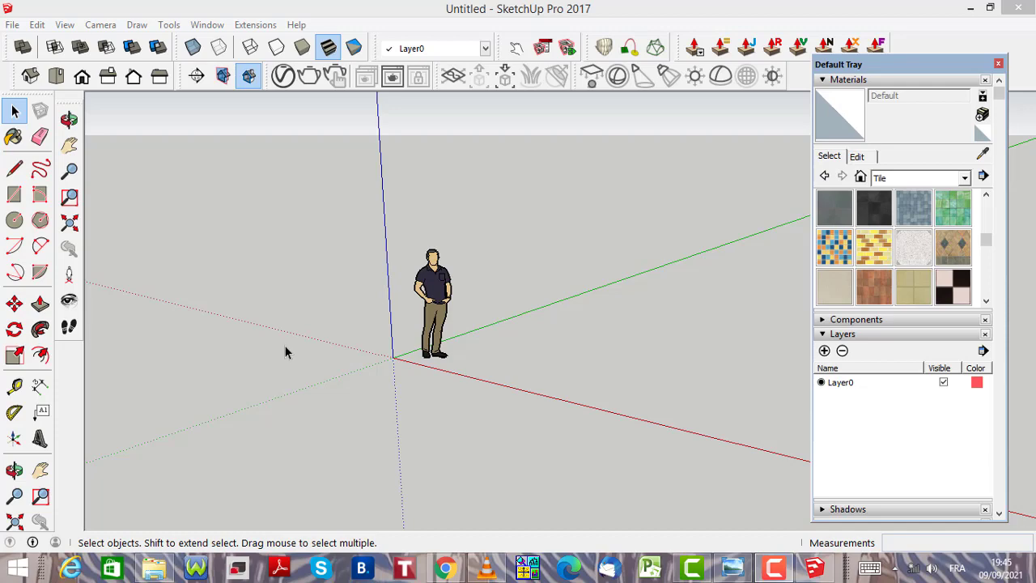
scroll(328, 339, "down", 1)
scroll(474, 375, "up", 2)
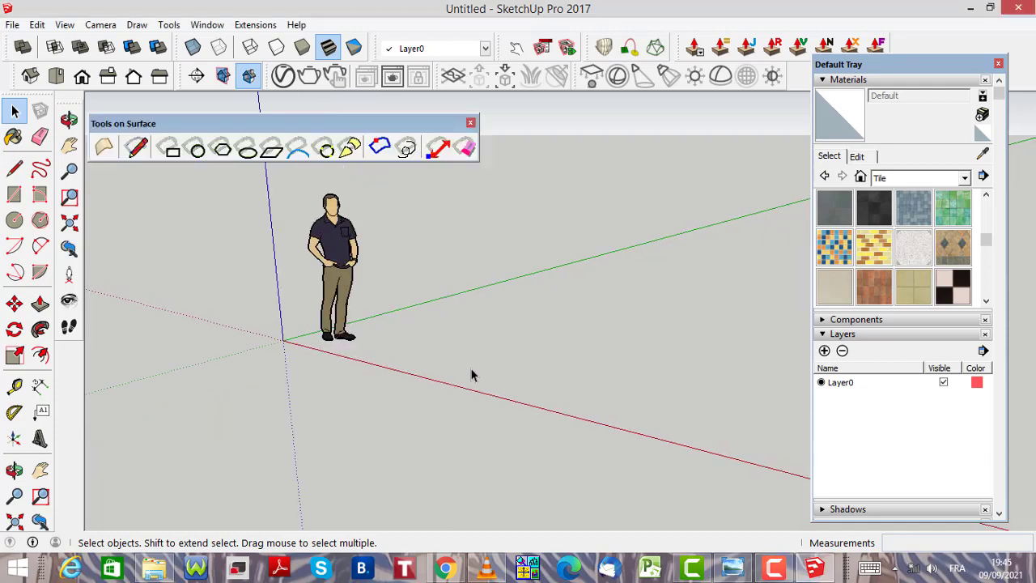
scroll(341, 390, "up", 1)
scroll(327, 385, "down", 2)
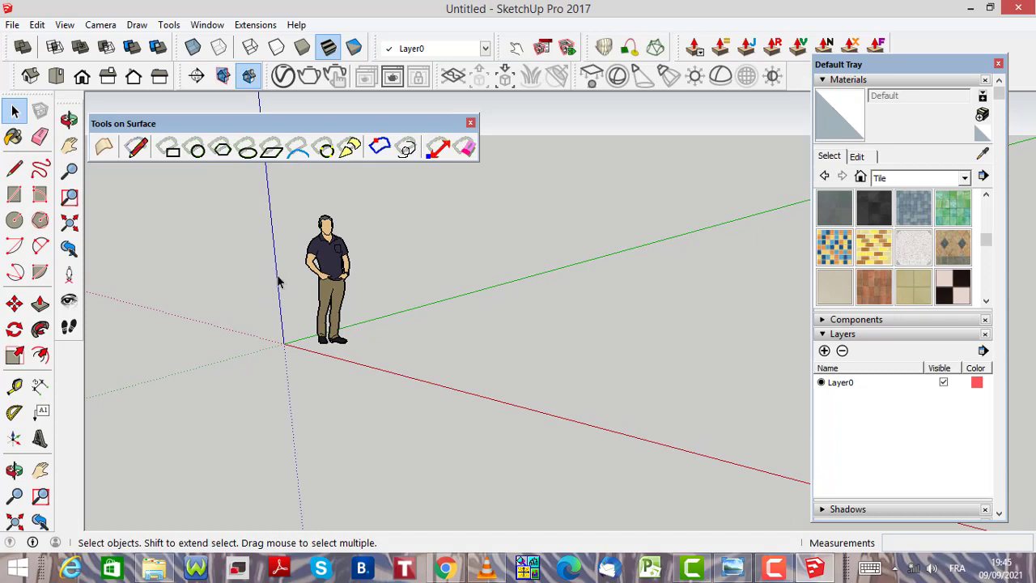
Check the model's length unit and the available unit choices in the Model Info settings, leaving the unit as metres
left_click(208, 25)
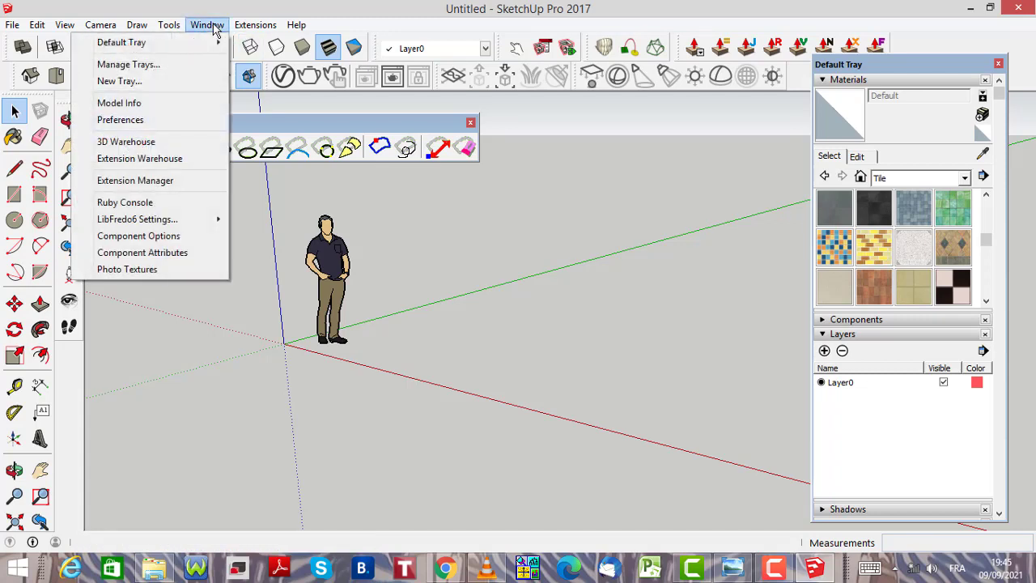
left_click(156, 106)
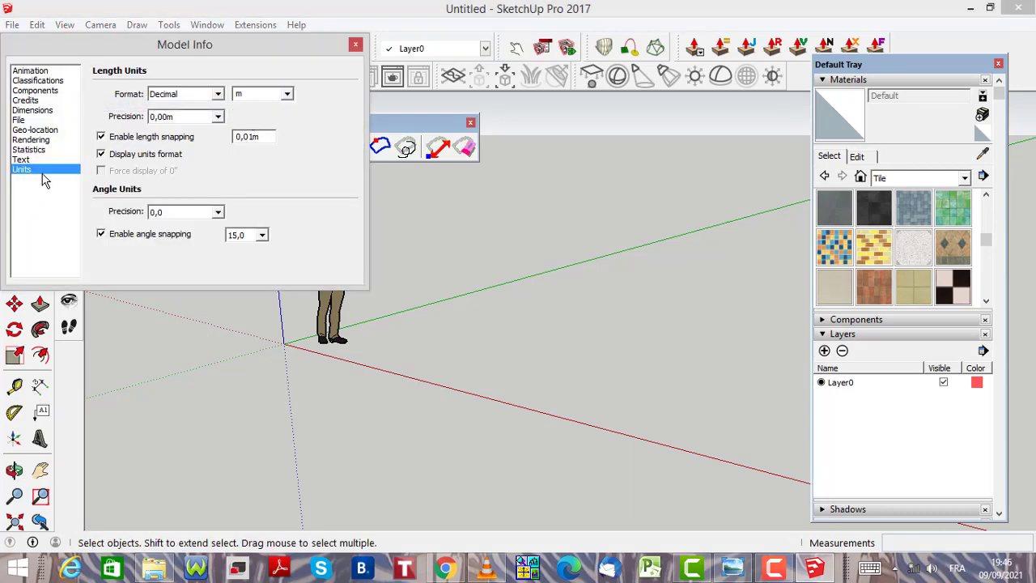
left_click(288, 95)
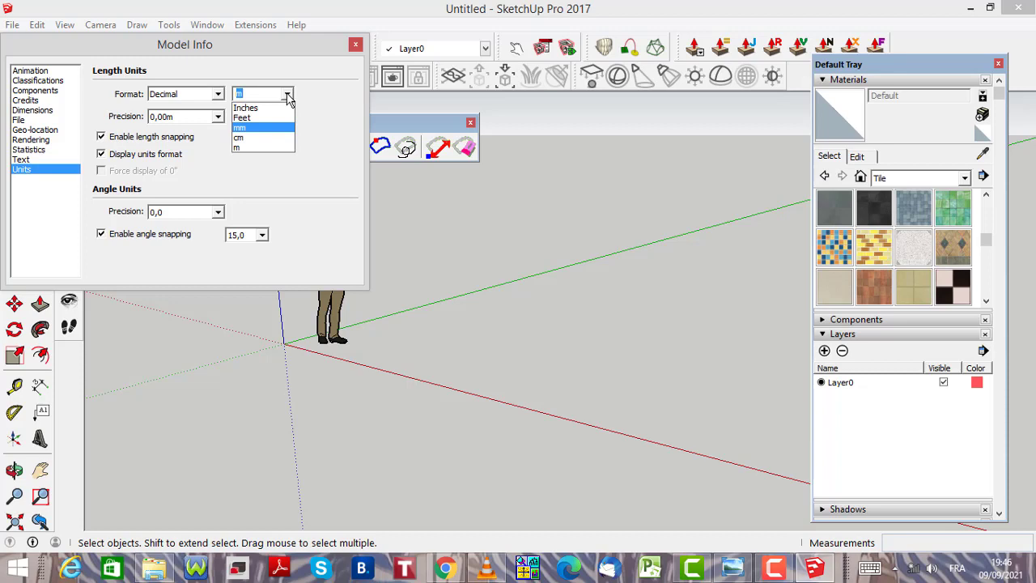
left_click(288, 95)
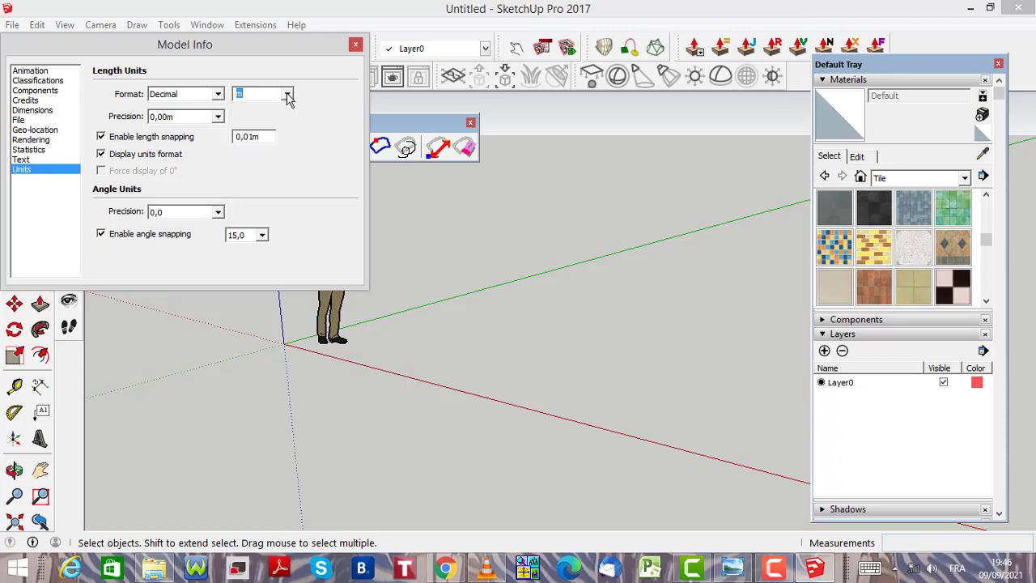
left_click(355, 46)
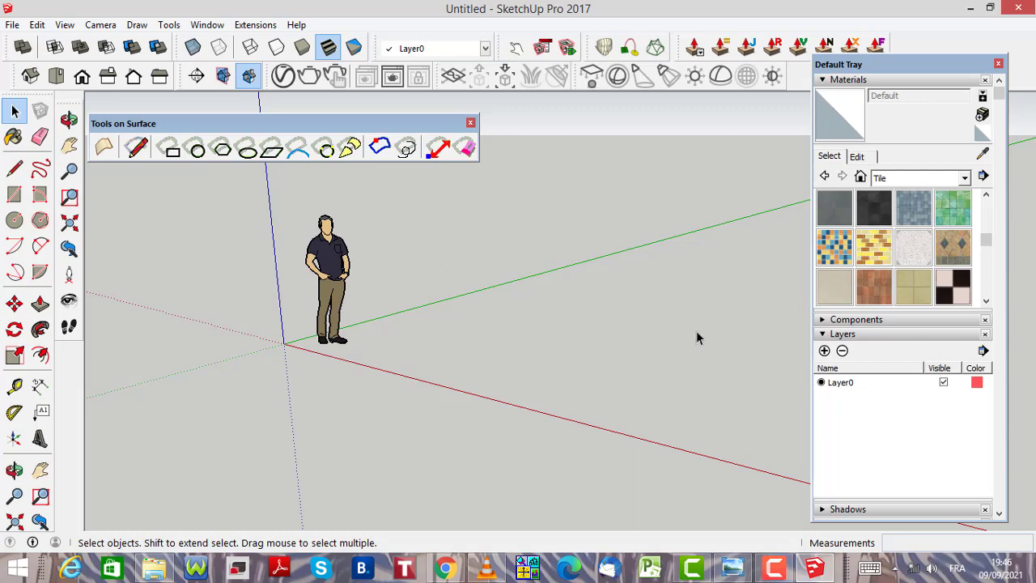
Collapse the Layers section of the Default Tray and expand it again
left_click(822, 335)
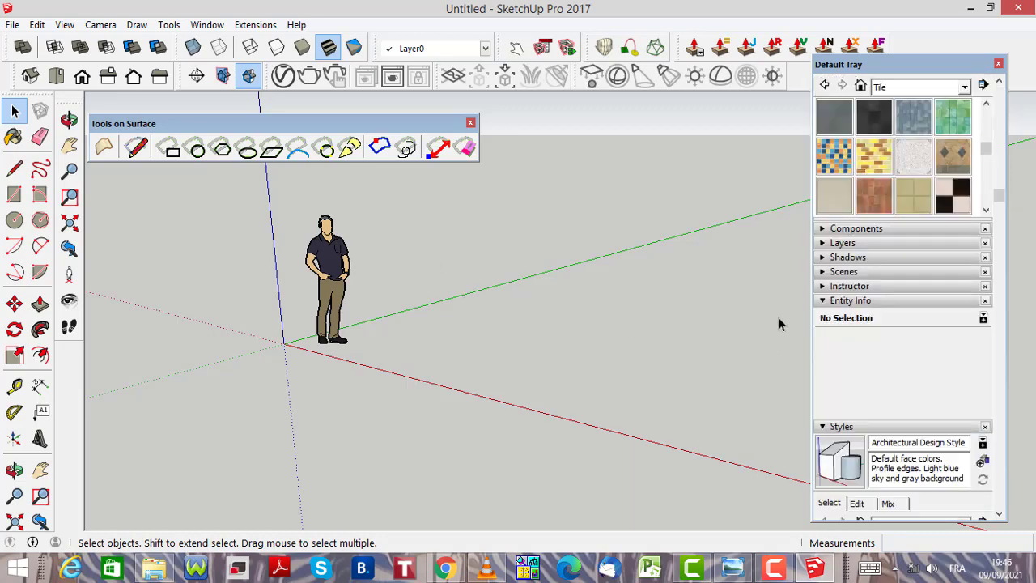
scroll(821, 324, "up", 3)
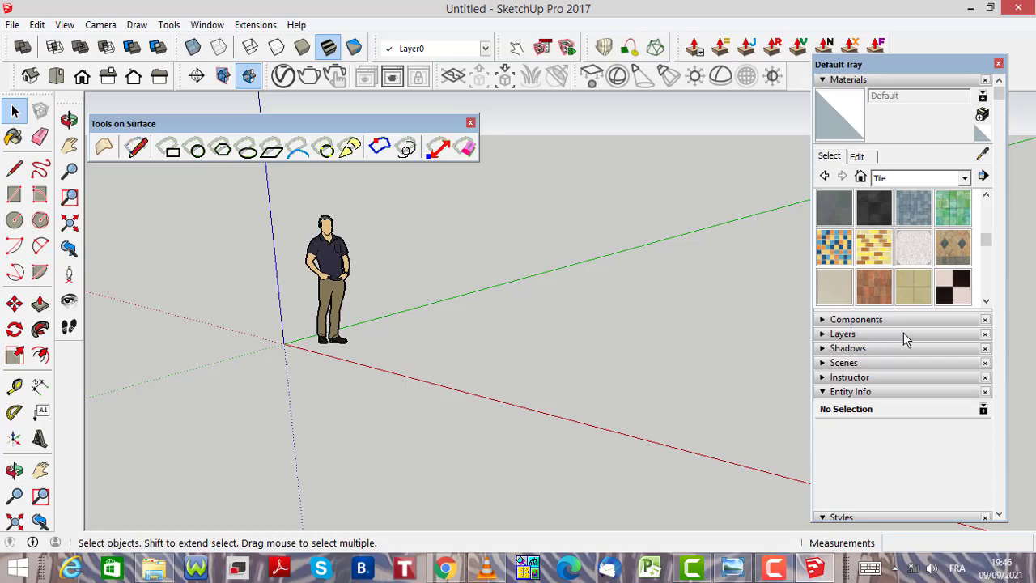
left_click(822, 335)
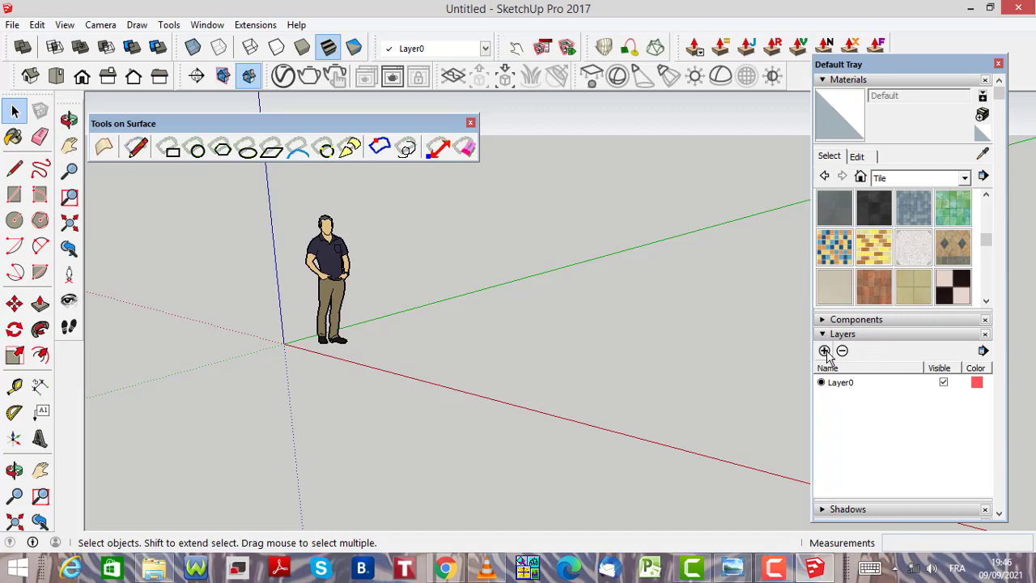
Add three new layers named murs, dallage and plancher haut
left_click(825, 351)
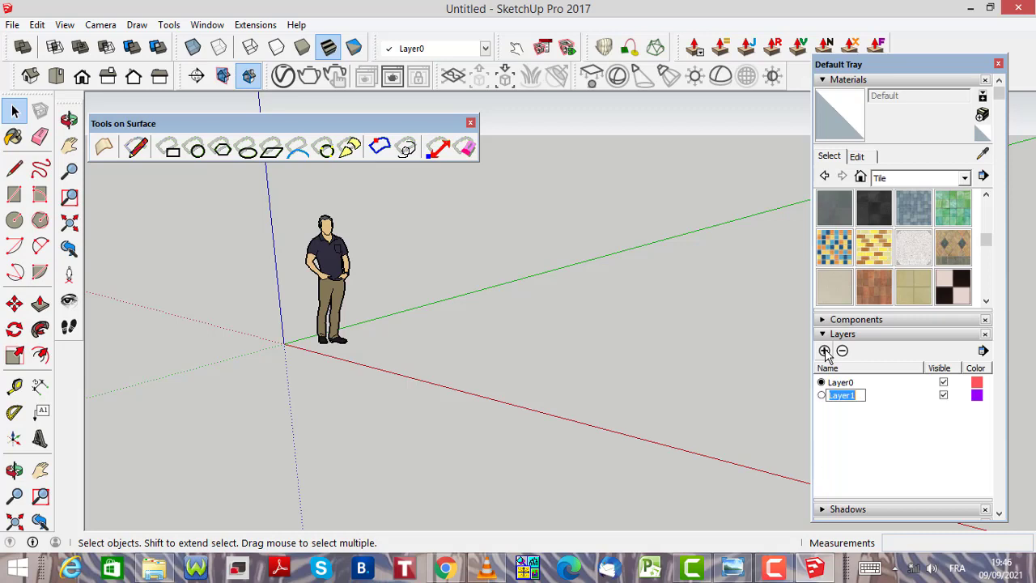
type("murs")
left_click(824, 351)
type("da")
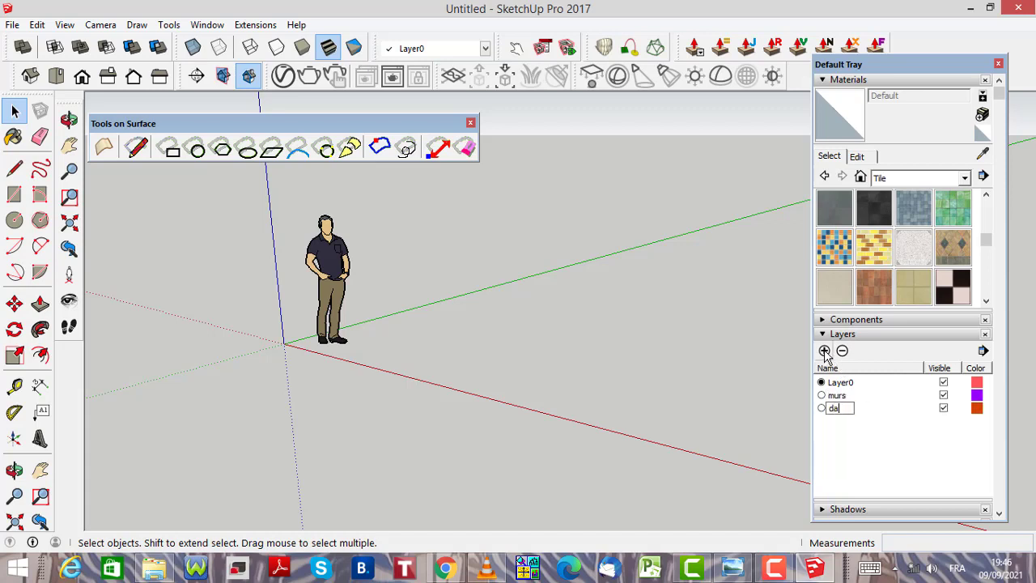
type("llage")
left_click(824, 351)
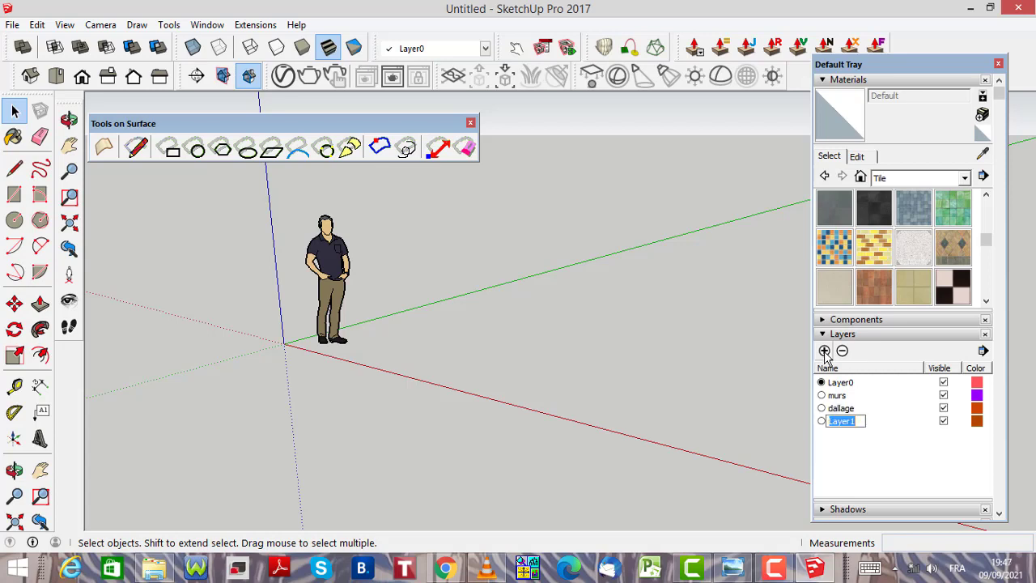
type("plancher haut")
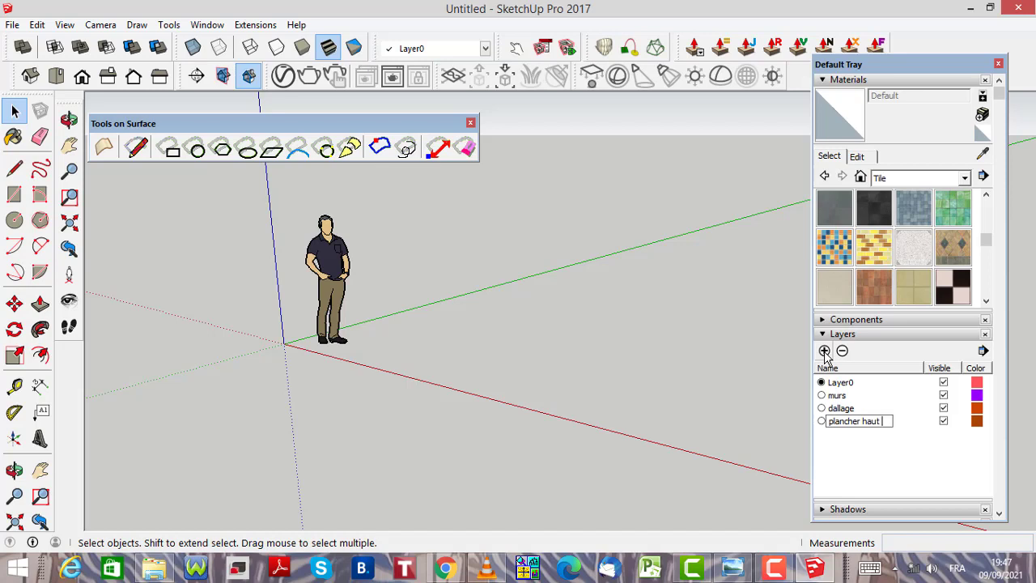
Change the plancher haut layer's color to teal and collapse the Layers section
left_click(976, 422)
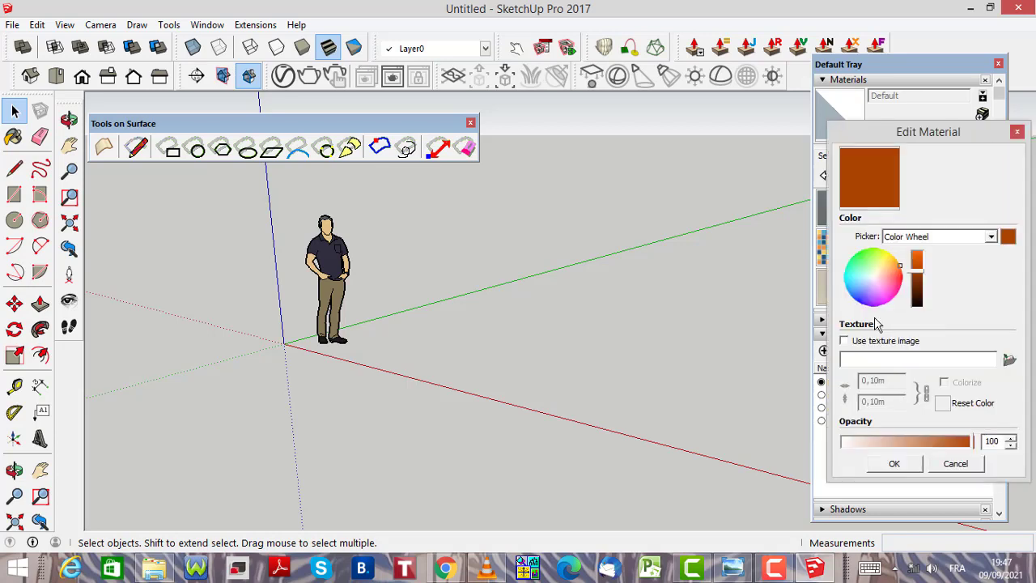
left_click(853, 277)
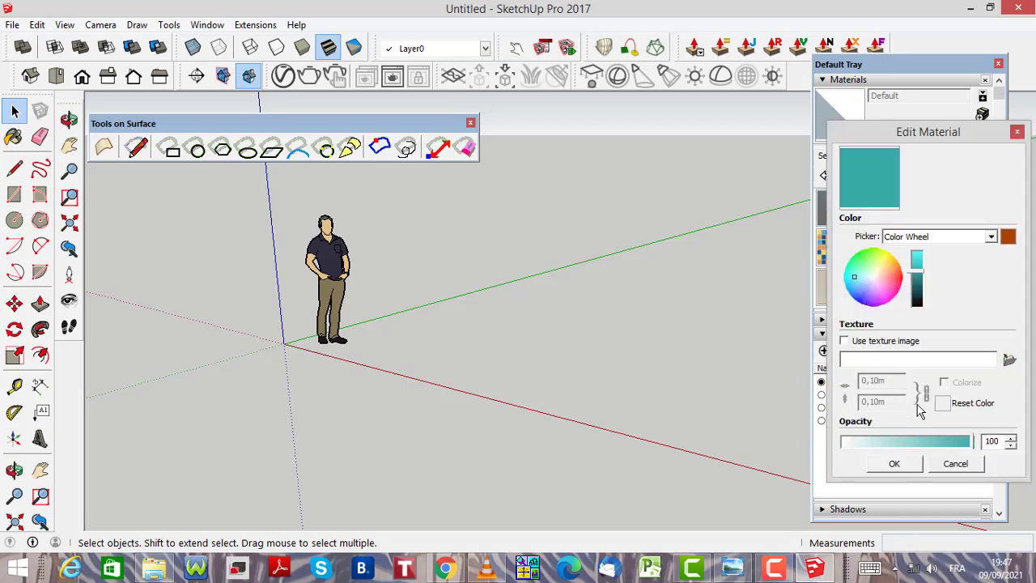
left_click(894, 464)
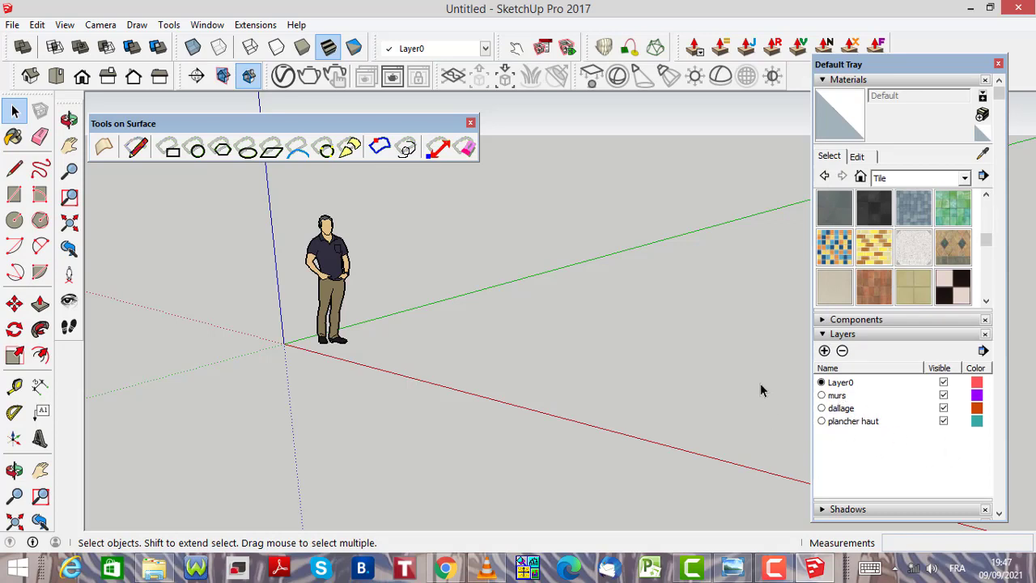
left_click(822, 334)
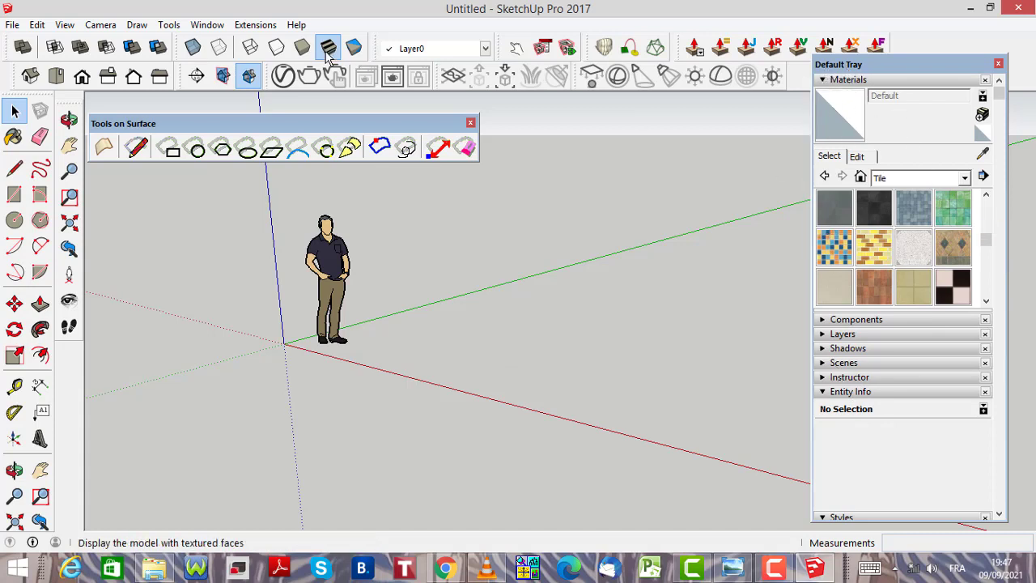
Hide the Default Tray and show it again
left_click(208, 25)
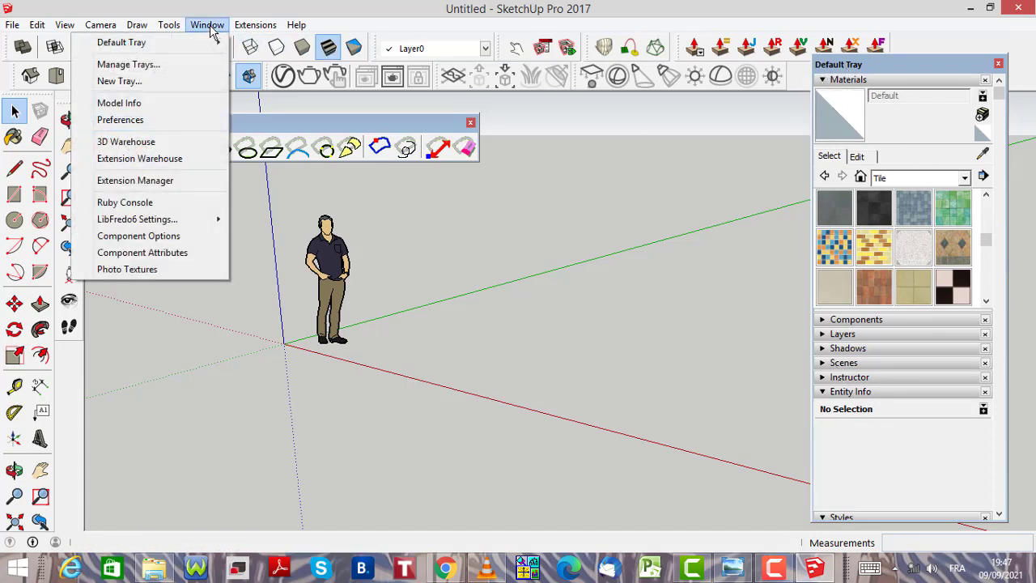
mouse_move(145, 44)
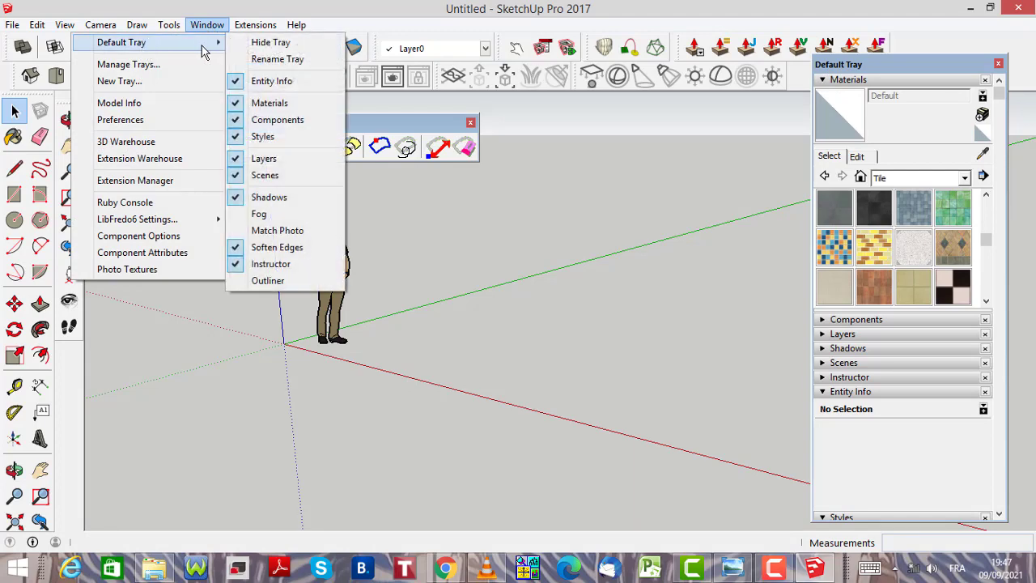
left_click(271, 43)
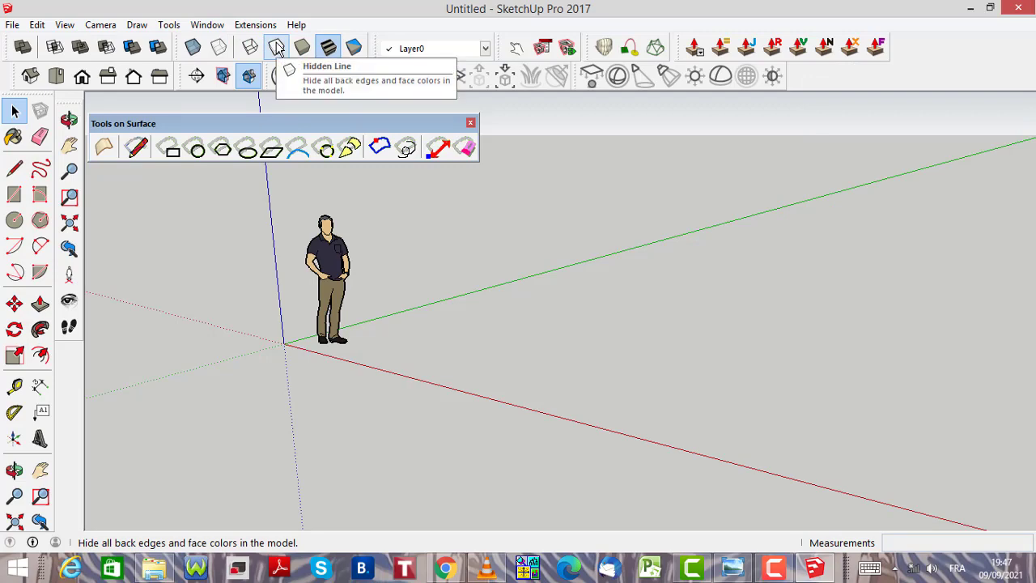
left_click(212, 26)
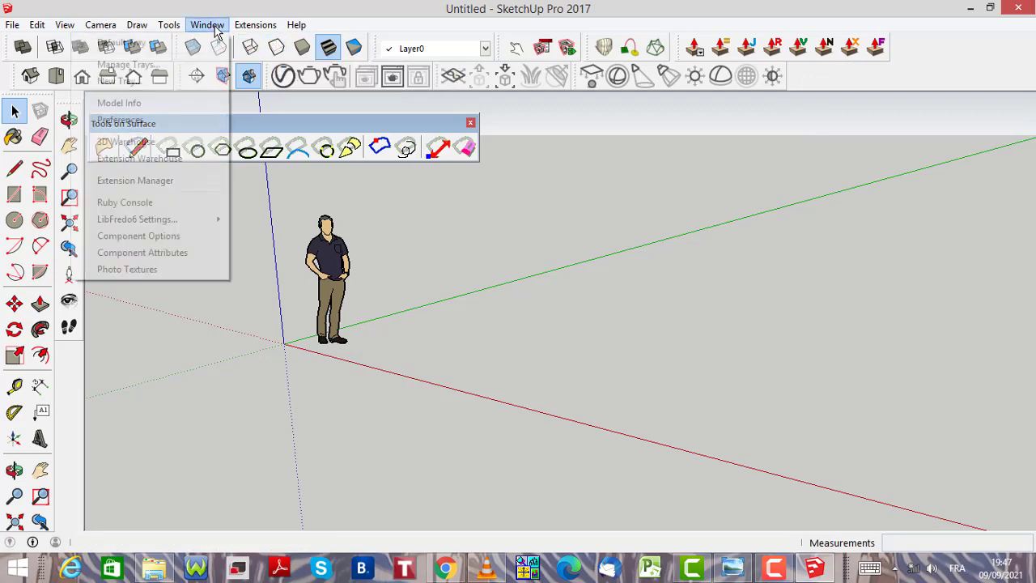
mouse_move(193, 44)
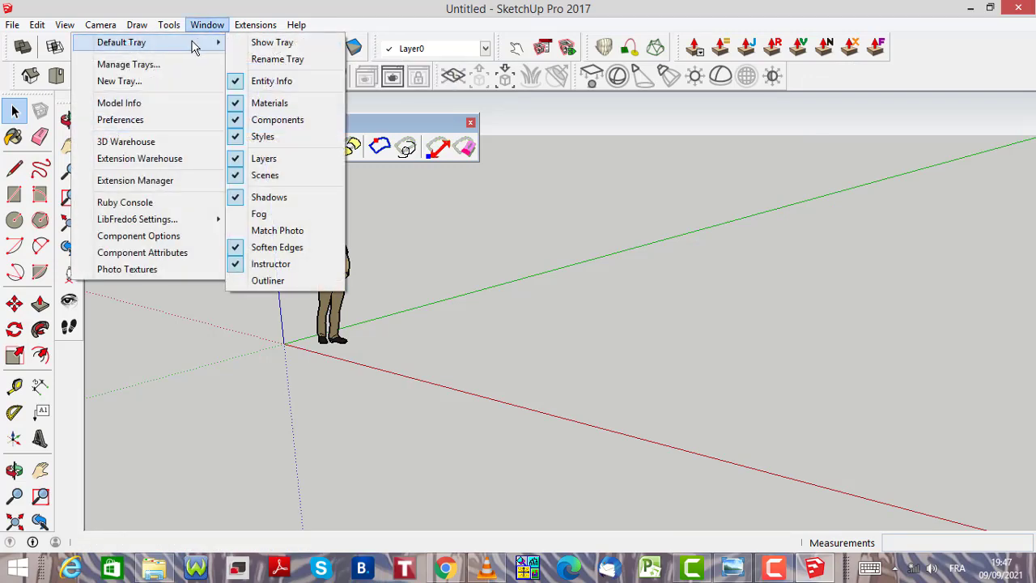
left_click(279, 47)
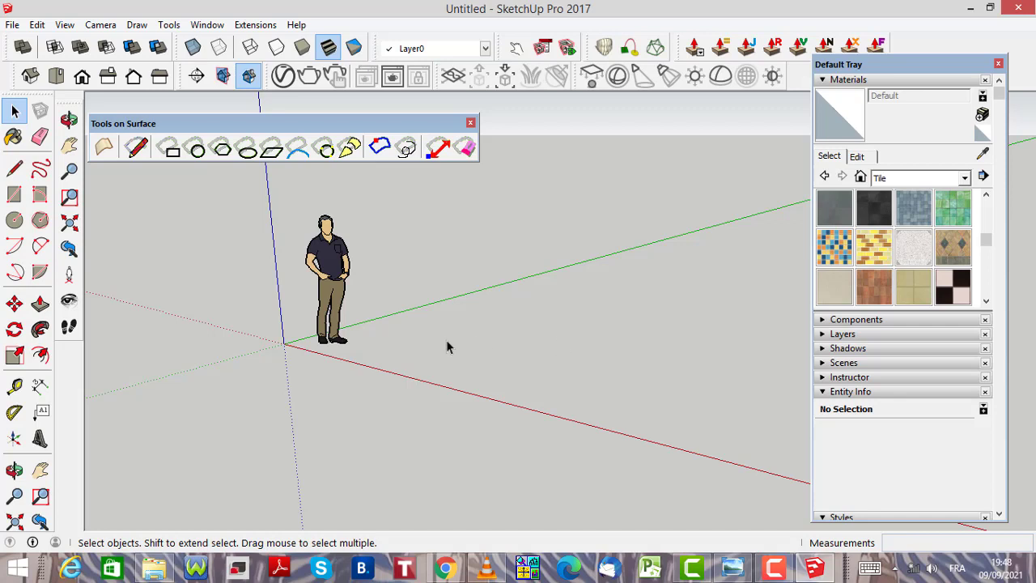
Draw the first outline edge, 7 m long and parallel to the red axis, starting on the open ground beside that axis
scroll(336, 354, "down", 2)
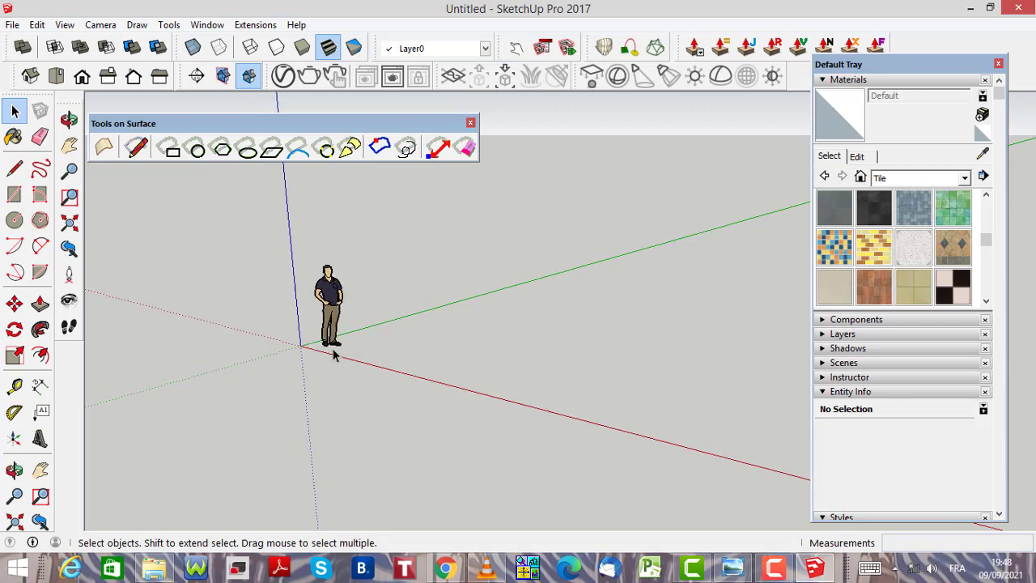
middle_click_drag(657, 370, 378, 366)
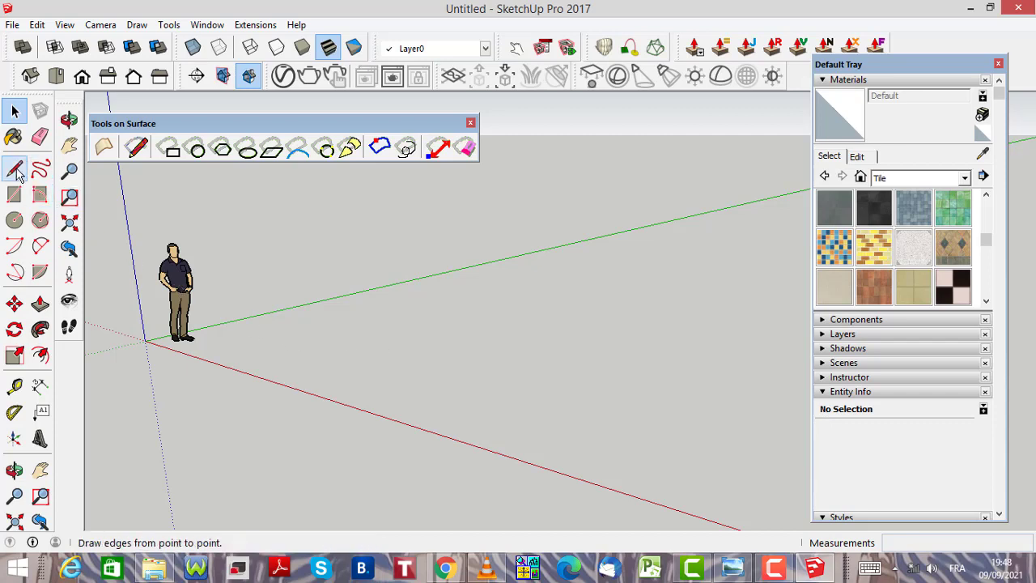
scroll(249, 283, "down", 1)
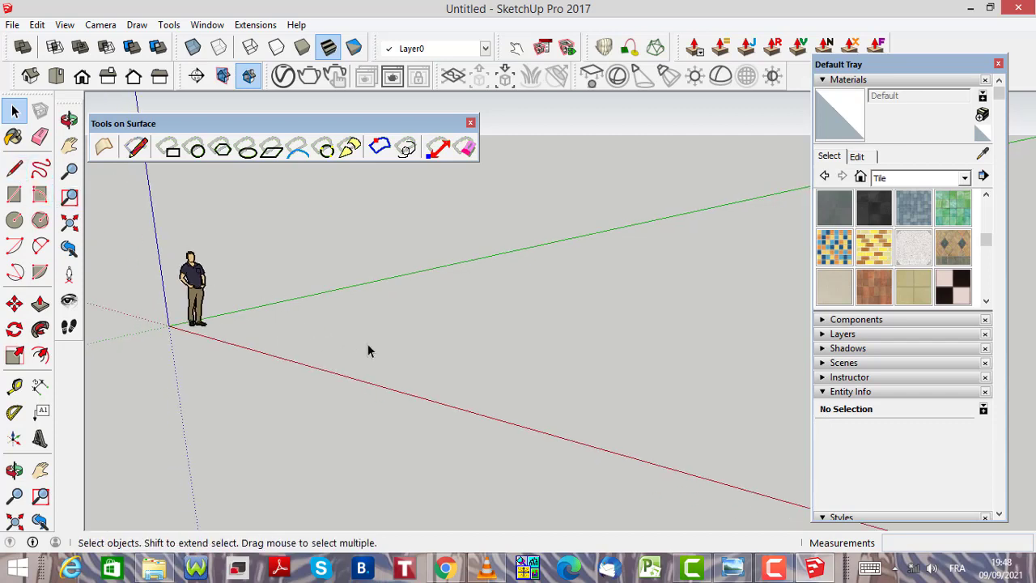
left_click(15, 170)
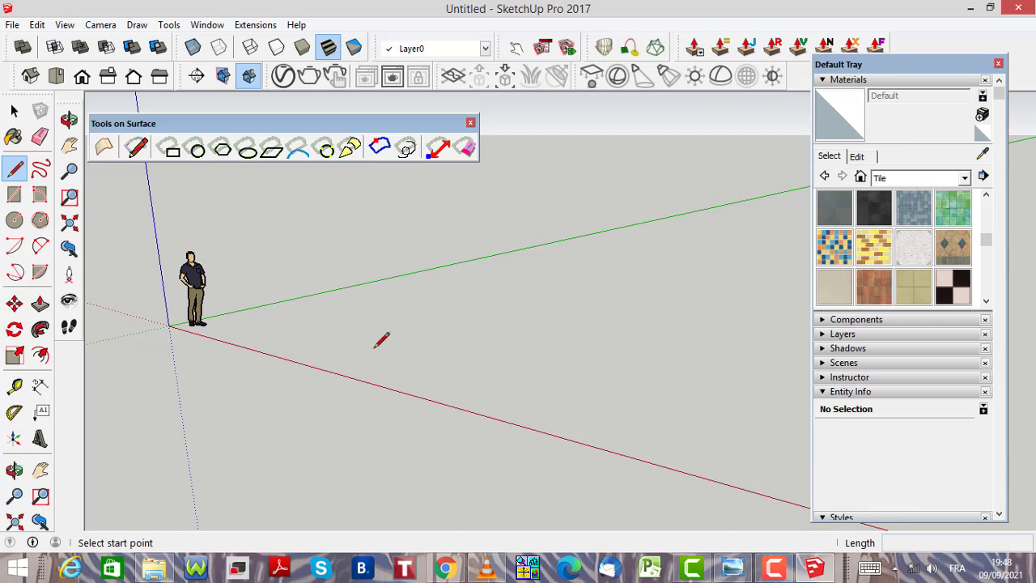
left_click(429, 371)
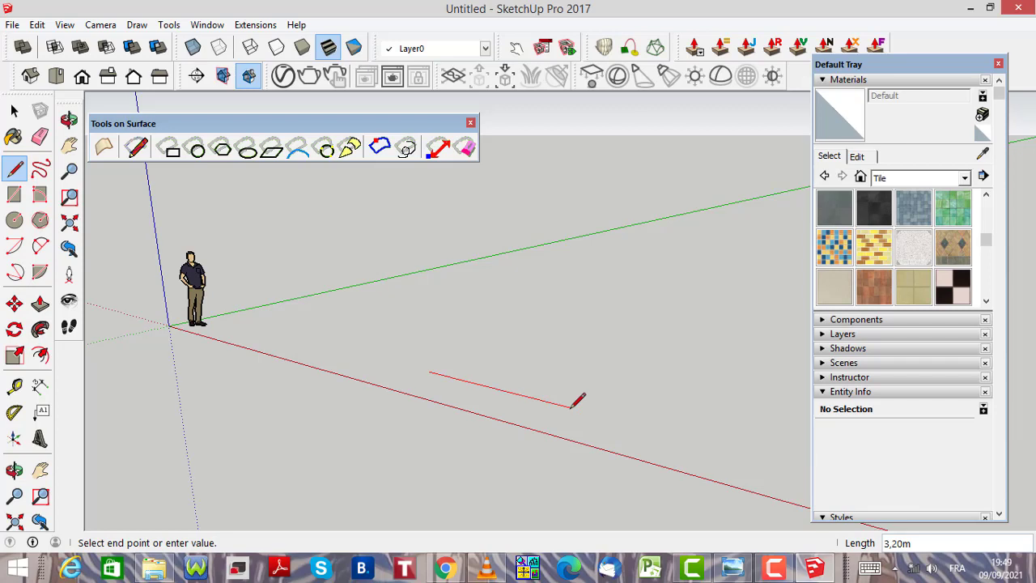
type("7")
key("Return")
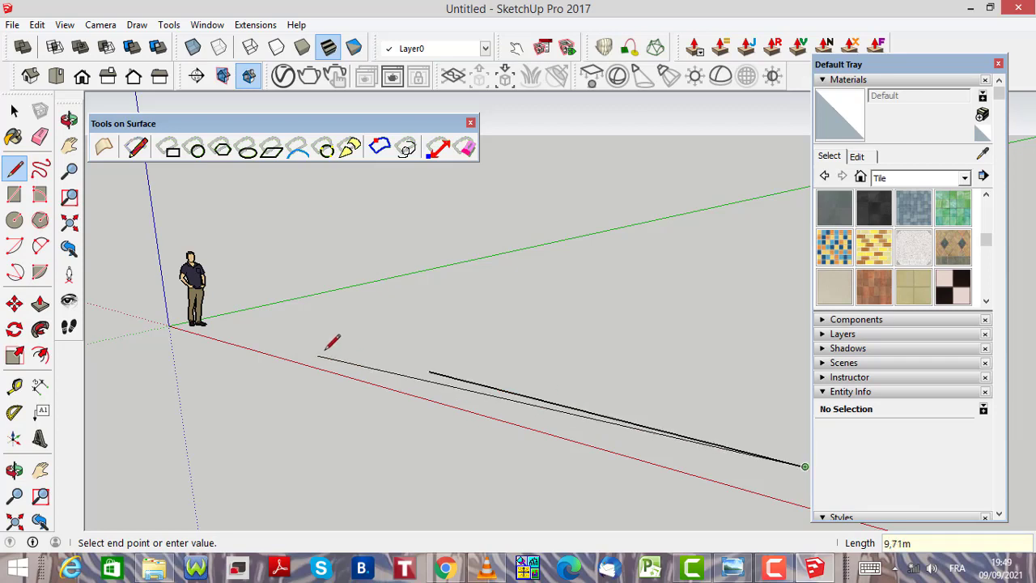
Continue the outline from the end of the first edge with a 3 m edge along the green axis direction
scroll(273, 305, "down", 4)
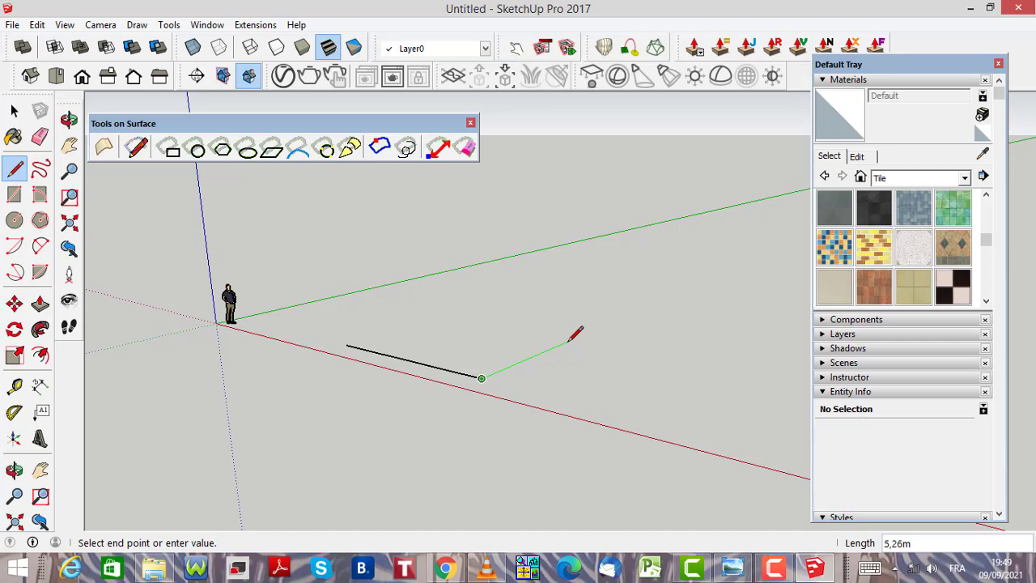
type("3")
key("Return")
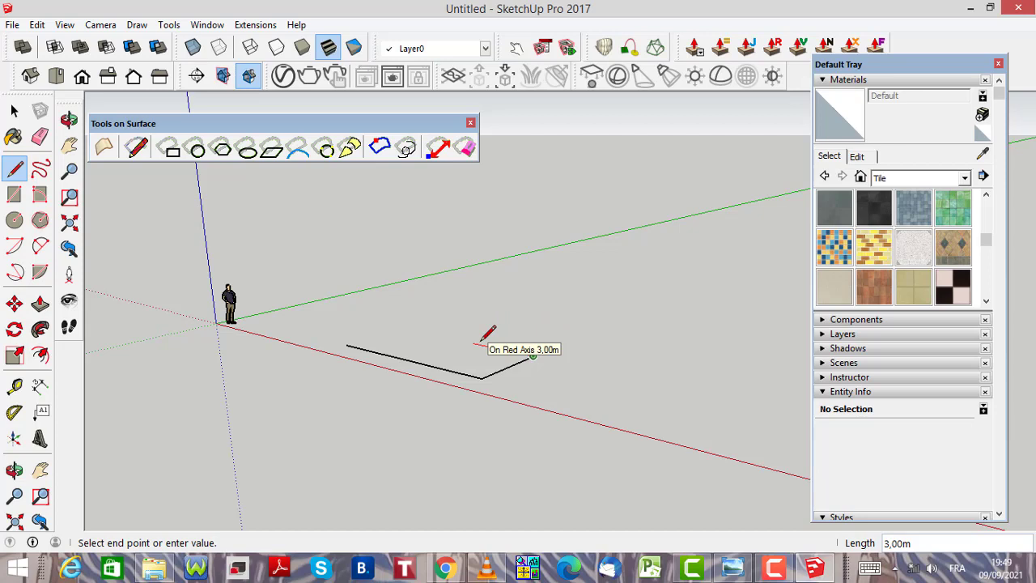
Continue the outline with a 2,5 m edge back along the red axis direction and a 7 m edge along the green
type("2.5")
key("Return")
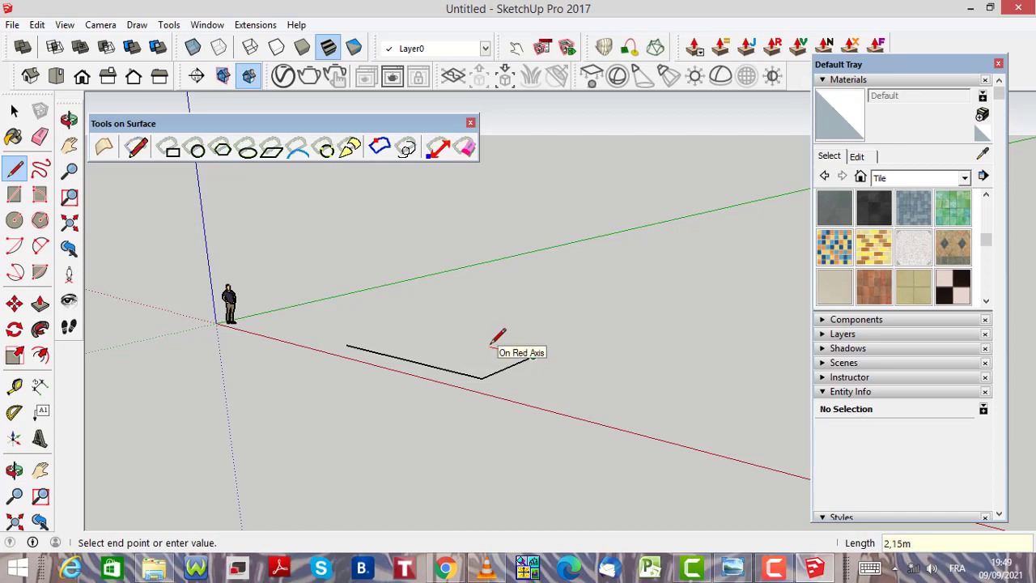
type("2,5")
key("Return")
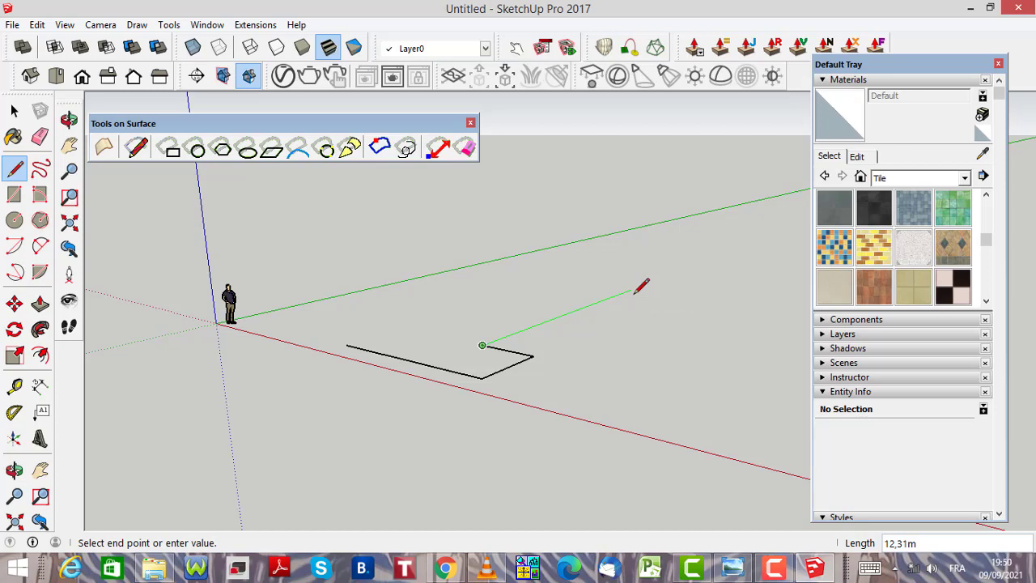
type("7")
key("Return")
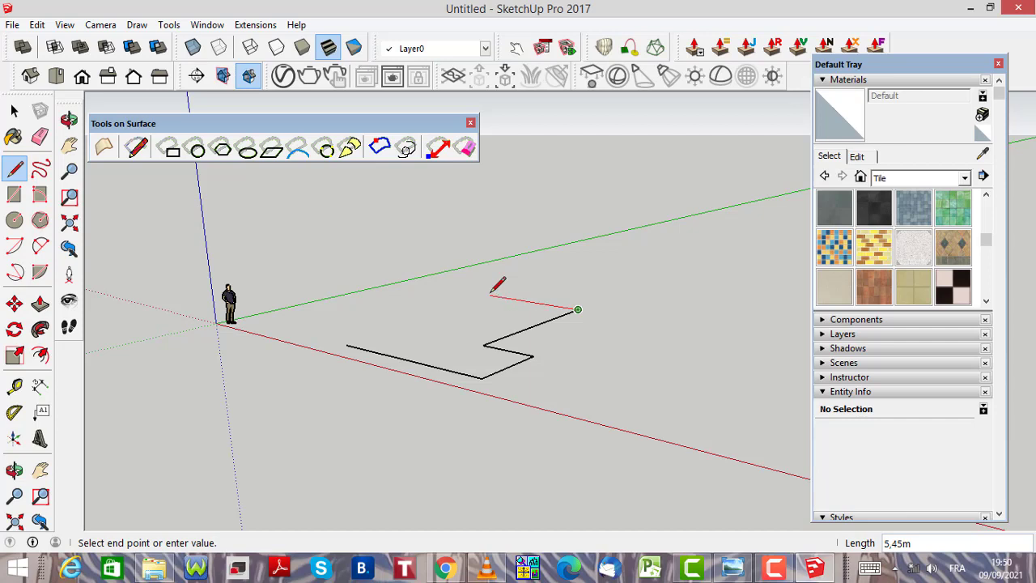
Continue the outline with a 10 m edge back along the red axis direction, parallel to the first edge
type("10")
key("Return")
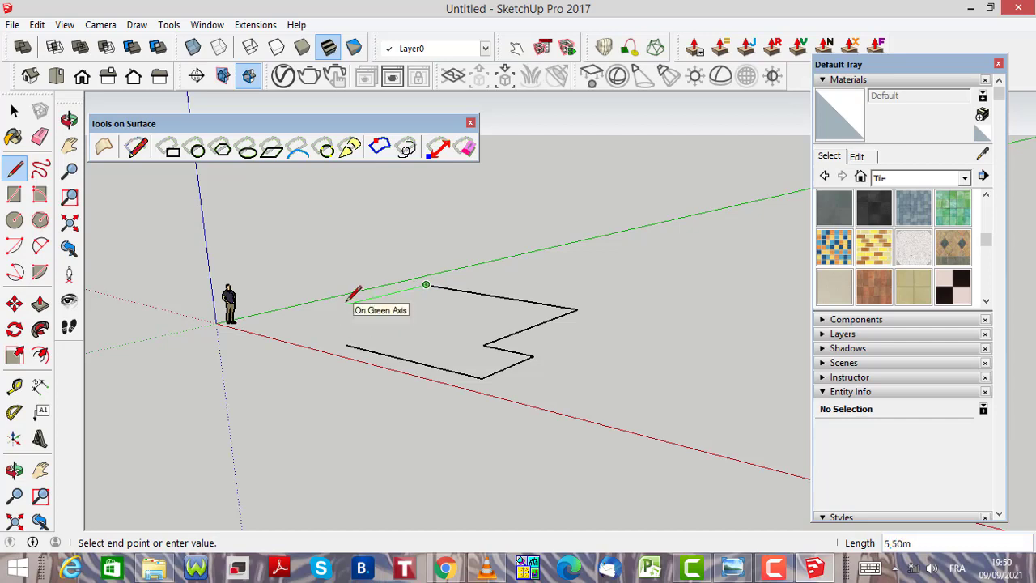
Try continuing the outline with a 10 m edge along the green axis direction, and undo that edge
type("10")
key("Return")
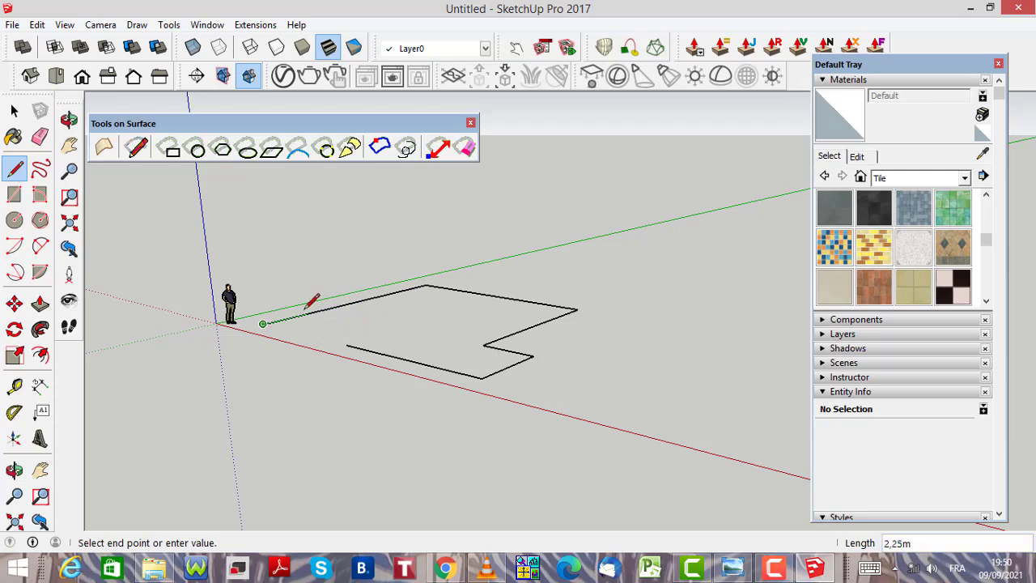
scroll(301, 322, "up", 4)
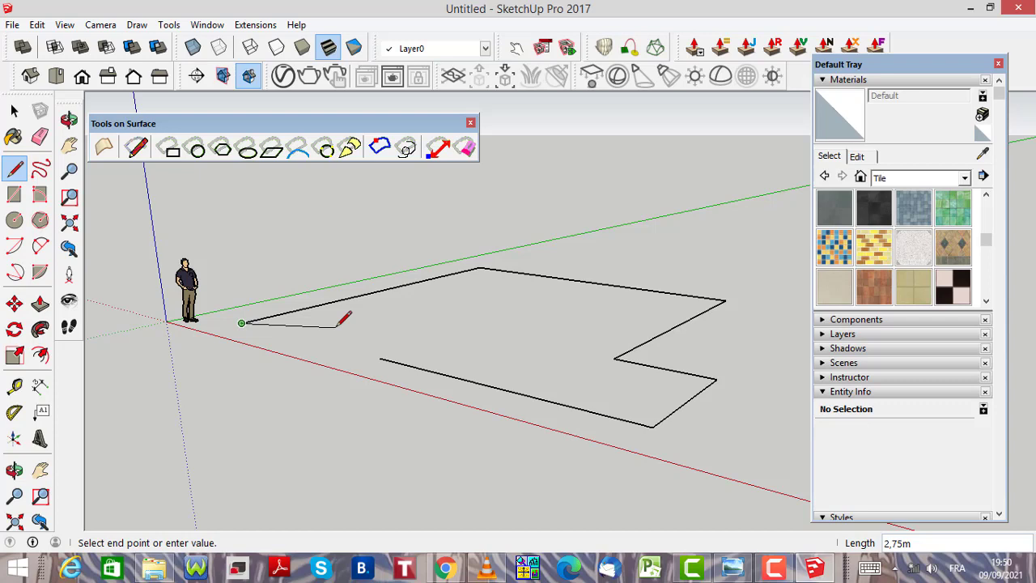
key("ctrl+z")
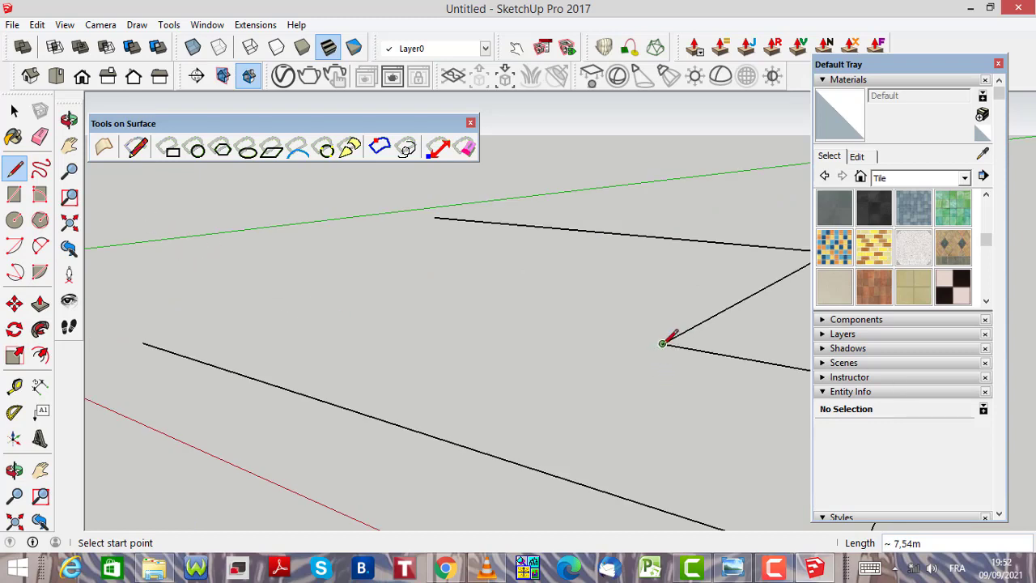
Draw a 10 m edge from the inner corner along the red axis direction and connect it to the back edge's free end, closing the large face
left_click(662, 343)
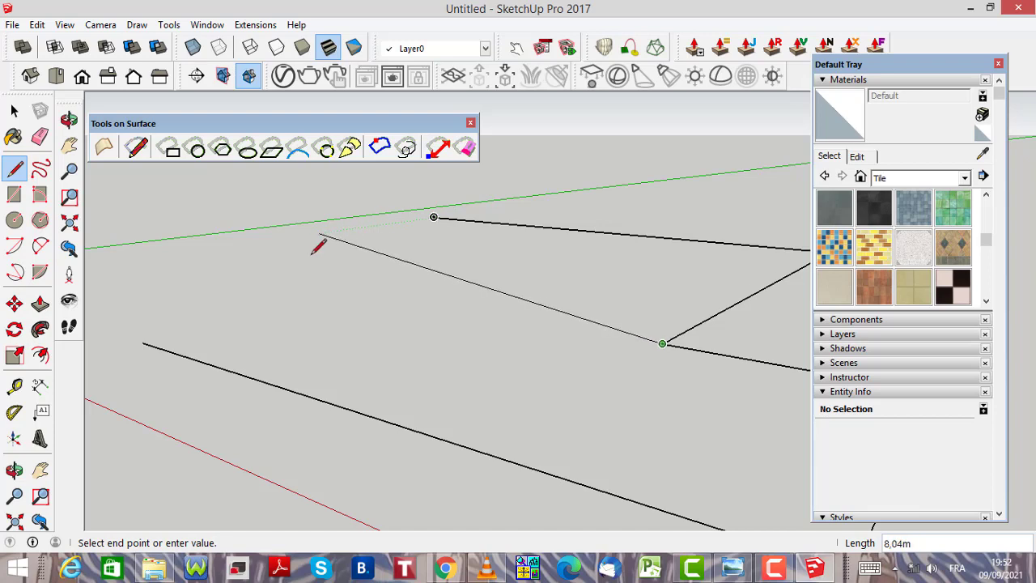
left_click(163, 253)
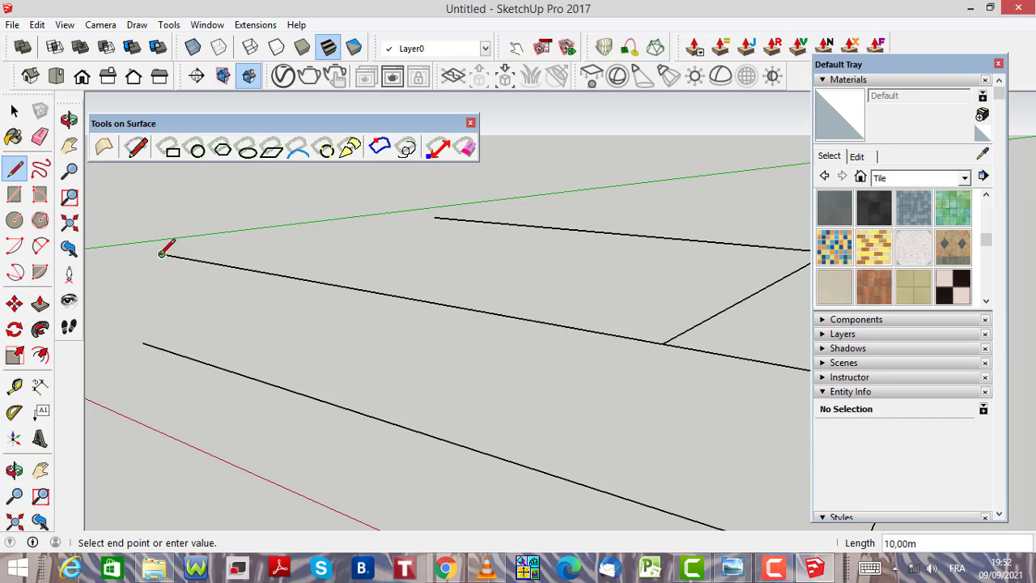
left_click(434, 217)
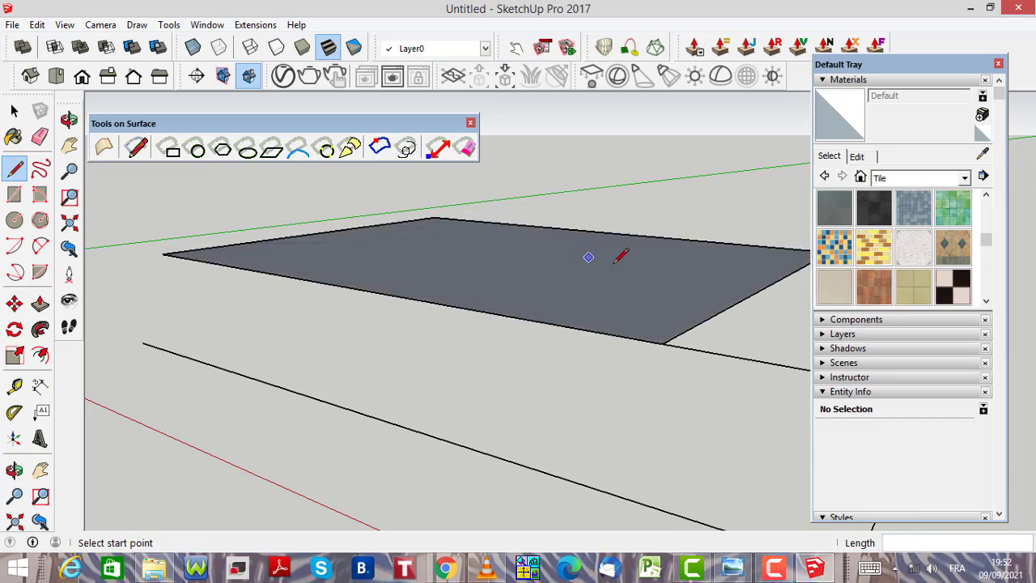
scroll(566, 275, "down", 3)
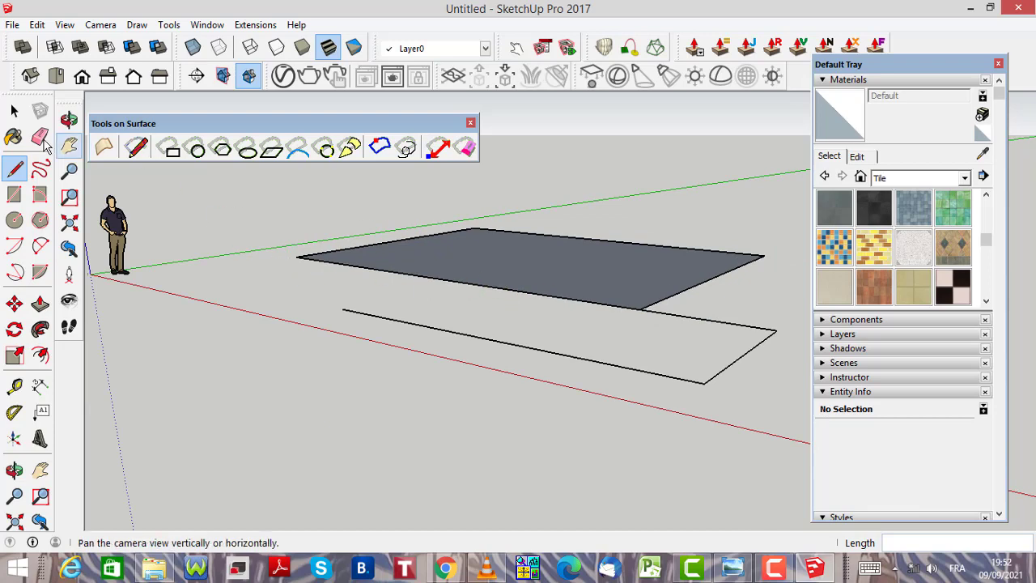
Check the length of the large face's front edge, and clear the selection
left_click(15, 111)
scroll(518, 293, "up", 2)
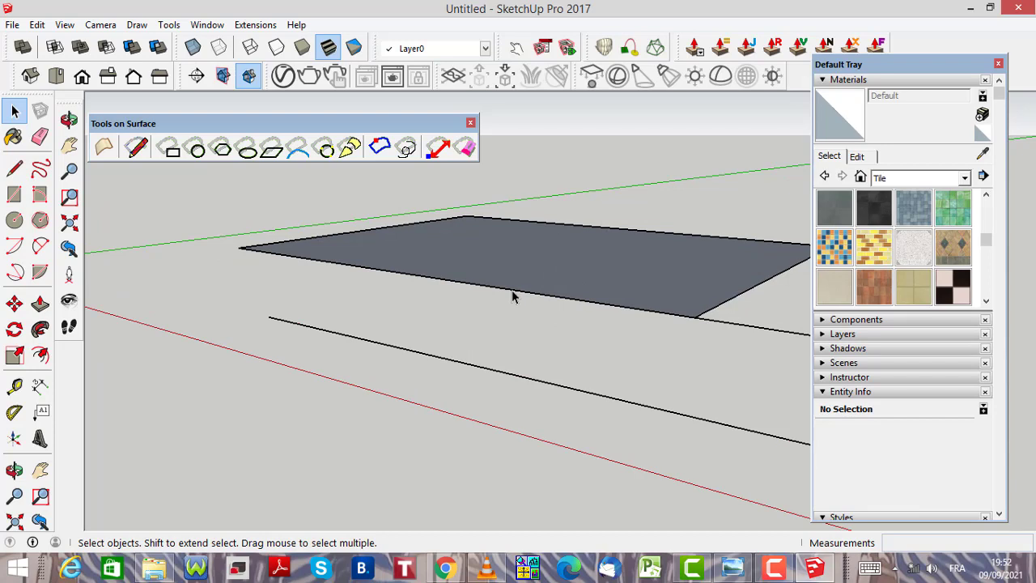
left_click(512, 296)
scroll(581, 337, "down", 3)
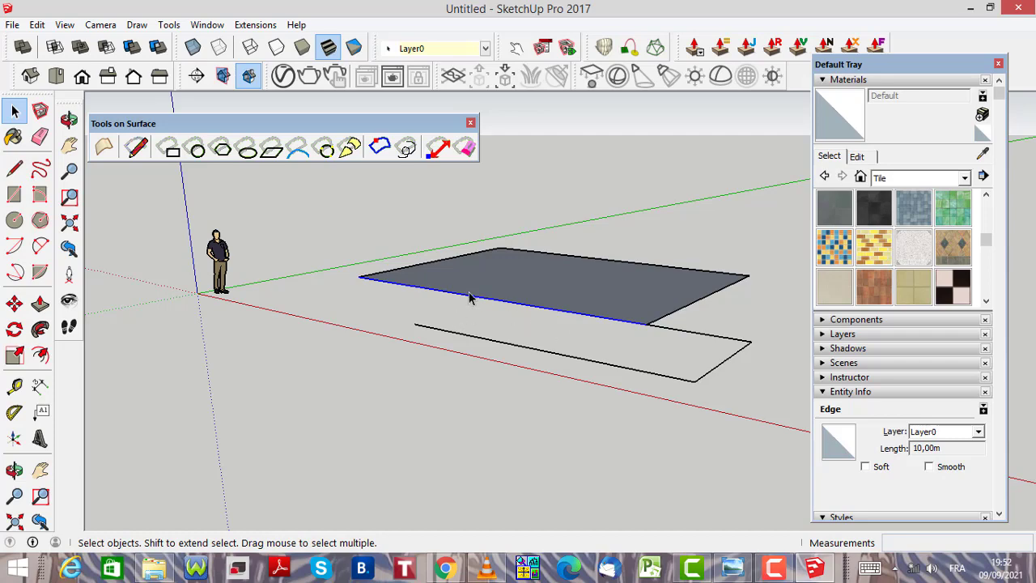
scroll(458, 297, "up", 2)
left_click(348, 314)
scroll(348, 304, "down", 2)
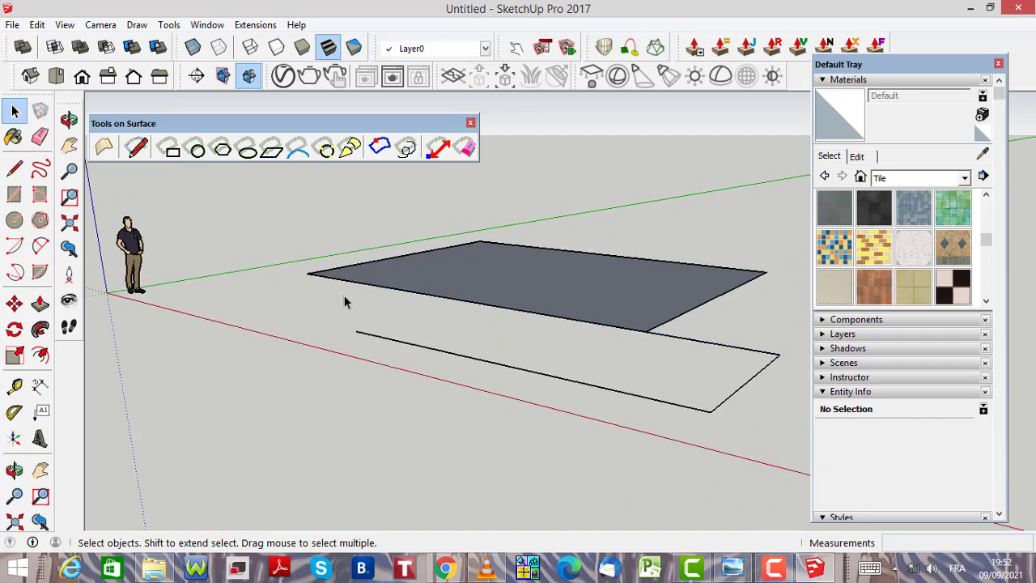
Draw a 3 m edge along the green axis from the first edge's free end to the large face, closing the small face
left_click(13, 168)
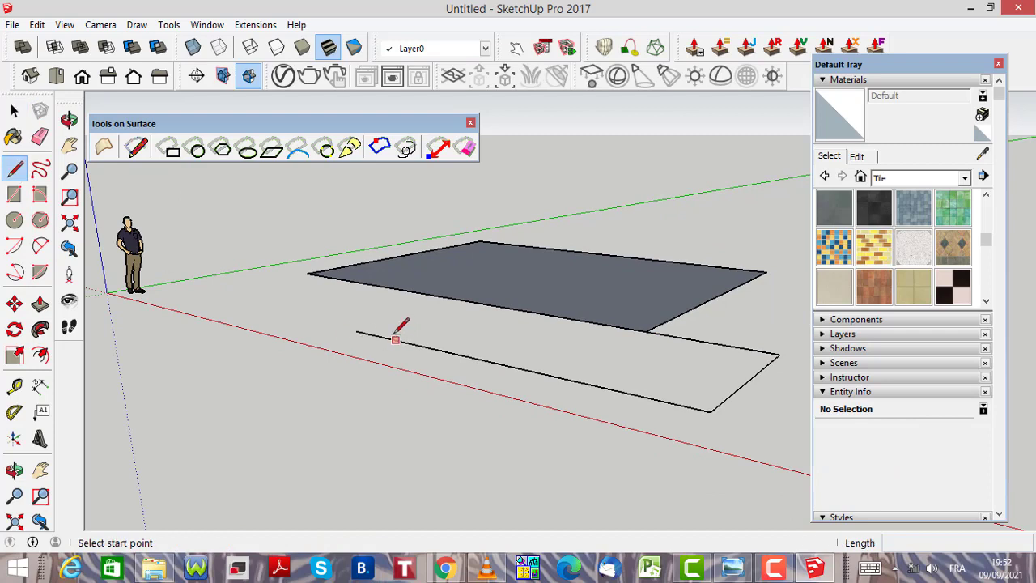
left_click(356, 330)
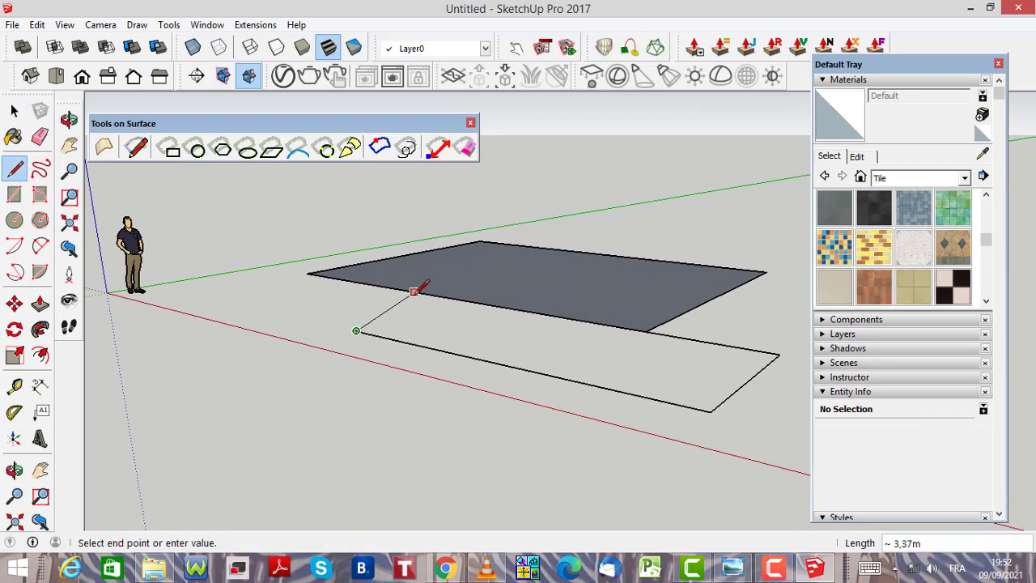
scroll(433, 293, "down", 2)
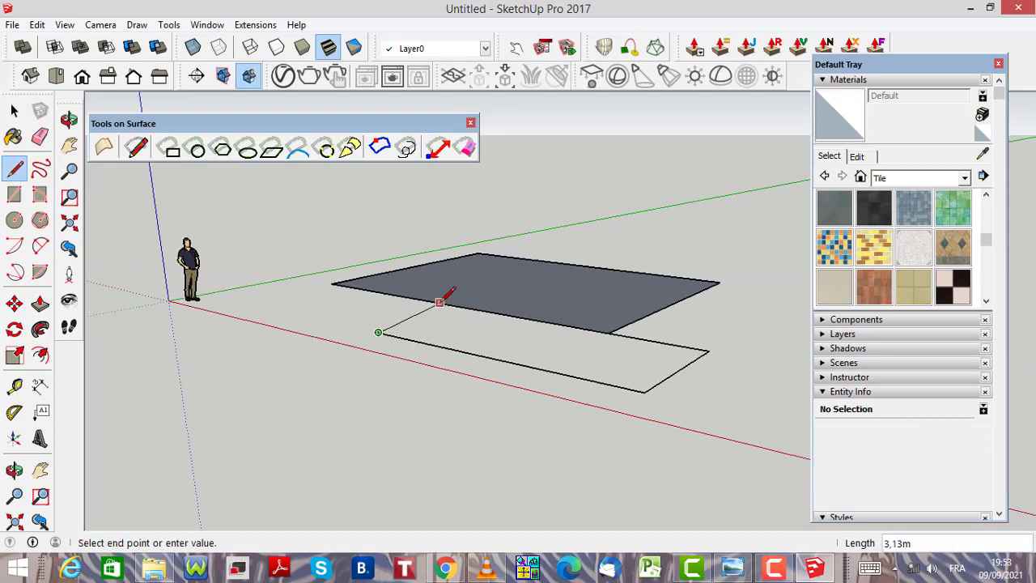
scroll(454, 308, "up", 4)
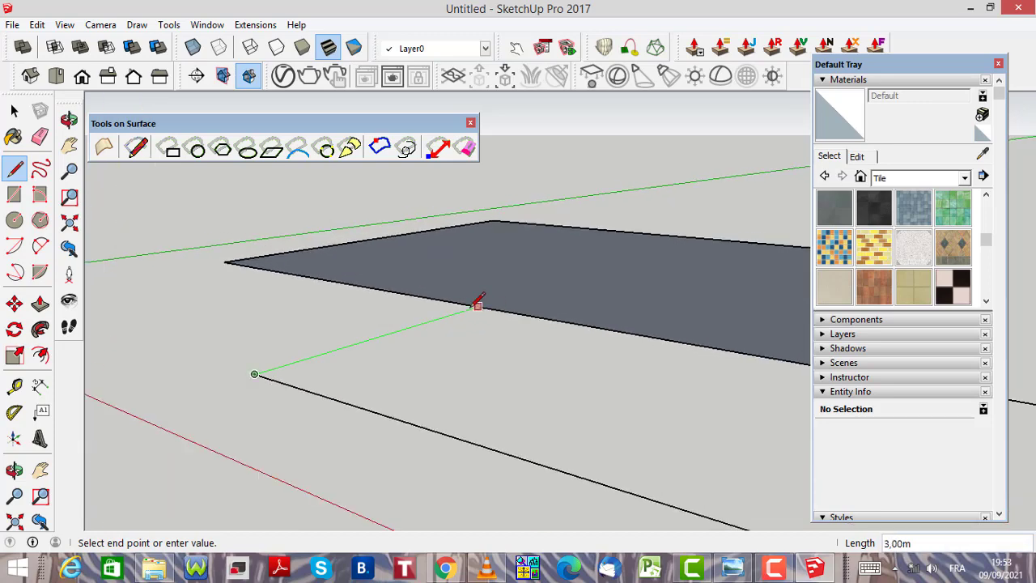
left_click(478, 306)
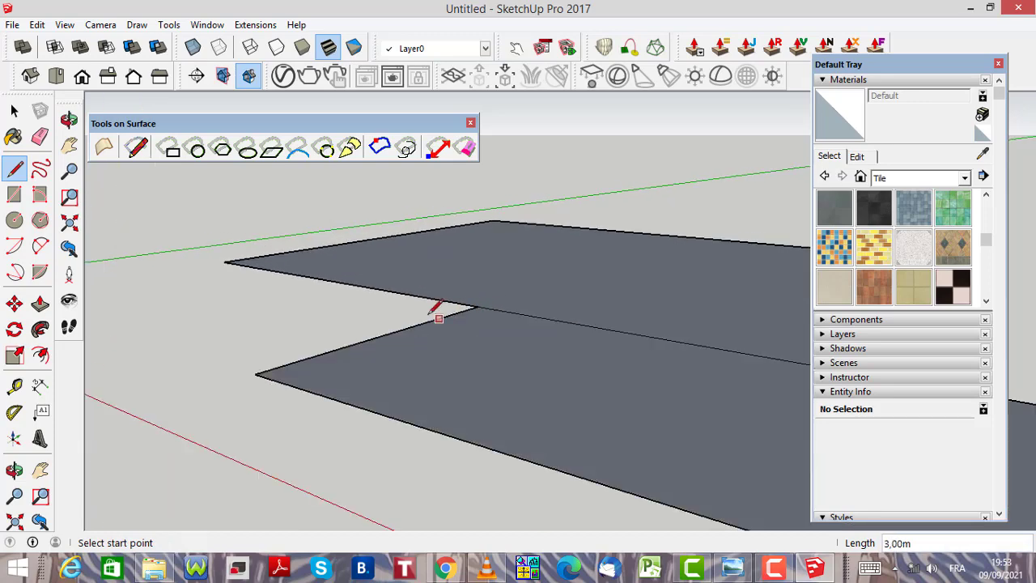
scroll(441, 314, "down", 4)
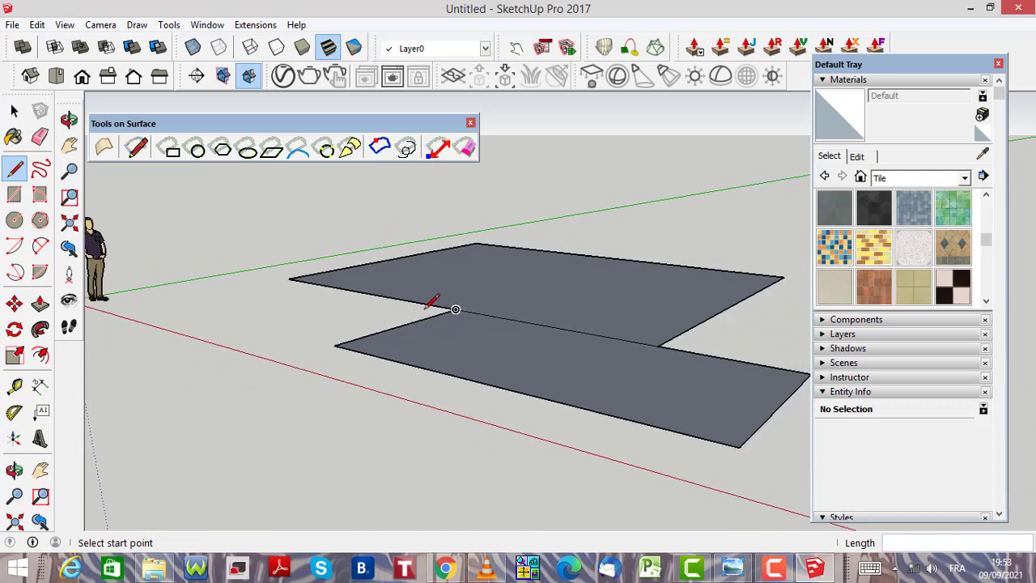
Examine the two adjoining floor faces and their shared edge from a higher viewpoint
left_click(69, 120)
left_click_drag(696, 349, 435, 459)
scroll(542, 283, "up", 3)
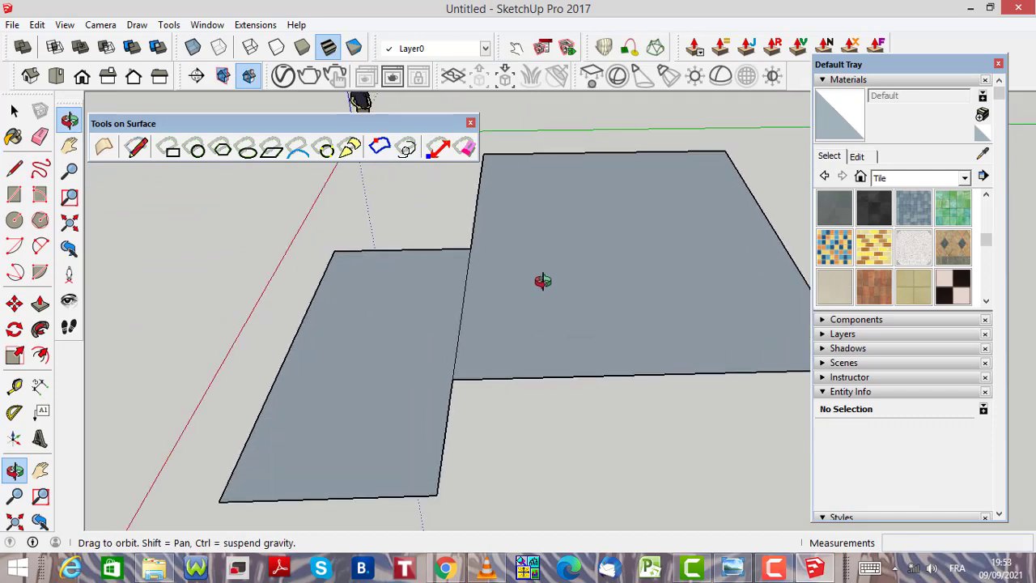
scroll(545, 294, "down", 5)
scroll(522, 251, "up", 2)
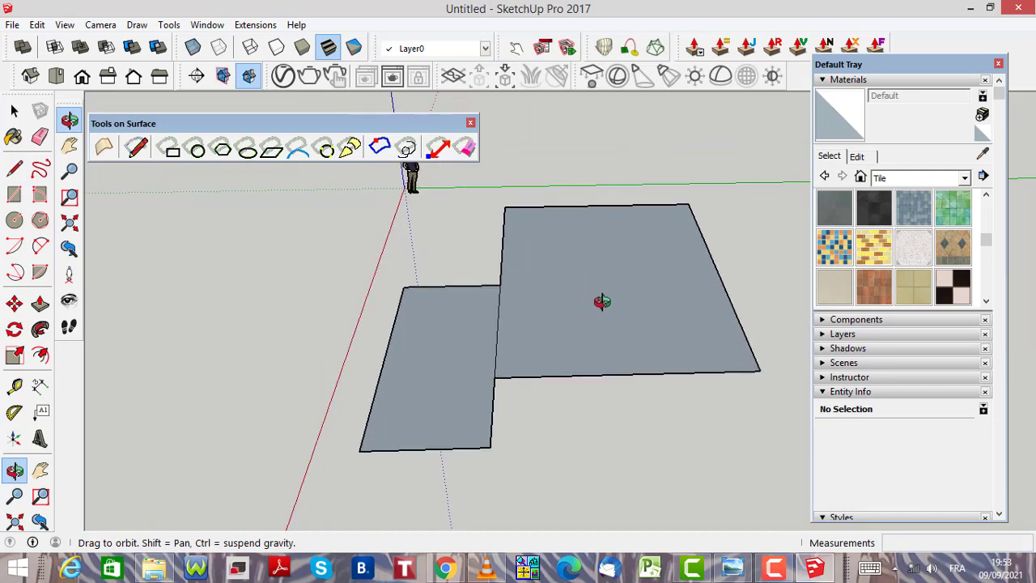
scroll(602, 301, "down", 2)
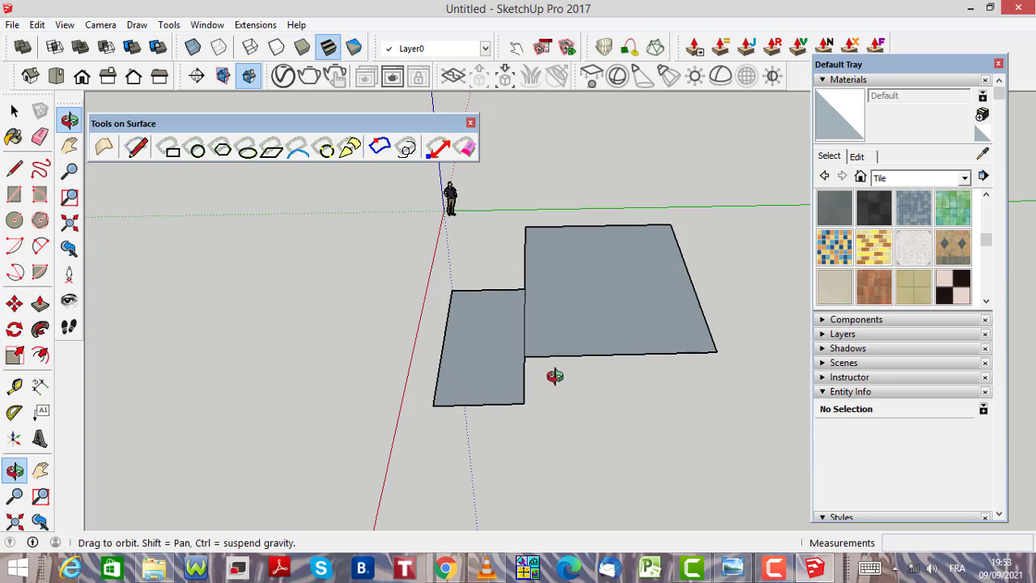
scroll(534, 369, "up", 2)
scroll(517, 364, "down", 2)
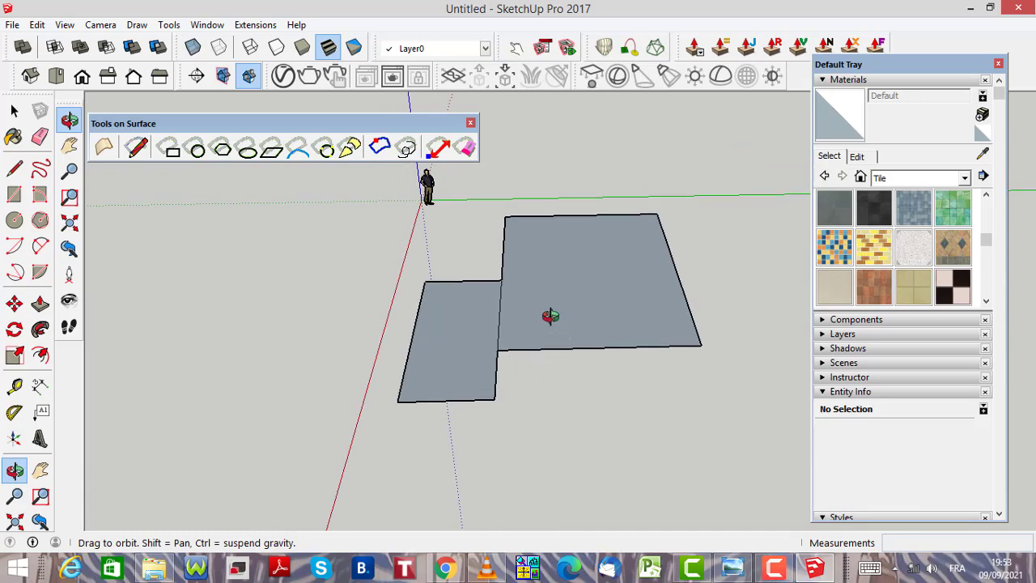
scroll(518, 315, "up", 2)
scroll(526, 327, "down", 2)
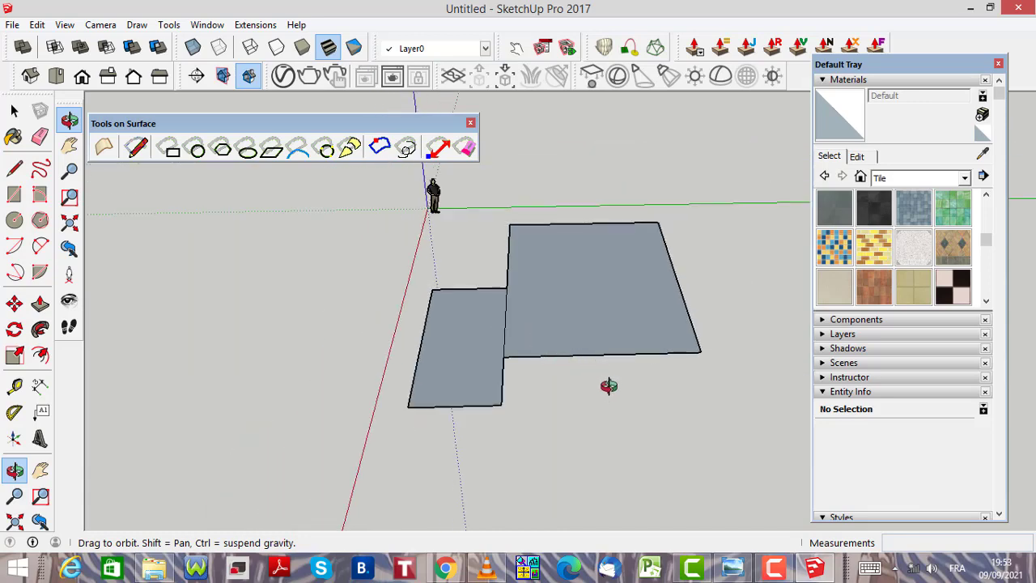
left_click_drag(607, 383, 595, 411)
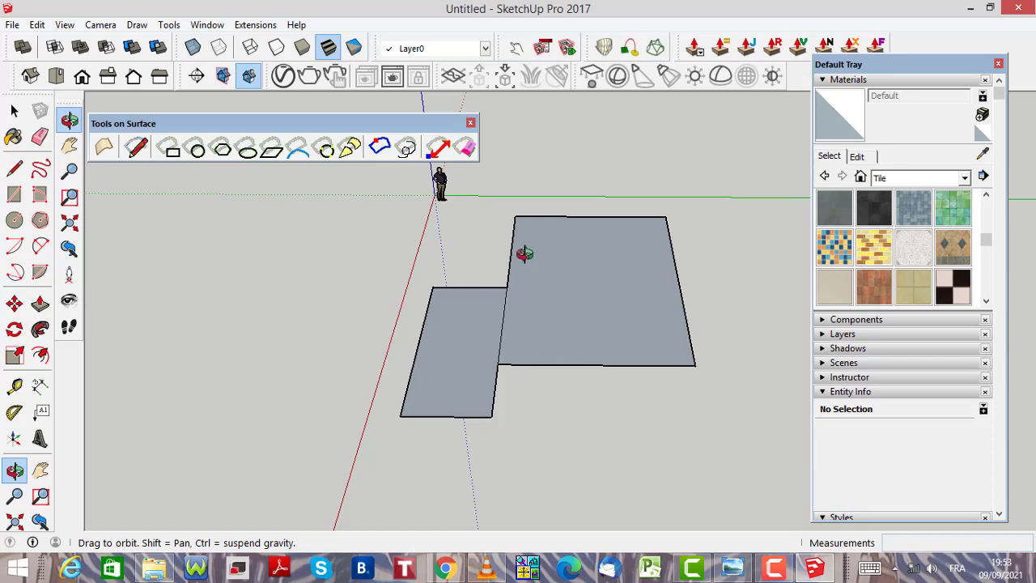
scroll(566, 281, "up", 2)
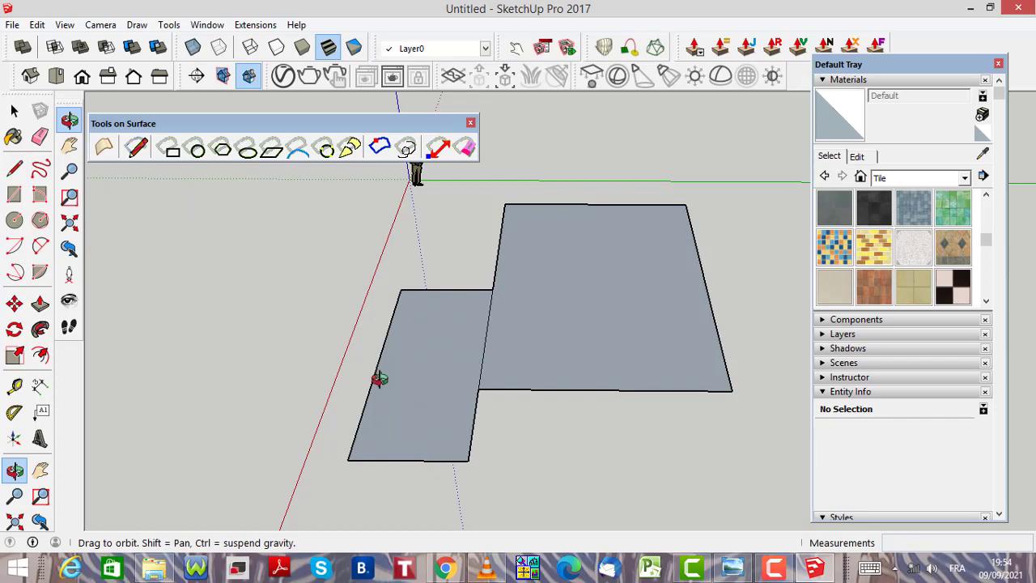
left_click_drag(379, 377, 370, 432)
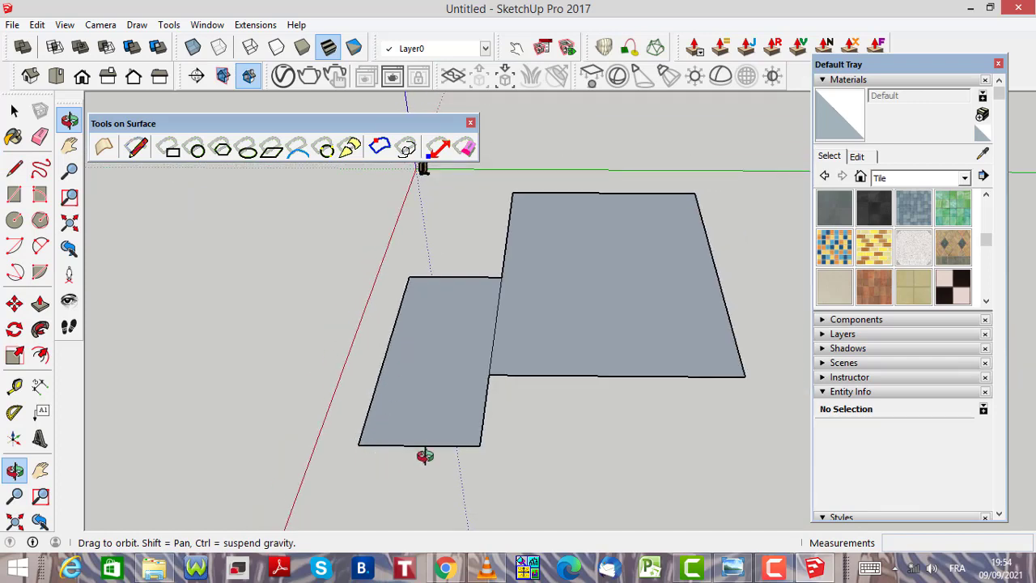
scroll(407, 298, "up", 2)
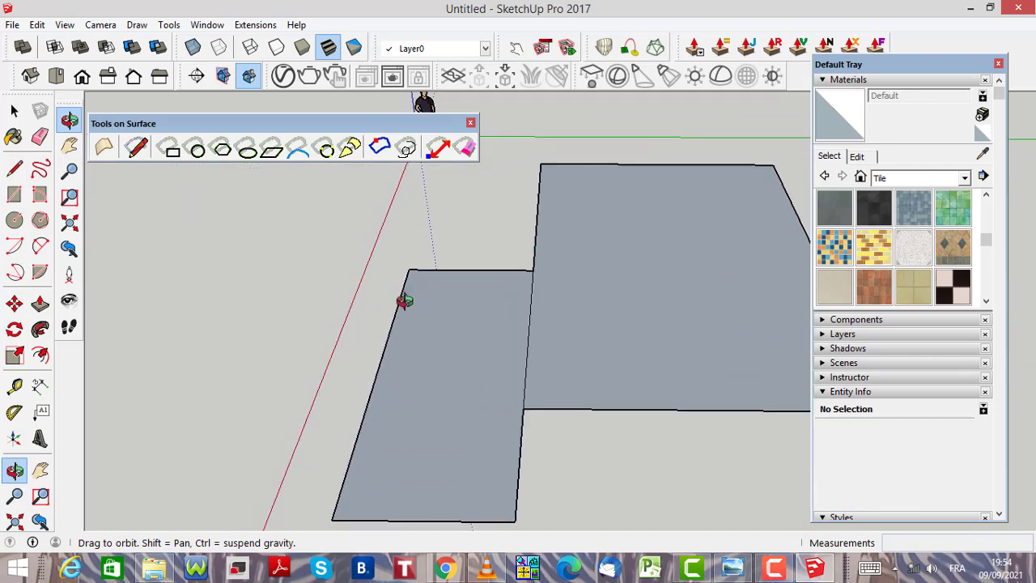
scroll(518, 330, "down", 1)
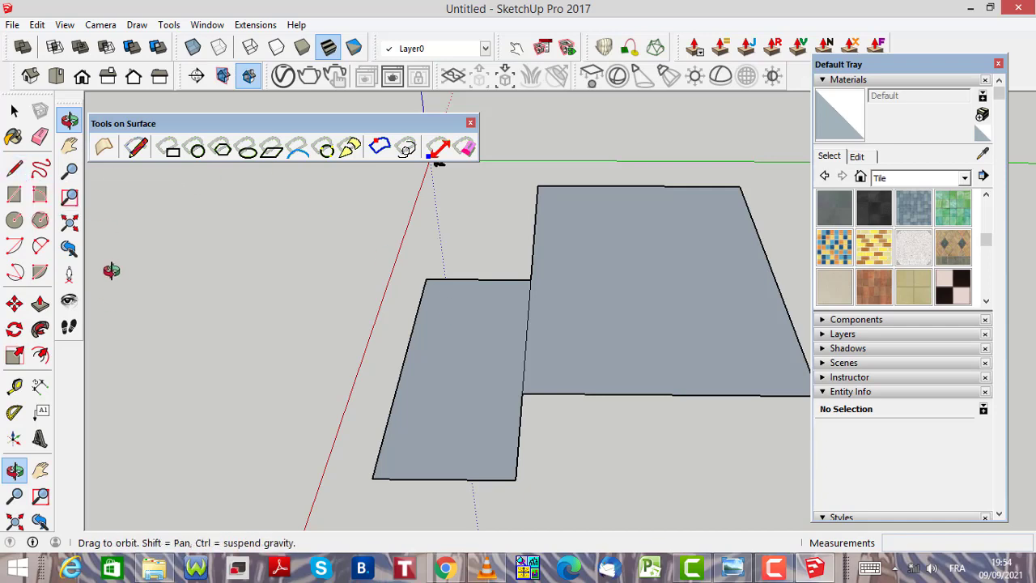
Place a guide line across the floor 5 m from the small face's outer short edge, parallel to it
left_click(15, 387)
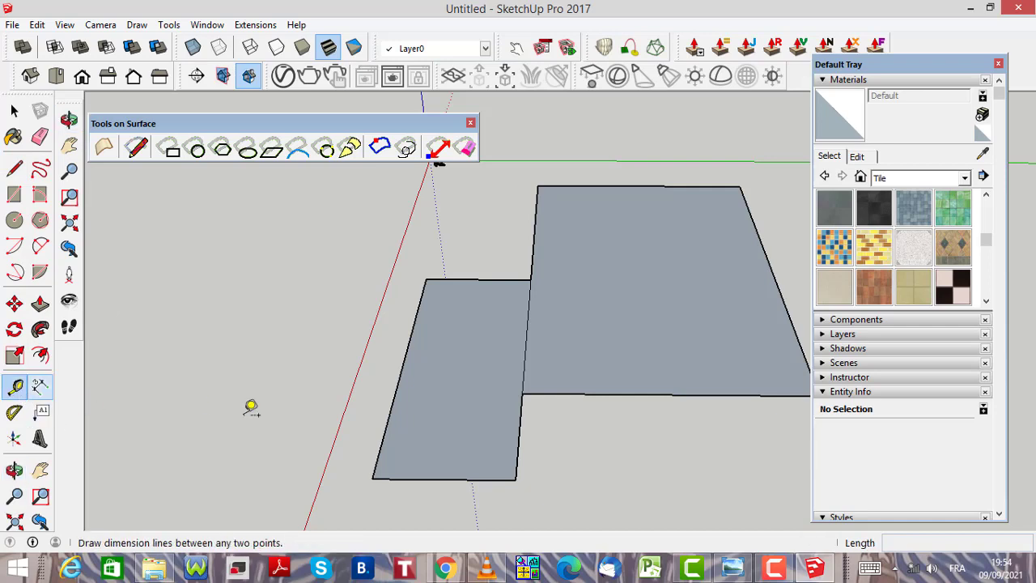
left_click(450, 471)
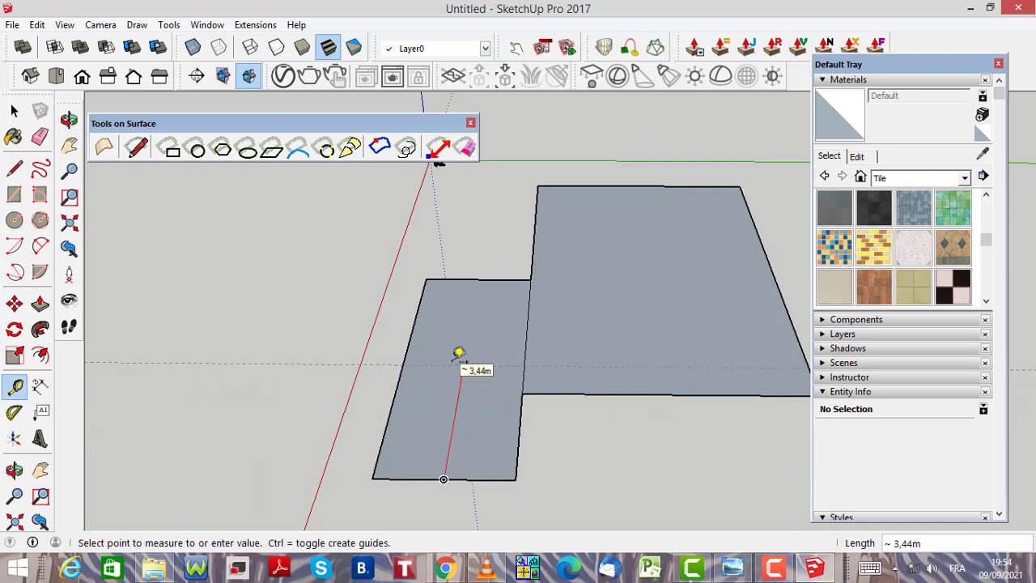
type("5")
key("Return")
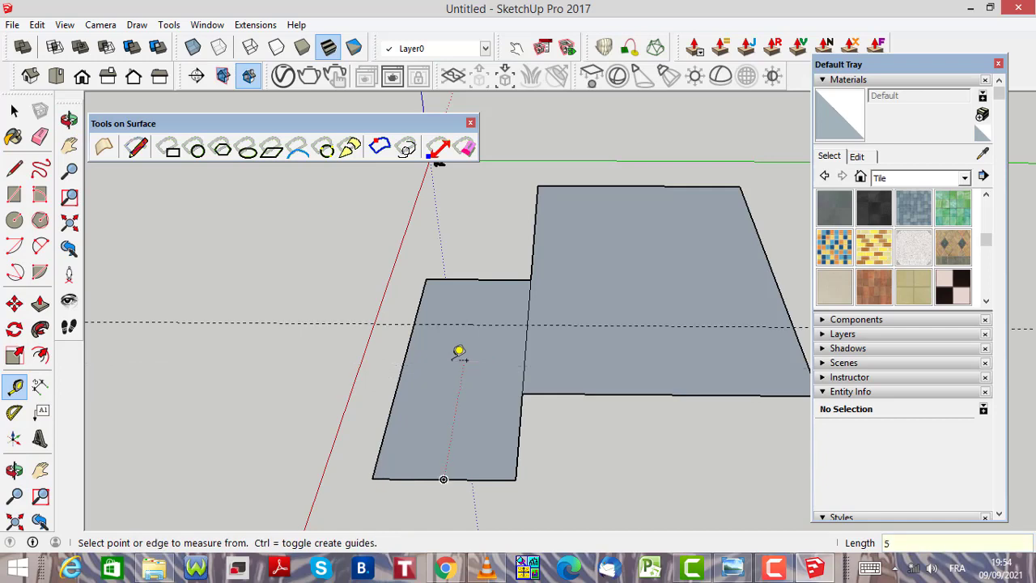
Draw a 3 m line along the guide across the small face, from its outer long edge to the shared edge
left_click(15, 167)
scroll(412, 322, "up", 2)
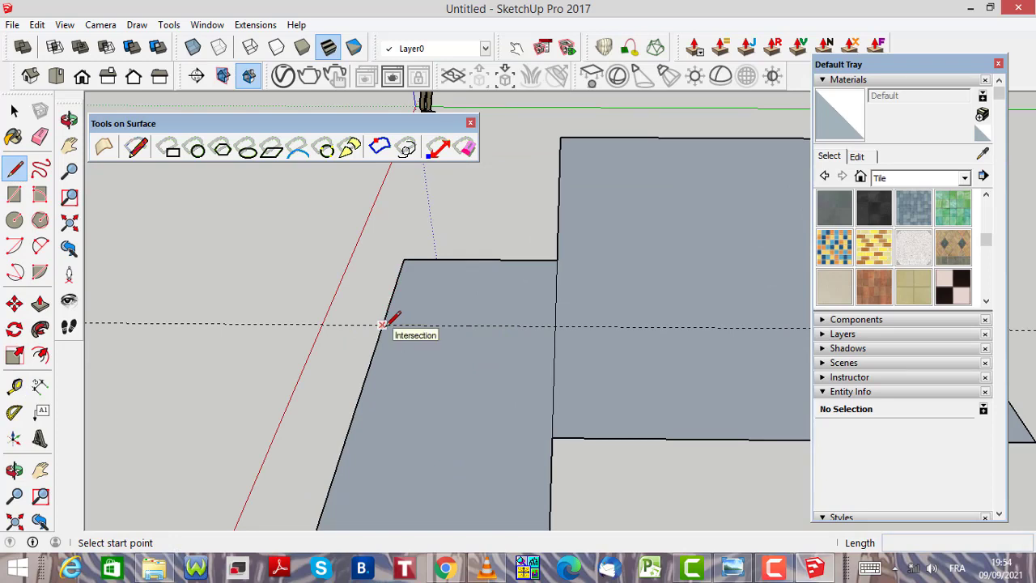
left_click(382, 325)
left_click(555, 325)
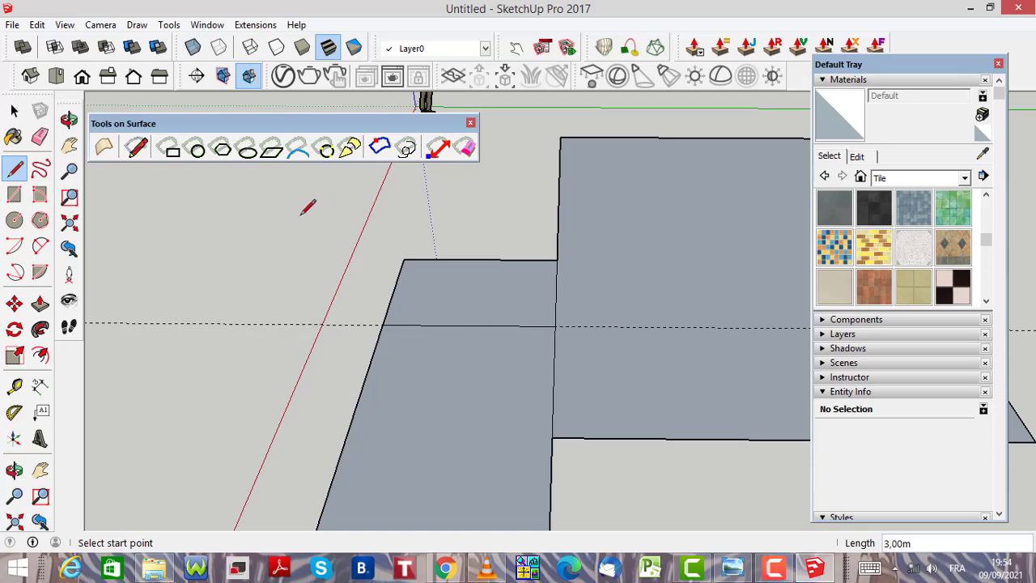
Delete all guide lines from the model
left_click(14, 111)
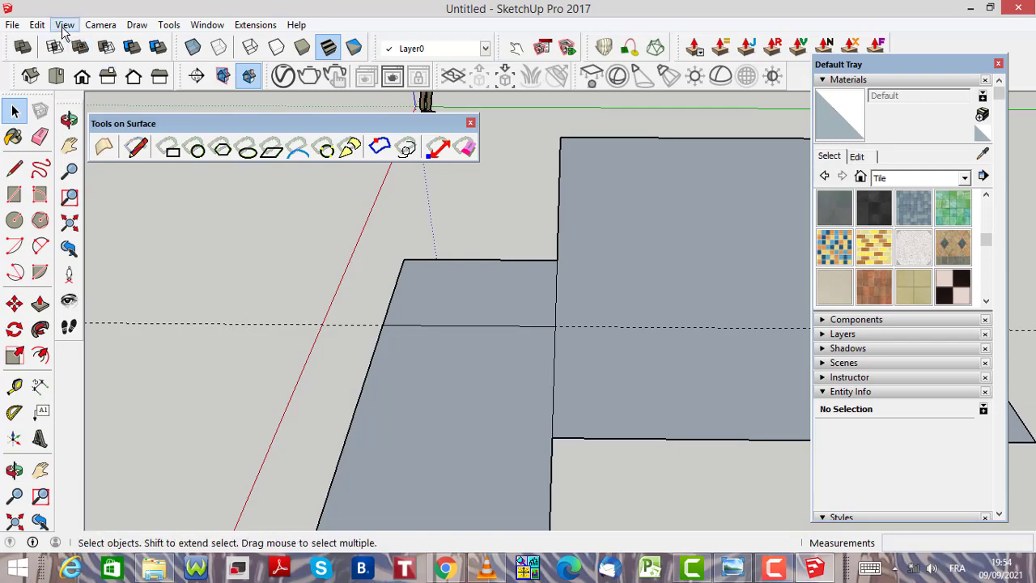
left_click(38, 26)
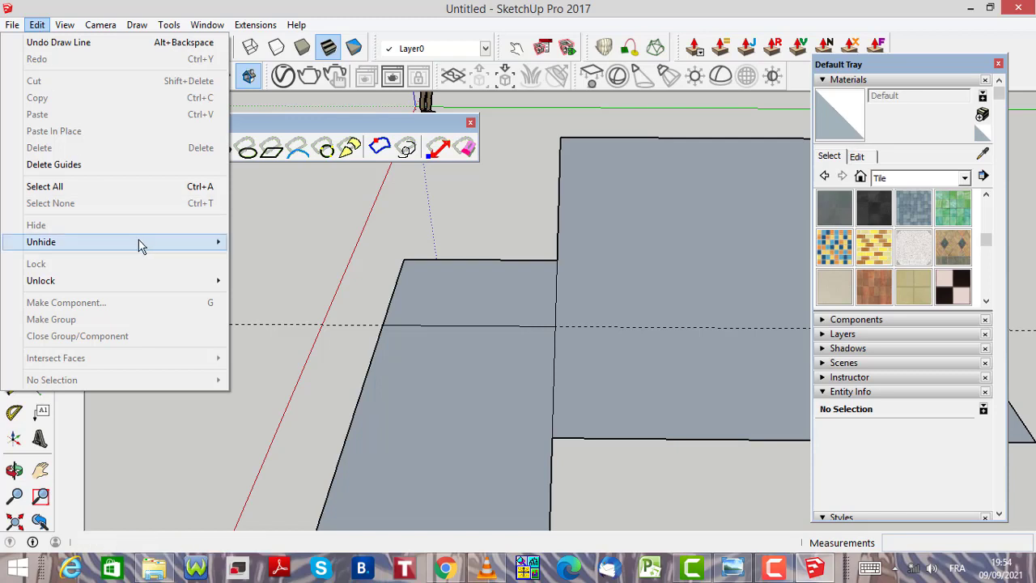
mouse_move(141, 244)
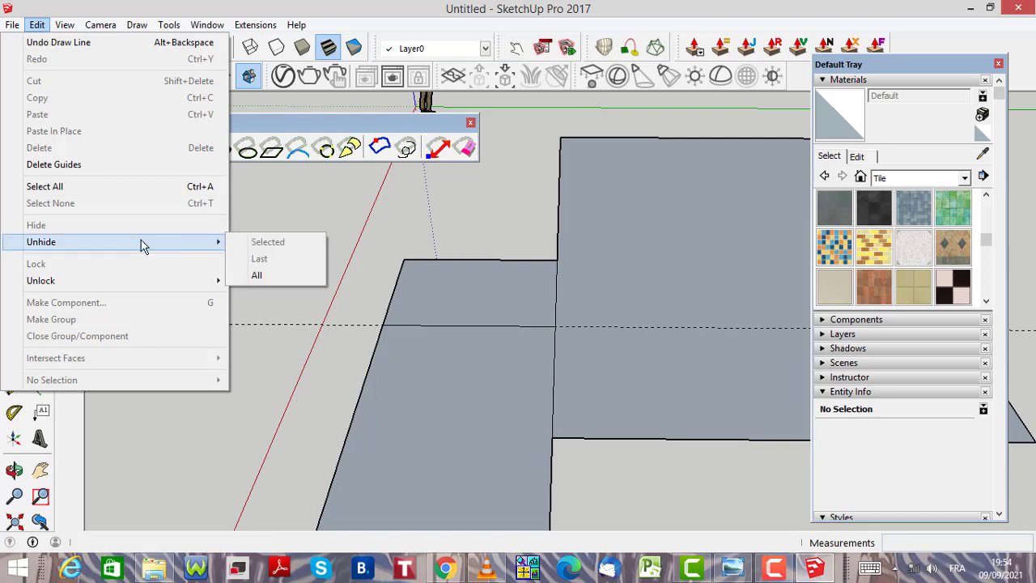
mouse_move(196, 30)
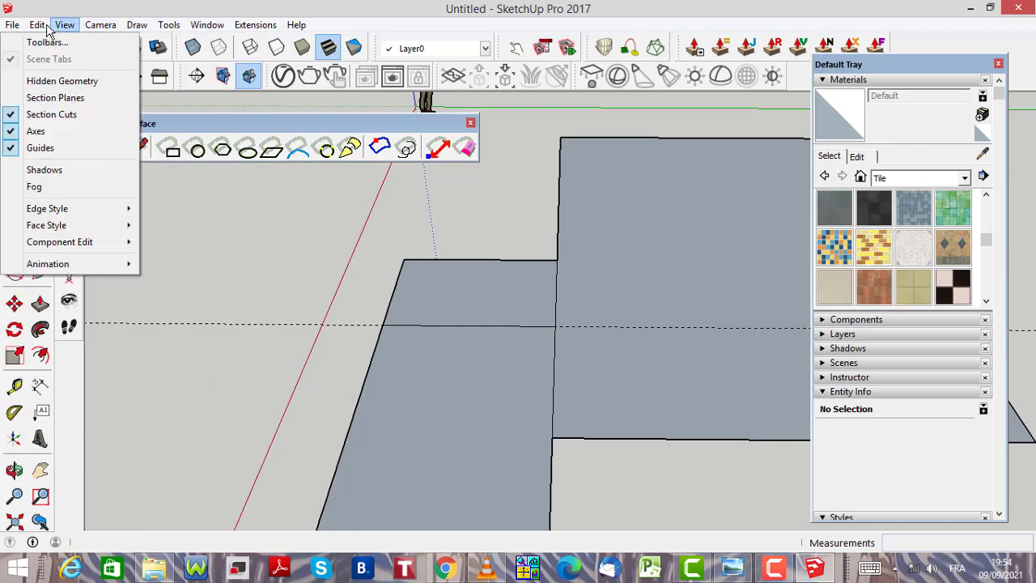
mouse_move(42, 31)
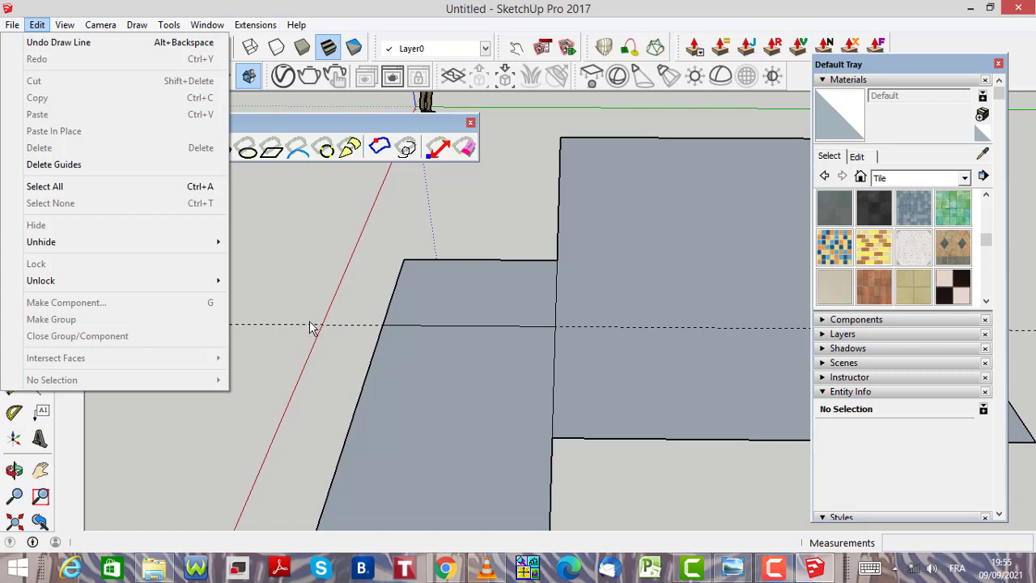
left_click(109, 166)
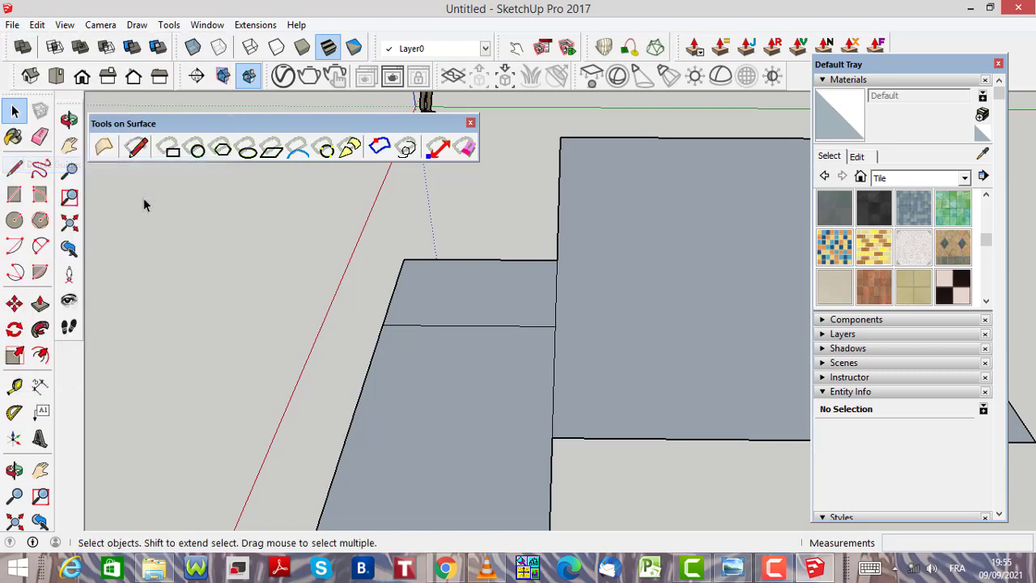
Try a 3 m line along the green axis from the shared edge into the large face, and undo it
scroll(315, 299, "down", 2)
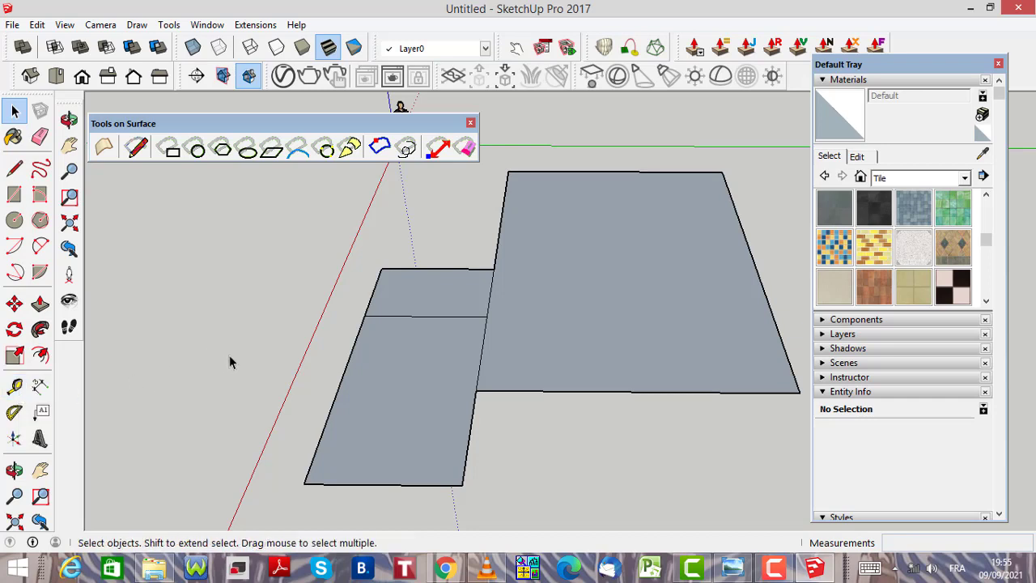
scroll(229, 355, "down", 2)
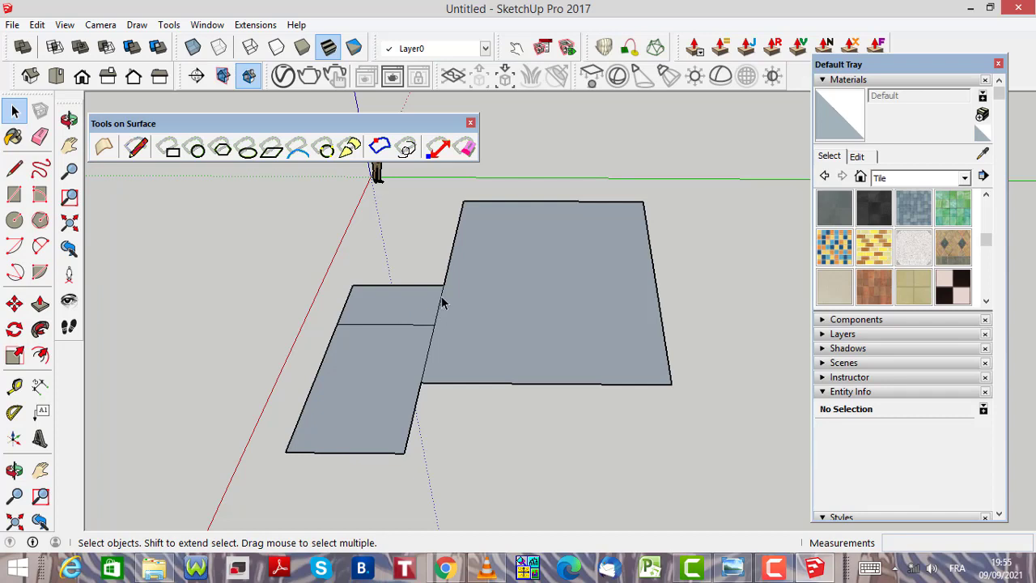
scroll(441, 302, "up", 2)
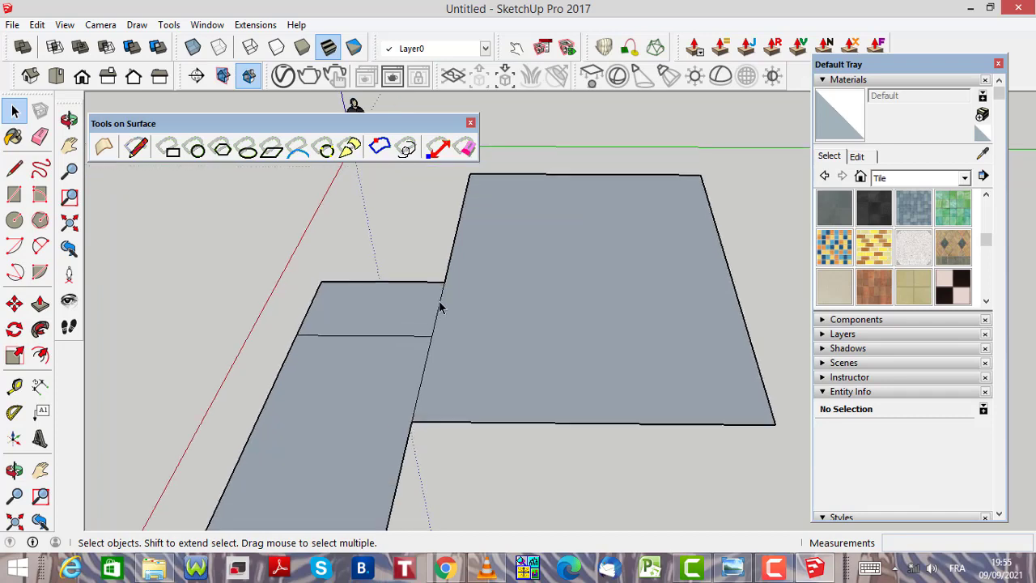
left_click(24, 167)
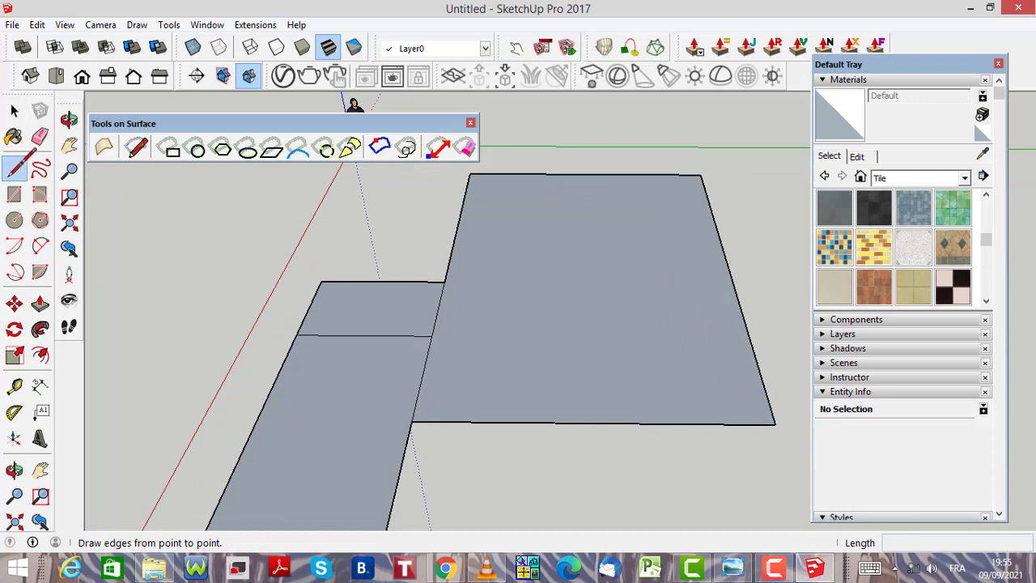
left_click(437, 317)
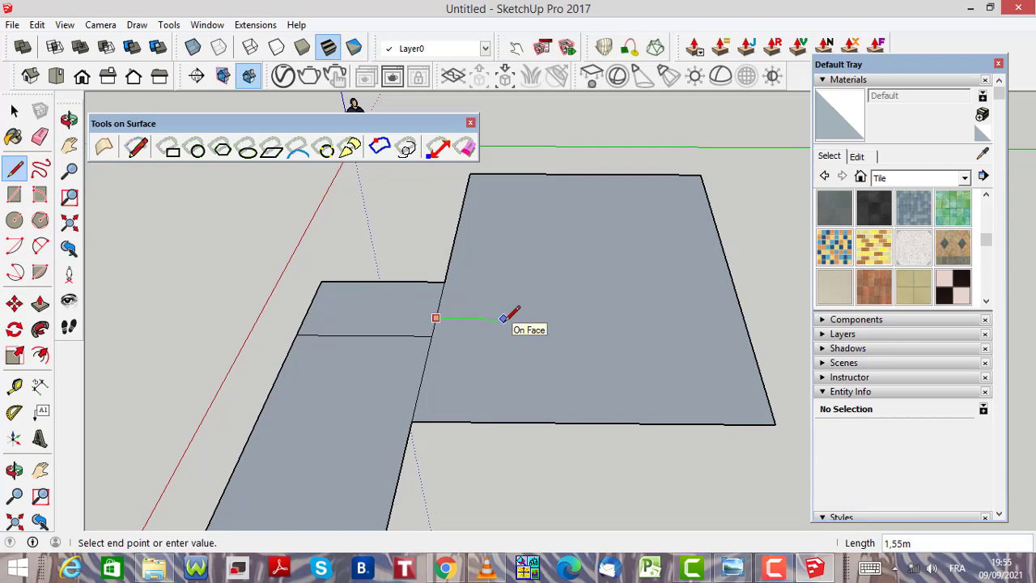
type("3")
key("Return")
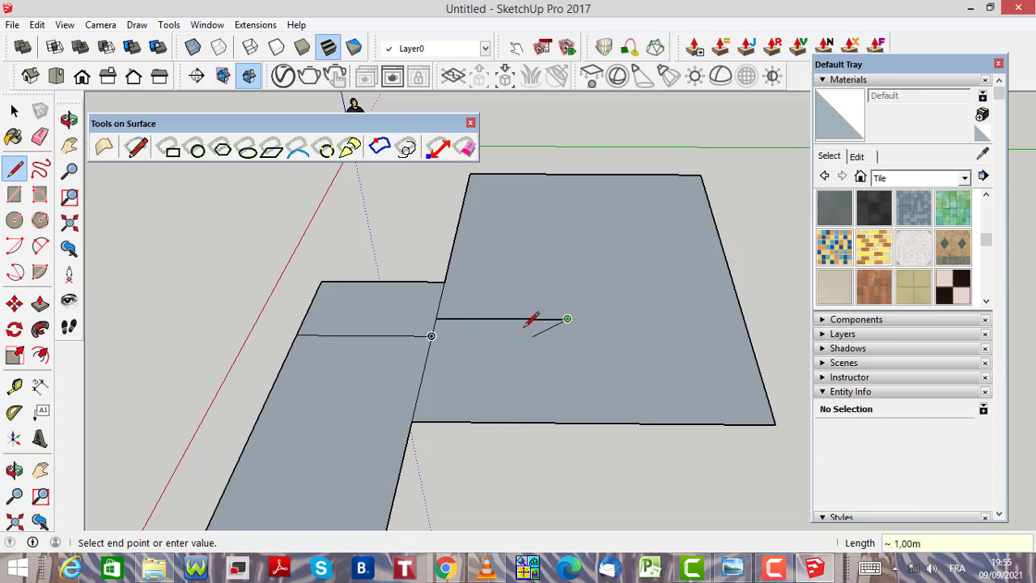
key("Escape")
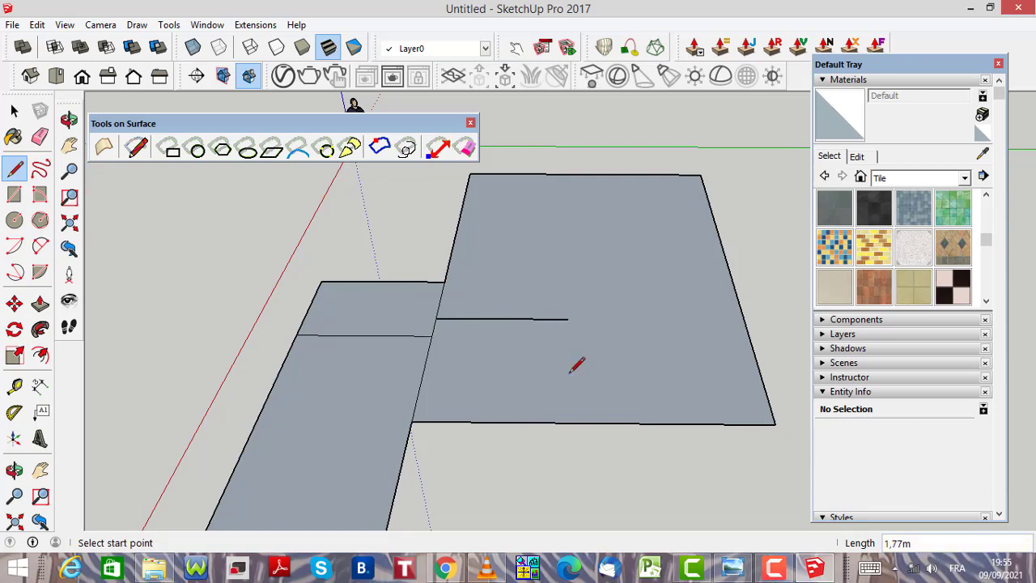
left_click(38, 25)
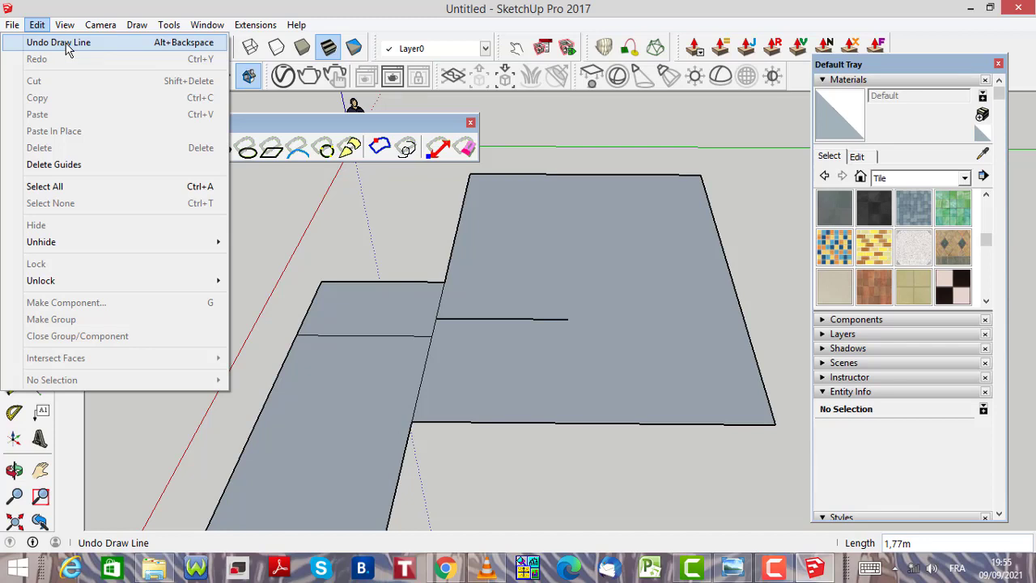
left_click(69, 45)
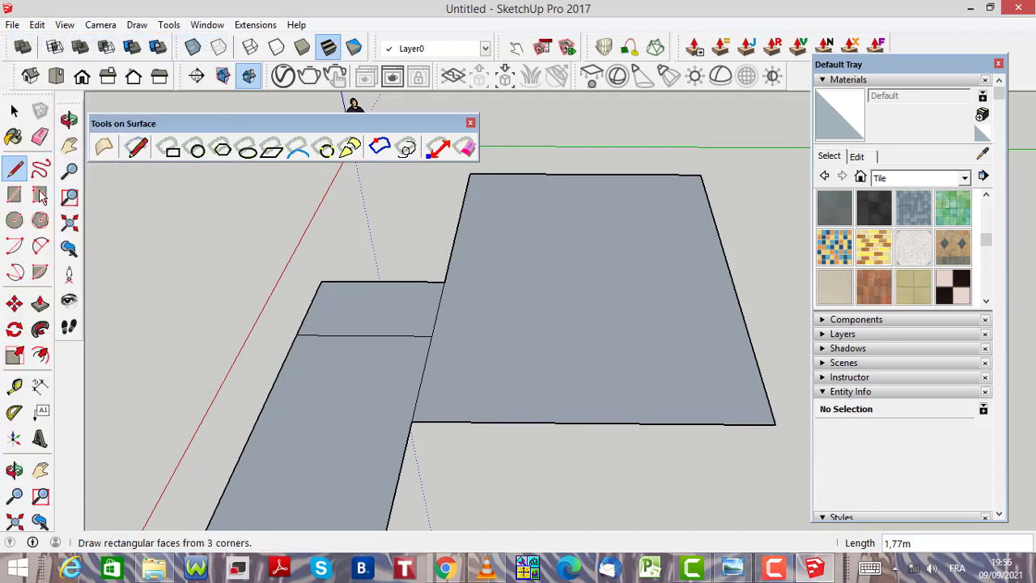
Draw a 2 m line along the green axis from the shared edge into the large face, ending it there
left_click(434, 318)
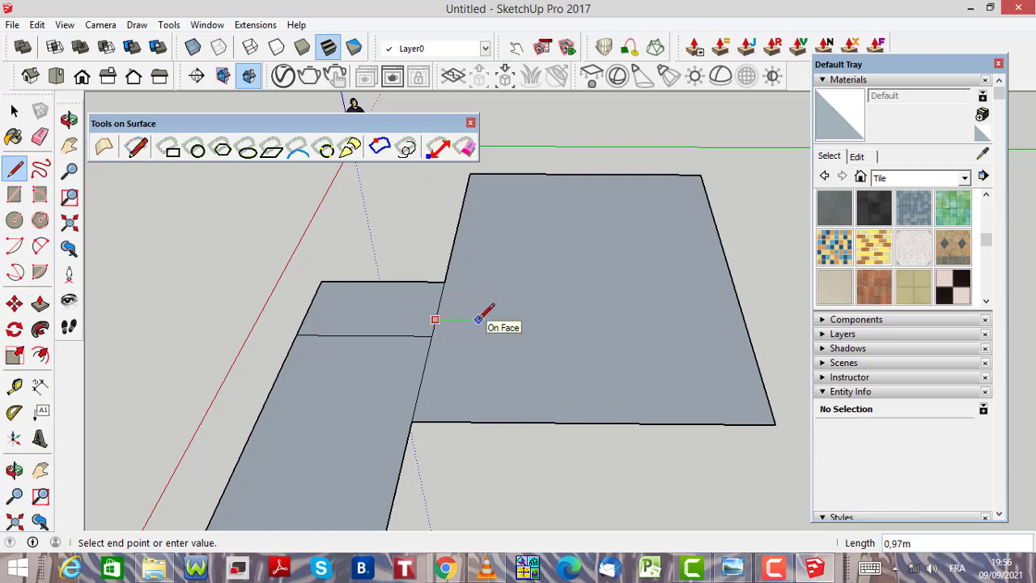
type("2")
key("Return")
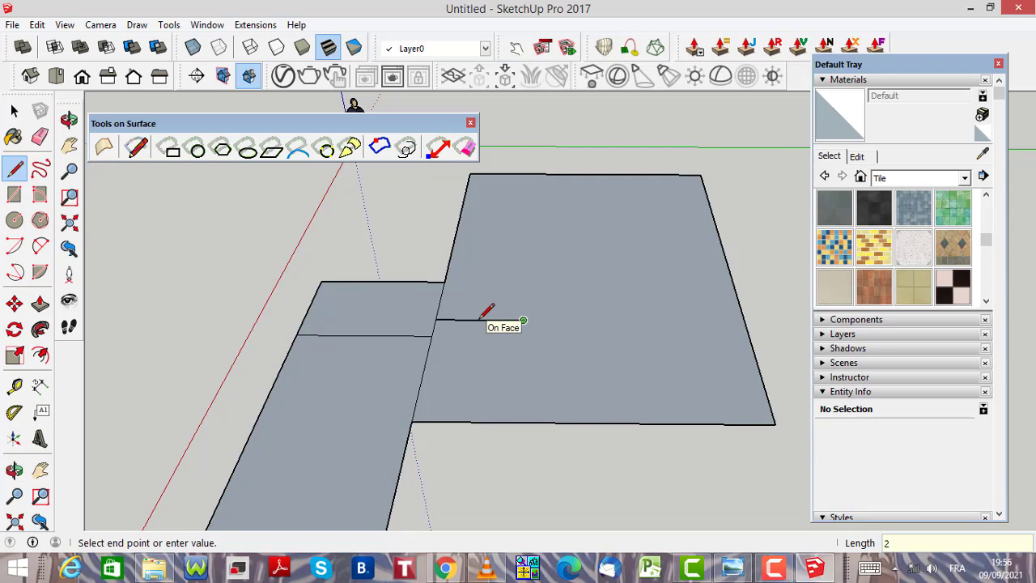
key("Escape")
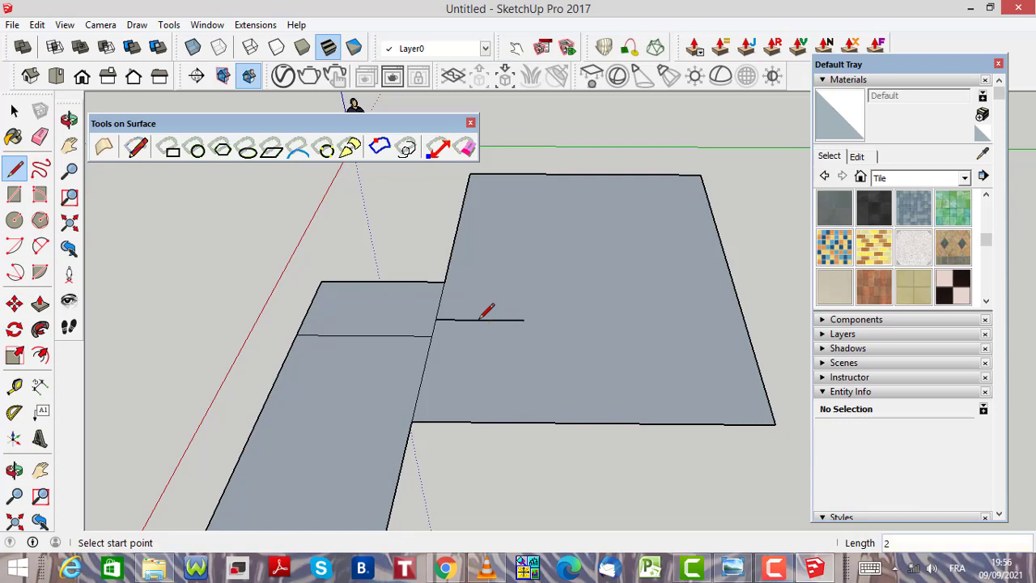
Place a guide line across the large face, 3.5 m inward from its outer edge opposite the small face
scroll(429, 320, "down", 2)
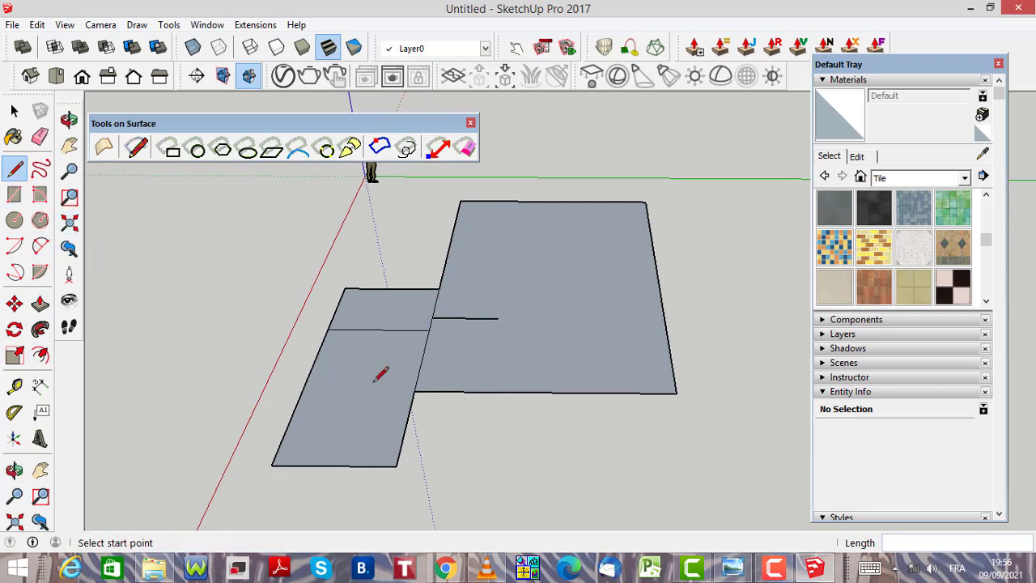
left_click(13, 386)
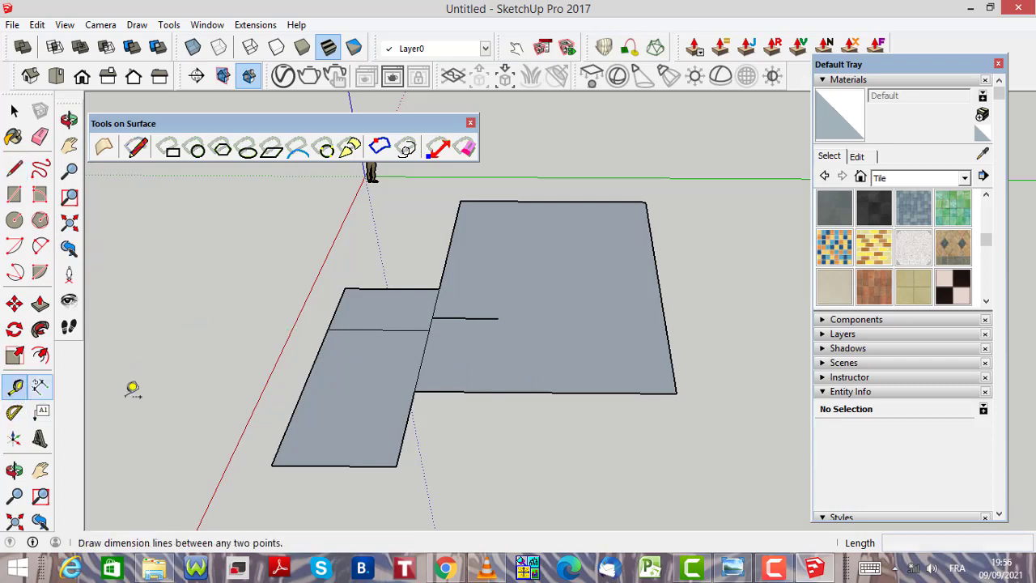
left_click(669, 351)
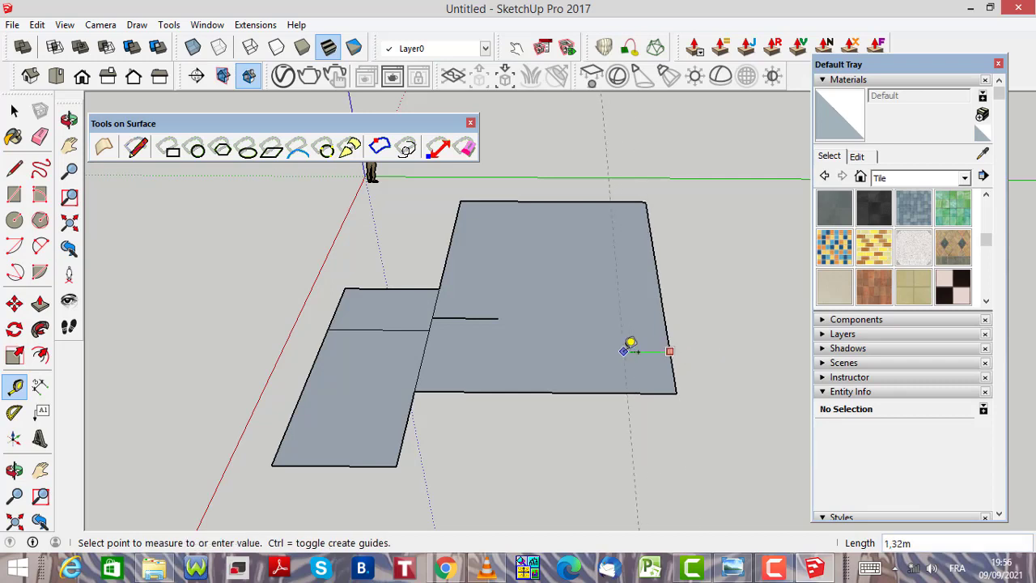
type("3")
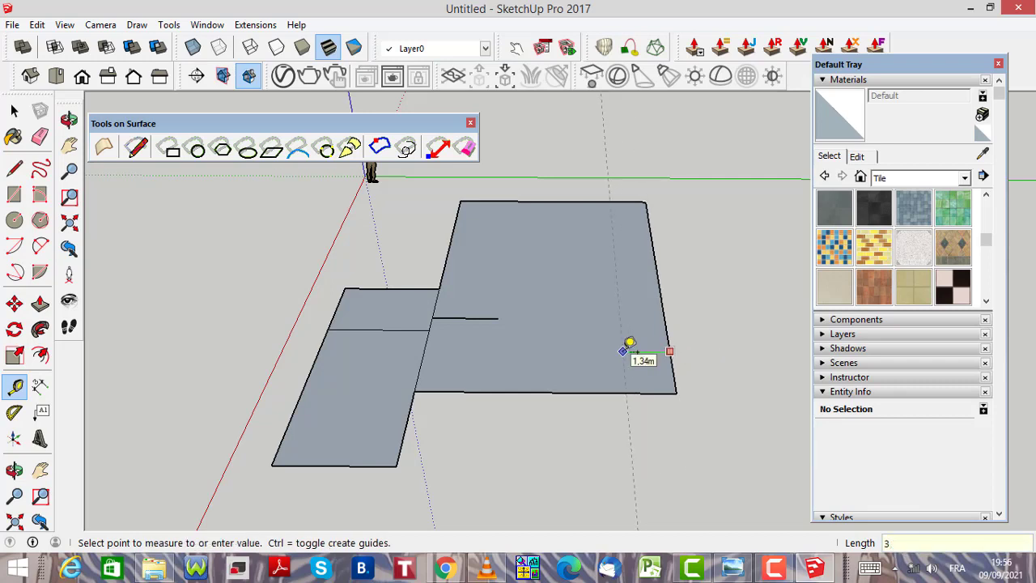
type(",5")
key("Return")
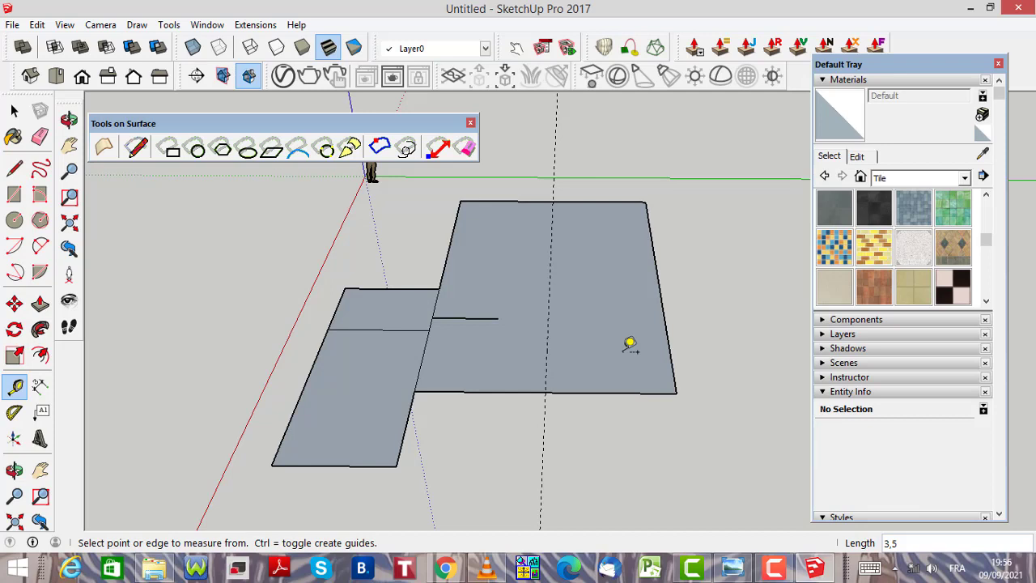
Place a second guide 3.5 m inward from the large face's edge farthest from the green axis, parallel to it
left_click(599, 390)
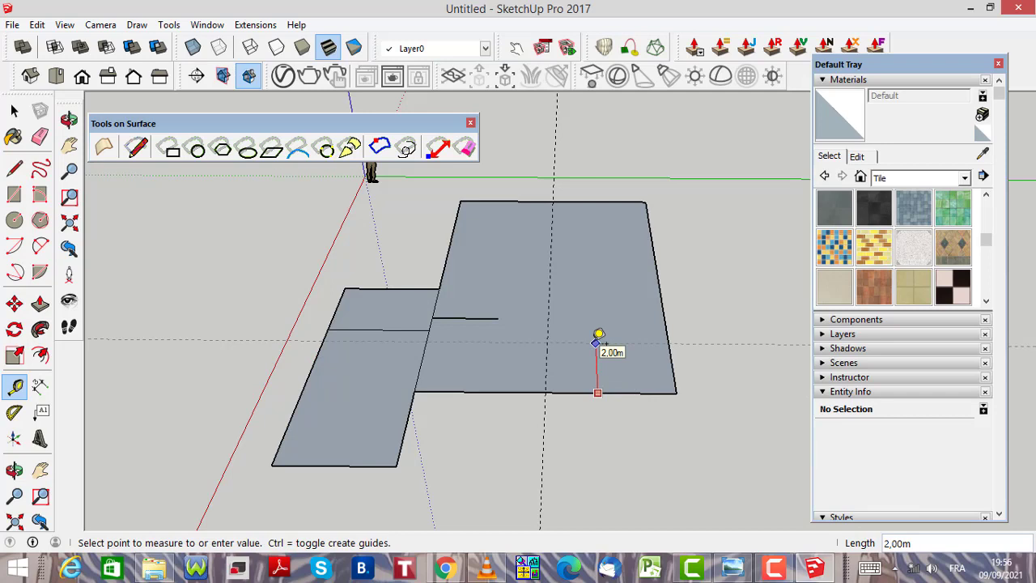
type("3,5")
key("Return")
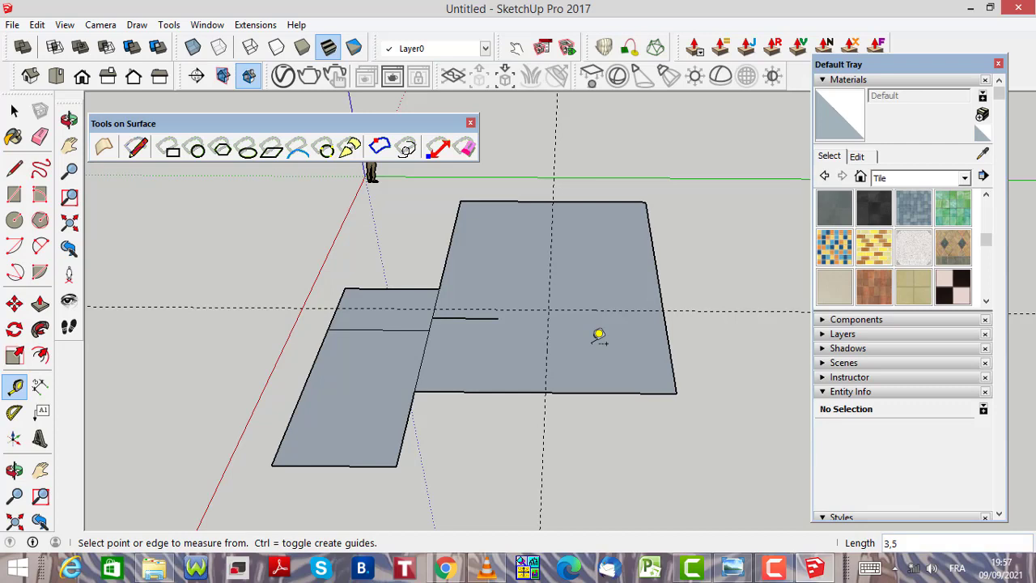
Draw two 3.5 m lines along the guides, meeting at their intersection, to enclose a square at the large face's outer corner
left_click(14, 169)
left_click(545, 392)
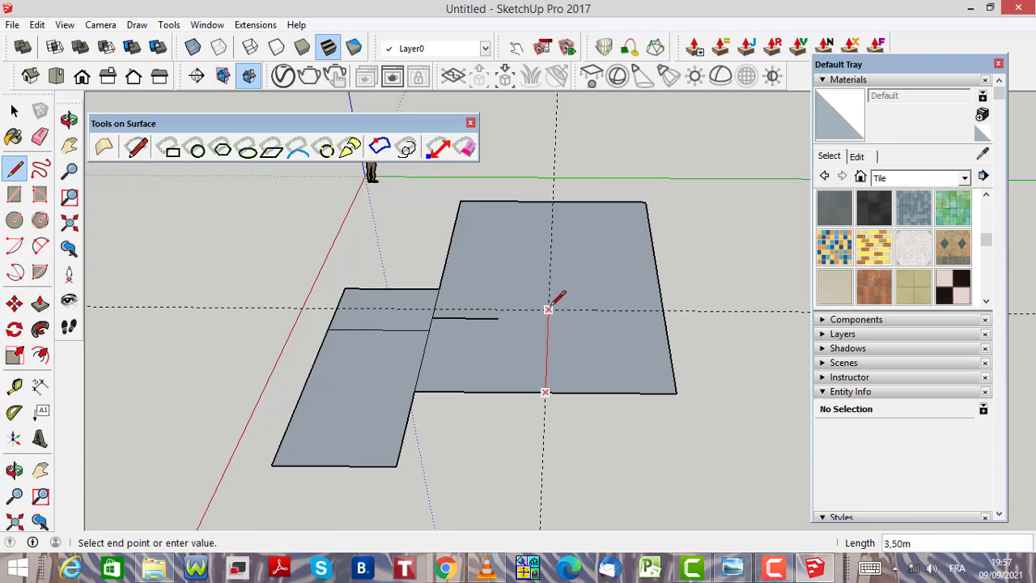
left_click(548, 309)
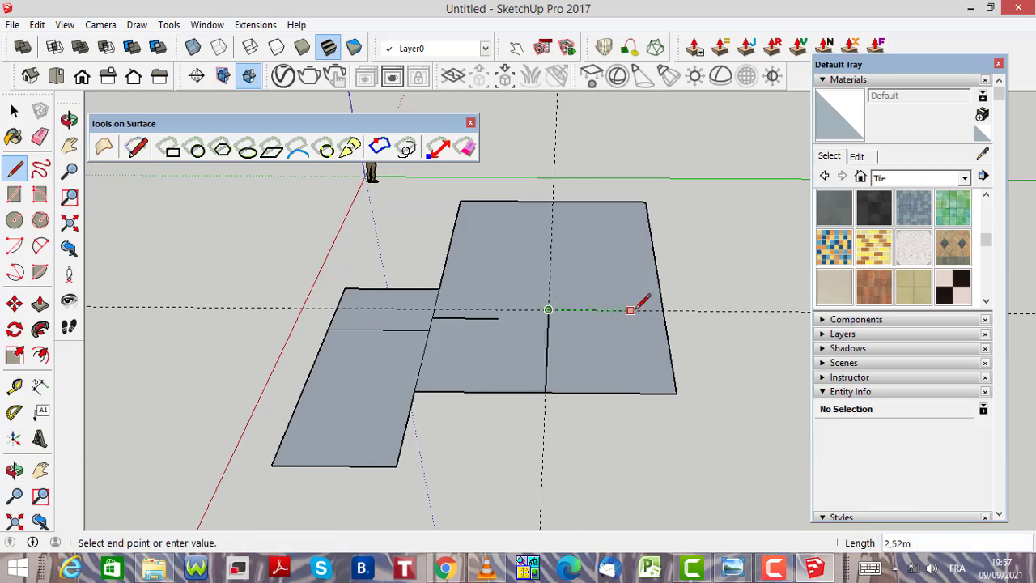
left_click(662, 309)
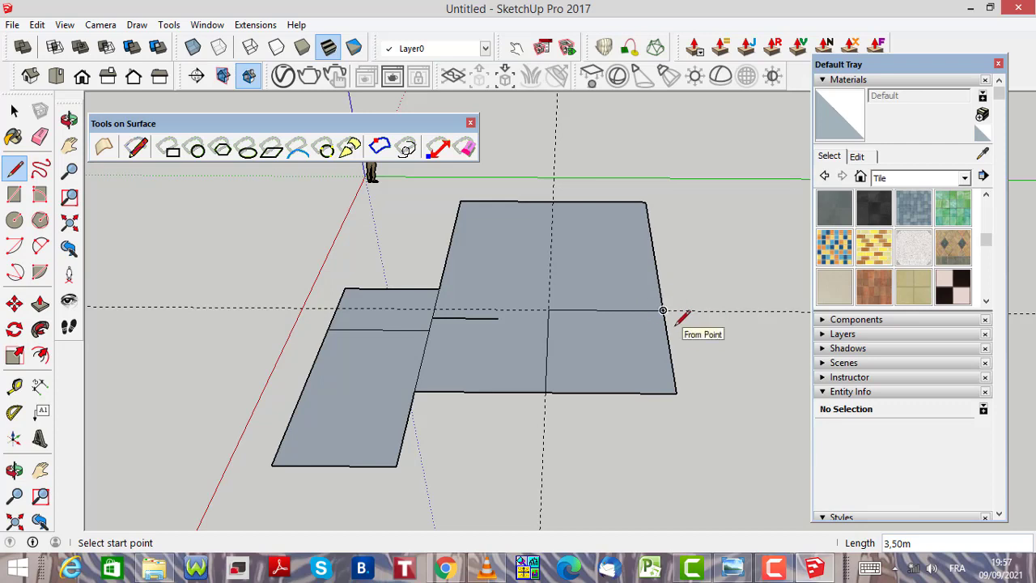
Draw a 3.5 m edge outward along the guide from the corner square's endpoint on the large face's outer edge
scroll(612, 359, "down", 2)
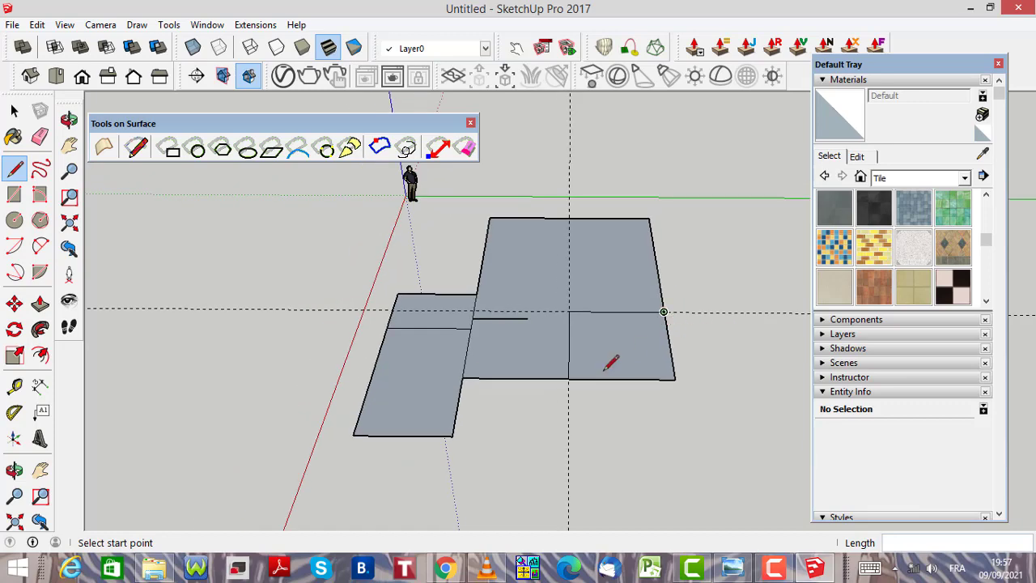
scroll(712, 364, "up", 3)
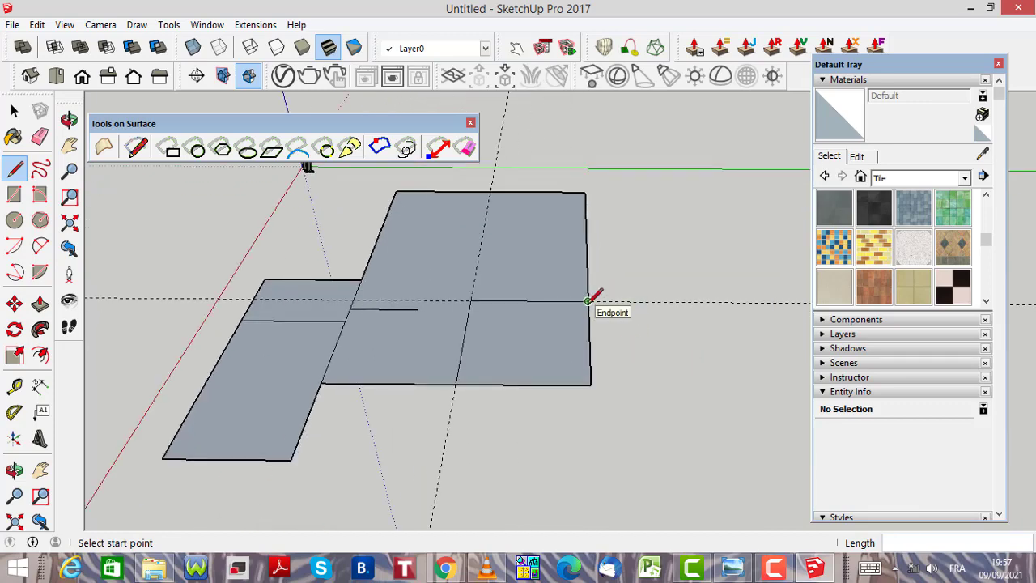
left_click(588, 301)
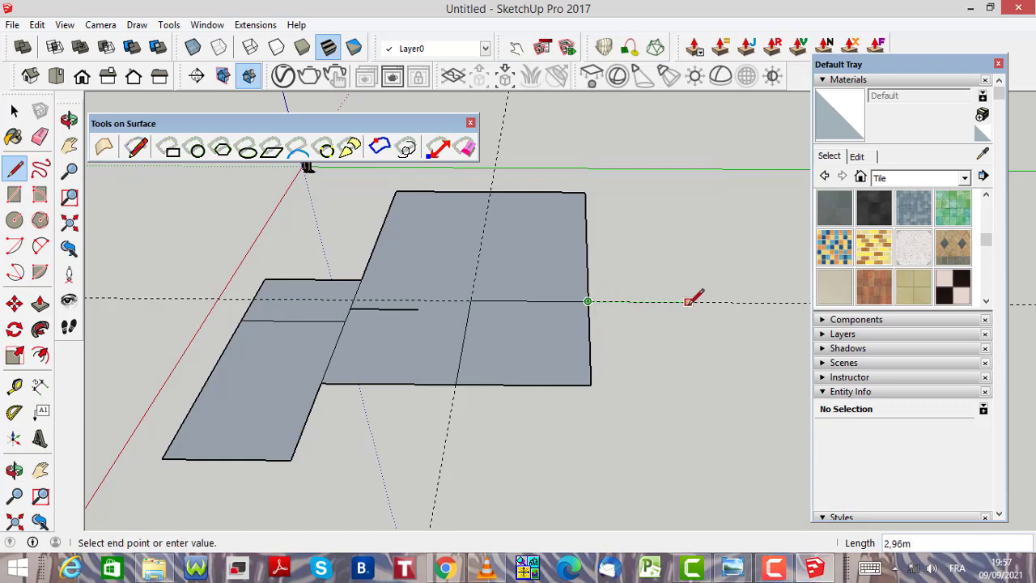
type("3,5")
key("Return")
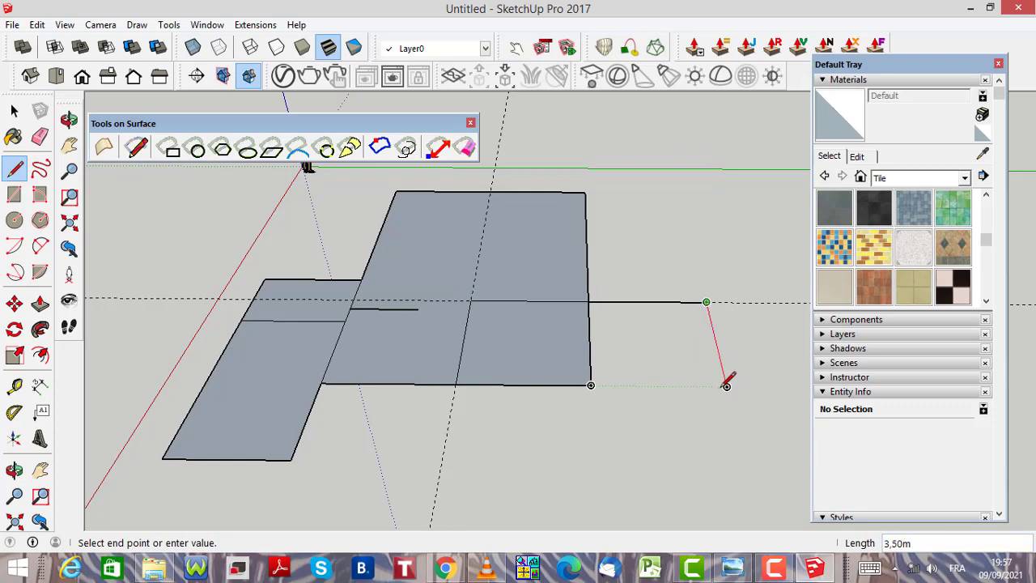
Draw a 3.5 m edge along the red axis from the outward edge's free end, aligned with the large face's nearest corner
scroll(713, 386, "up", 1)
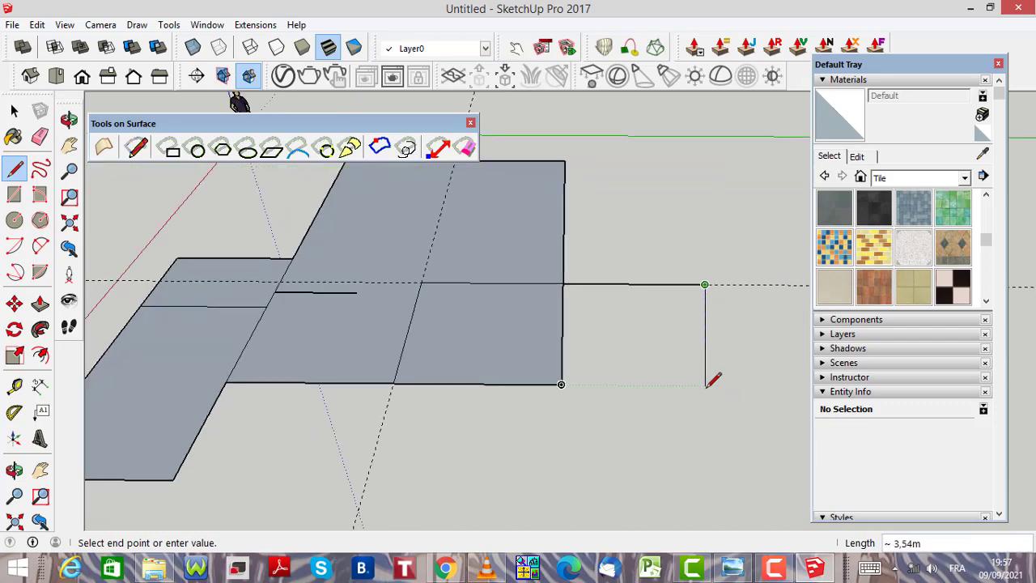
scroll(712, 386, "down", 1)
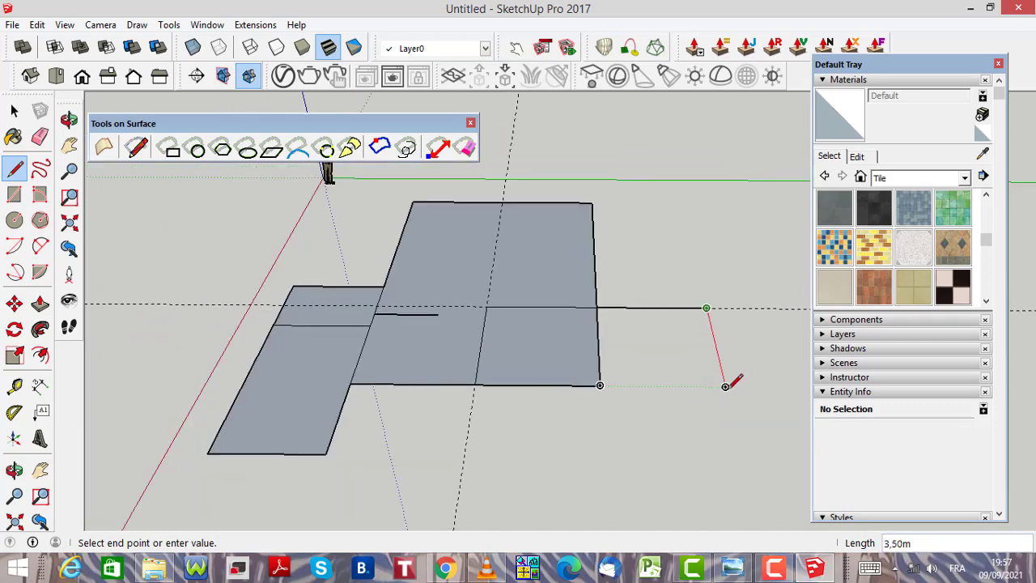
left_click(725, 386)
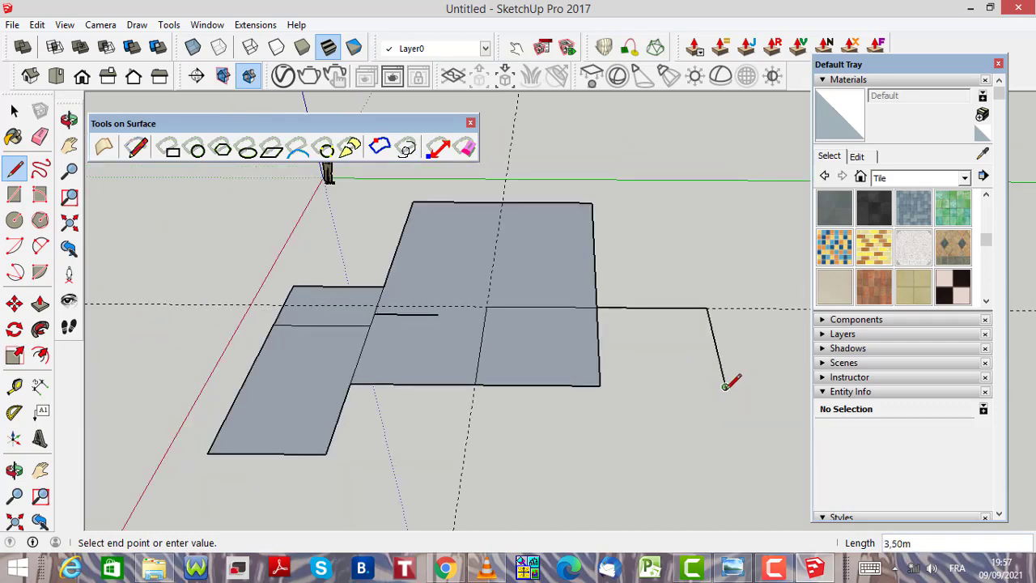
Close the outward 3.5 m square at the large face's corner and fill the adjoining notch with a 6.5 by 3.5 m rectangle
left_click(600, 385)
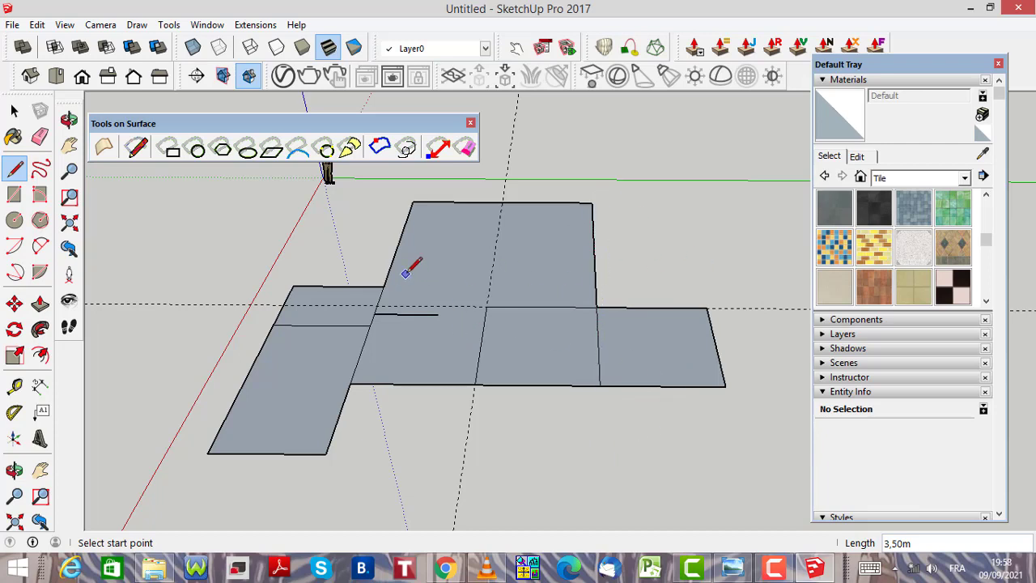
left_click(18, 197)
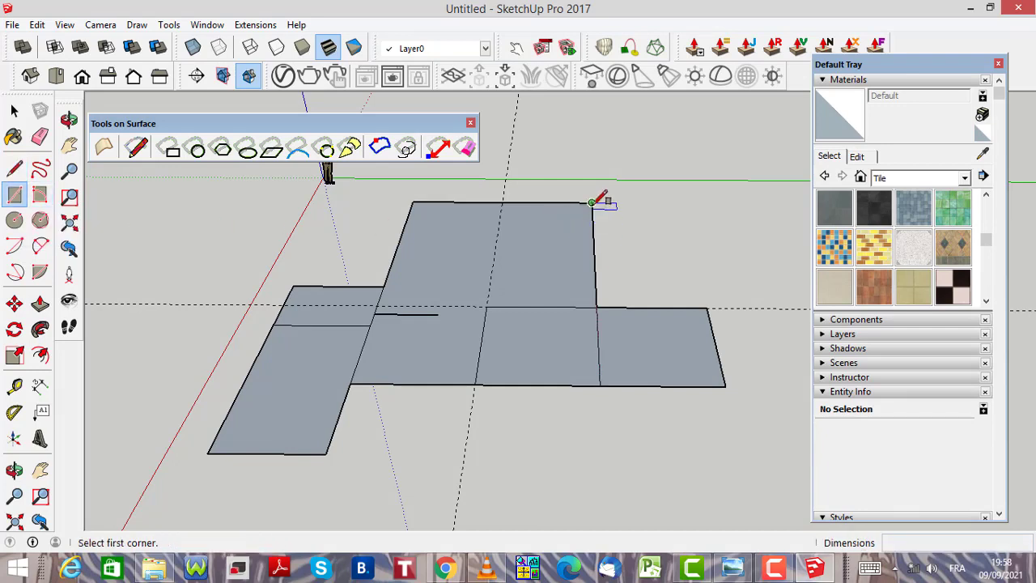
left_click(593, 203)
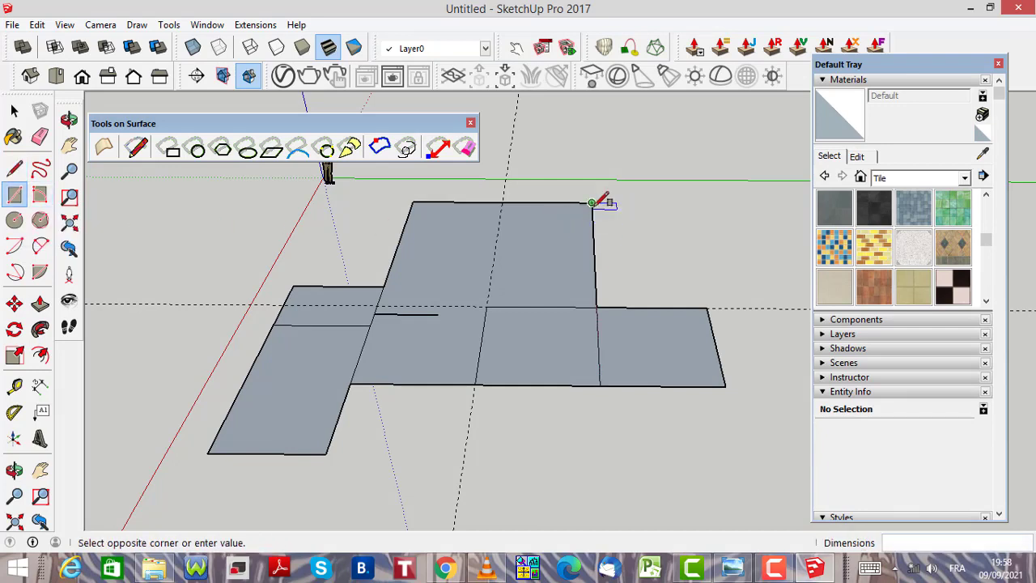
left_click(705, 308)
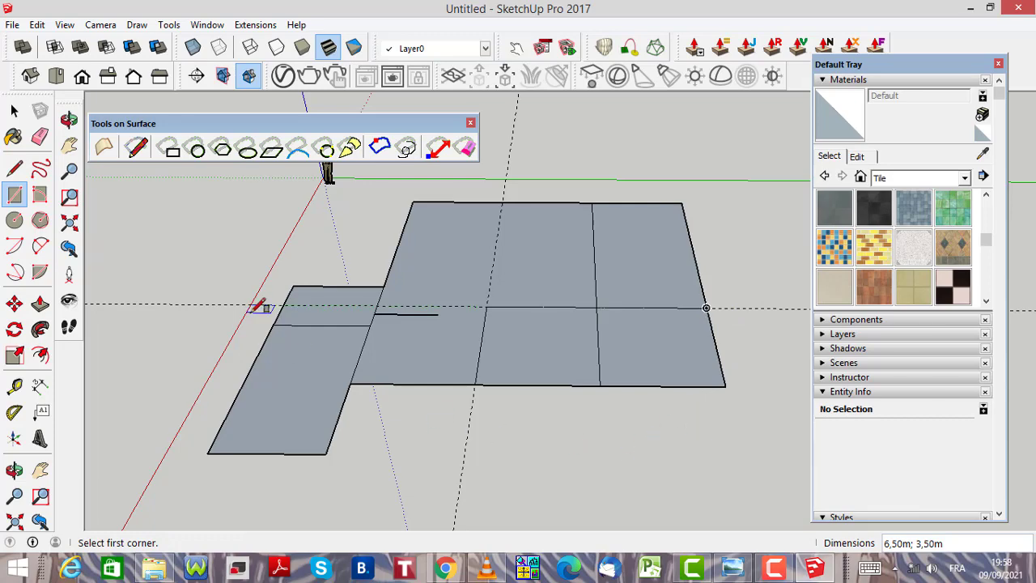
left_click(13, 166)
left_click(13, 111)
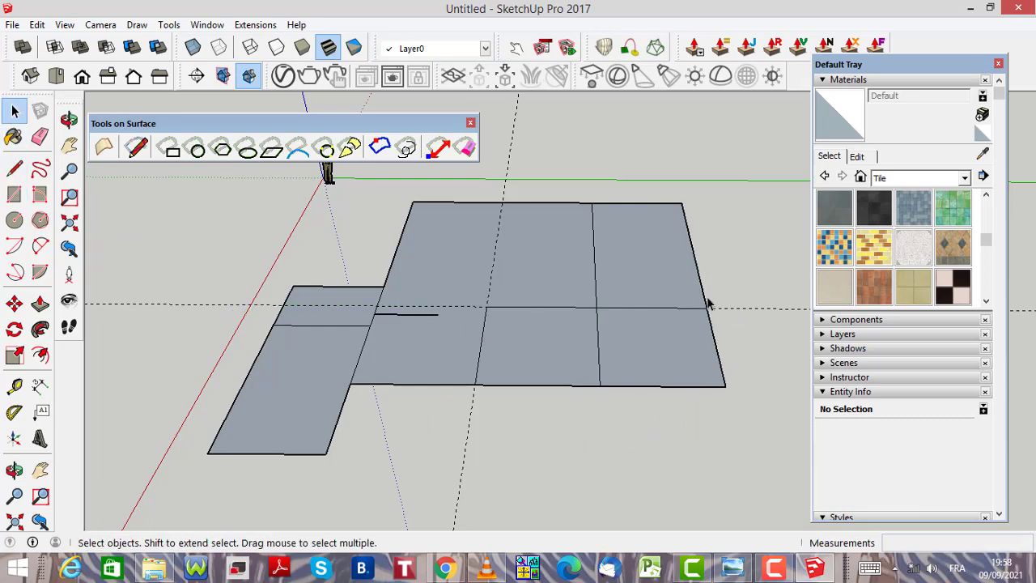
Place a guide 2 m from the inner dividing line, parallel to it and on the side toward the green axis
scroll(708, 306, "up", 3)
scroll(587, 309, "down", 2)
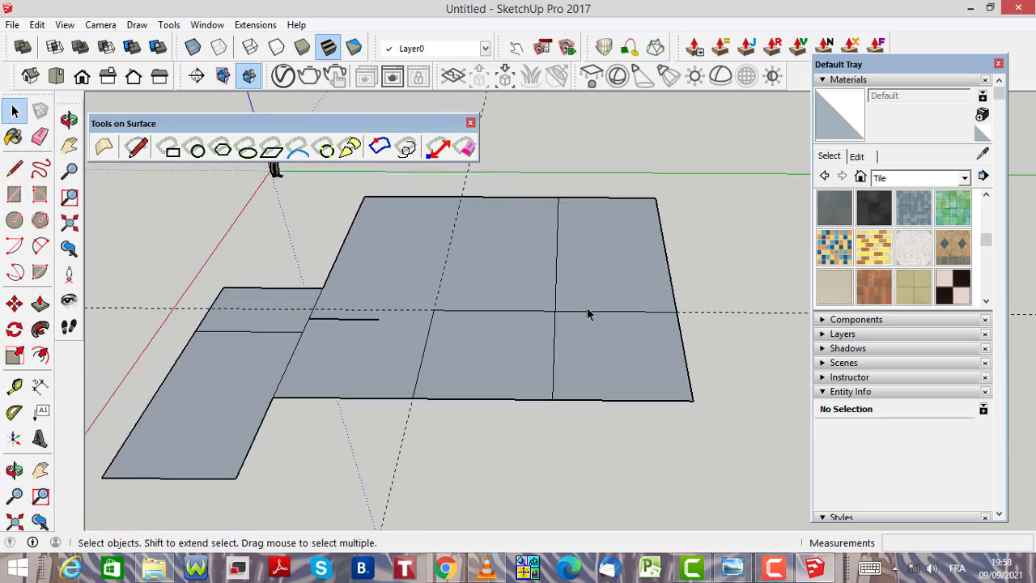
scroll(647, 318, "up", 1)
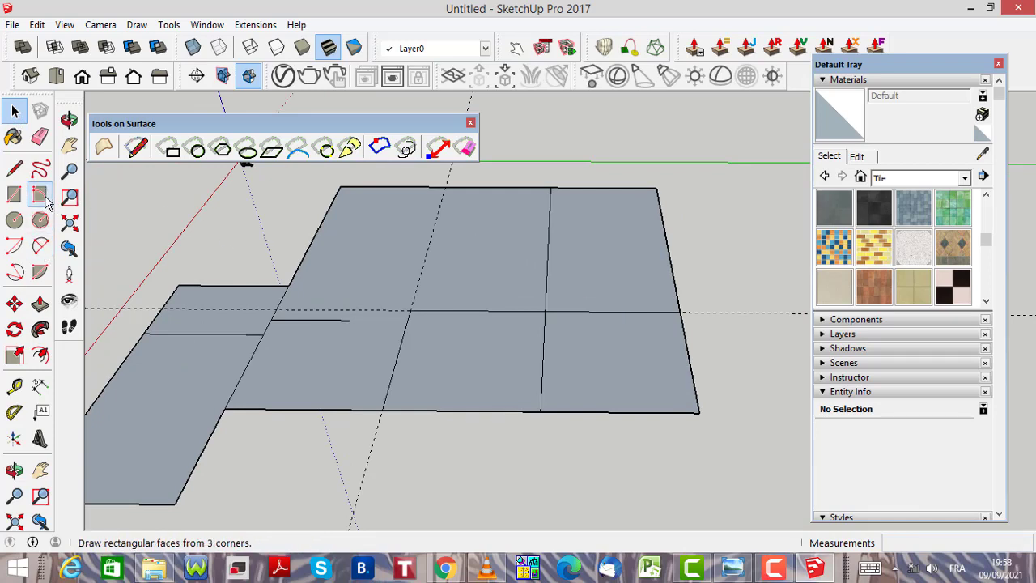
left_click(17, 389)
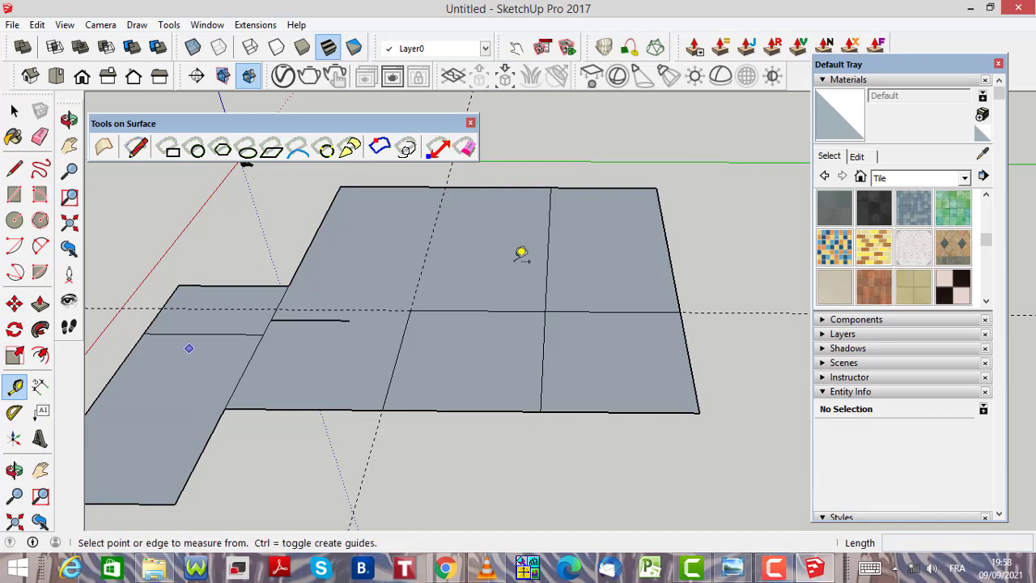
left_click(613, 311)
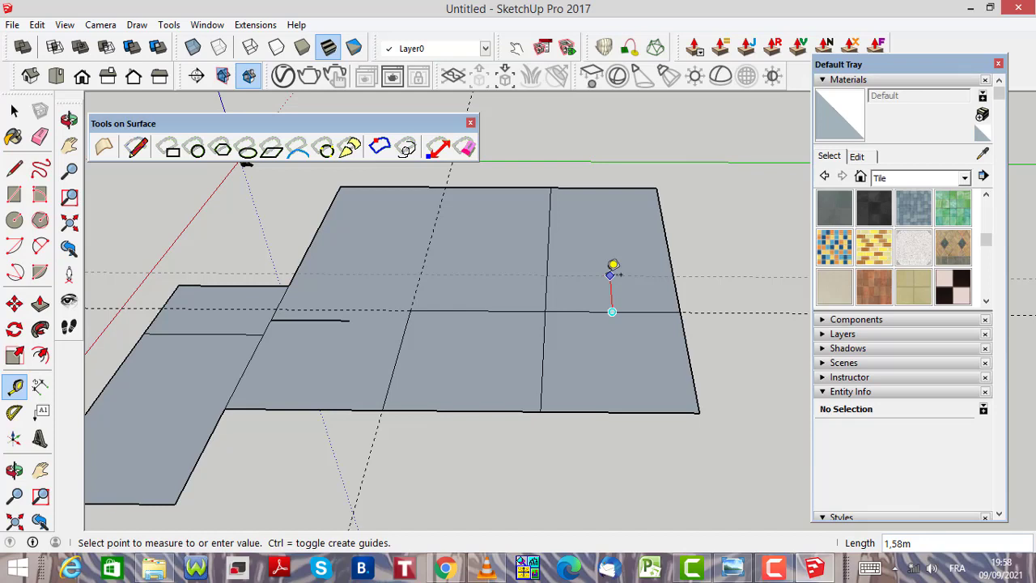
type("2")
key("Return")
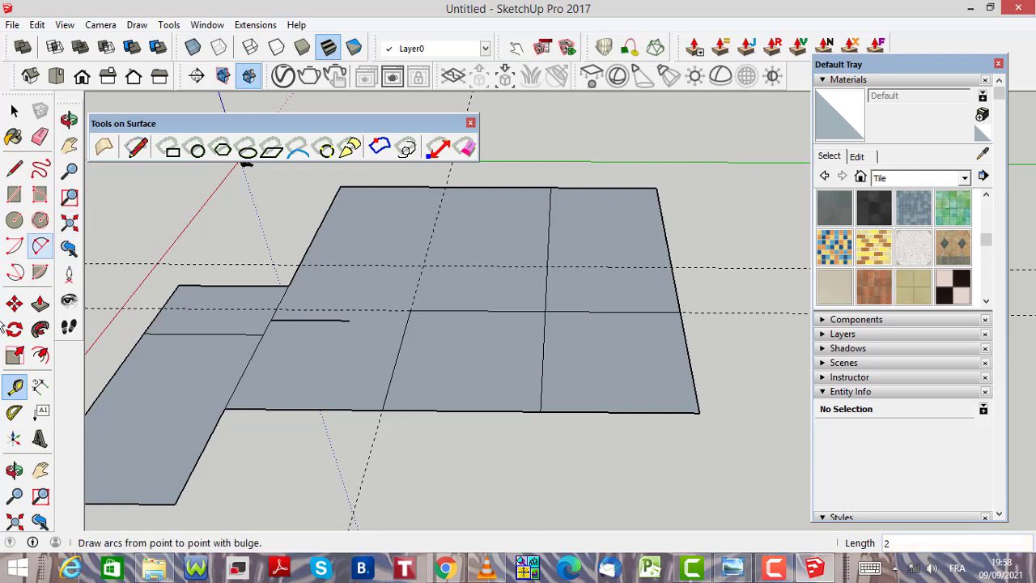
left_click(14, 168)
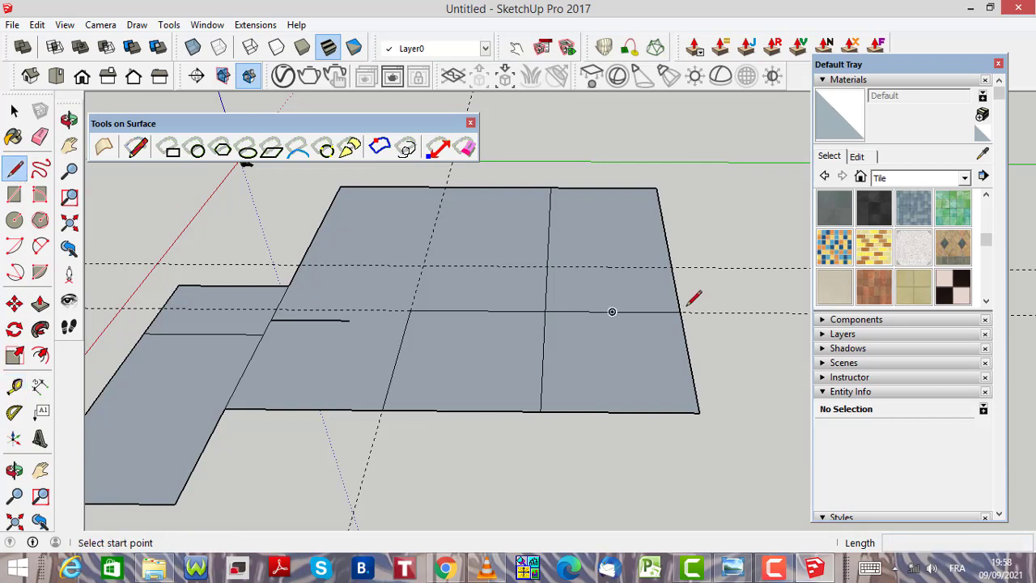
scroll(677, 267, "up", 2)
left_click(671, 262)
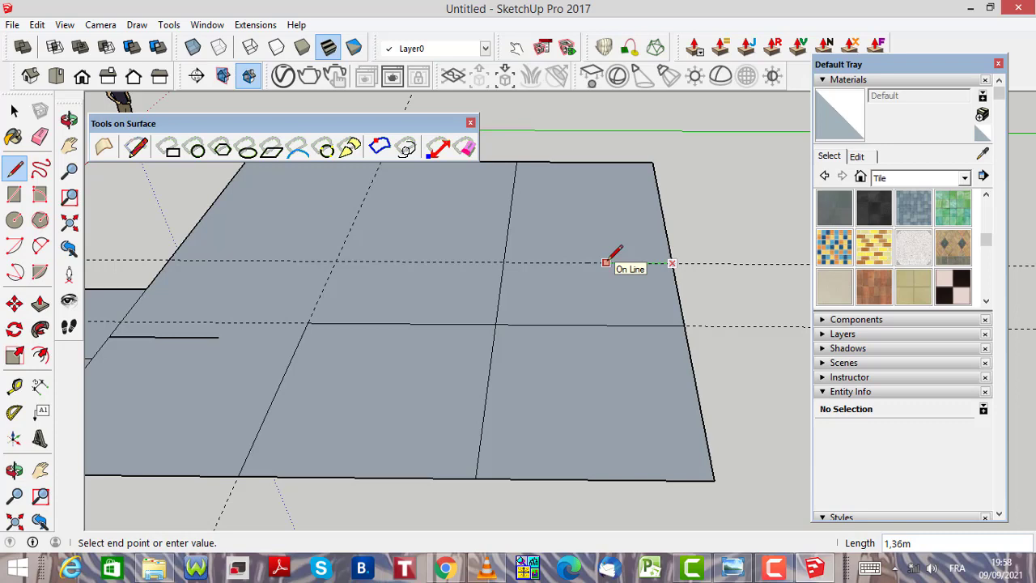
type("2")
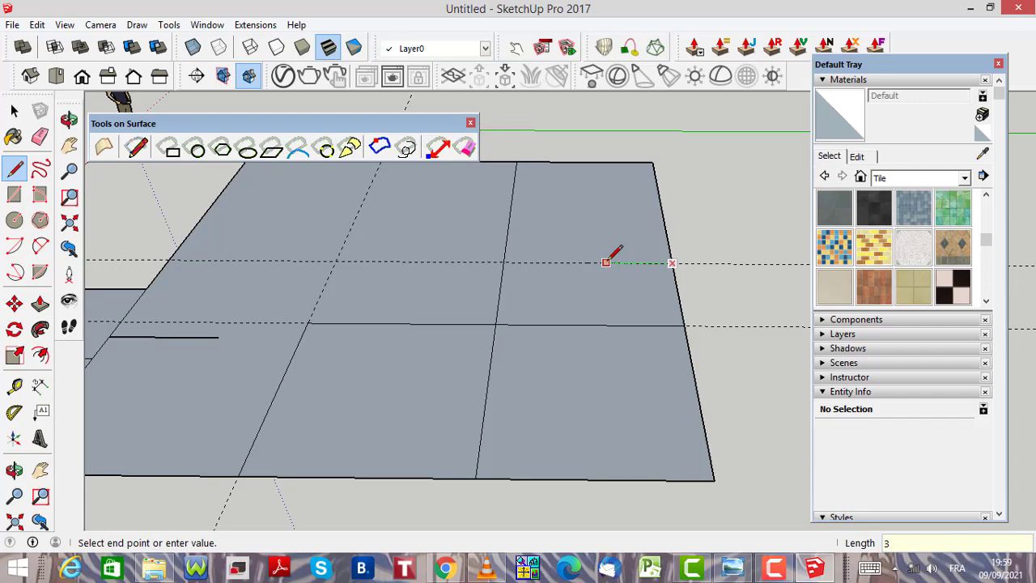
key("Return")
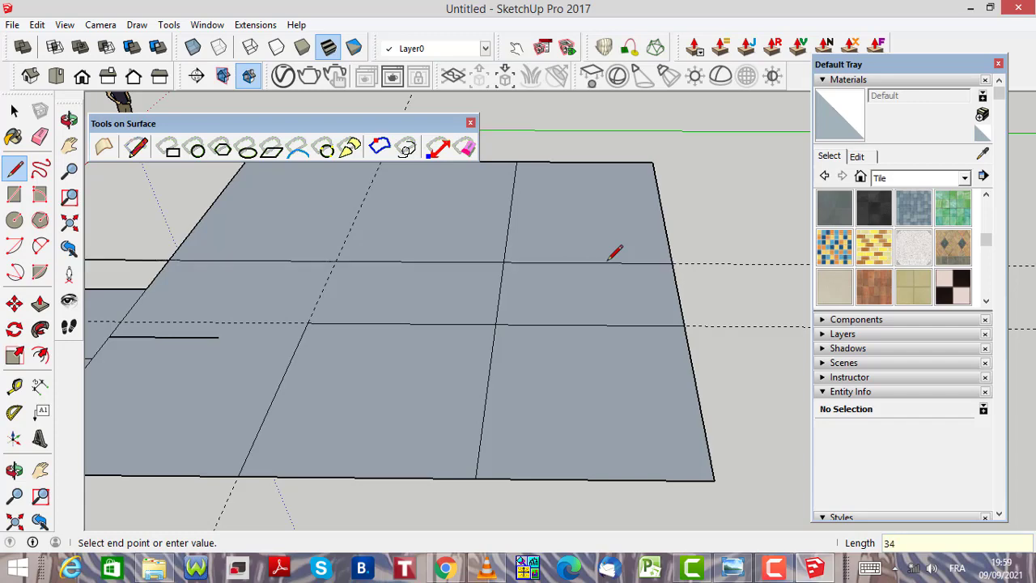
scroll(652, 259, "down", 3)
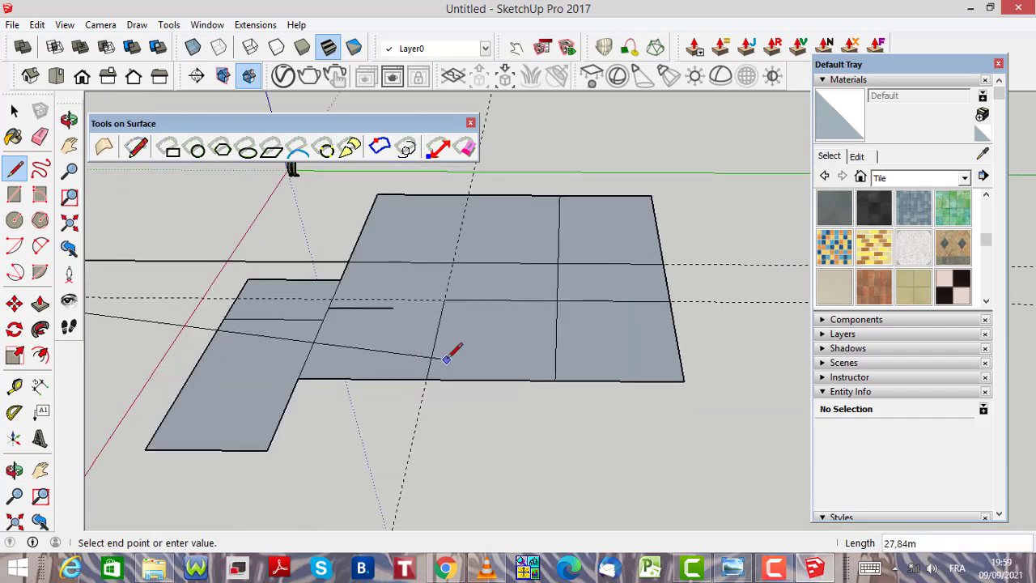
key("Escape")
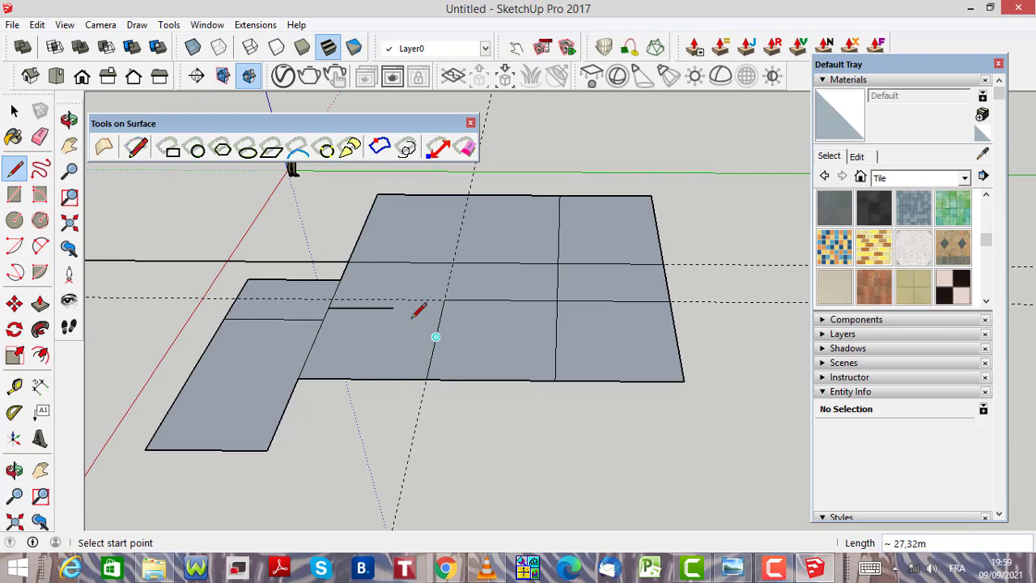
left_click(38, 25)
left_click(65, 41)
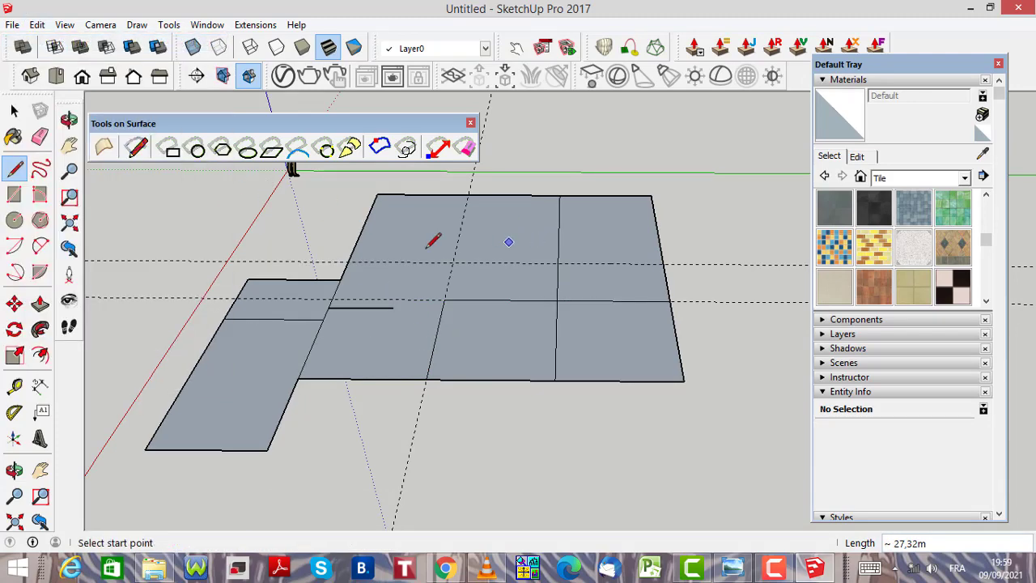
Draw a 4 m line inward along the new guide from its intersection with the extended face's outer edge
left_click(662, 264)
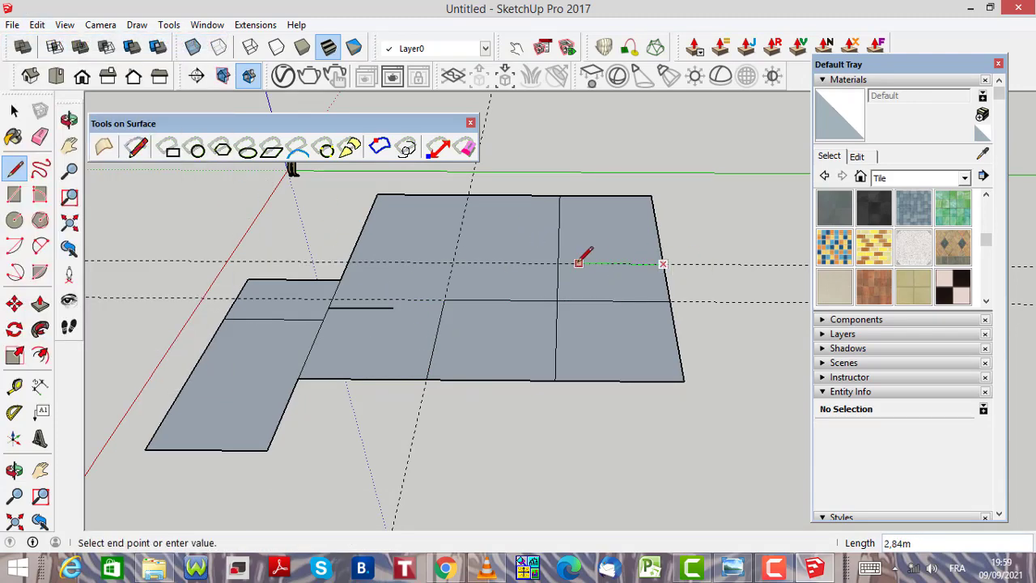
scroll(556, 260, "up", 2)
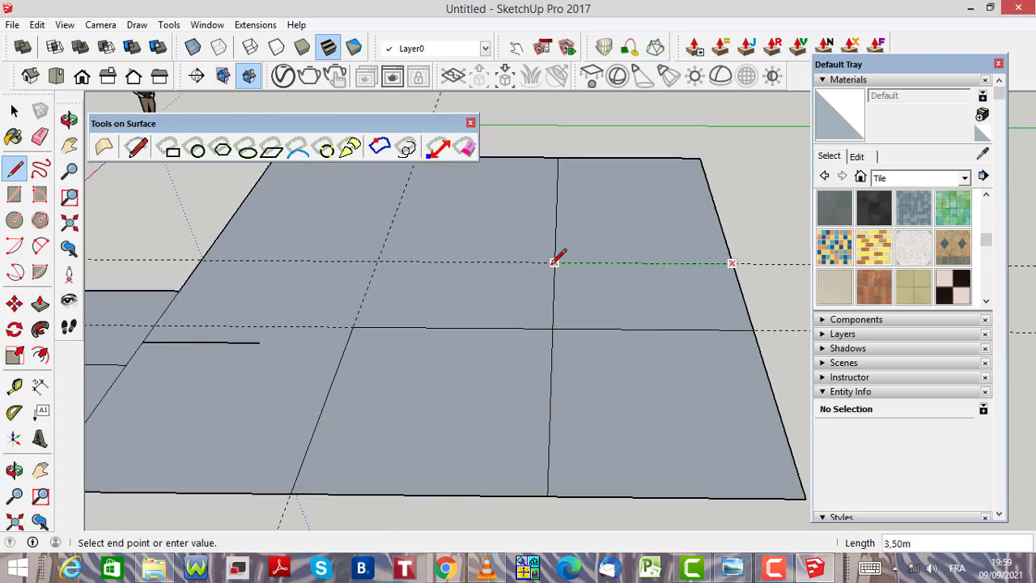
type("4")
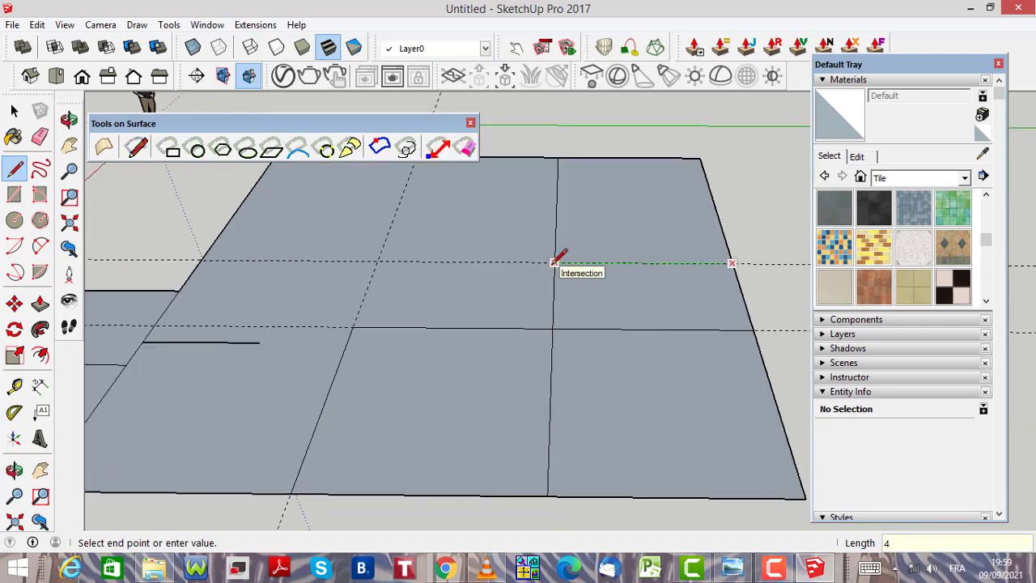
key("Return")
key("Escape")
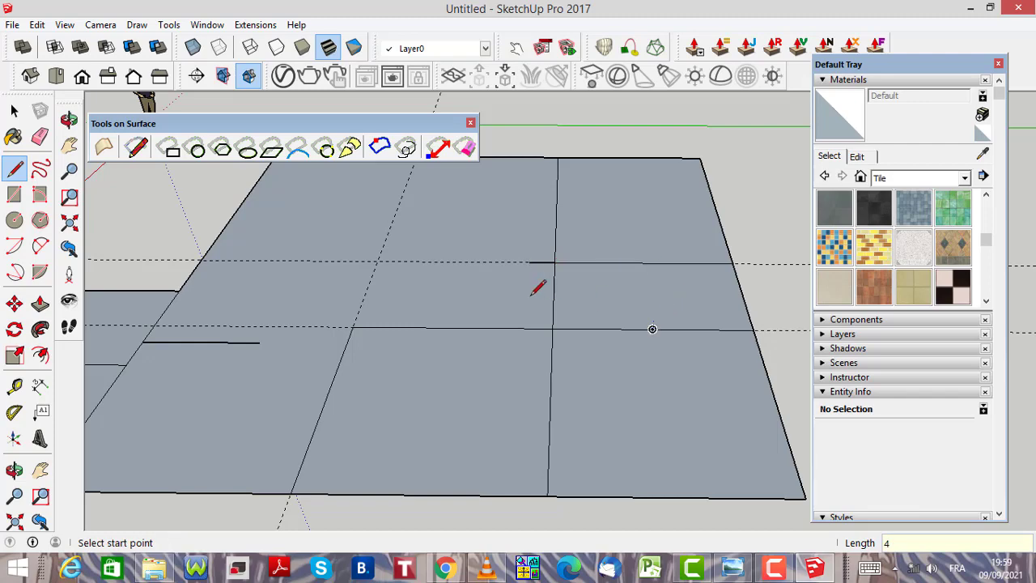
Delete the dividing edge segment between the 4 m line and the floor edge nearest the green axis
scroll(533, 259, "up", 1)
scroll(528, 261, "up", 1)
scroll(529, 363, "down", 2)
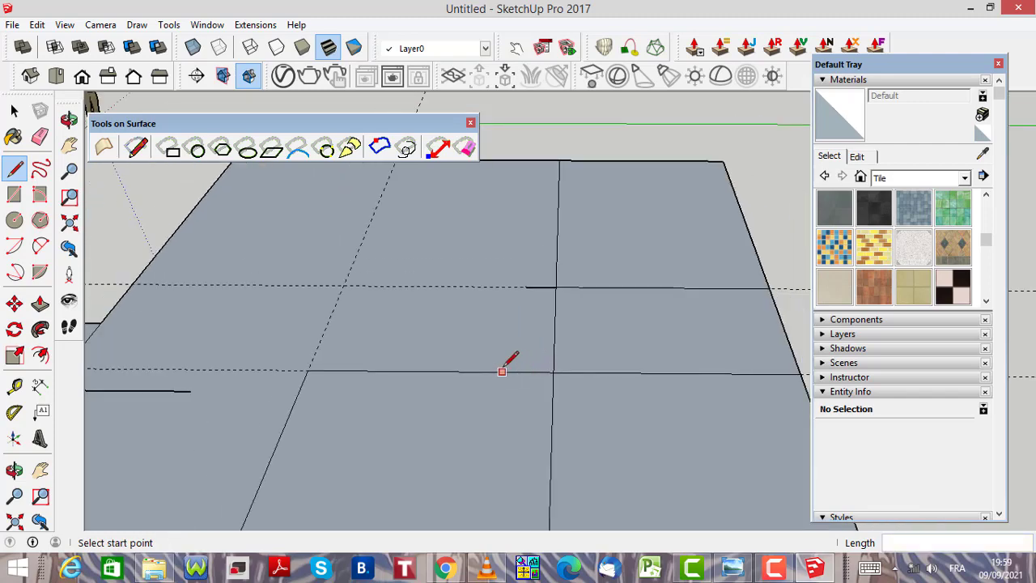
scroll(536, 347, "down", 2)
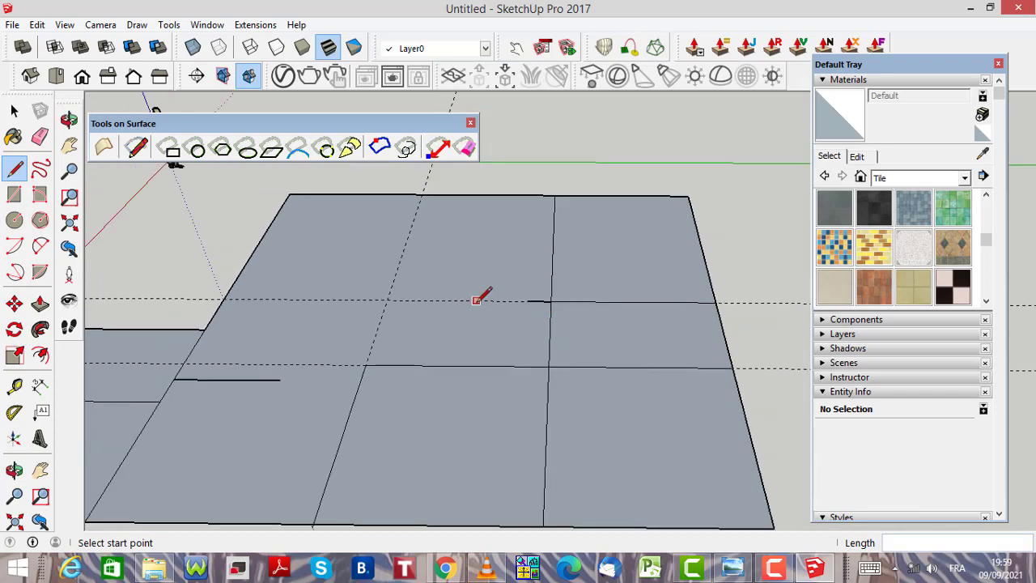
key("space")
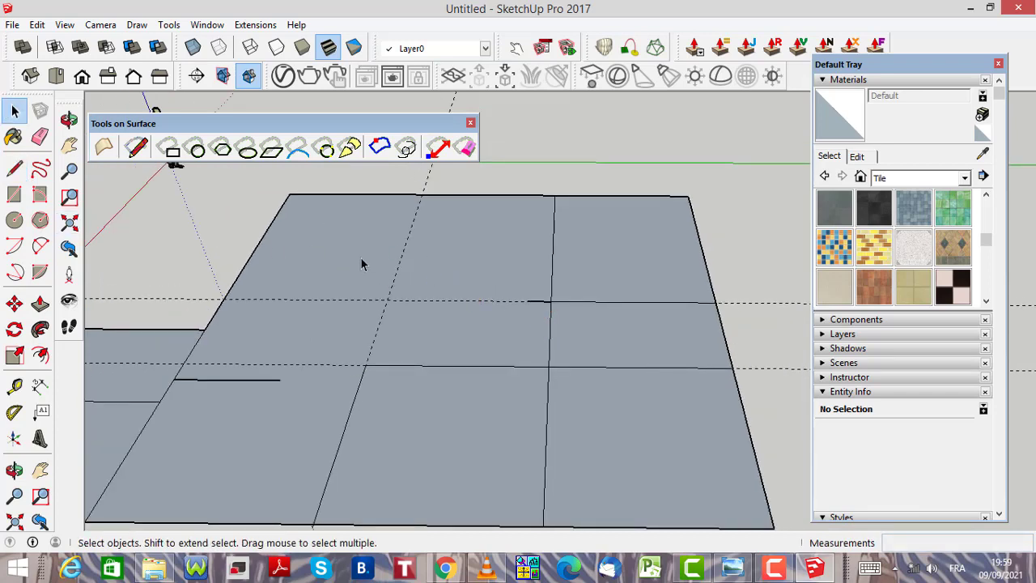
left_click(554, 259)
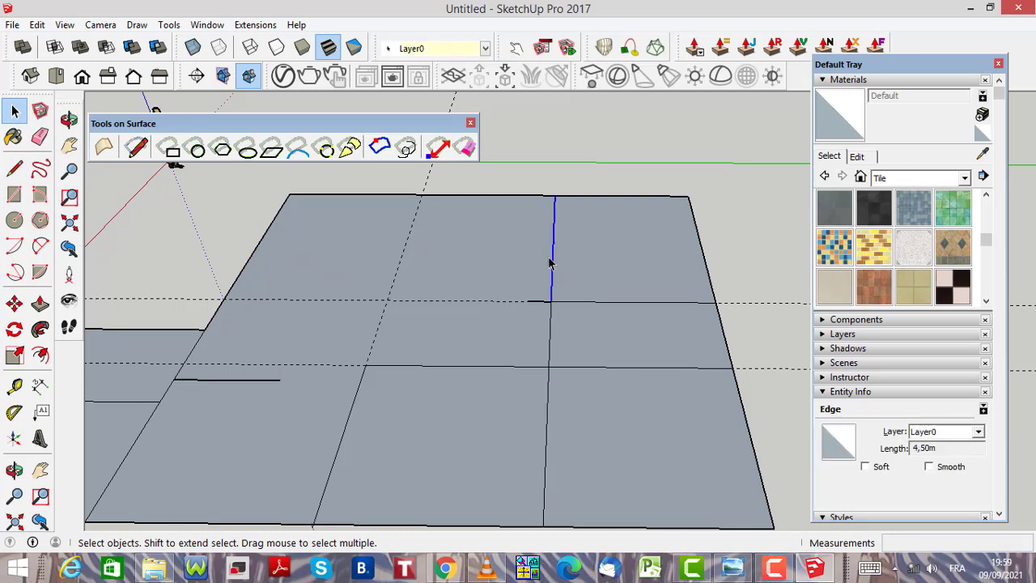
key("Delete")
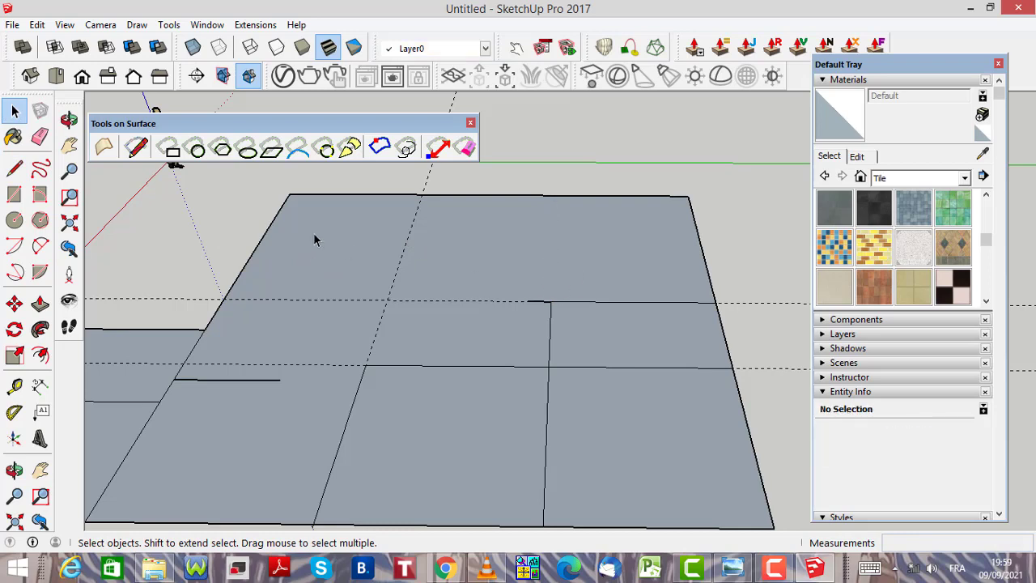
Draw an edge parallel to the red axis from the 4 m line's inner end to the floor edge nearest the green axis
left_click(13, 168)
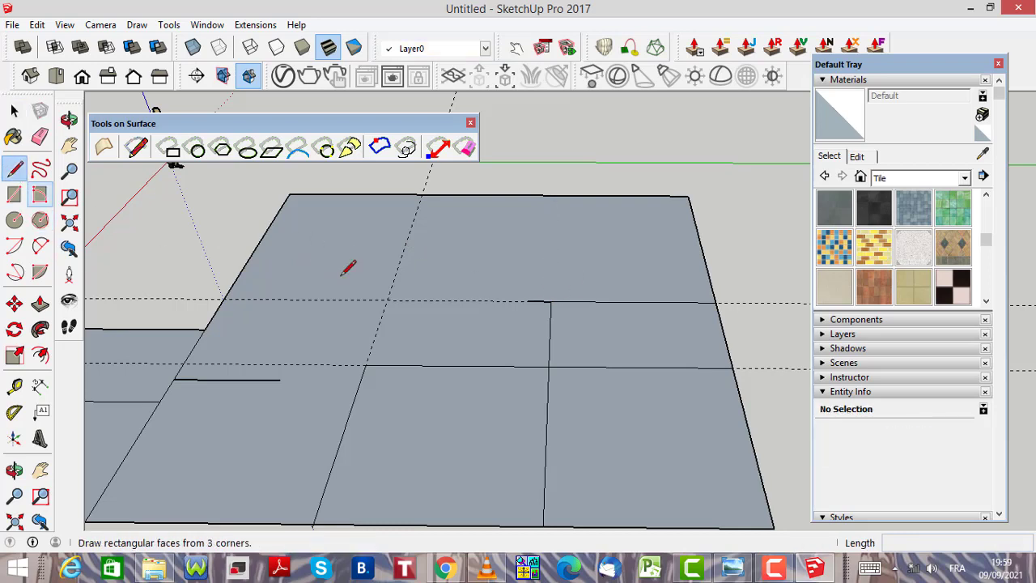
left_click(526, 301)
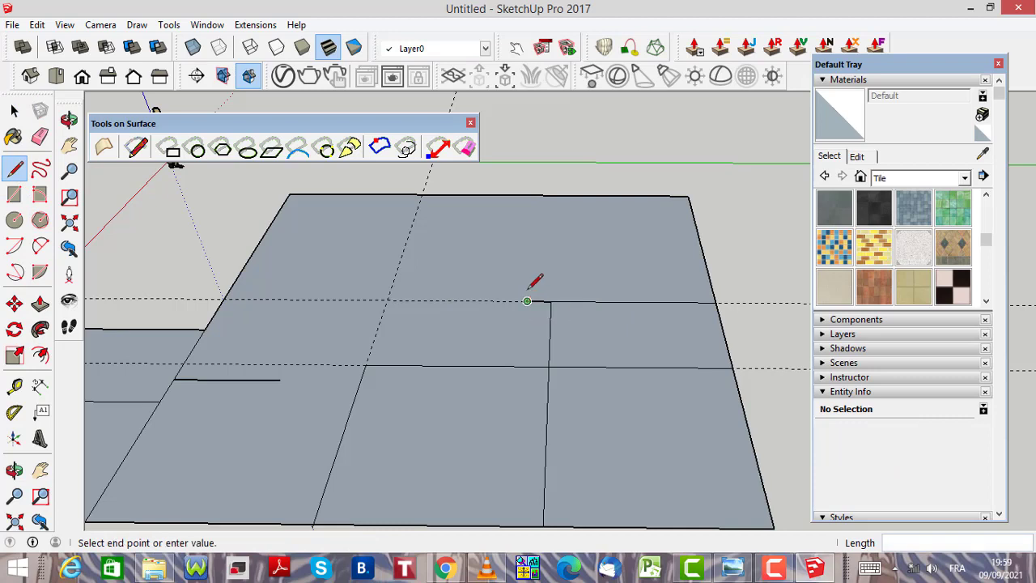
left_click(535, 195)
Draw a 1.5 m line along the guide, extending inward from the new room's inner corner
scroll(590, 285, "down", 3)
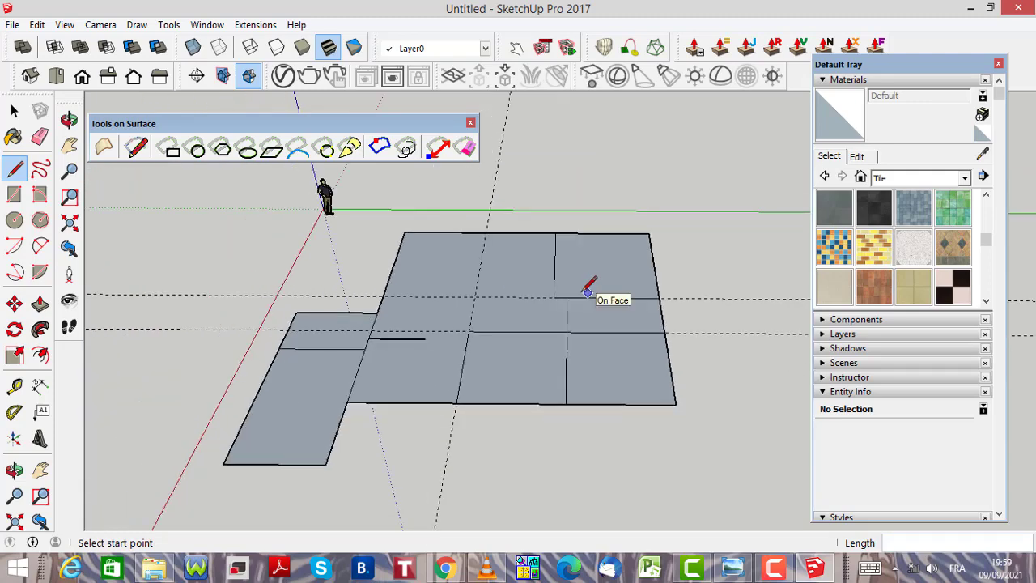
scroll(544, 243, "up", 1)
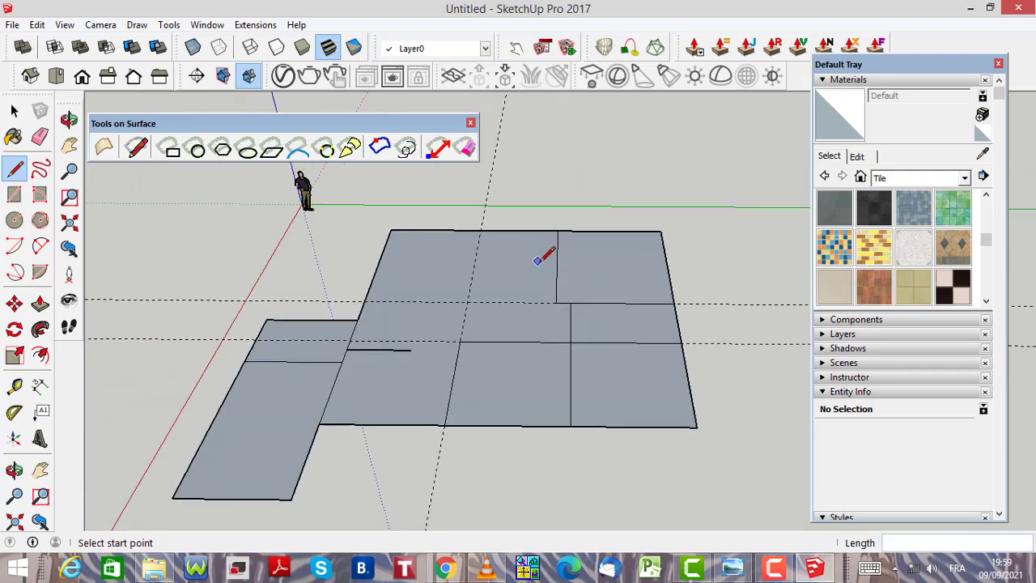
scroll(554, 235, "up", 1)
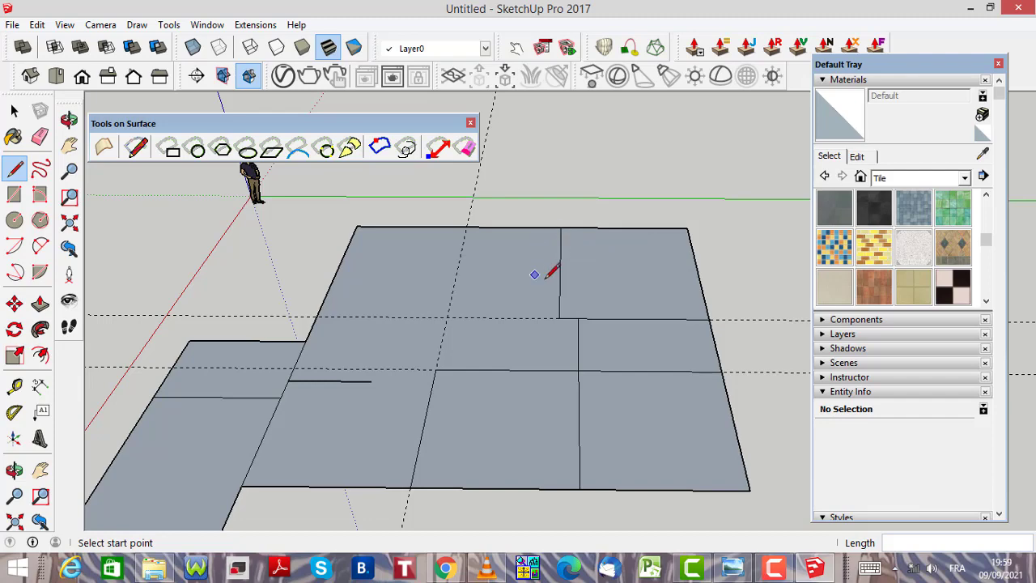
scroll(558, 312, "up", 4)
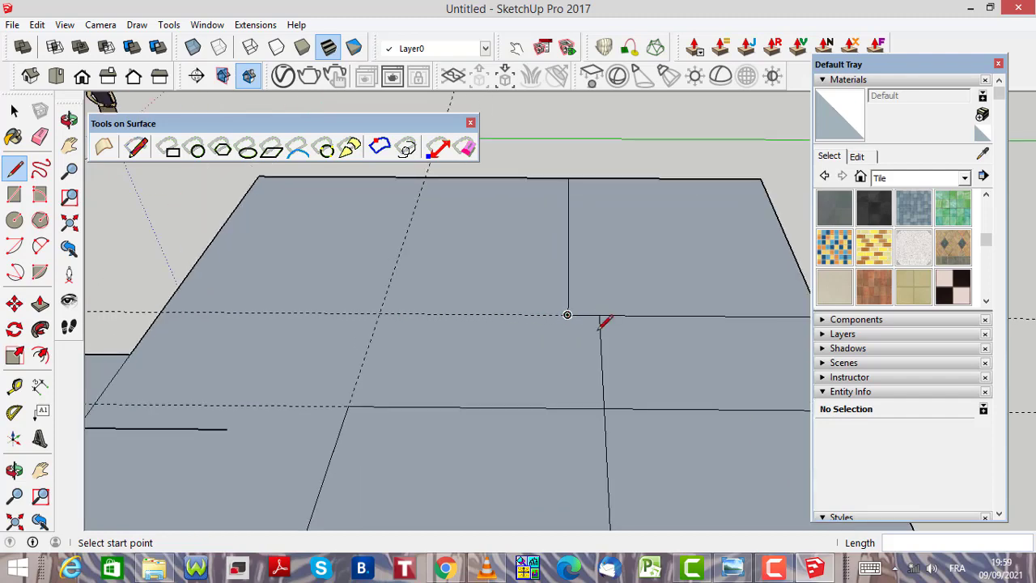
left_click(557, 308)
type("1")
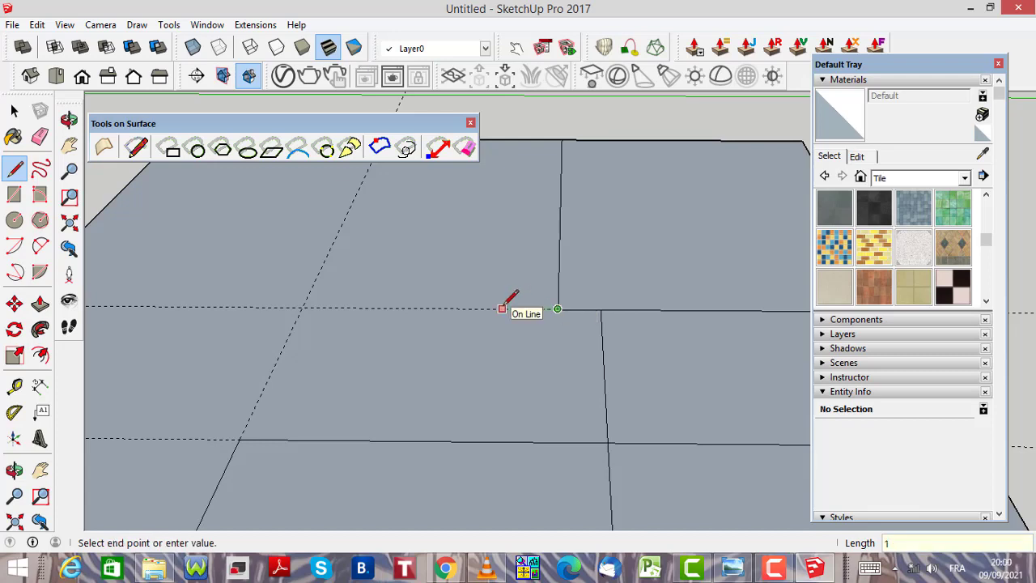
type(",5")
key("Return")
Draw a 4.5 m edge parallel to the red axis from the 1.5 m line's inner end to the floor edge nearest the green axis
scroll(553, 356, "down", 1)
scroll(509, 262, "down", 1)
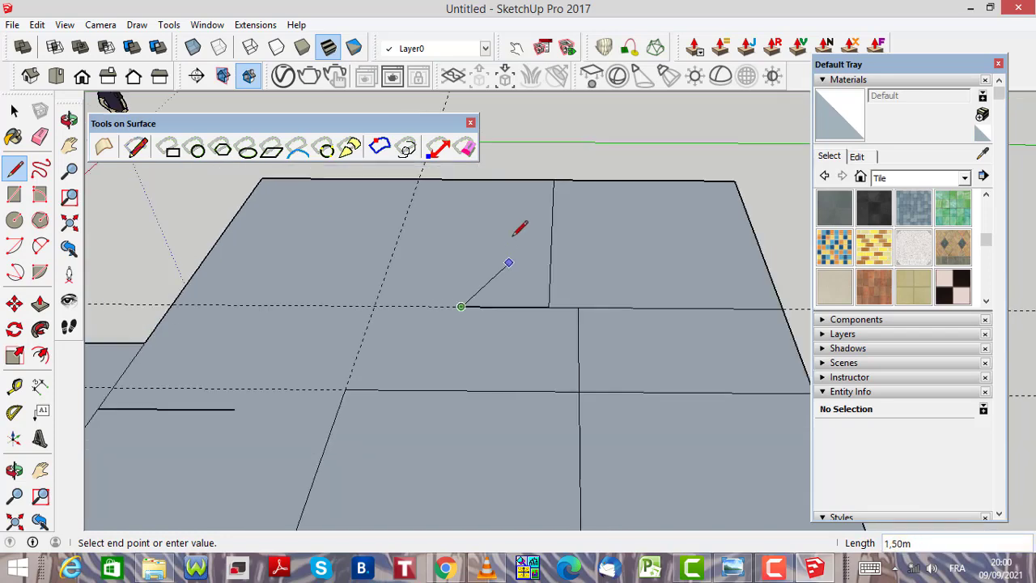
scroll(498, 183, "up", 2)
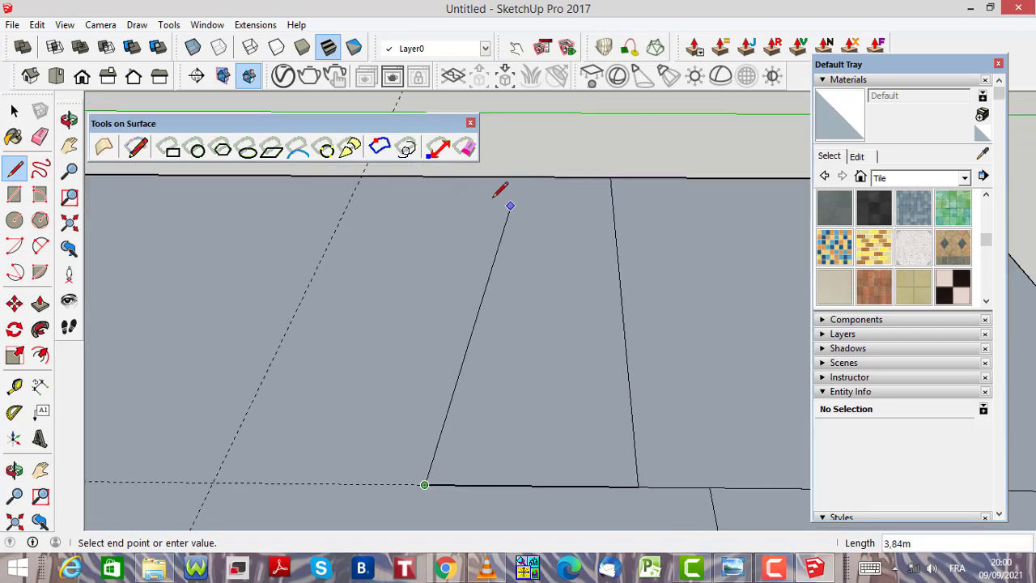
scroll(427, 180, "down", 8)
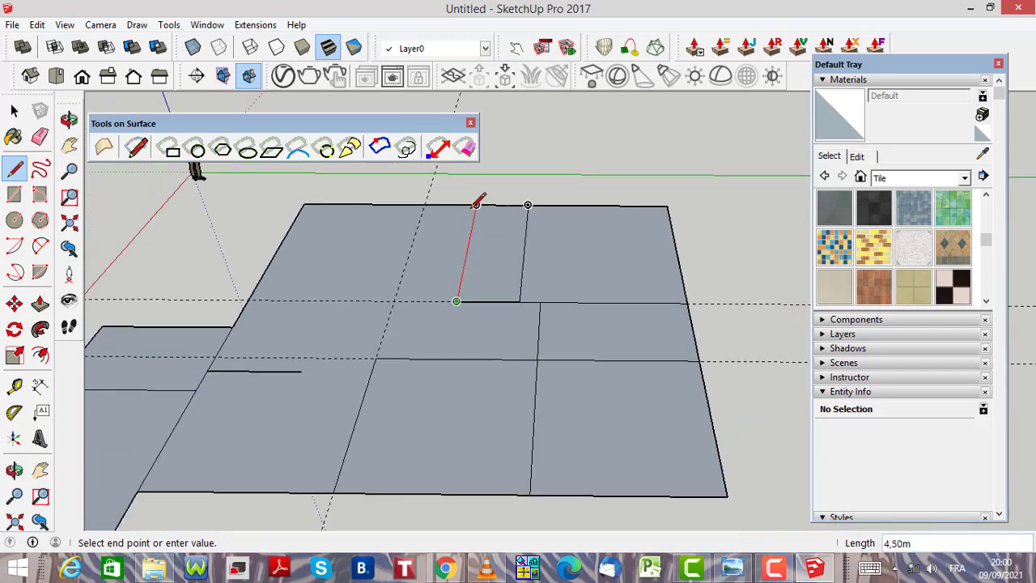
left_click(475, 204)
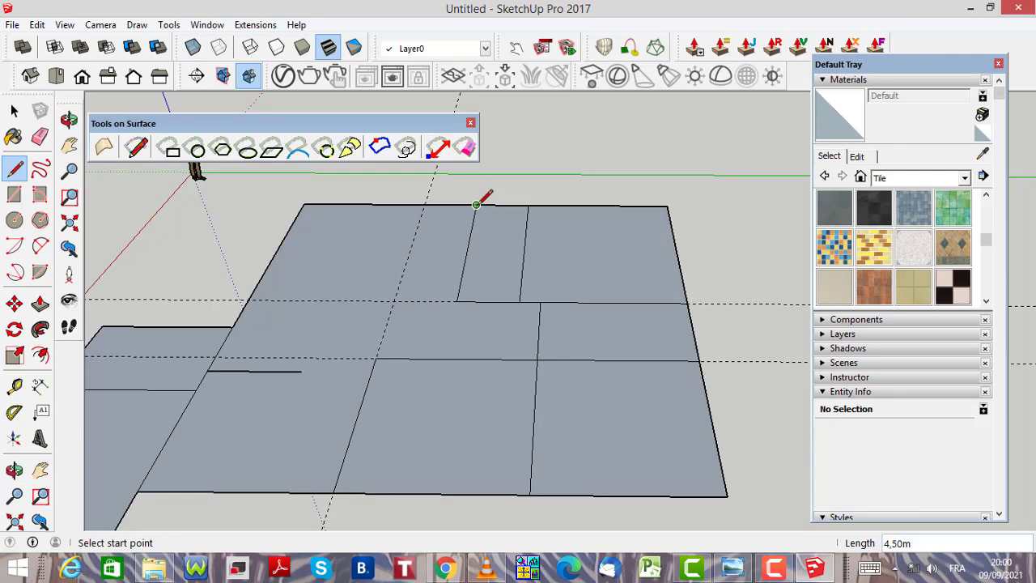
Place a guide 4 m from the inner edge of the upper rooms, offset toward the green axis
scroll(500, 293, "down", 1)
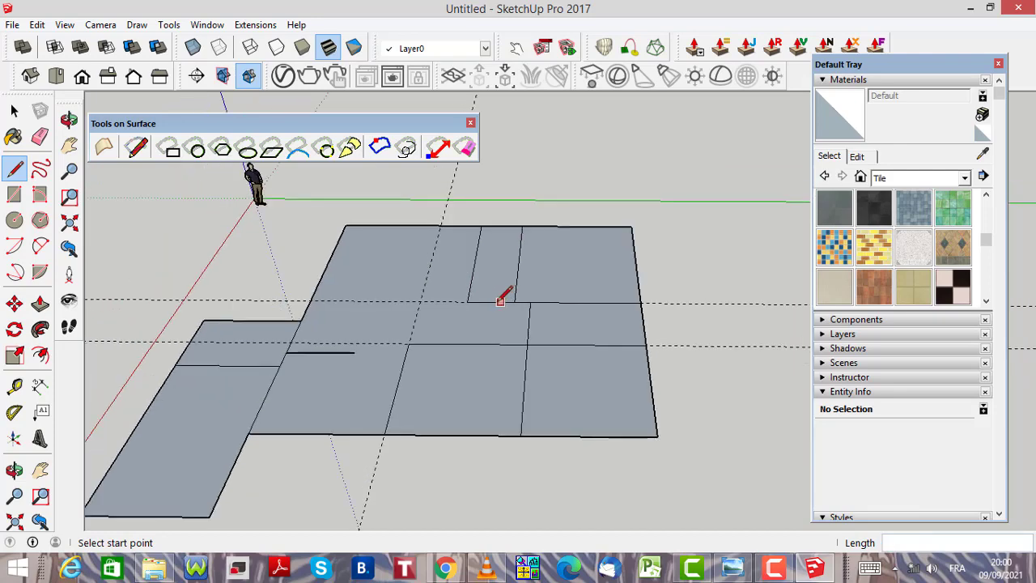
scroll(481, 225, "up", 2)
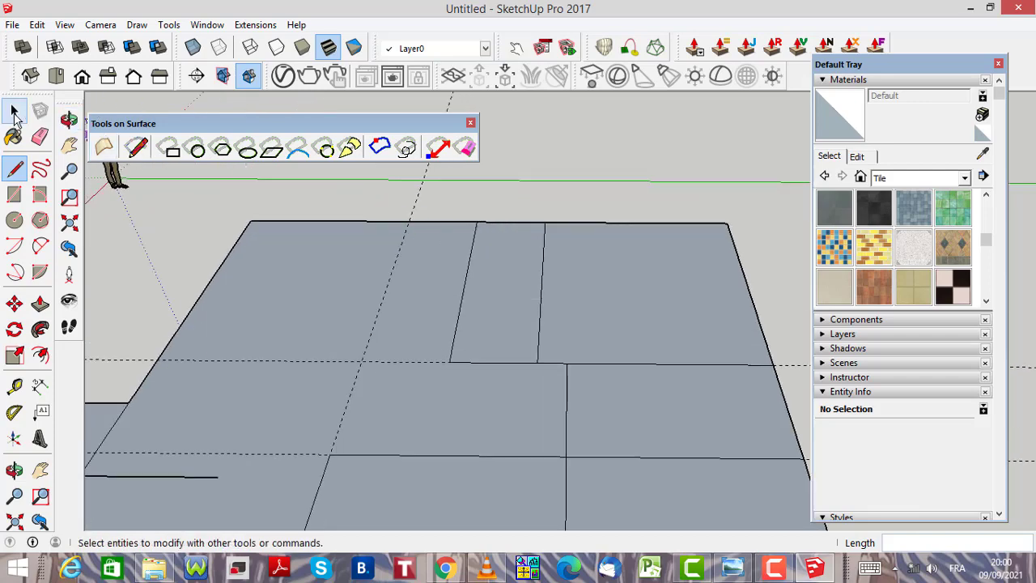
left_click(41, 168)
left_click(13, 386)
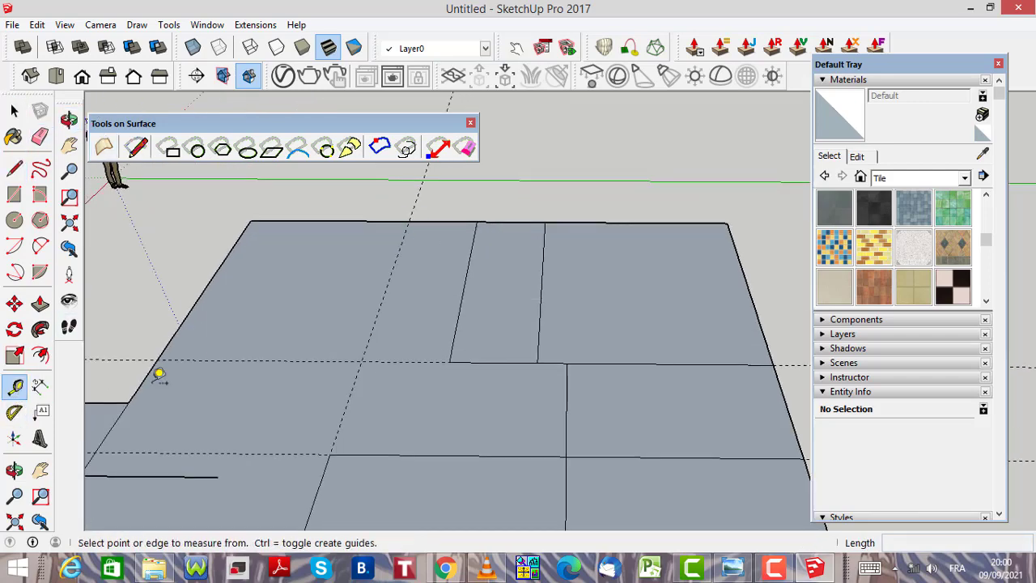
scroll(99, 356, "down", 1)
scroll(615, 323, "up", 2)
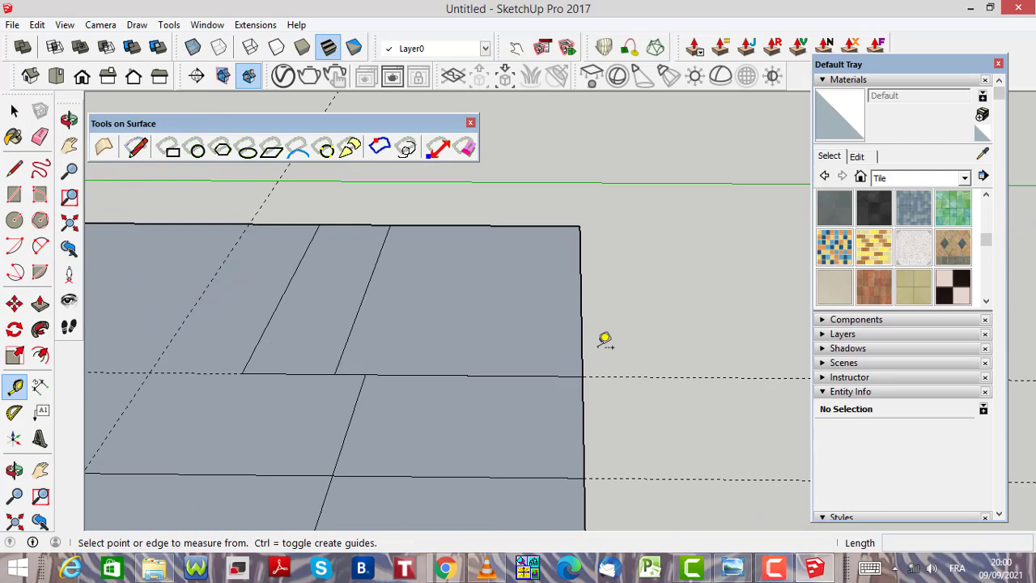
left_click(545, 376)
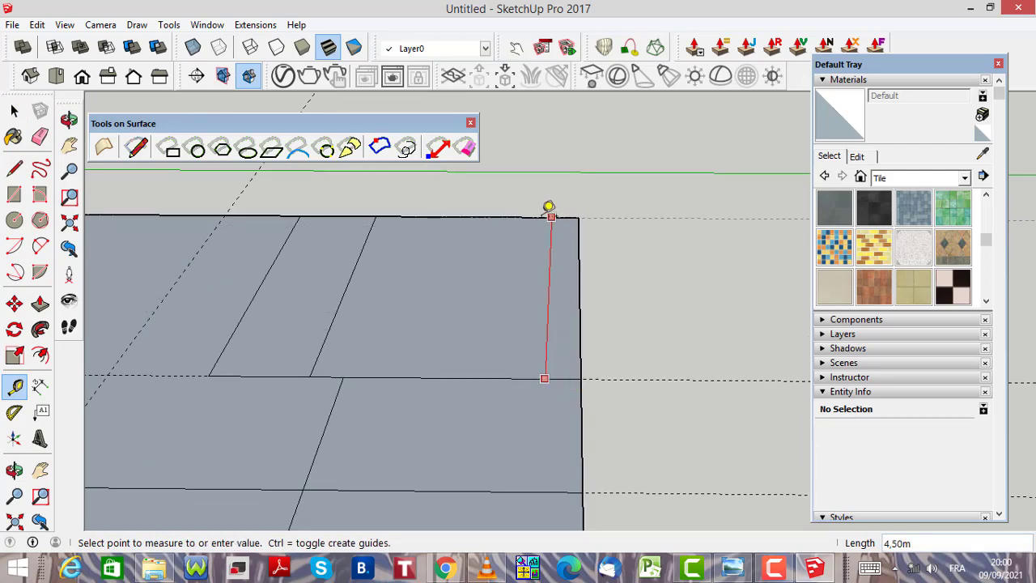
scroll(549, 211, "down", 1)
scroll(549, 210, "down", 2)
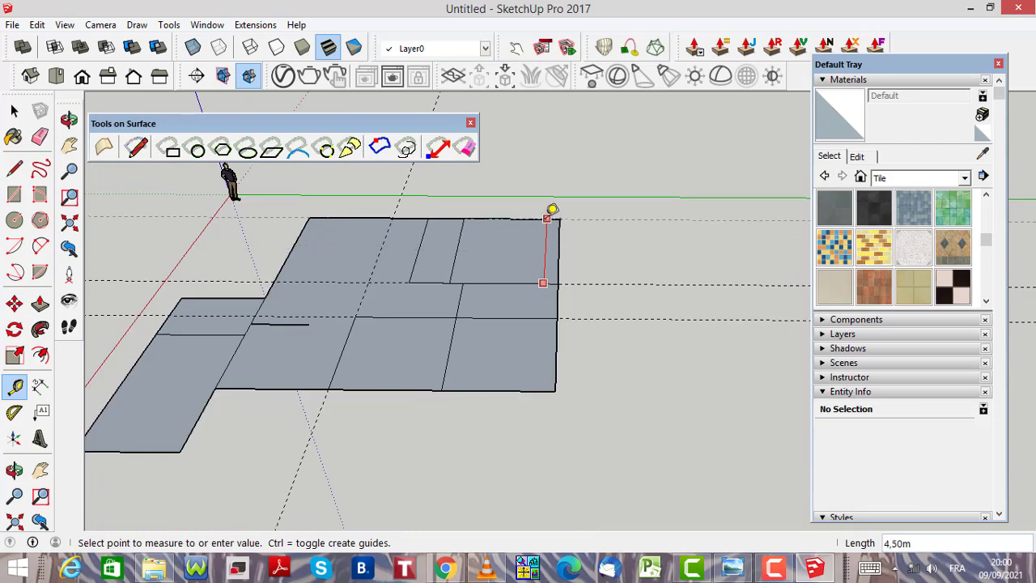
scroll(550, 211, "up", 2)
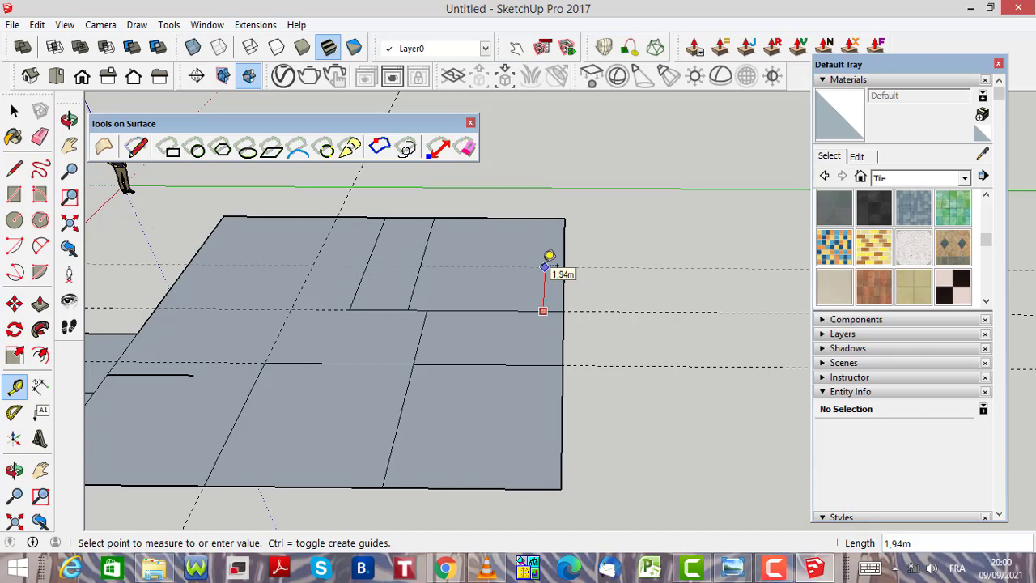
type("4")
key("Return")
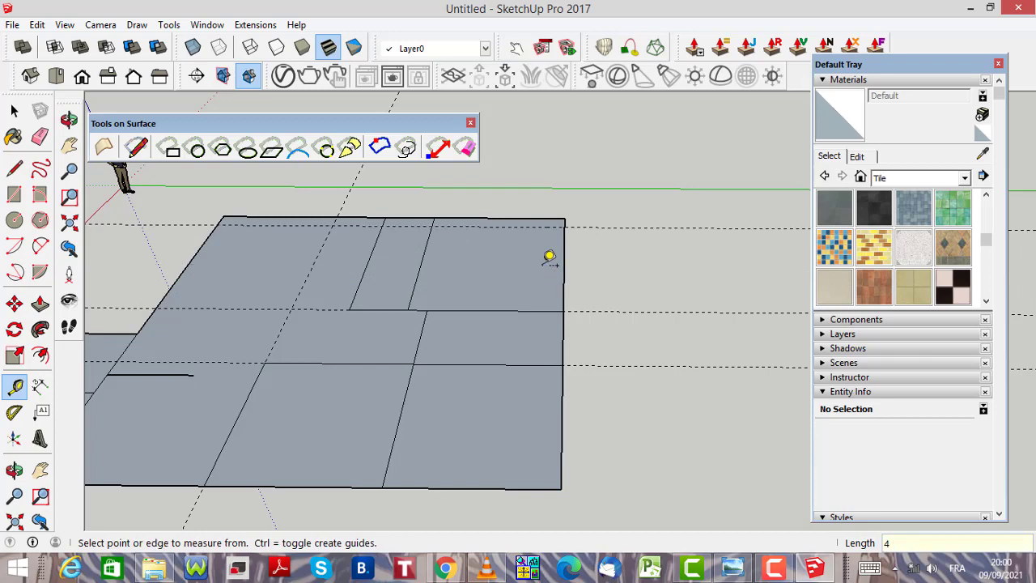
Draw a 10.5 m edge along the new guide across the full width of the floor
left_click(14, 167)
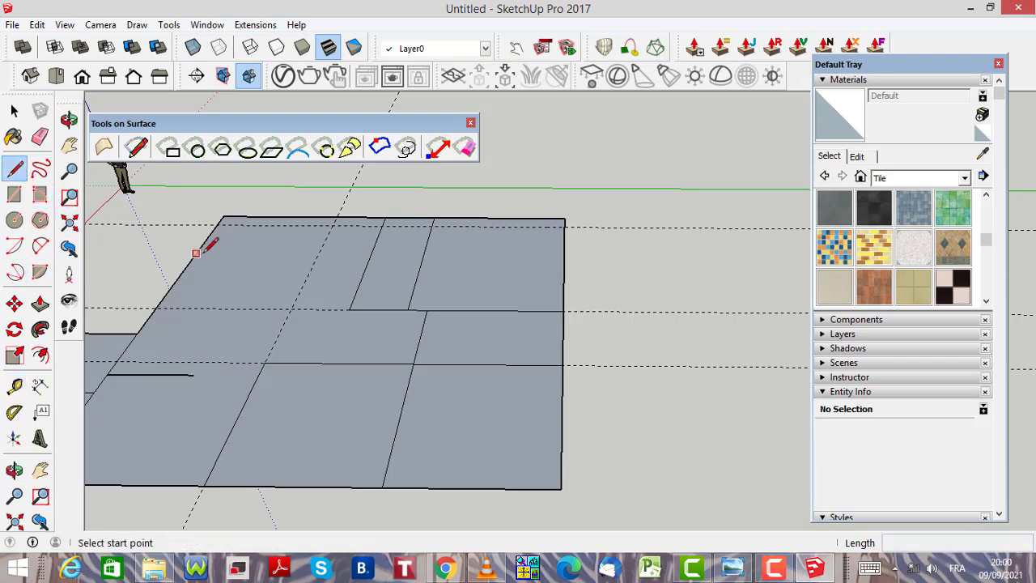
scroll(222, 225, "up", 3)
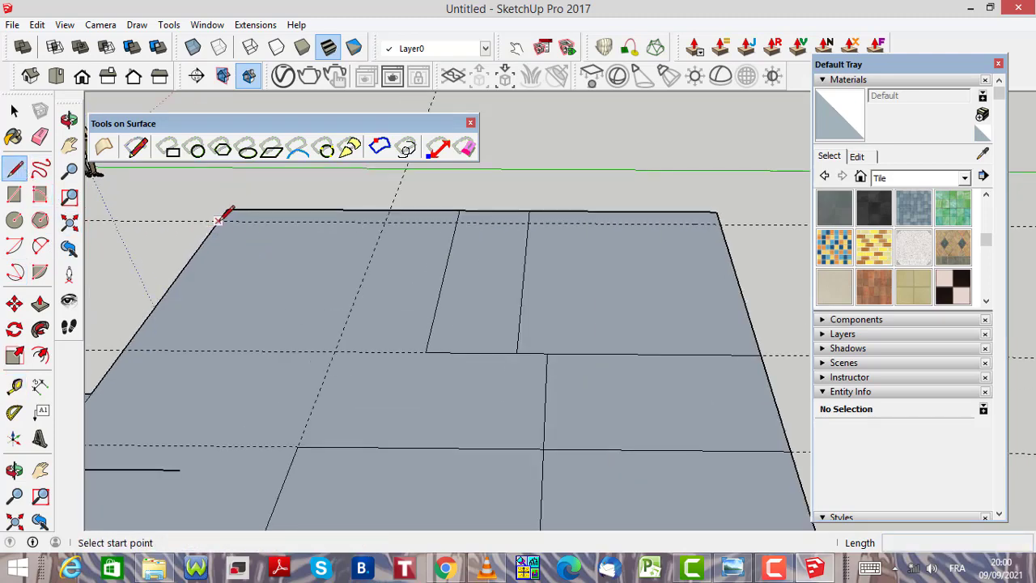
left_click(218, 219)
left_click(720, 219)
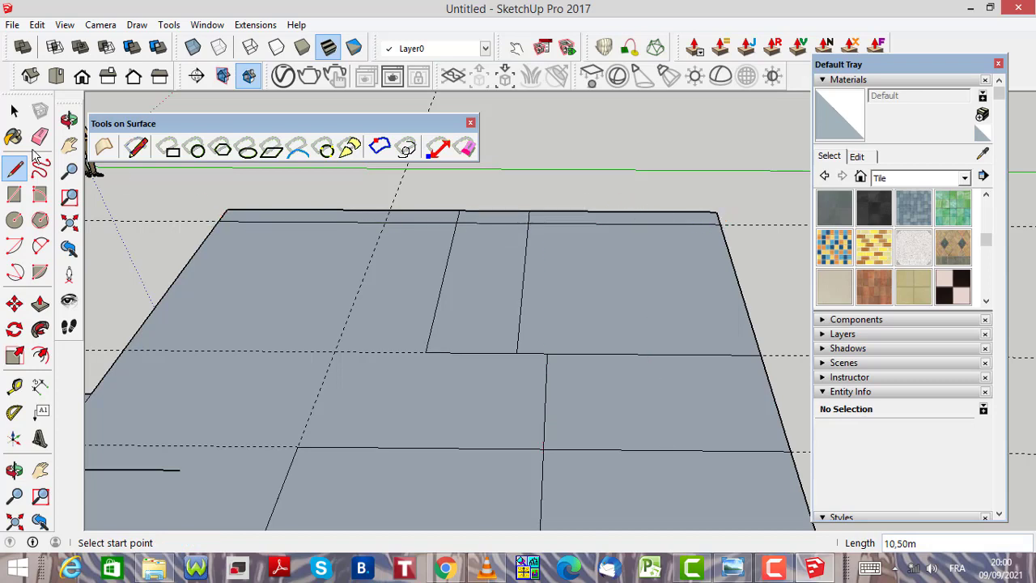
Delete one 0.5 m divider segment and both side edges of the strip beyond the new 10.5 m edge
left_click(14, 111)
scroll(589, 219, "up", 2)
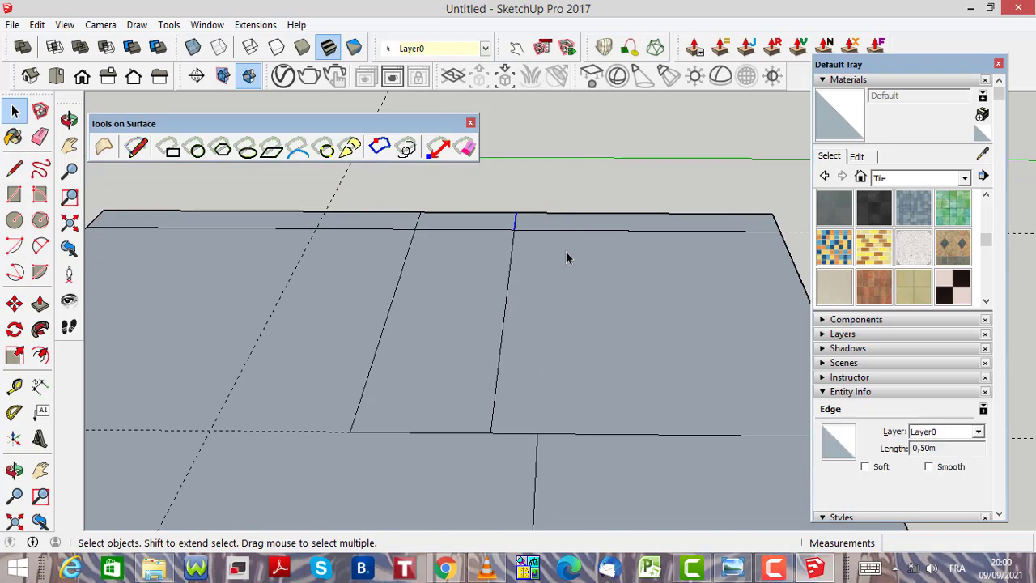
key("Delete")
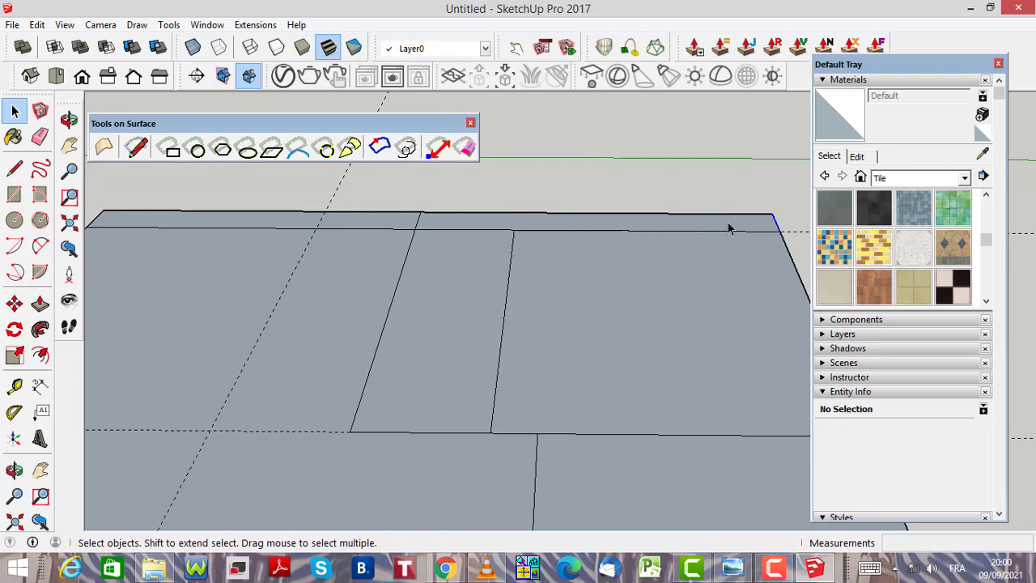
scroll(685, 234, "down", 2)
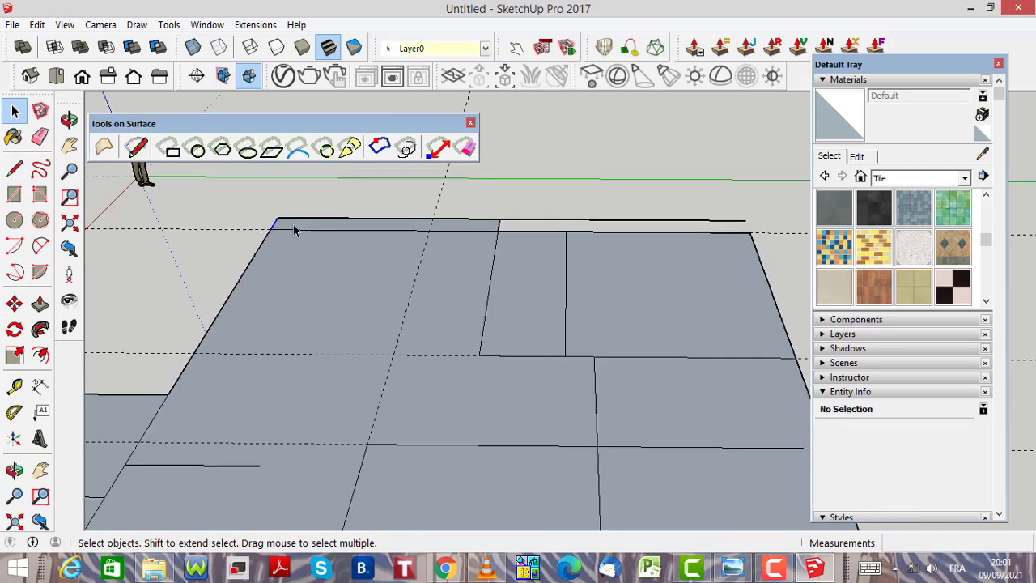
left_click(298, 224)
key("Delete")
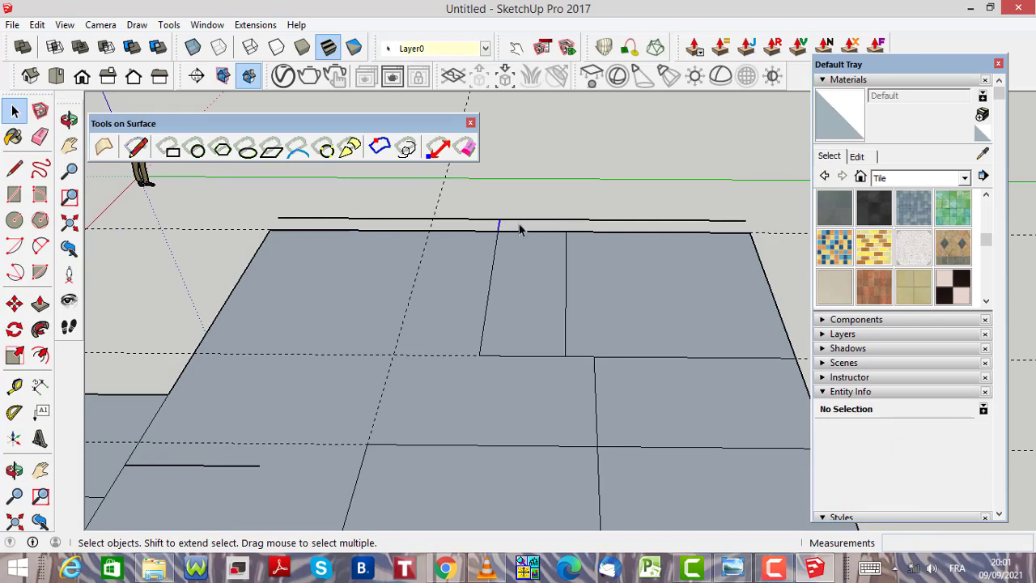
Delete the remaining divider segment of the strip, the leftover outer line and the guide crossing it
left_click(515, 226)
left_click_drag(516, 225, 267, 195)
left_click(267, 196)
left_click_drag(354, 220, 252, 201)
left_click(252, 202)
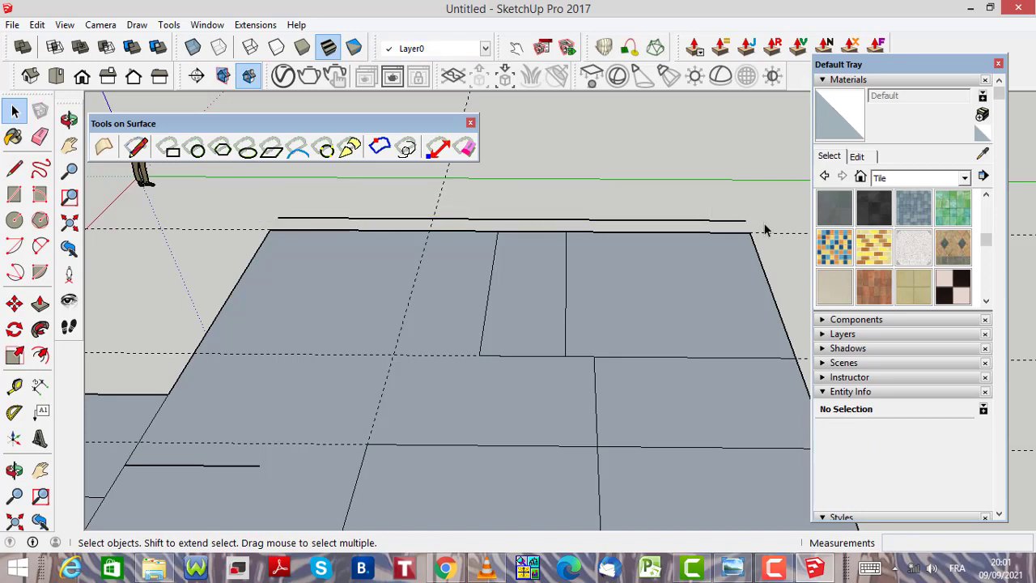
left_click_drag(752, 224, 271, 208)
left_click_drag(271, 209, 271, 209)
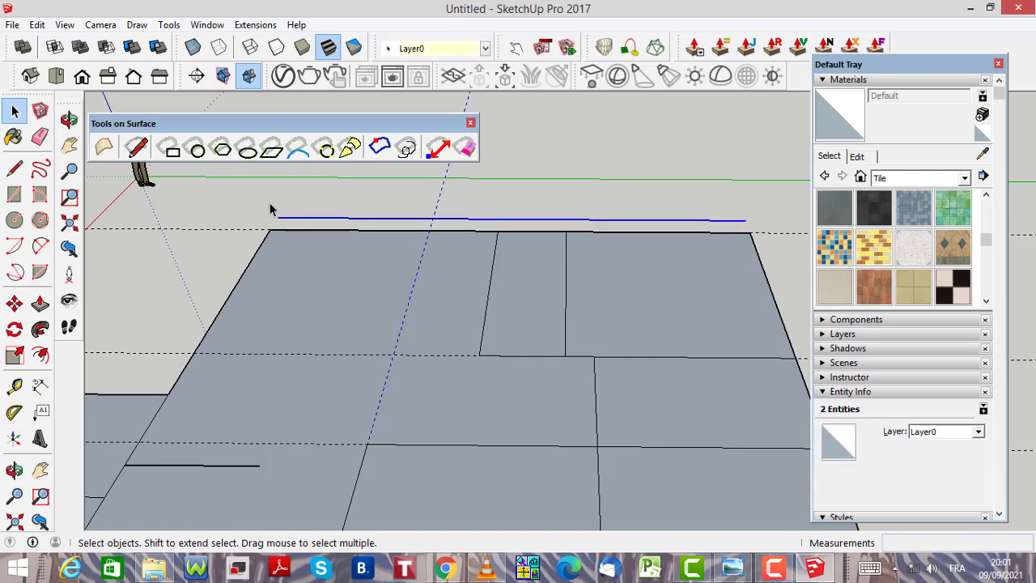
key("Delete")
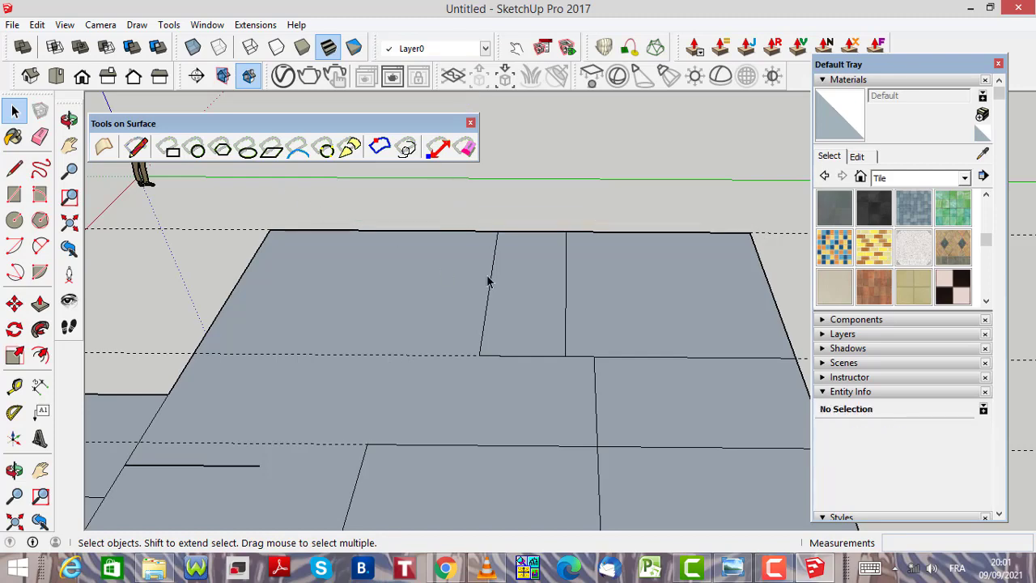
Undo and redo the last erase of the leftover outer line and crossing guide
scroll(490, 280, "down", 2)
scroll(468, 278, "down", 2)
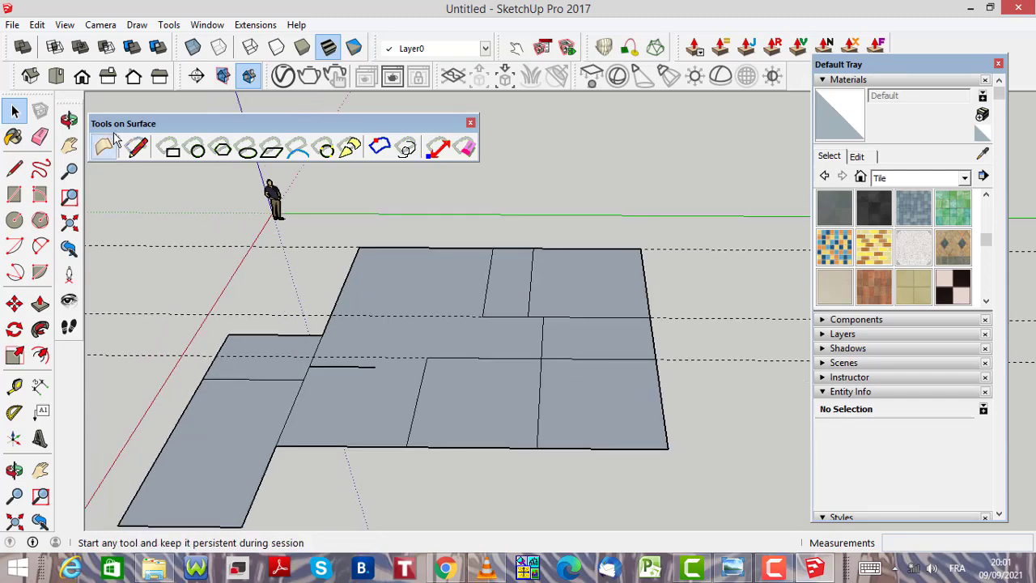
left_click(38, 25)
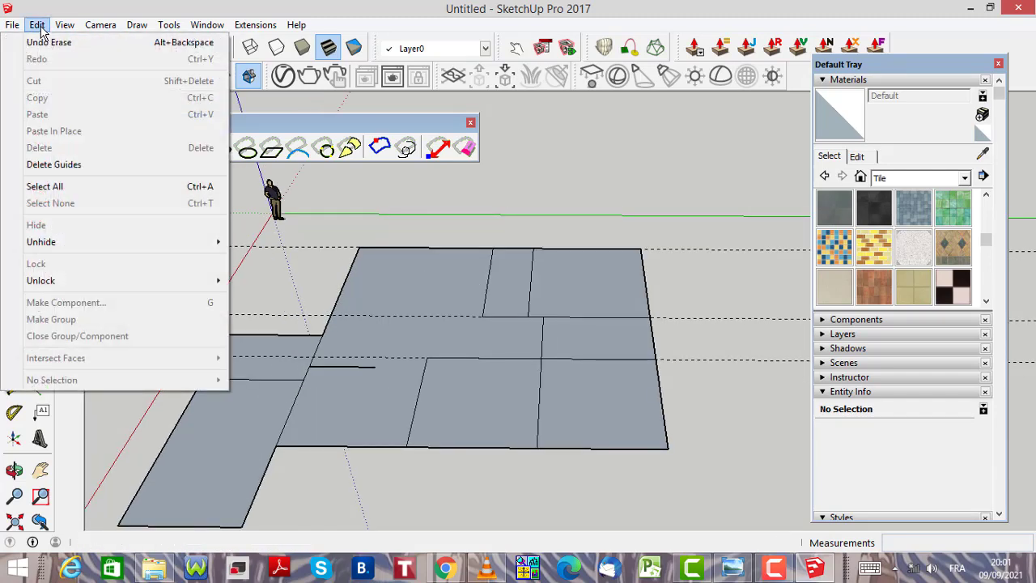
left_click(71, 43)
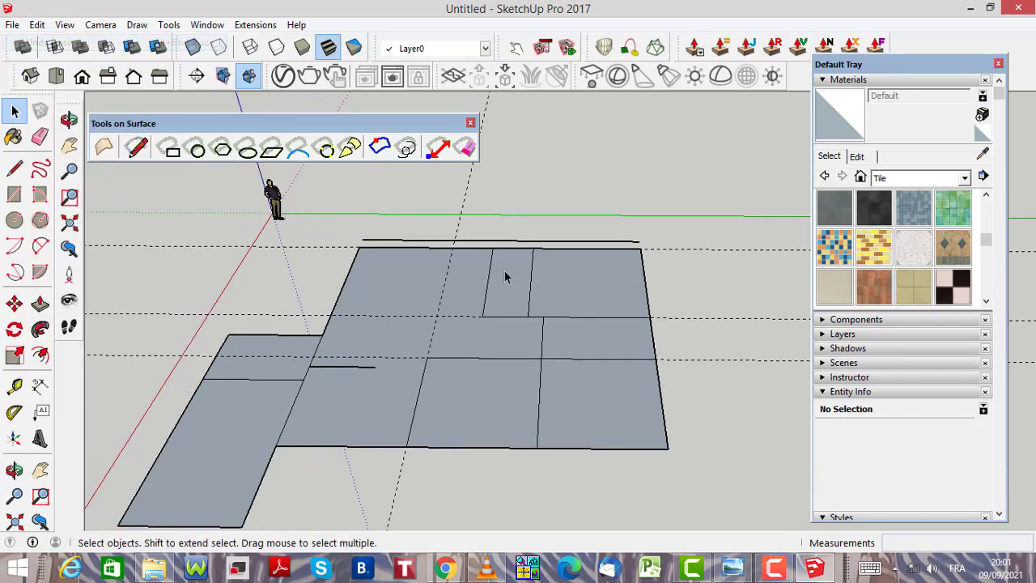
left_click(37, 25)
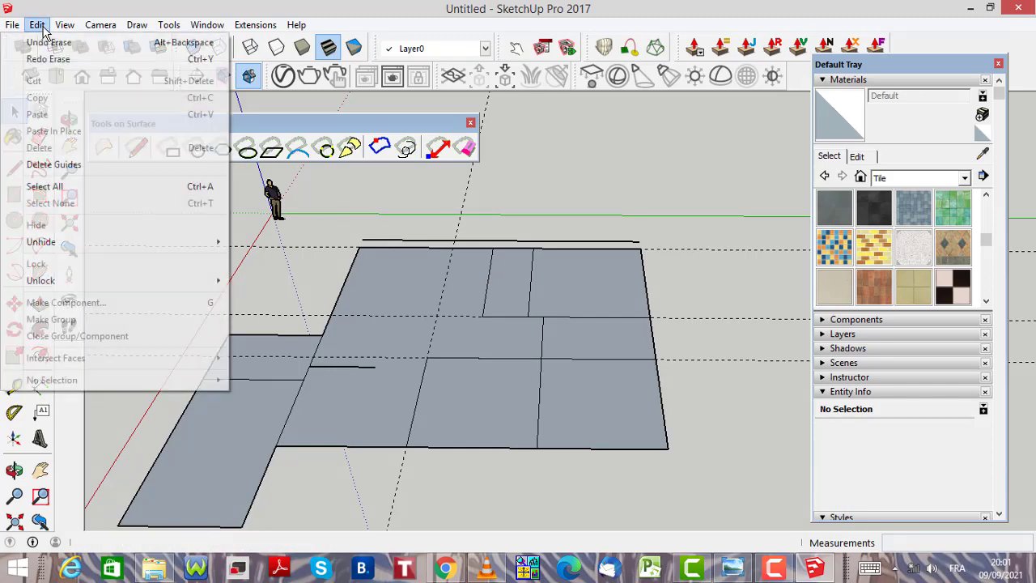
left_click(68, 60)
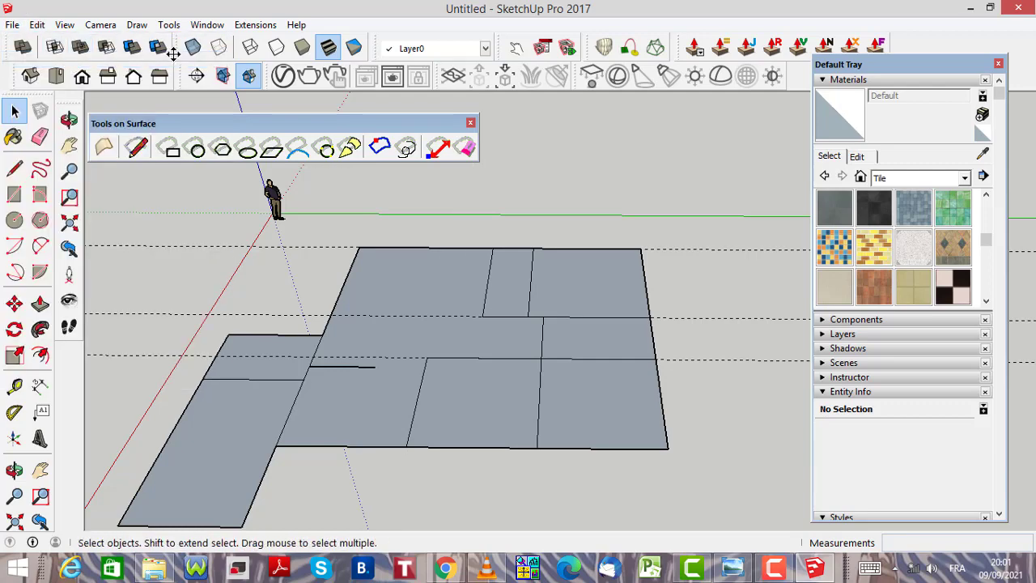
Delete all remaining guides from the model
left_click(37, 25)
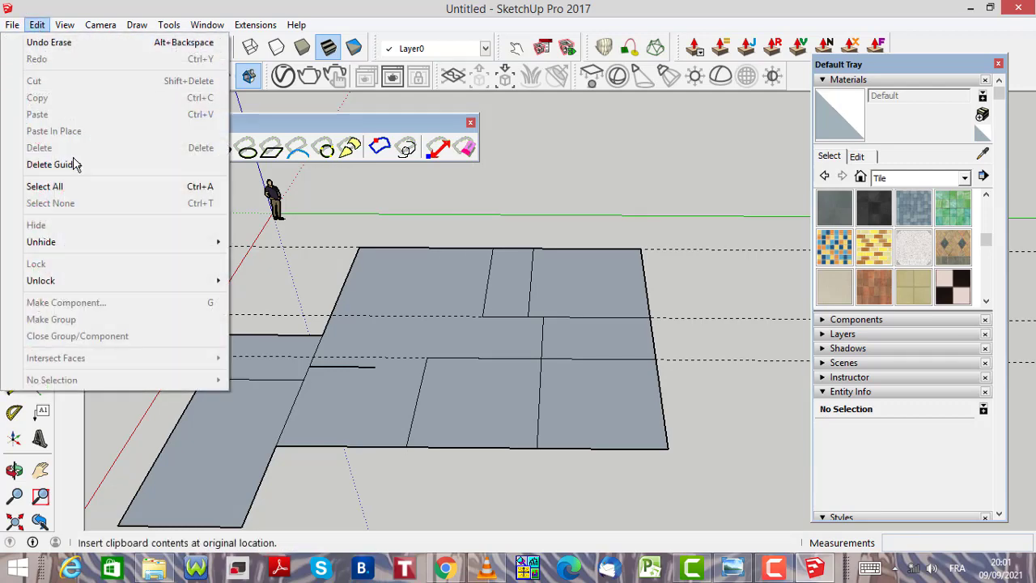
left_click(72, 165)
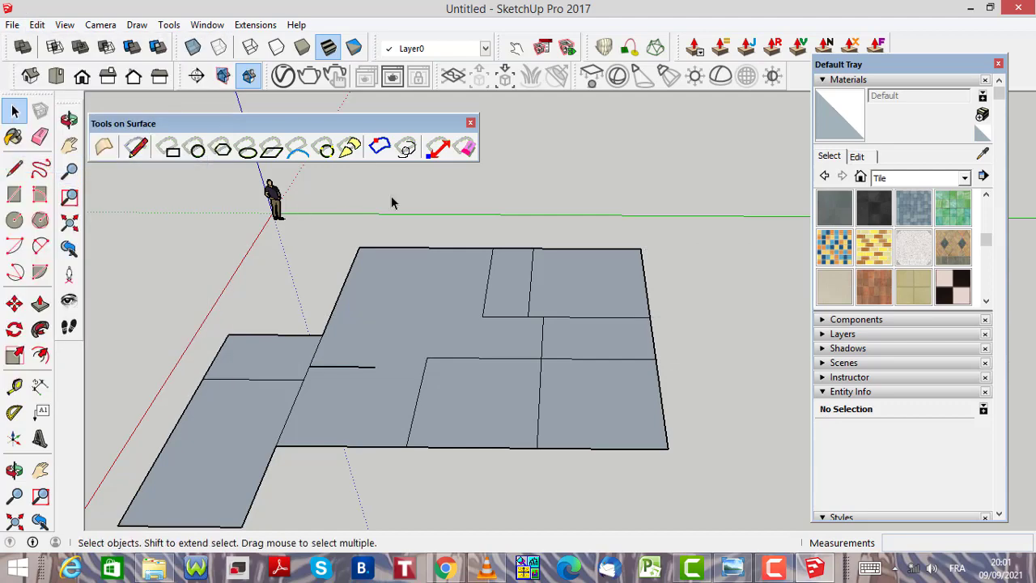
Split the narrow room between the two corner rooms with a 2 m edge from the midpoint of its long side to the opposite side
scroll(429, 235, "down", 3)
scroll(391, 291, "up", 2)
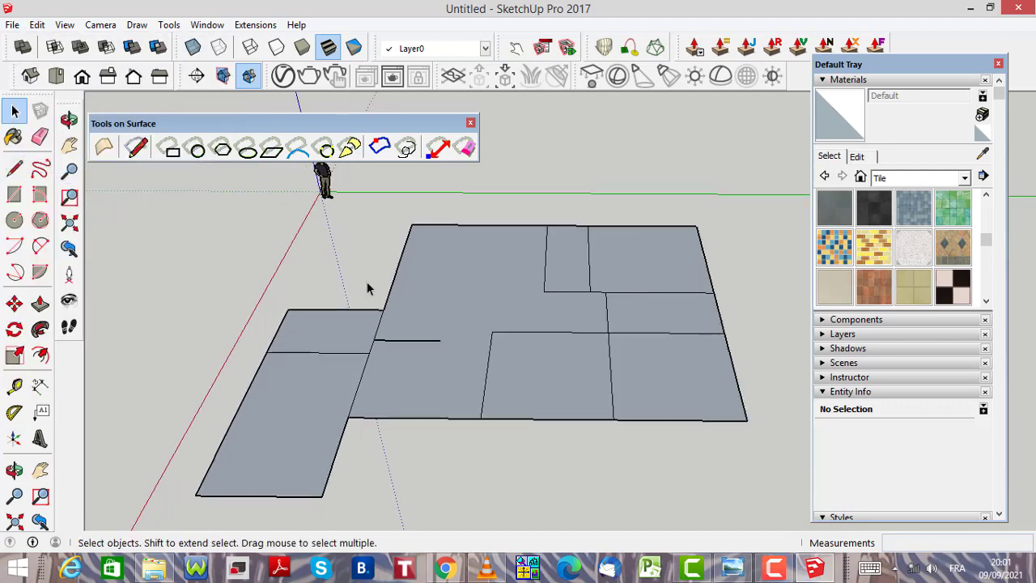
scroll(396, 284, "down", 1)
scroll(576, 260, "up", 2)
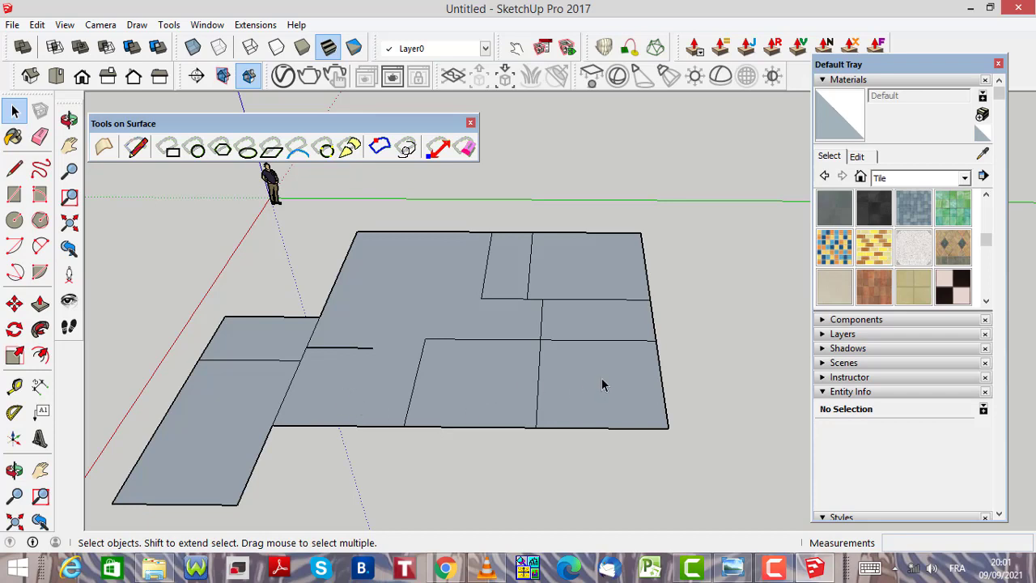
scroll(608, 318, "up", 3)
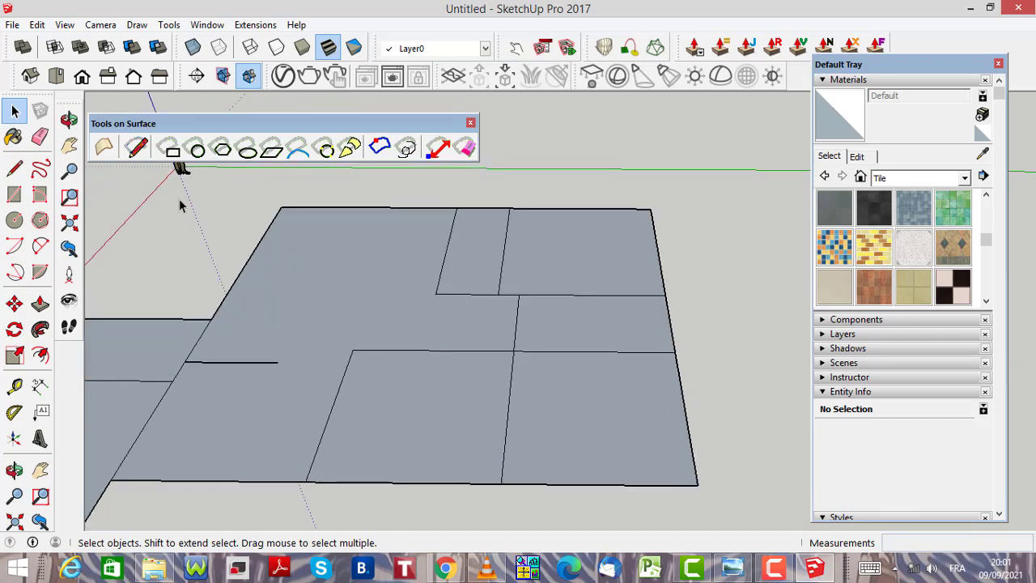
left_click(14, 167)
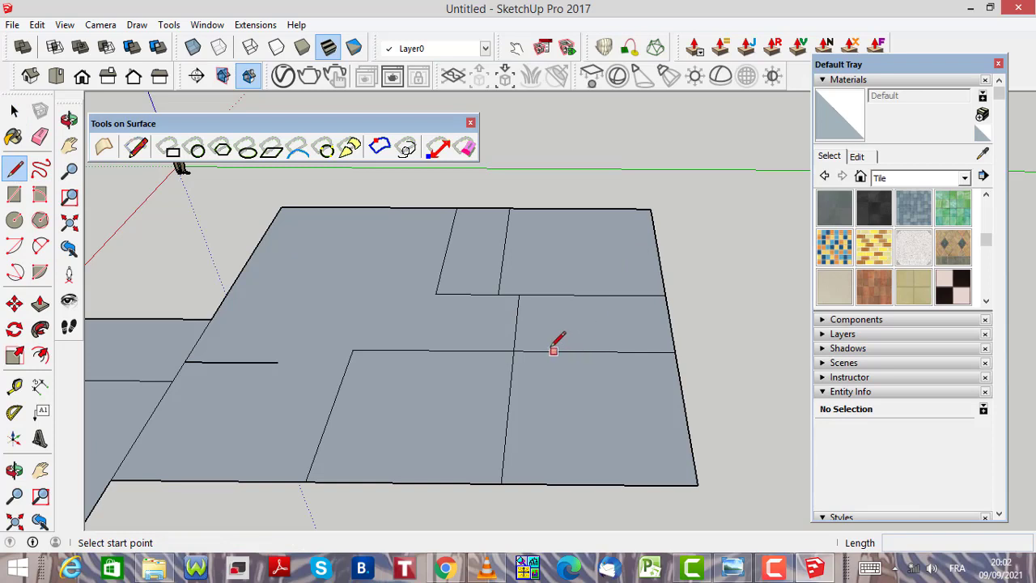
left_click(593, 351)
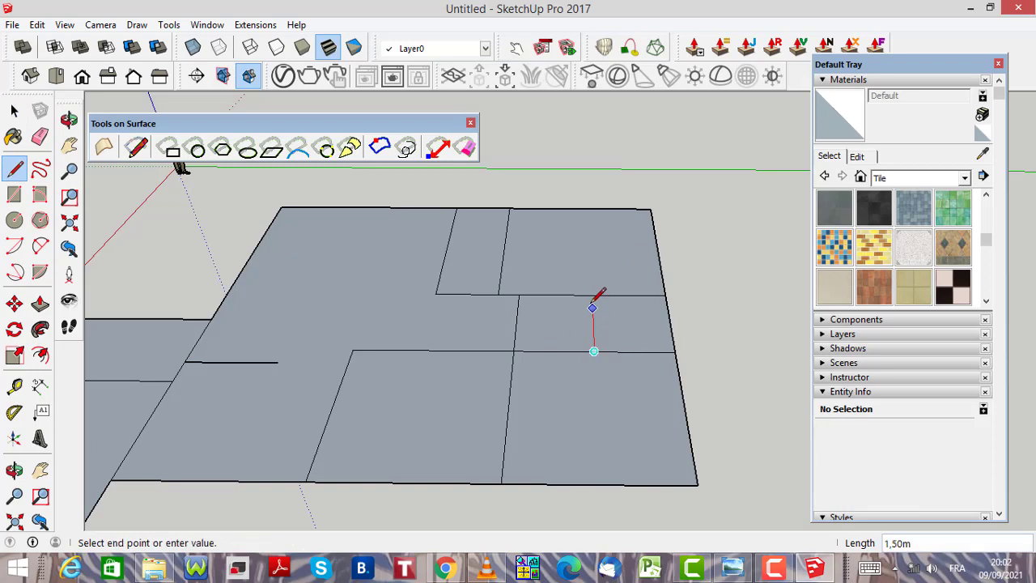
left_click(592, 296)
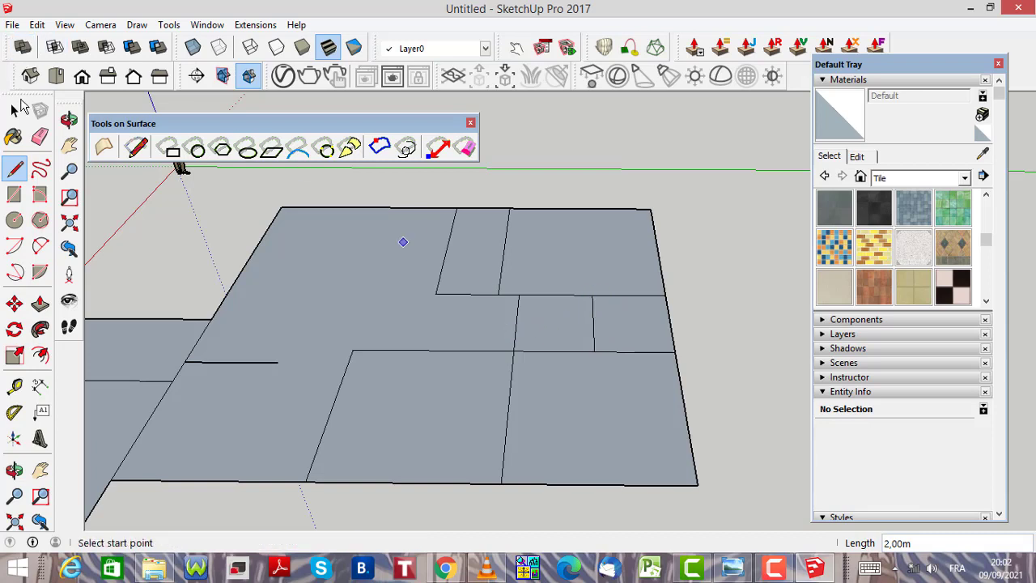
Delete the edge separating the narrow split room from the large central space
left_click(18, 113)
left_click(516, 331)
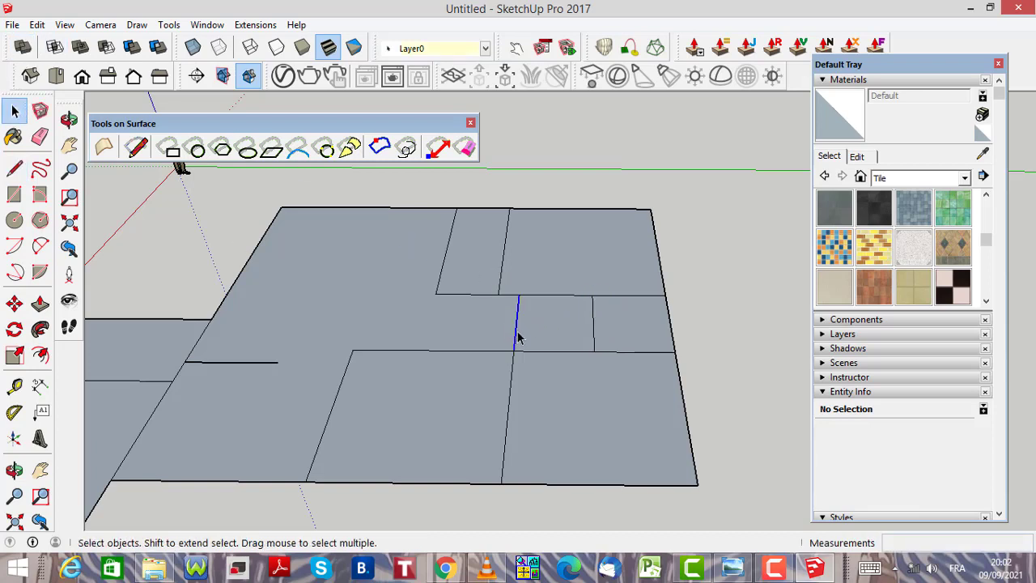
key("Delete")
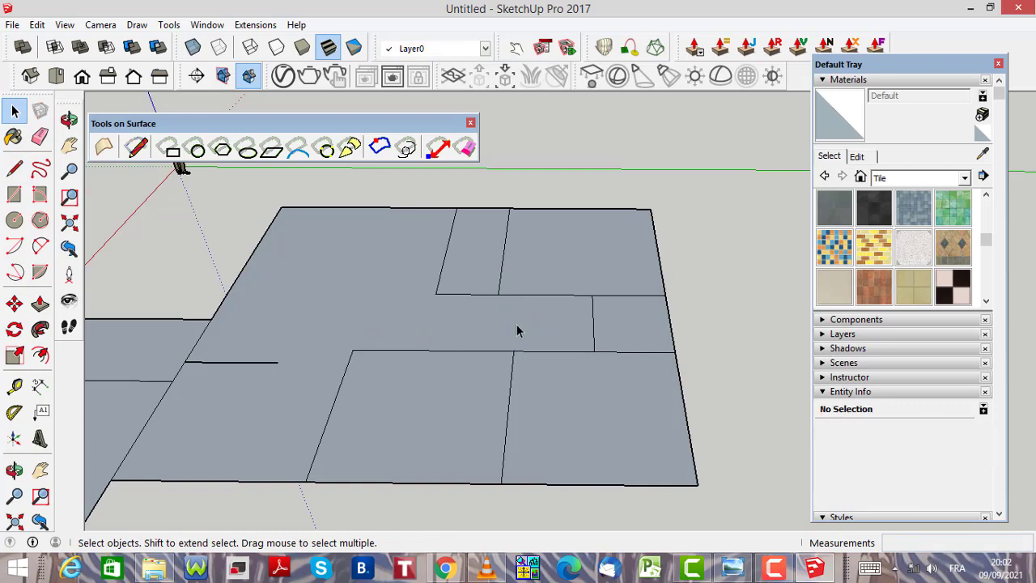
Draw a 5 m edge from the midpoint of the narrow back room's side edge across the central space to the outer edge
scroll(571, 324, "down", 1)
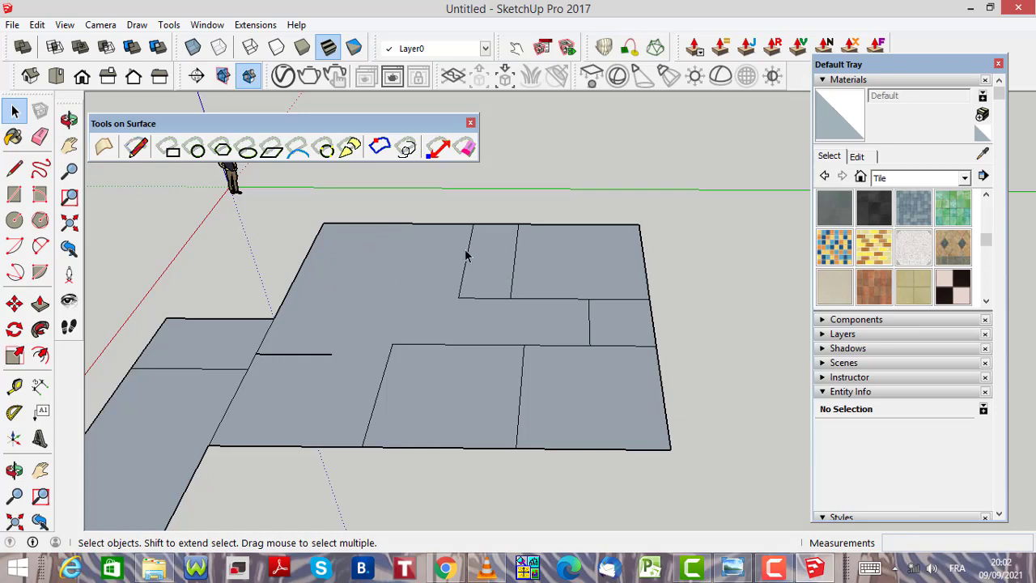
scroll(335, 218, "up", 1)
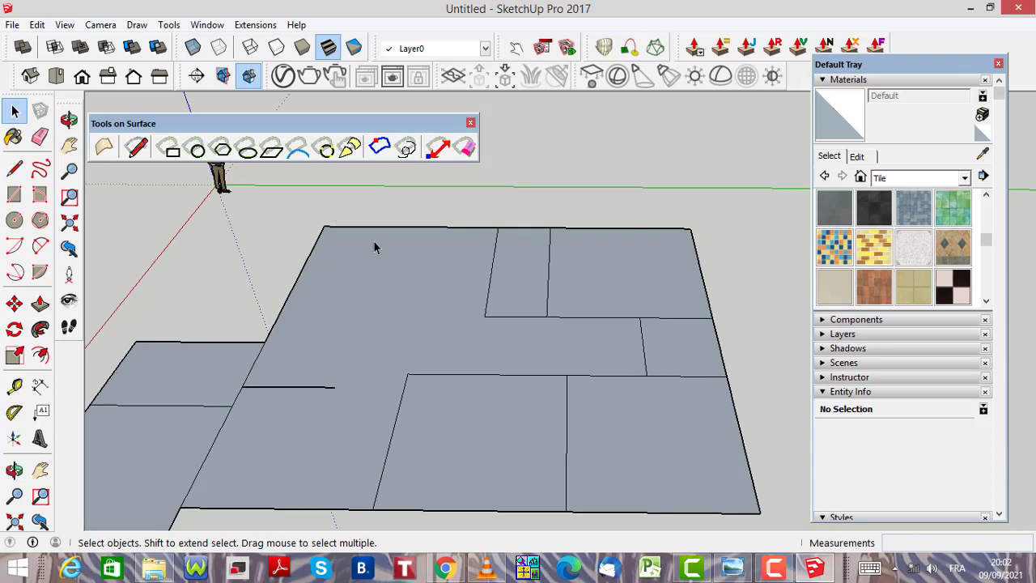
left_click(13, 168)
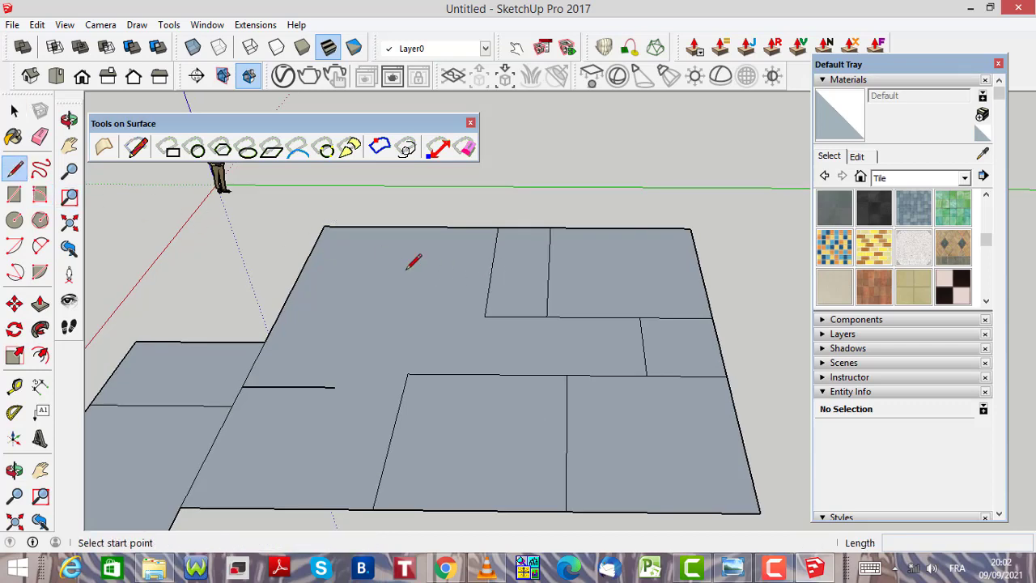
left_click(491, 268)
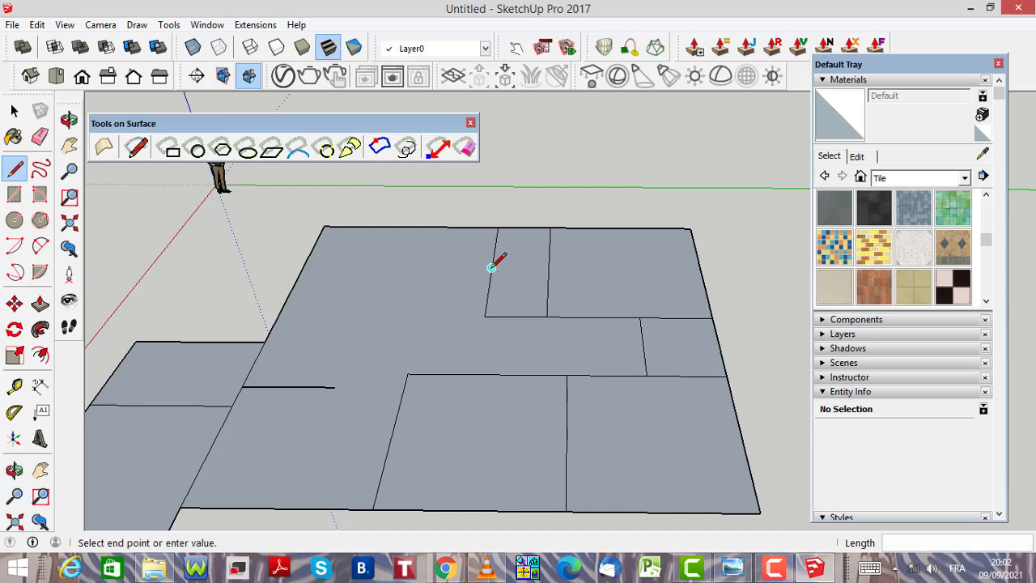
left_click(304, 267)
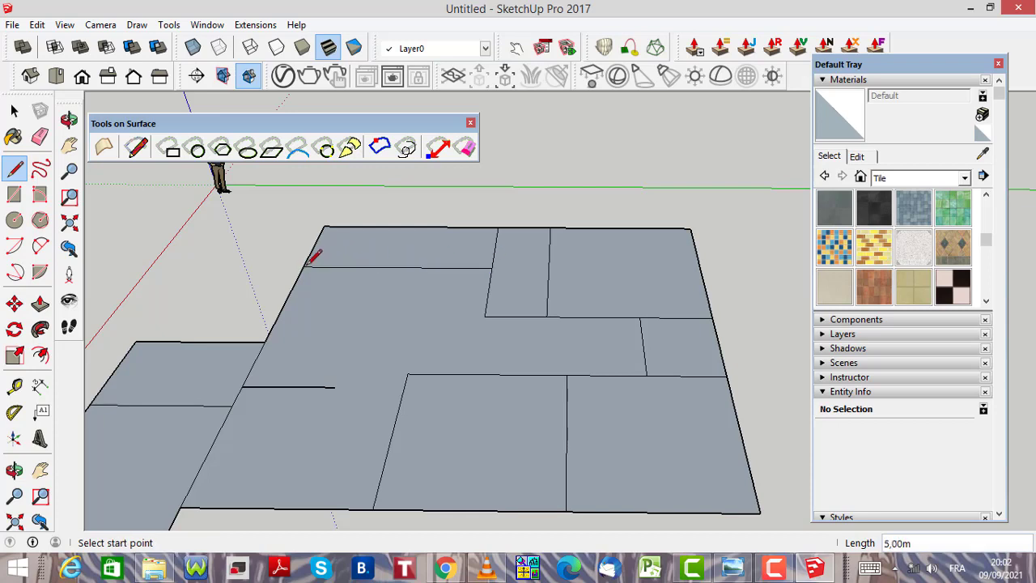
Delete the 10 m² face cut off at the back corner together with its leftover outer edges
left_click(13, 111)
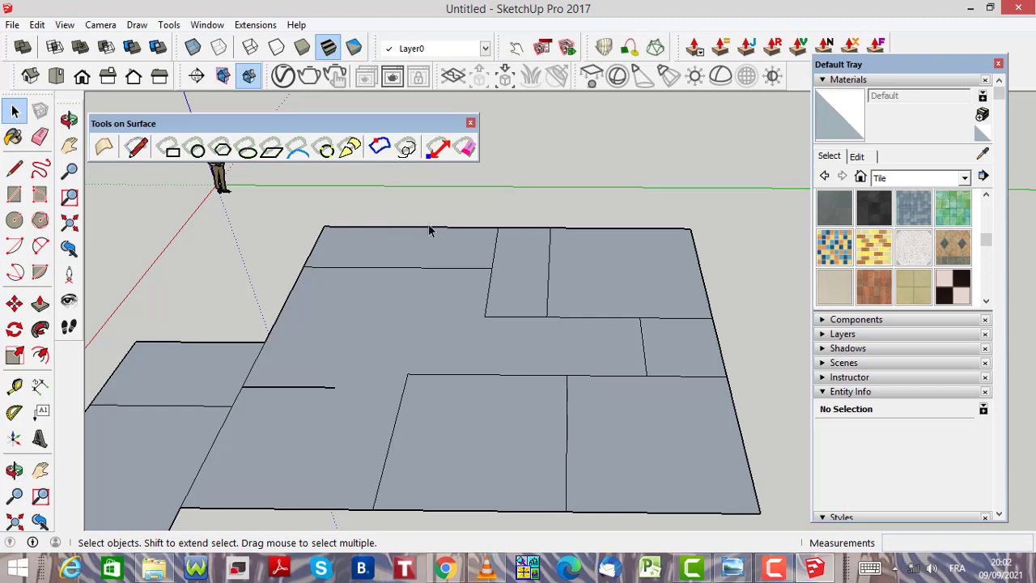
scroll(441, 235, "up", 3)
left_click(418, 255)
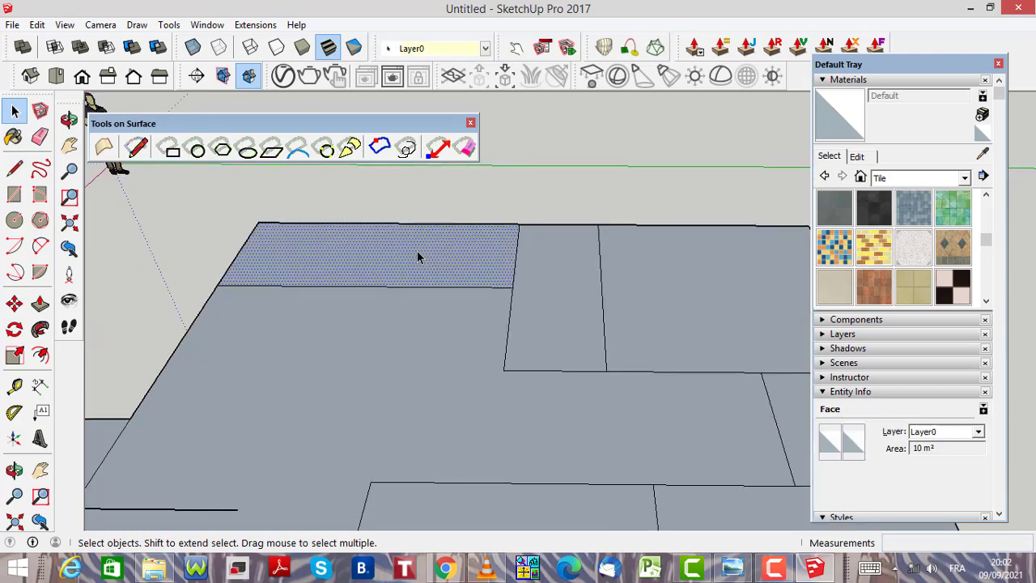
key("Delete")
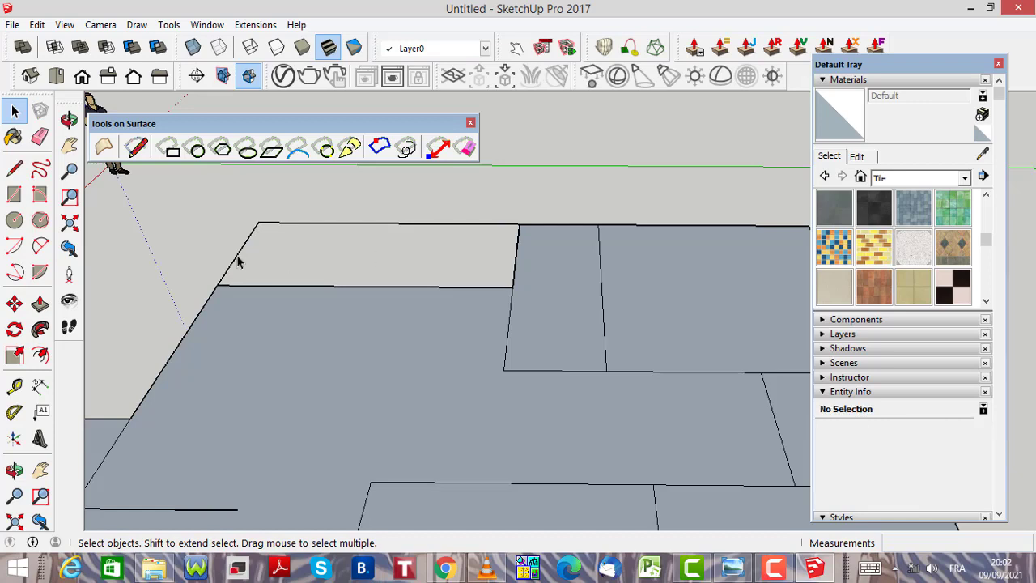
key("Delete")
left_click_drag(349, 178, 349, 179)
left_click(351, 187)
left_click_drag(386, 234, 327, 196)
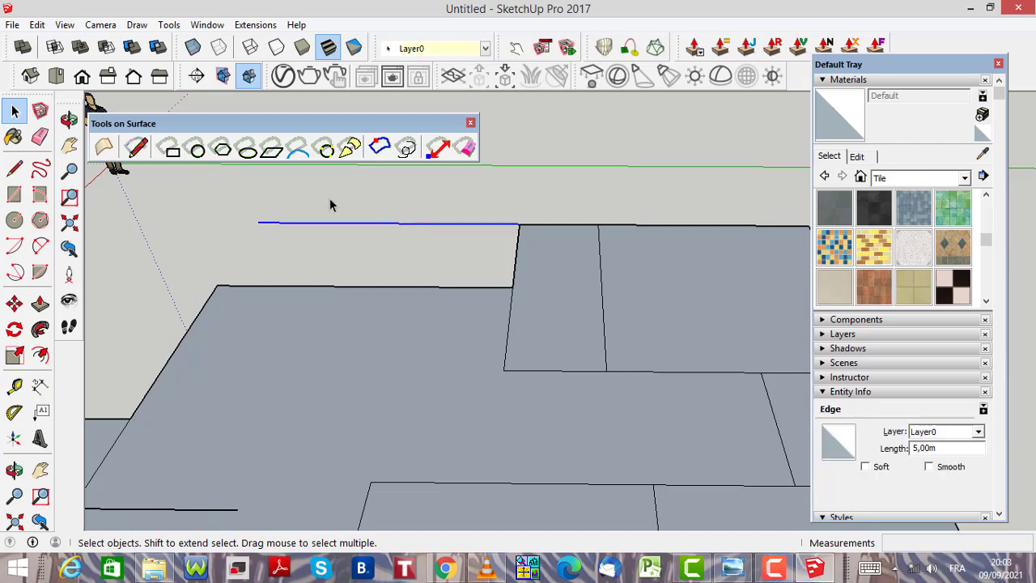
left_click(329, 205)
scroll(429, 231, "down", 5)
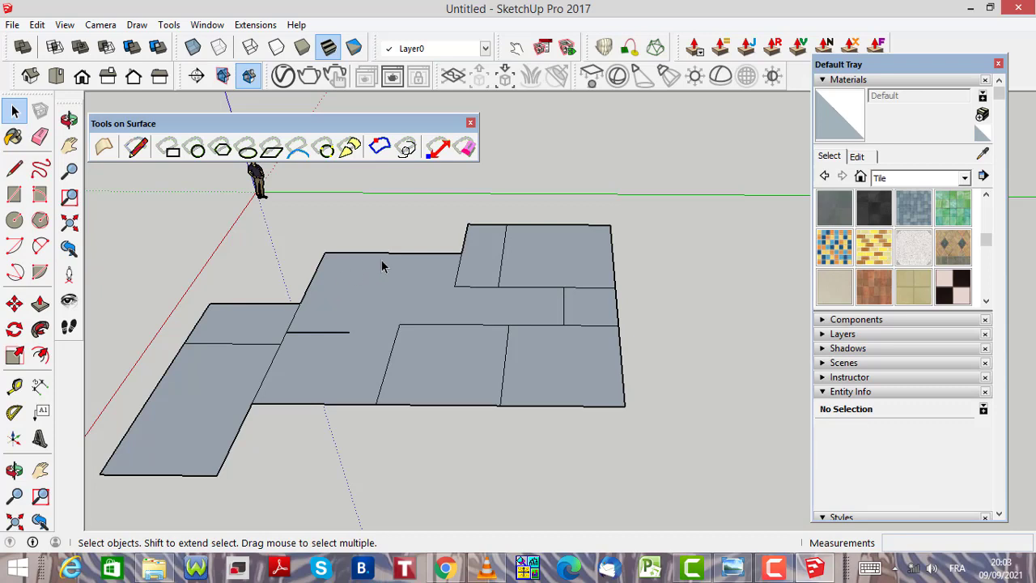
Draw an edge about 4.43 m long from the free end of the short interior line to the back outer edge, enclosing a room
left_click(15, 170)
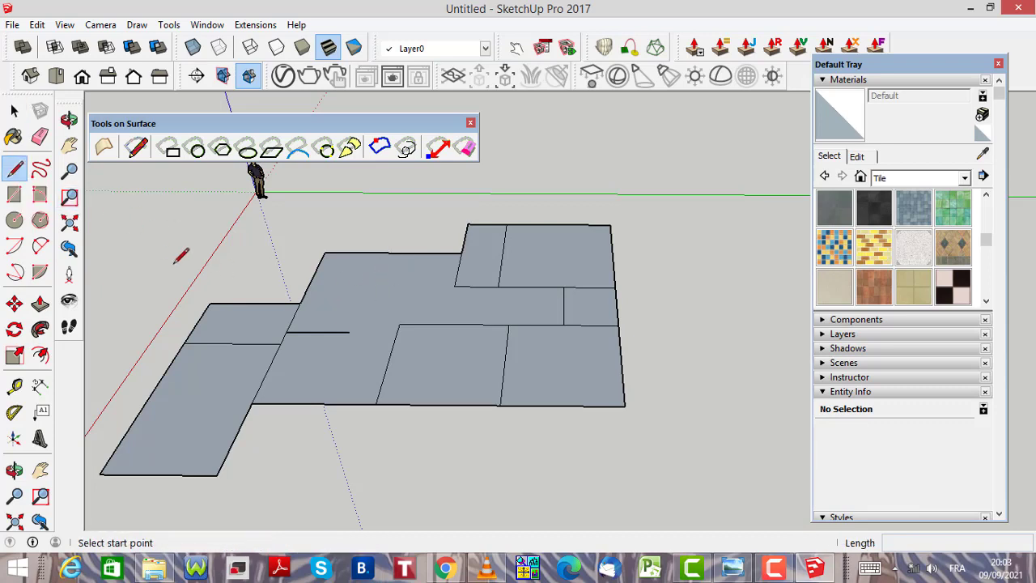
left_click(349, 332)
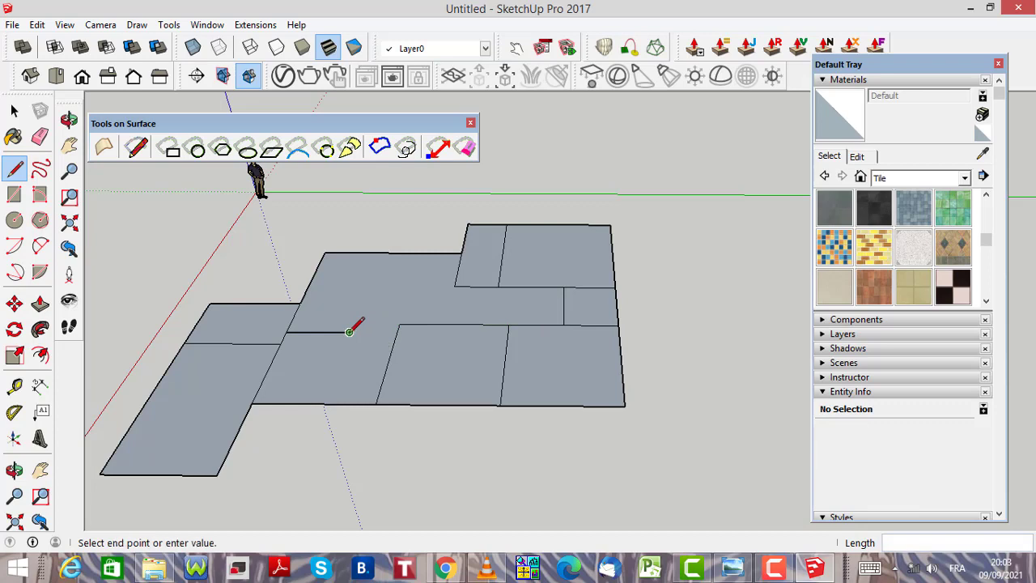
left_click(378, 254)
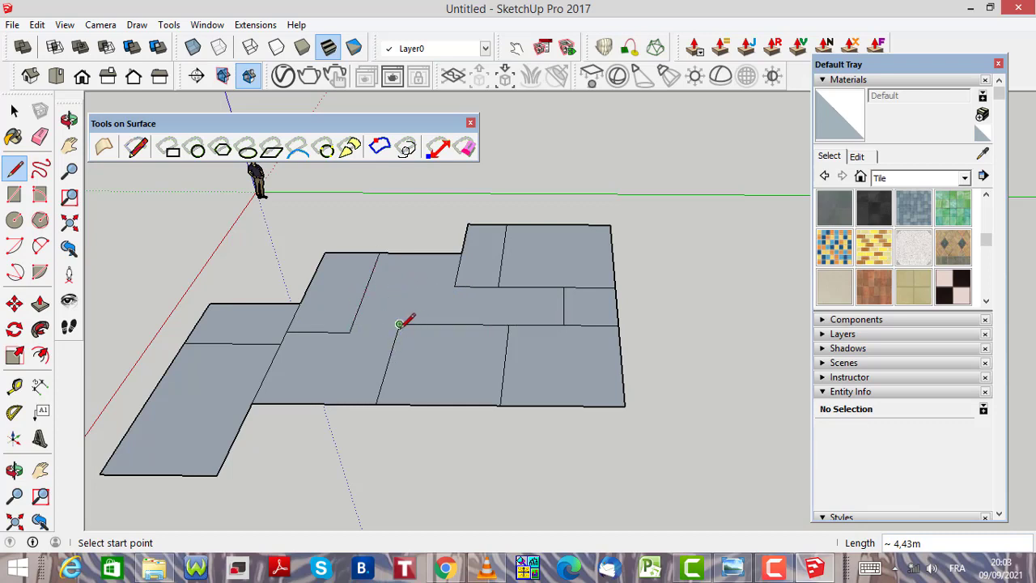
scroll(361, 363, "up", 3)
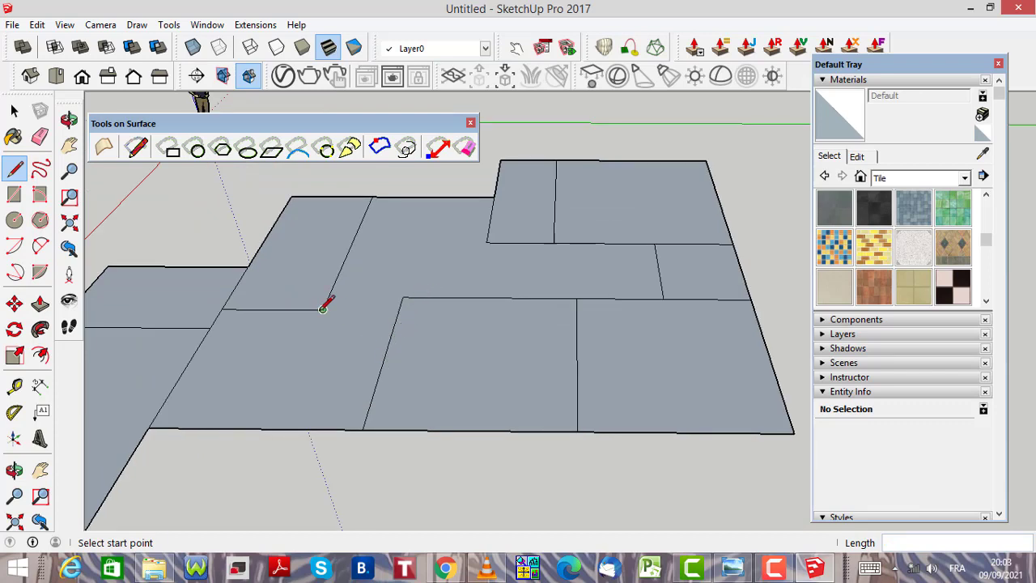
left_click(384, 356)
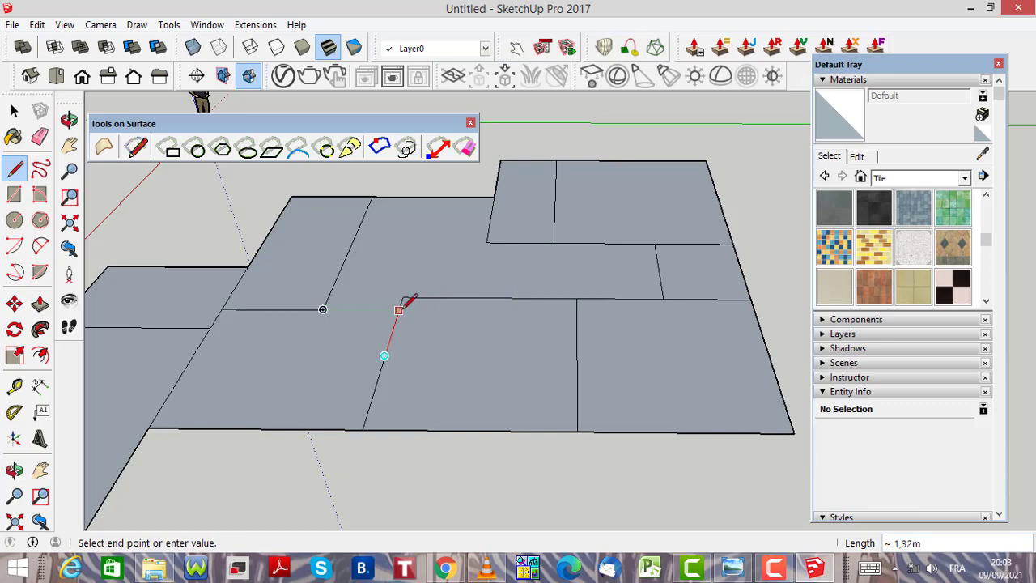
key("Escape")
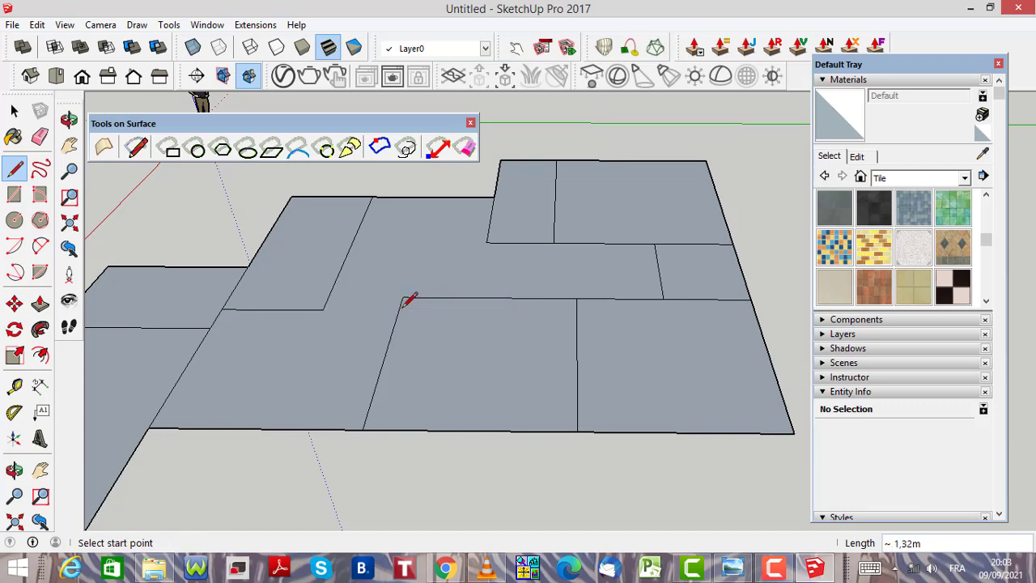
left_click(14, 110)
Examine the room layout of the complete floor plan from the side wing to the back rooms
scroll(495, 302, "down", 3)
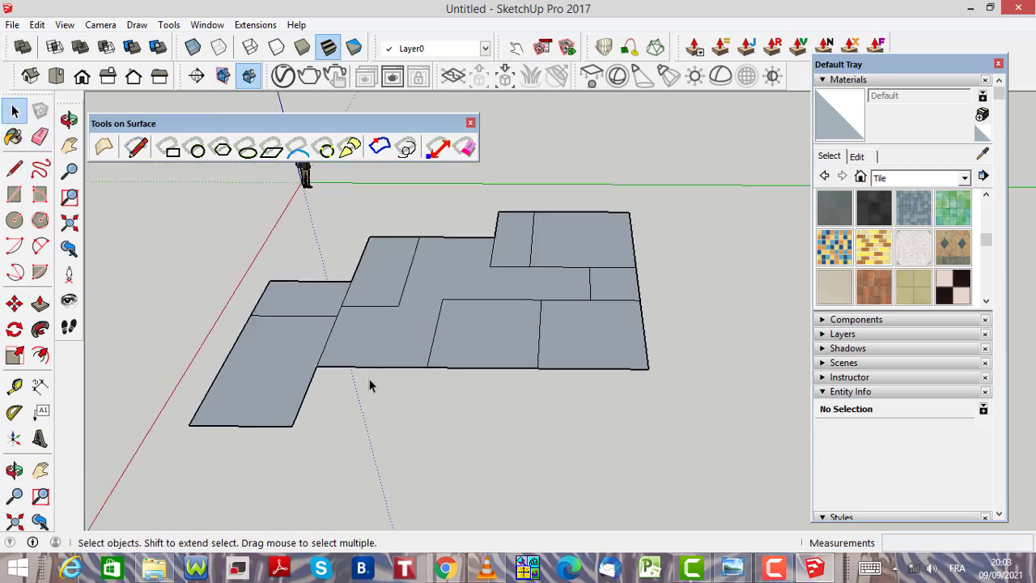
scroll(400, 389, "up", 3)
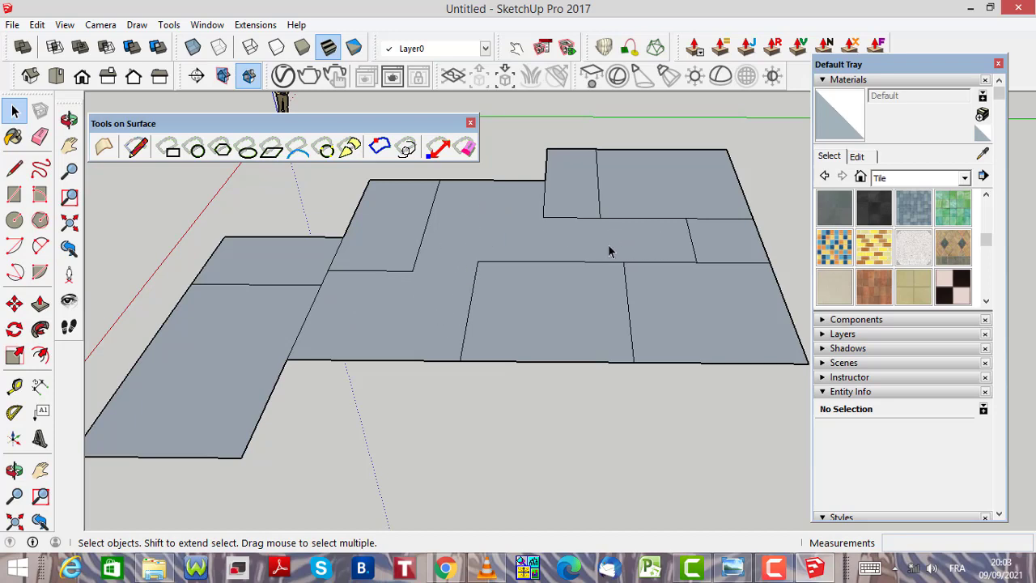
scroll(688, 255, "down", 2)
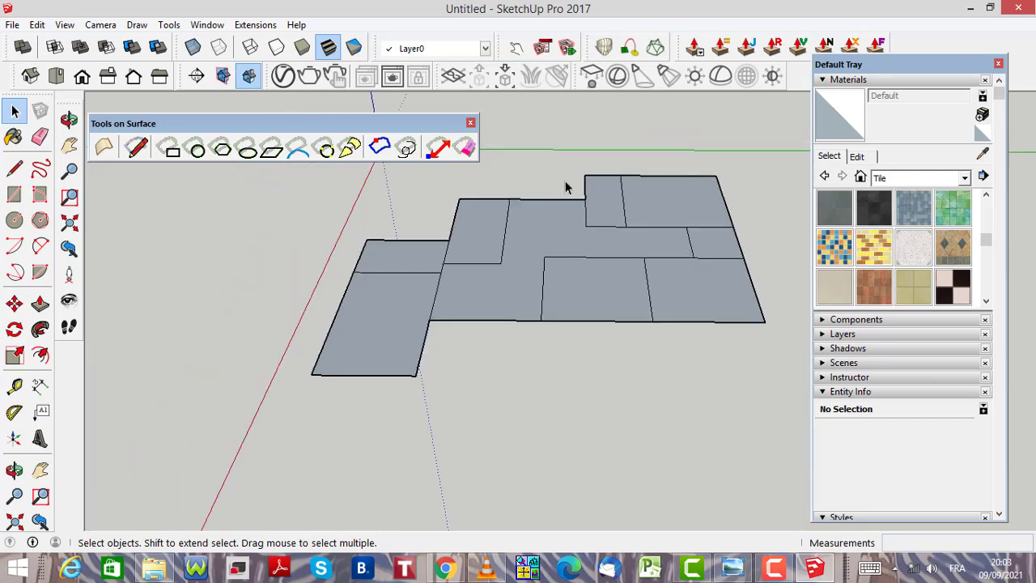
scroll(568, 188, "up", 2)
scroll(545, 220, "down", 2)
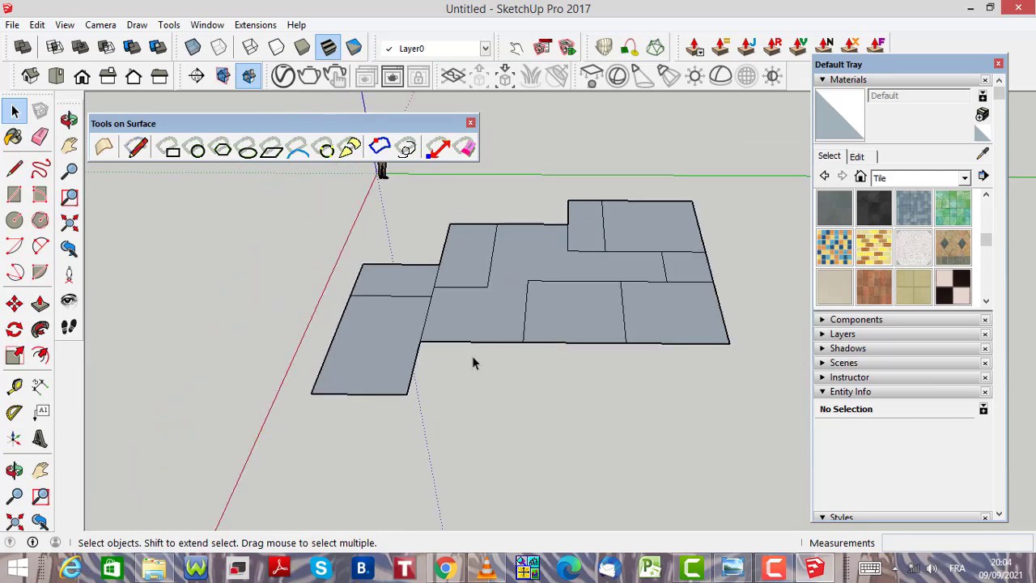
scroll(508, 365, "up", 1)
scroll(510, 356, "down", 2)
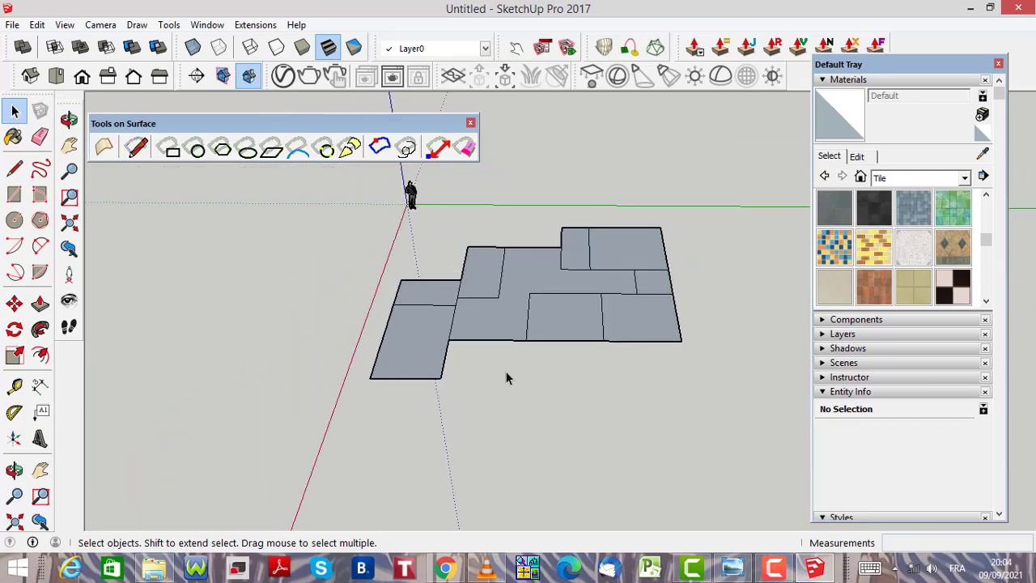
scroll(466, 306, "up", 3)
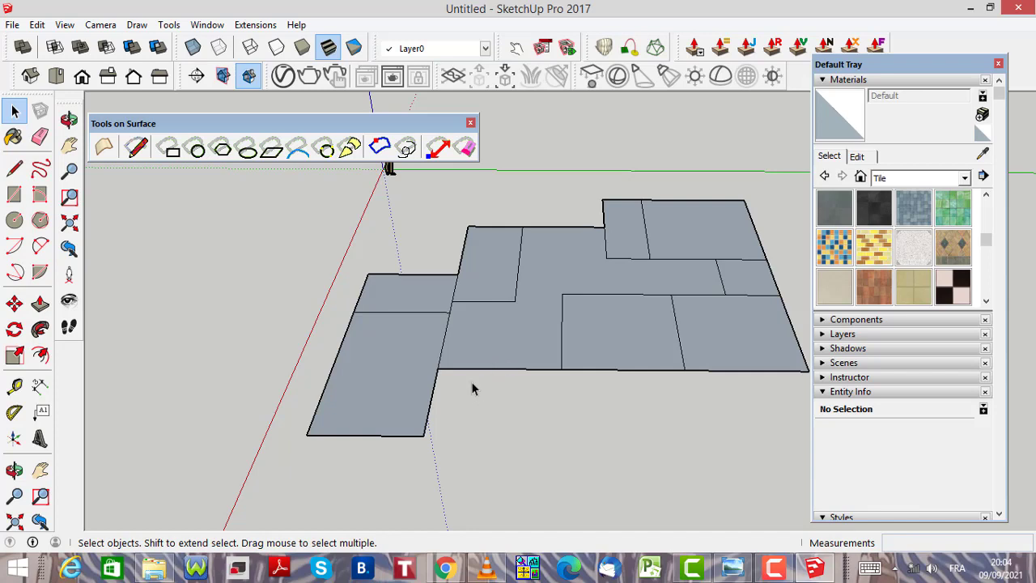
scroll(450, 378, "down", 1)
scroll(645, 241, "up", 3)
scroll(603, 245, "up", 1)
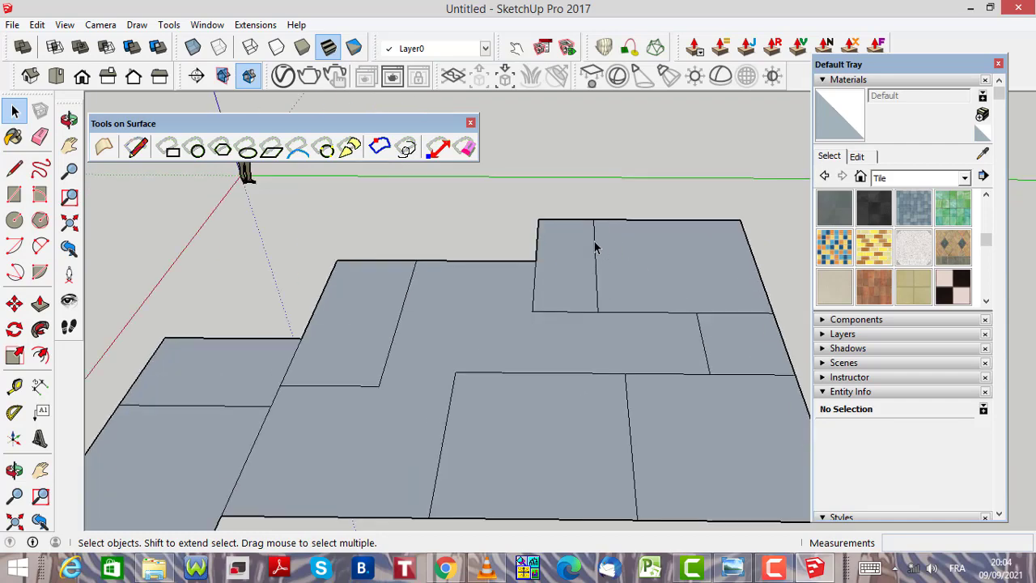
scroll(565, 247, "down", 2)
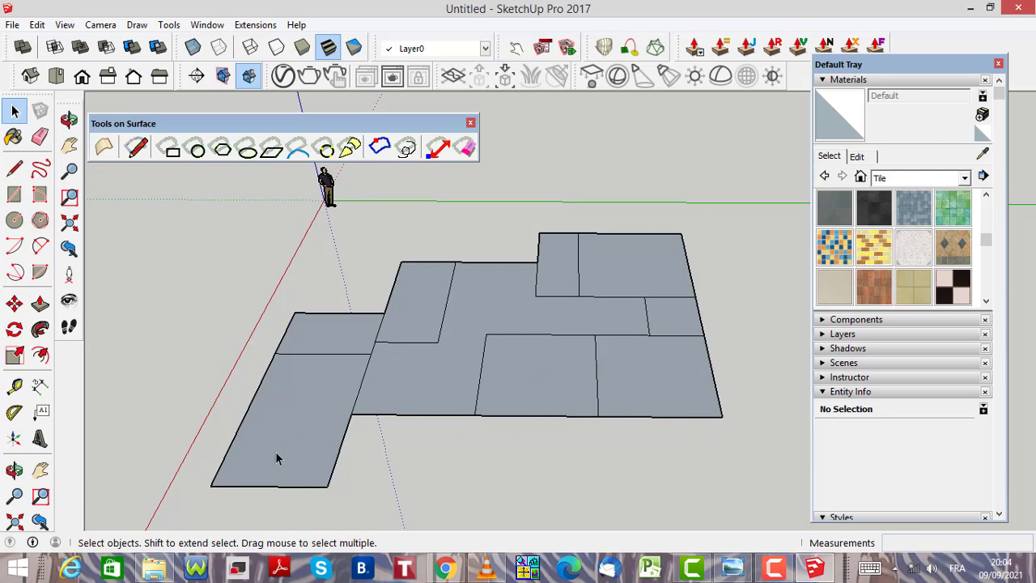
scroll(192, 503, "up", 3)
scroll(377, 439, "down", 2)
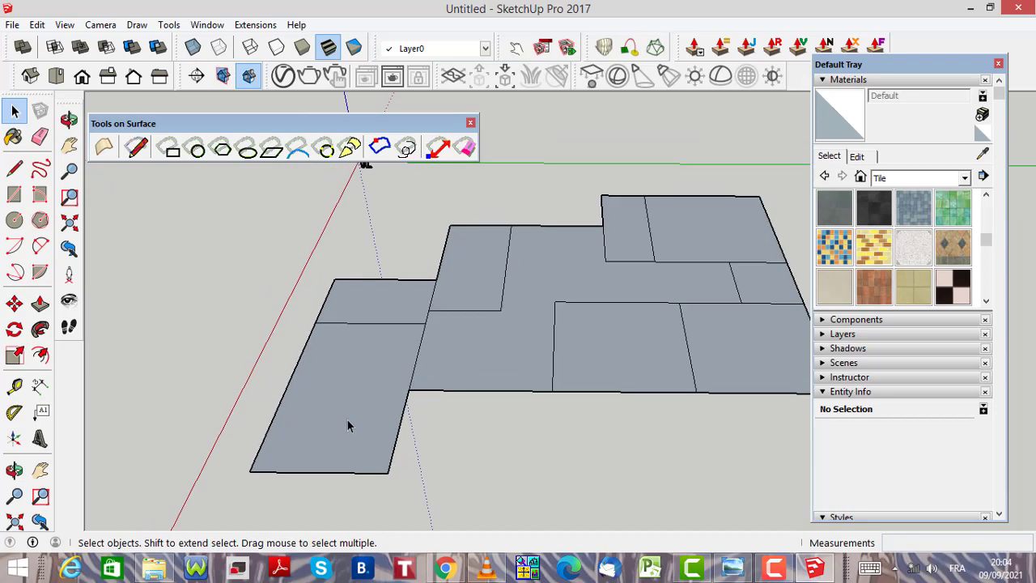
Offset the outline of the side wing's larger room inward by 0.15 m for the wall thickness
left_click(41, 357)
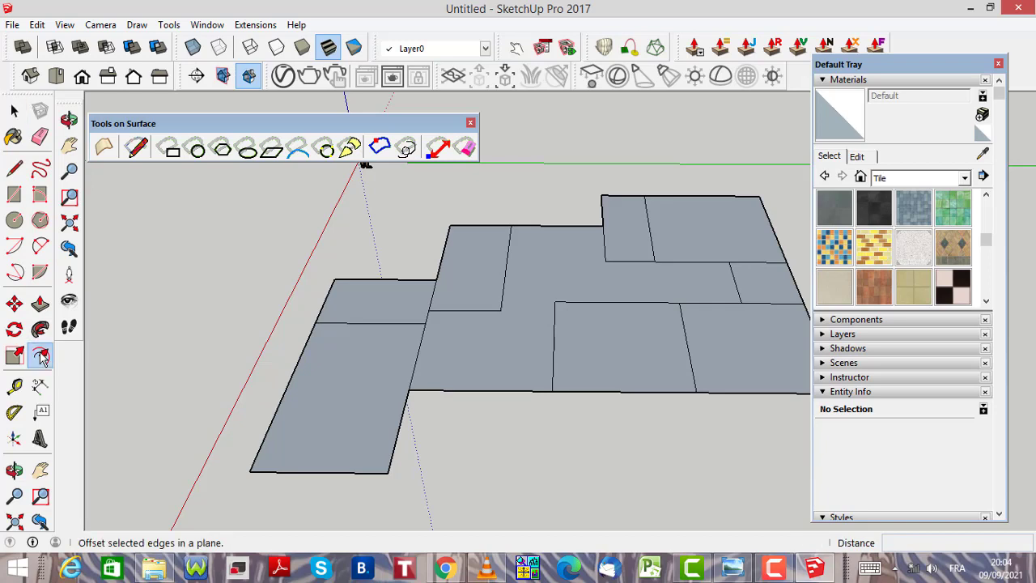
left_click(346, 398)
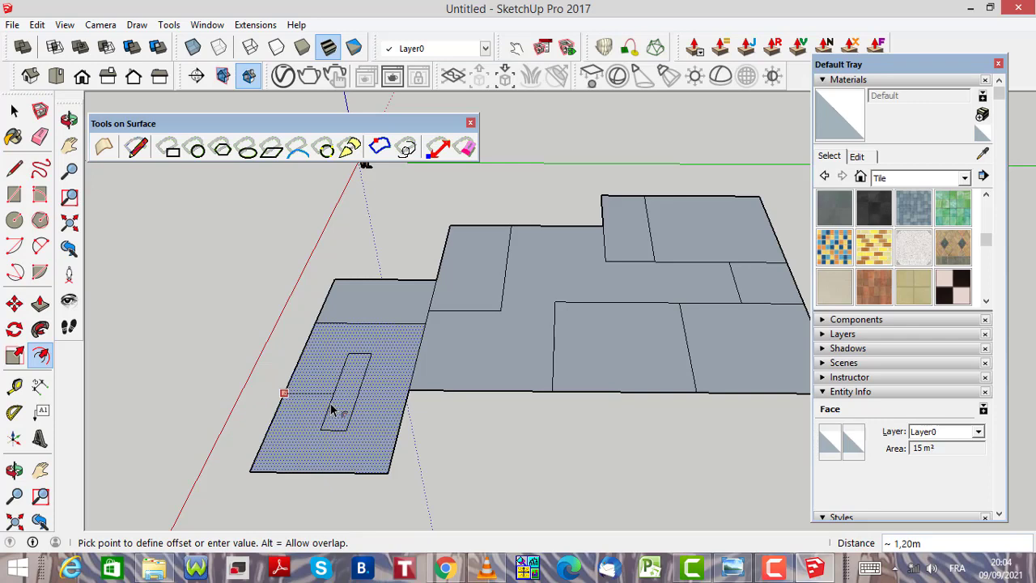
type("0,15")
key("Return")
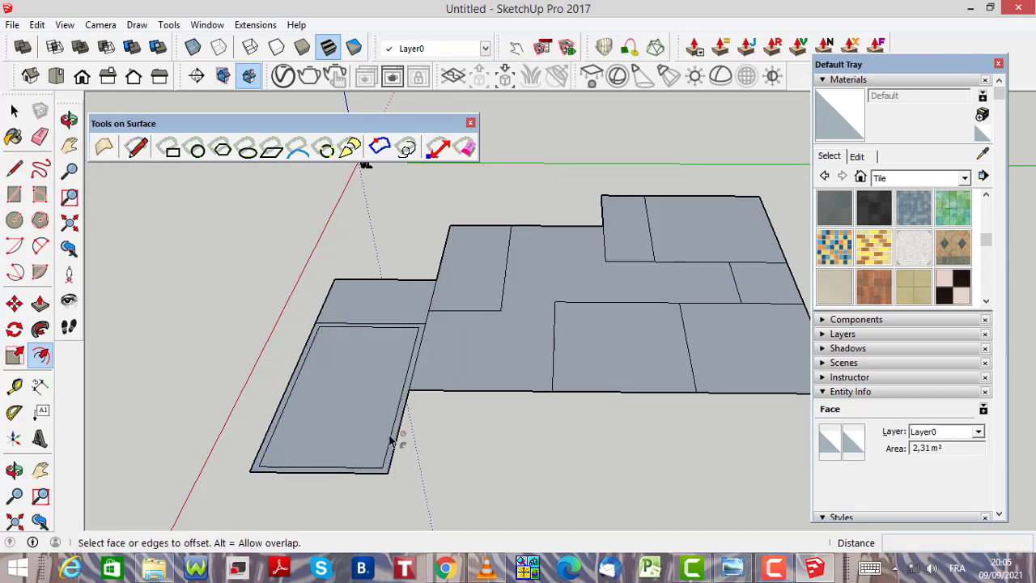
Offset the outline of the side wing's smaller room inward by 0.15 m
scroll(381, 279, "up", 3)
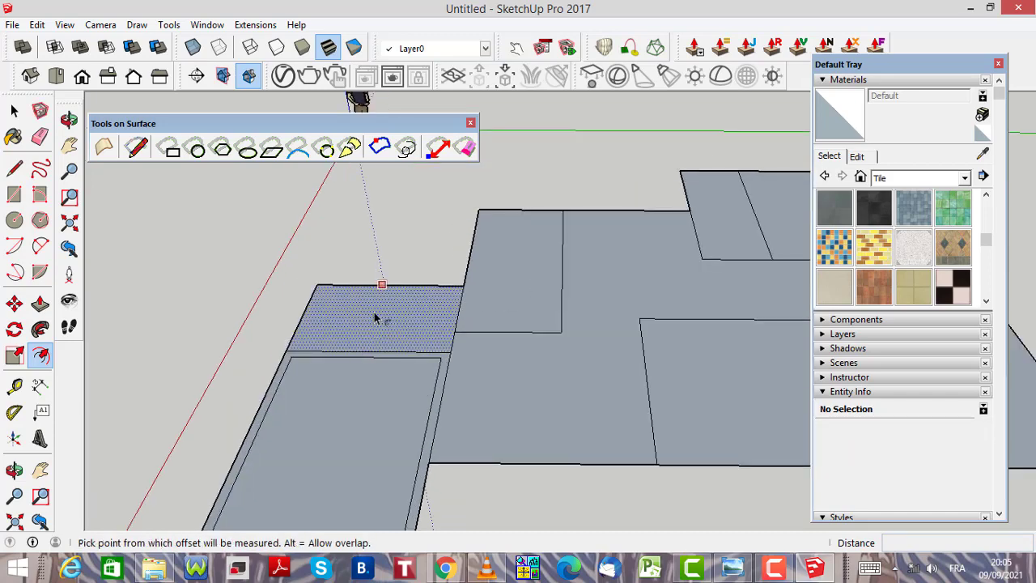
scroll(376, 320, "up", 2)
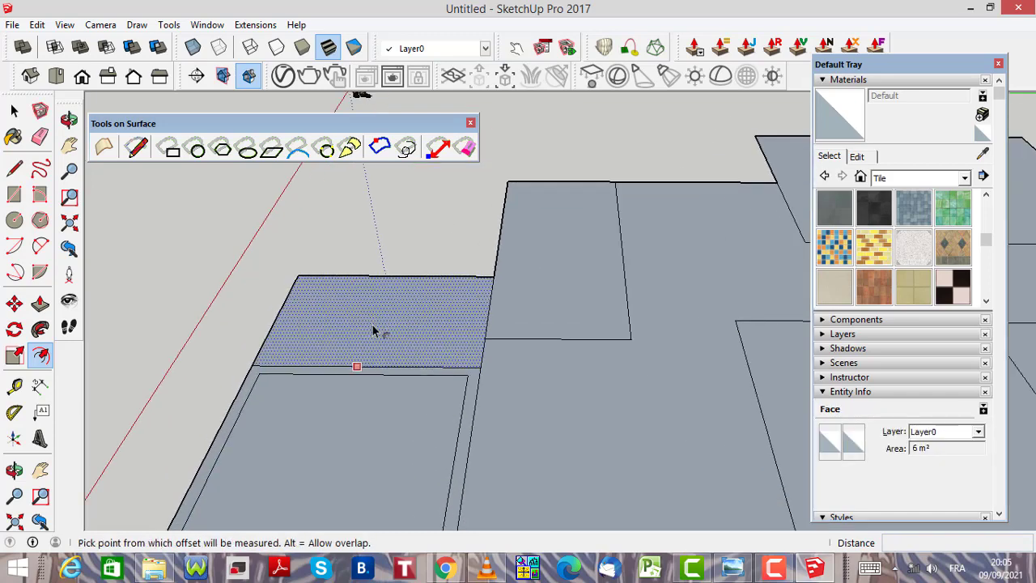
left_click(379, 327)
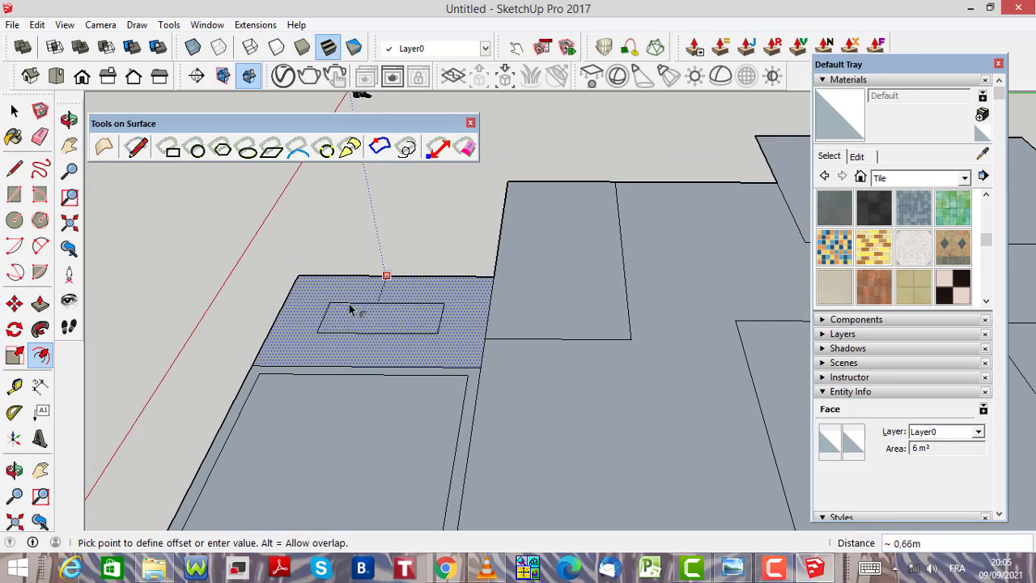
type("0,15")
key("Return")
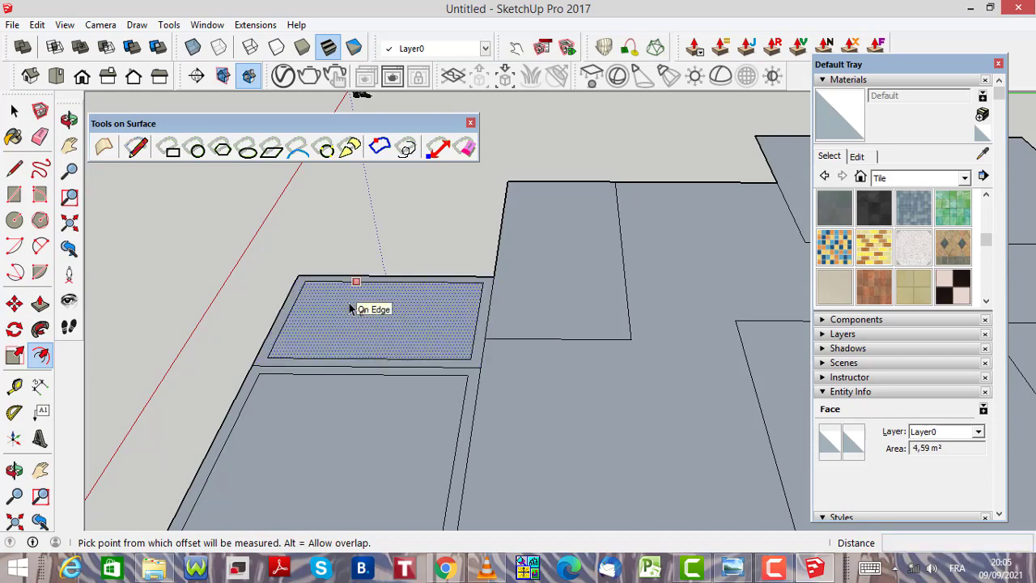
left_click(307, 299)
scroll(324, 320, "down", 3)
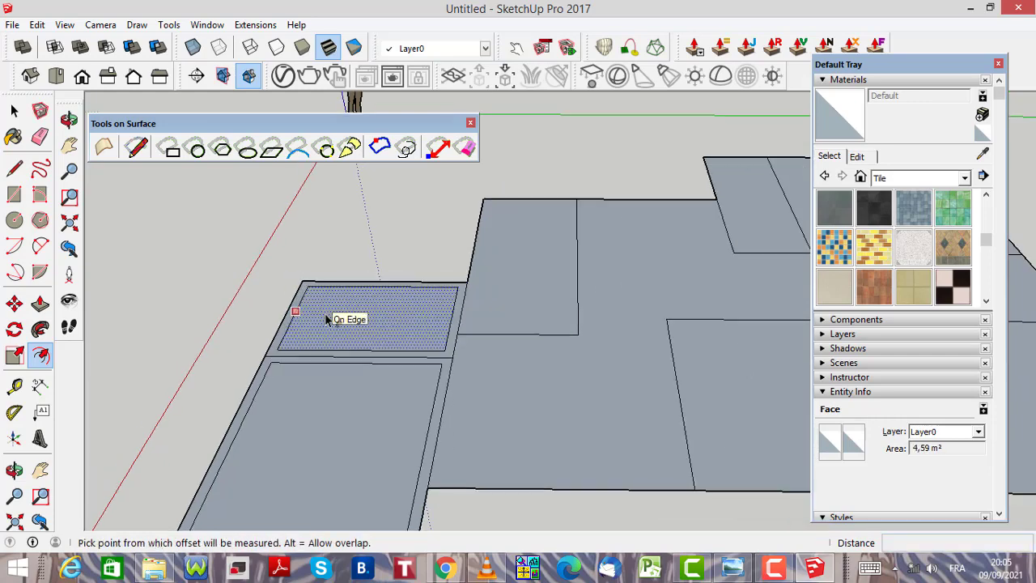
Offset the outline of the back room adjoining the side wing inward by 0.15 m
scroll(316, 325, "down", 3)
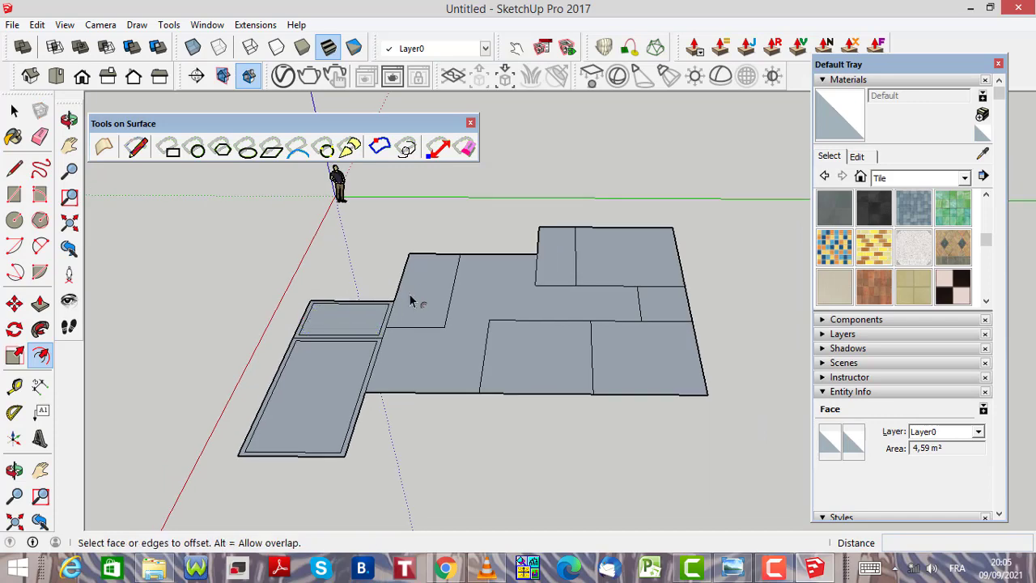
scroll(425, 300, "up", 5)
left_click(433, 301)
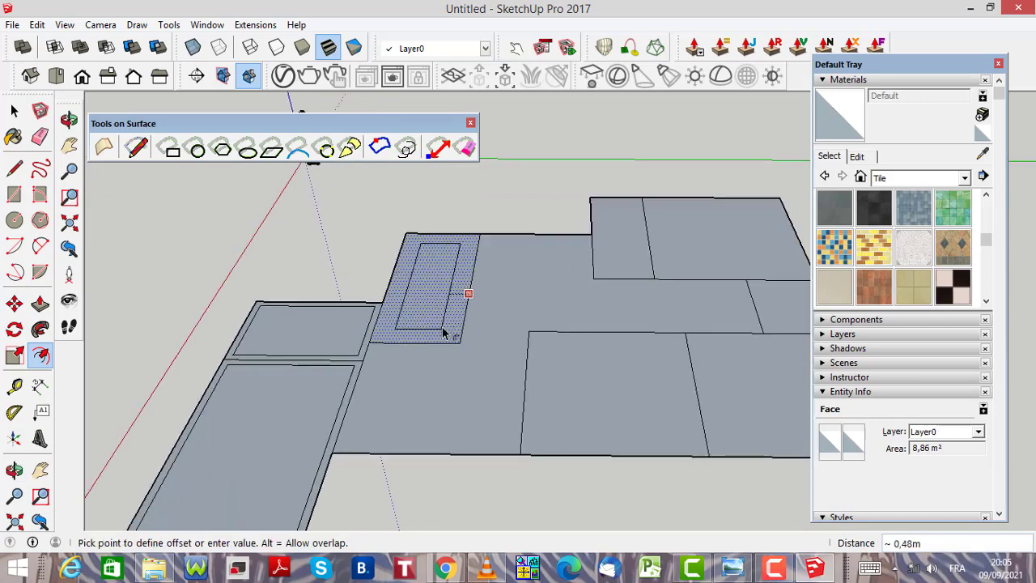
type("0,15")
key("Return")
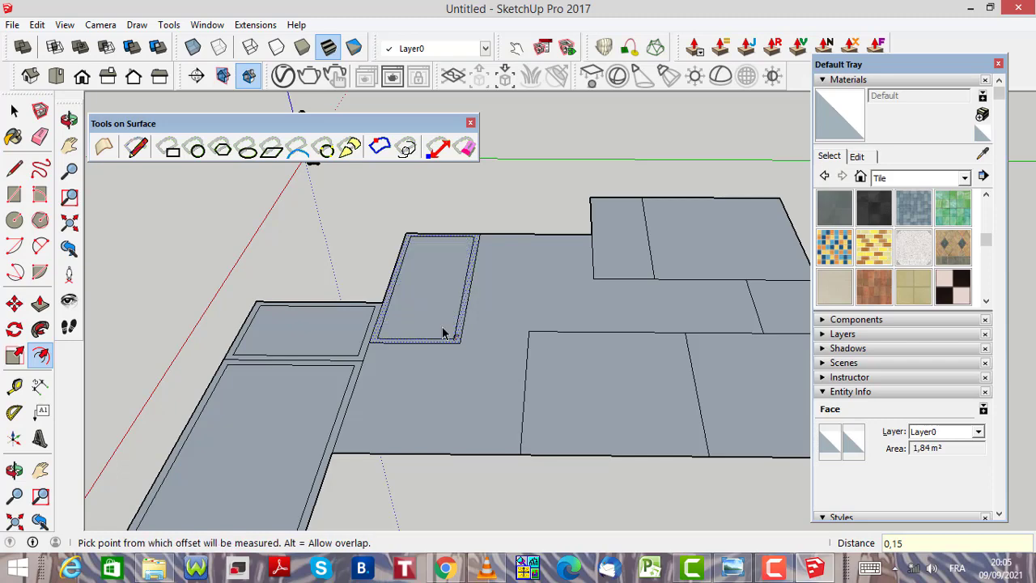
Offset the outline of the large room at the far back corner inward by 0.15 m
scroll(612, 296, "down", 3)
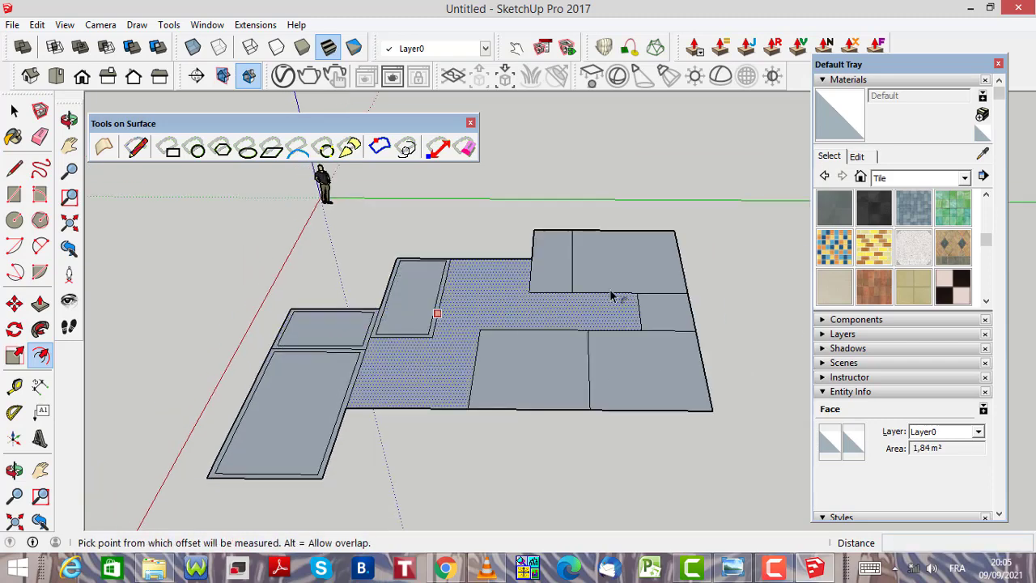
scroll(637, 268, "up", 3)
scroll(636, 268, "up", 2)
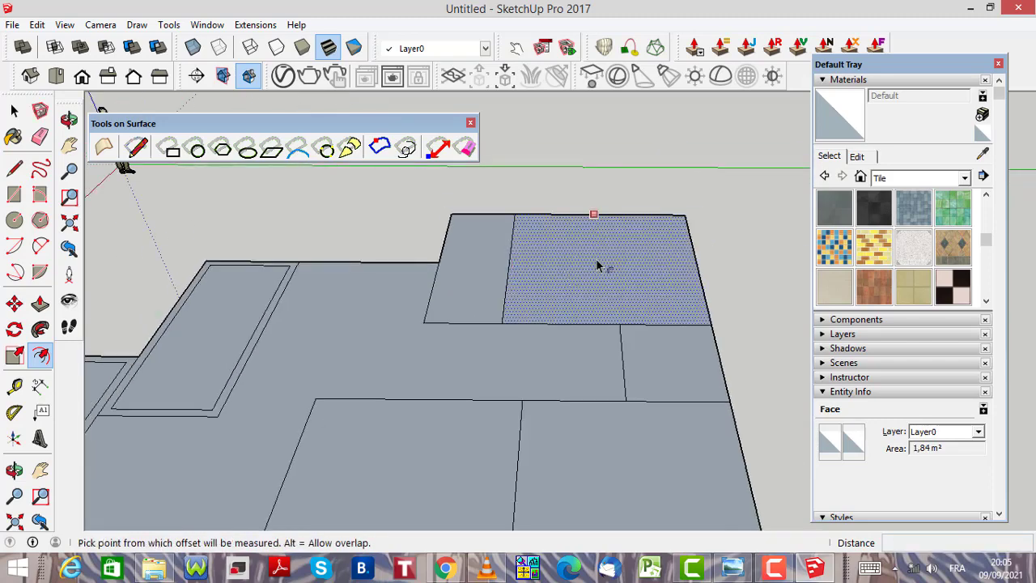
left_click(596, 263)
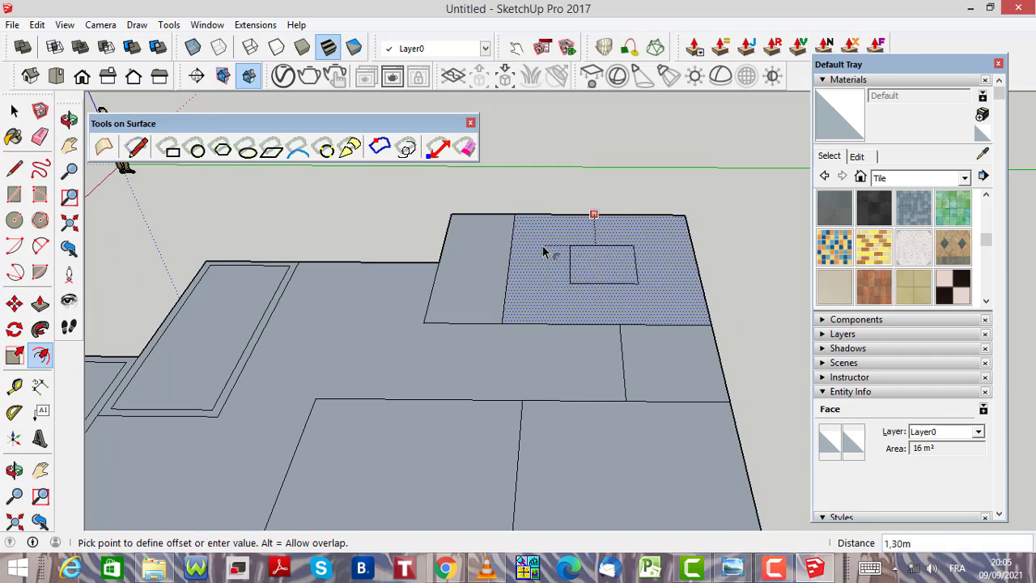
type("0,15")
key("Return")
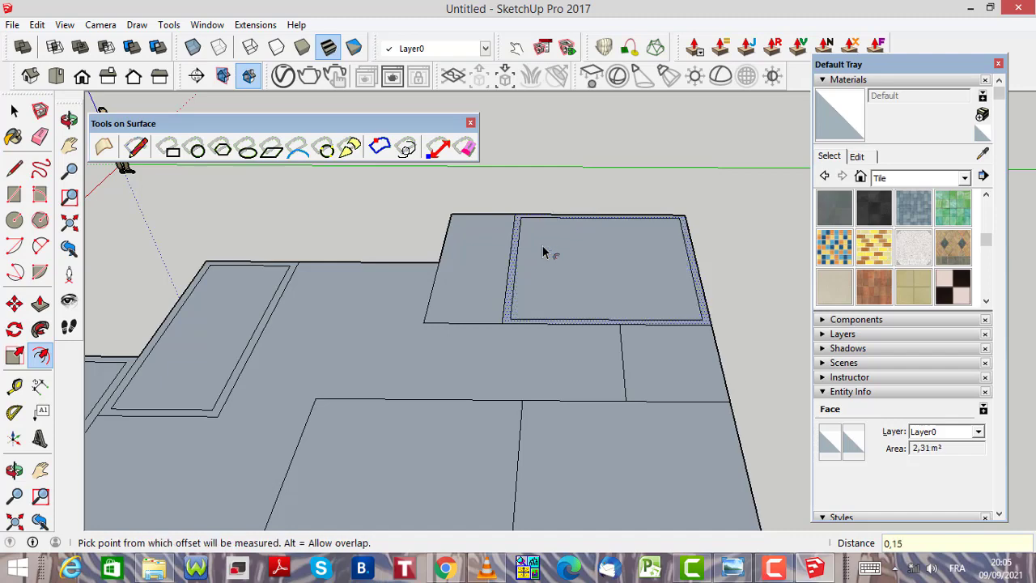
left_click(468, 281)
left_click(438, 285)
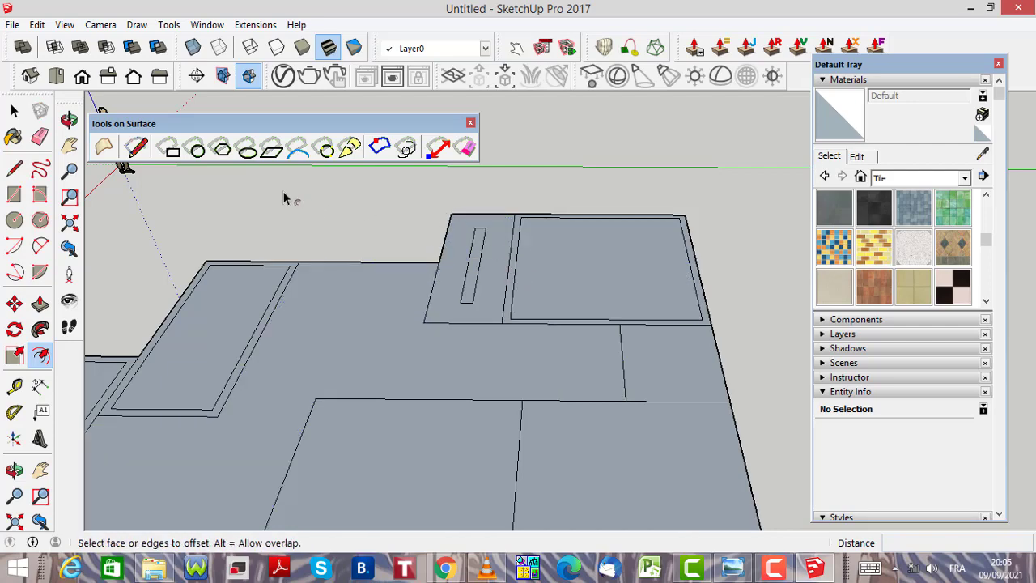
left_click(14, 110)
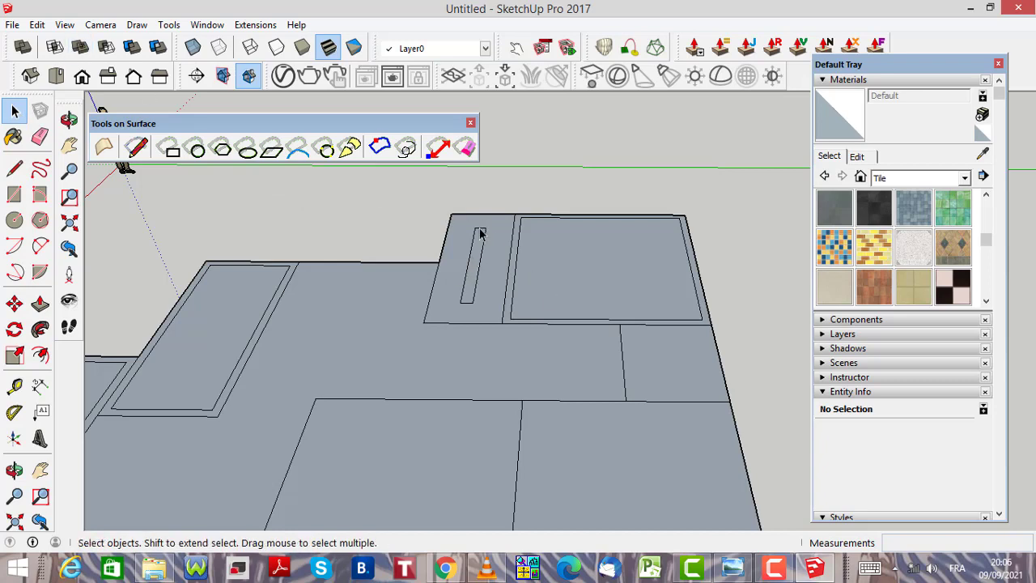
left_click(481, 260)
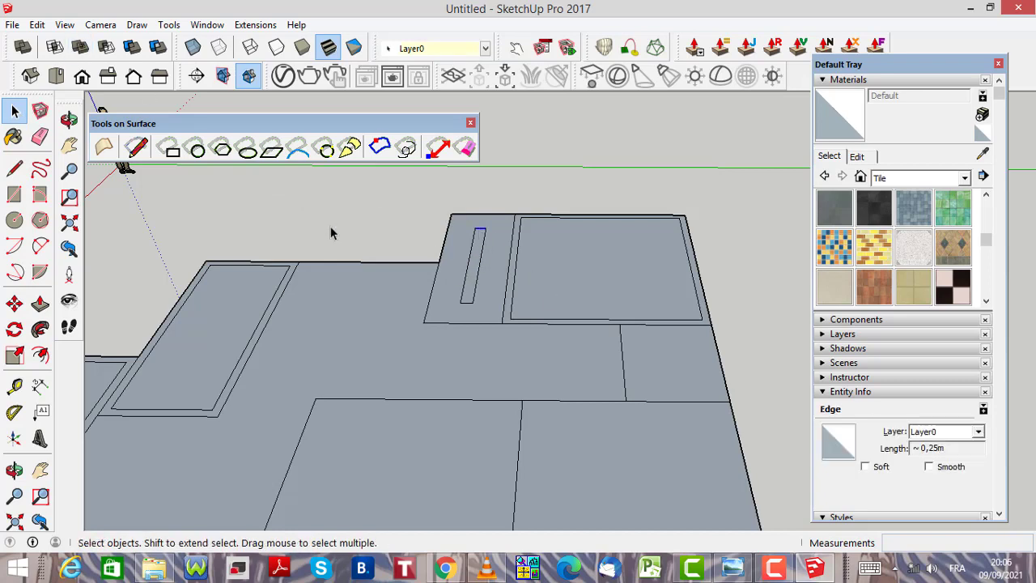
left_click(37, 25)
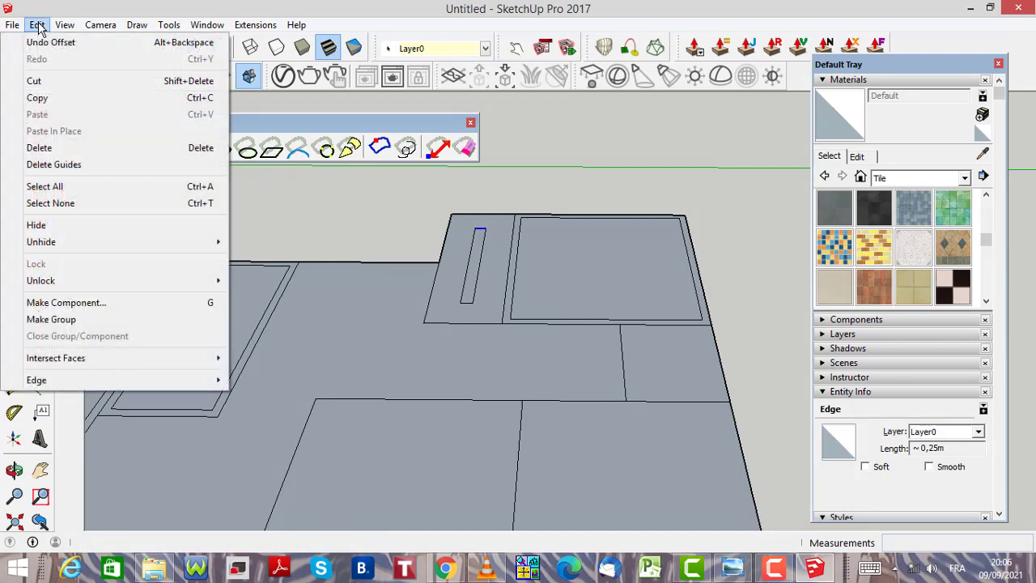
left_click(50, 44)
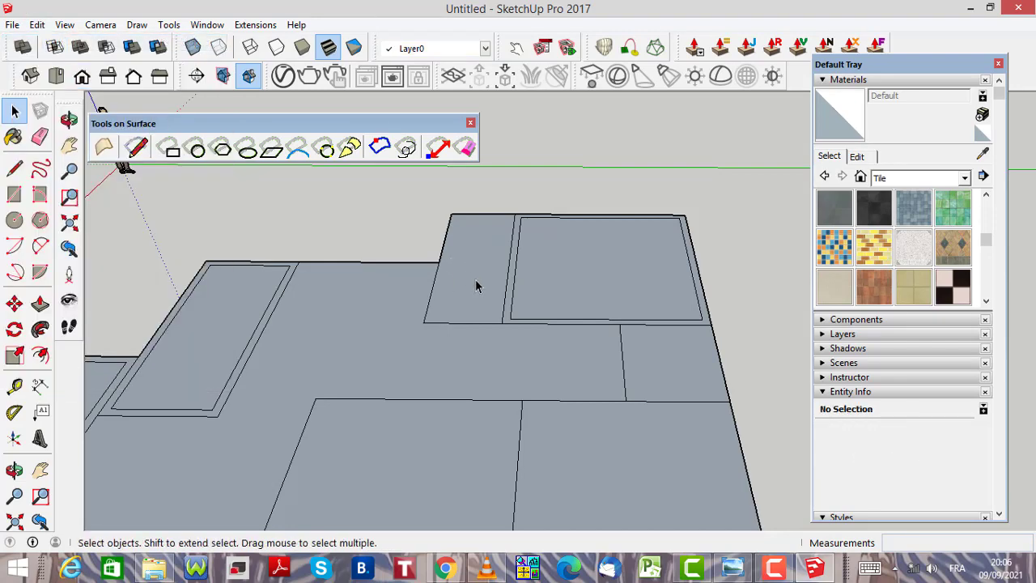
Offset the outline of the narrow room beside the large back corner room inward by 0.15 m
left_click(40, 354)
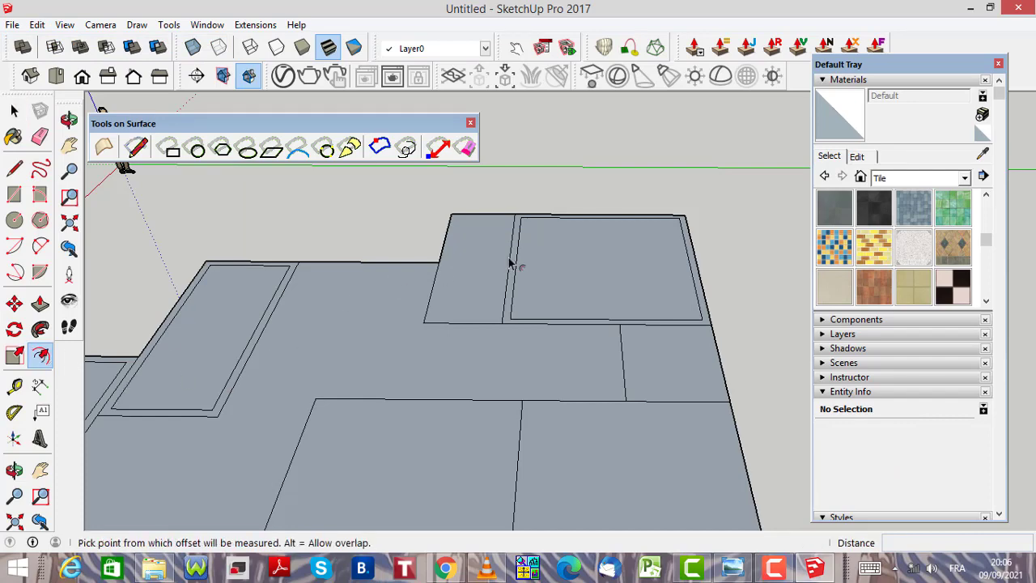
scroll(474, 277, "up", 2)
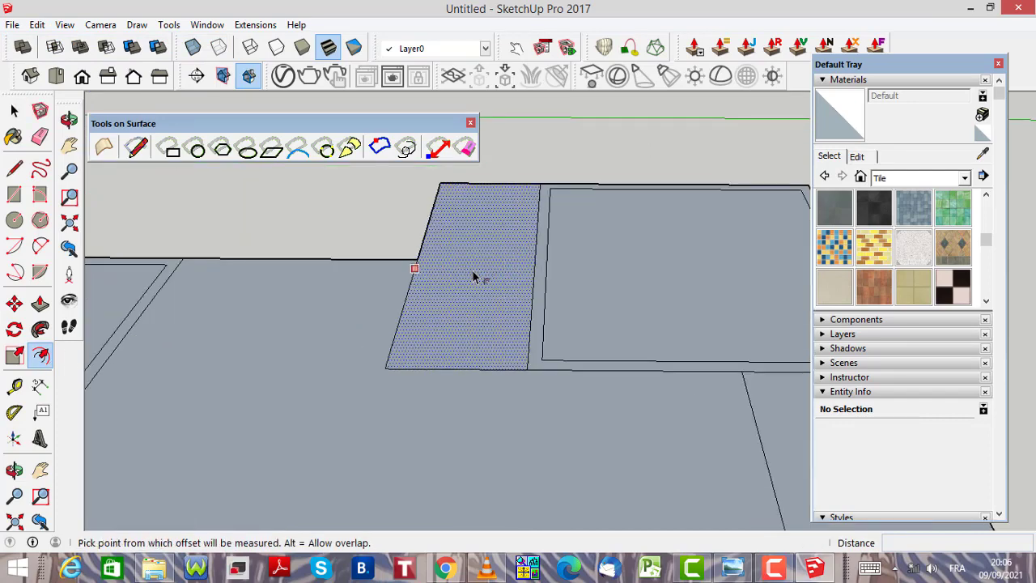
scroll(474, 277, "up", 2)
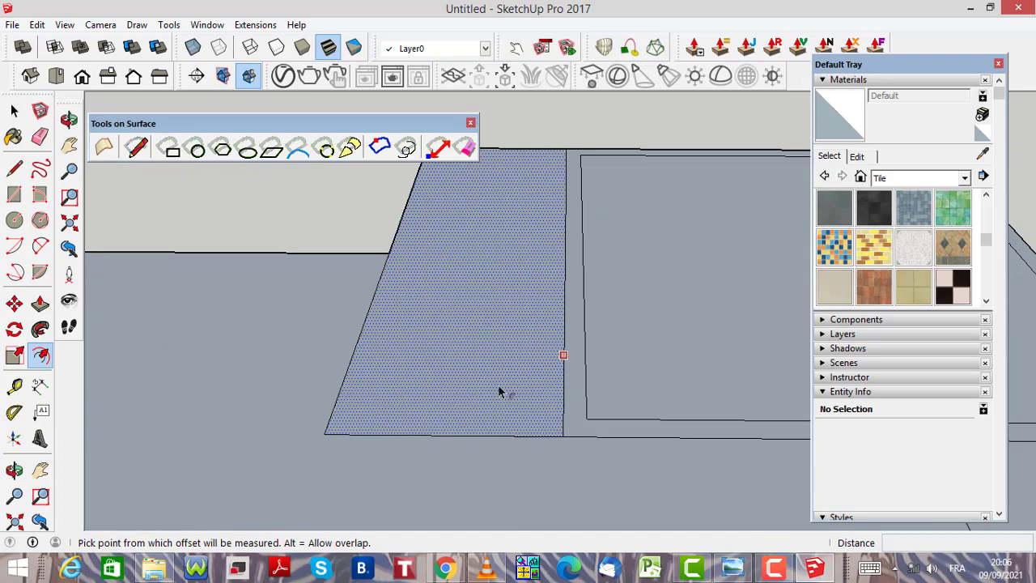
left_click(471, 287)
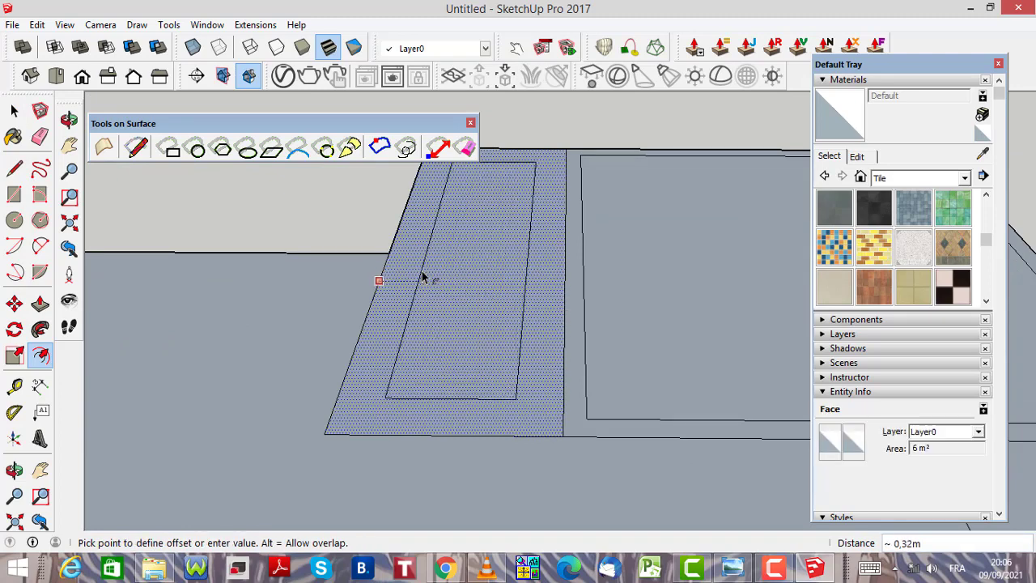
type("0,15")
key("Return")
scroll(437, 291, "down", 1)
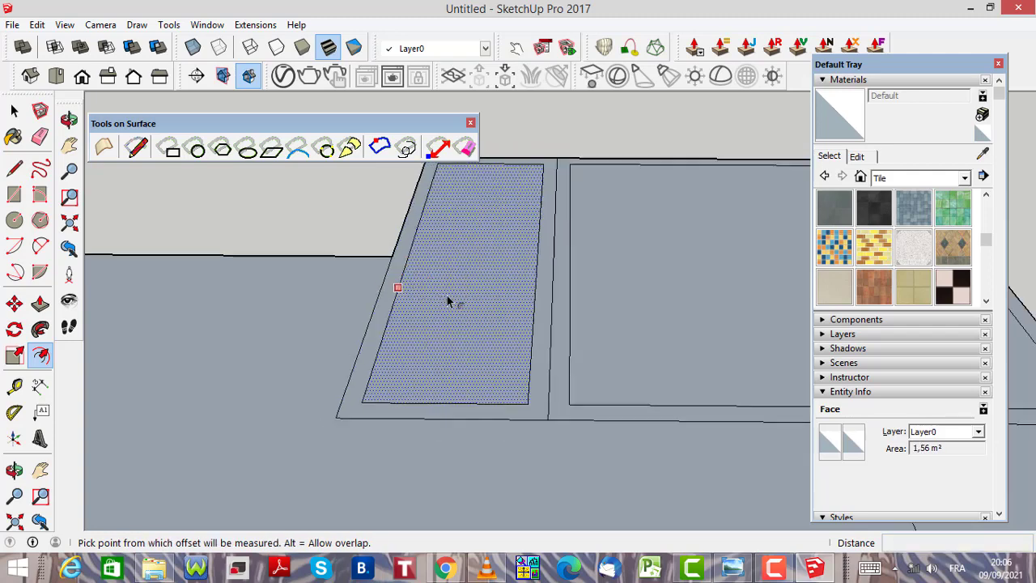
Extend both ends of the narrow room's inner outline to the shared dividing line with two 0.15 m edges
scroll(525, 252, "up", 3)
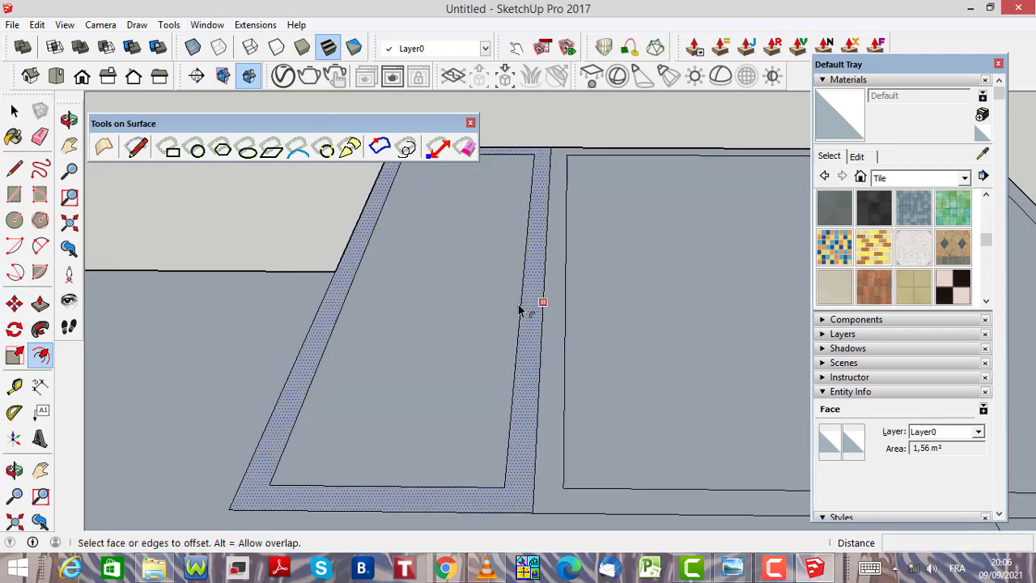
left_click(542, 337)
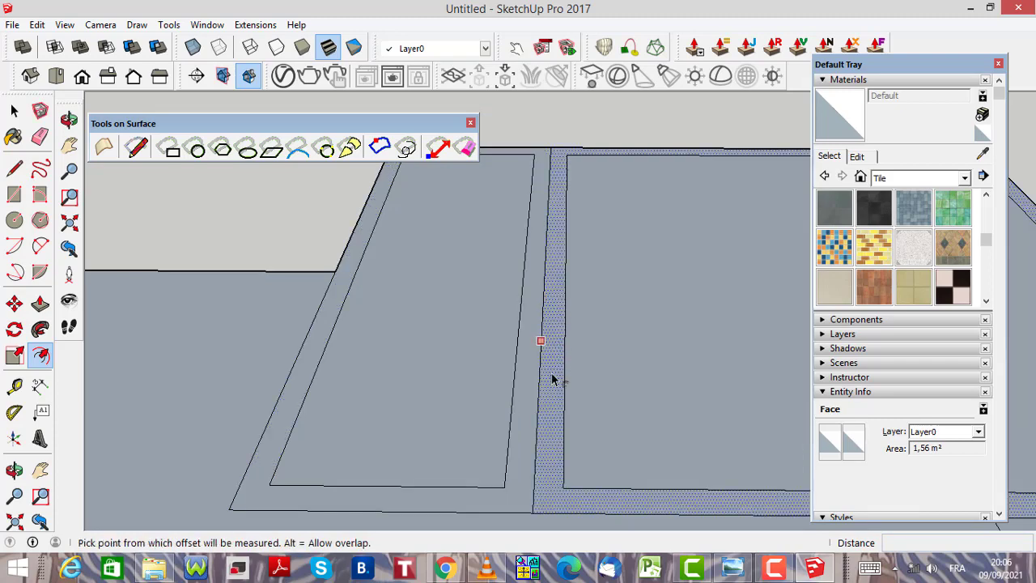
scroll(555, 379, "down", 3)
scroll(551, 200, "up", 3)
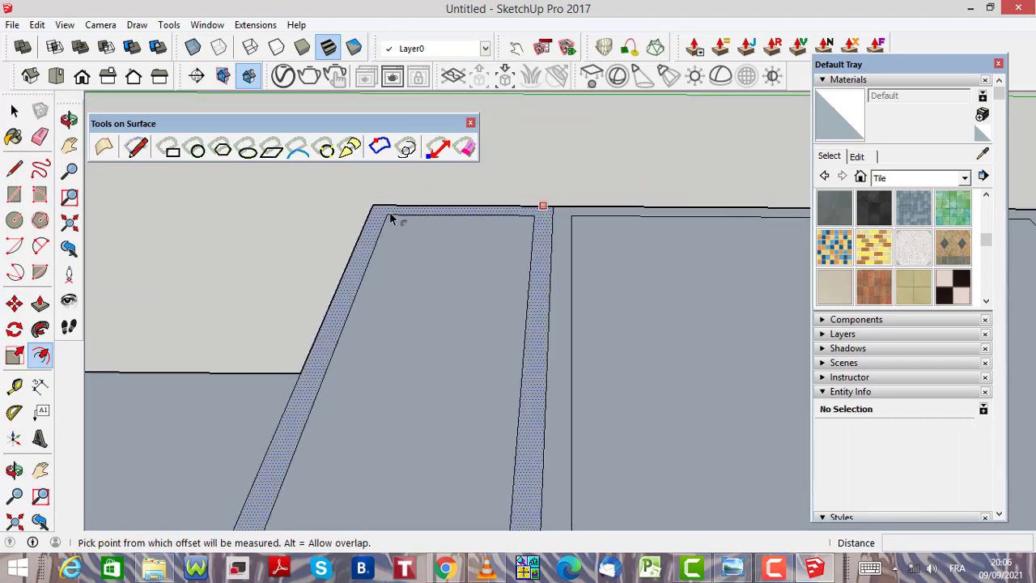
left_click(14, 168)
scroll(534, 217, "up", 2)
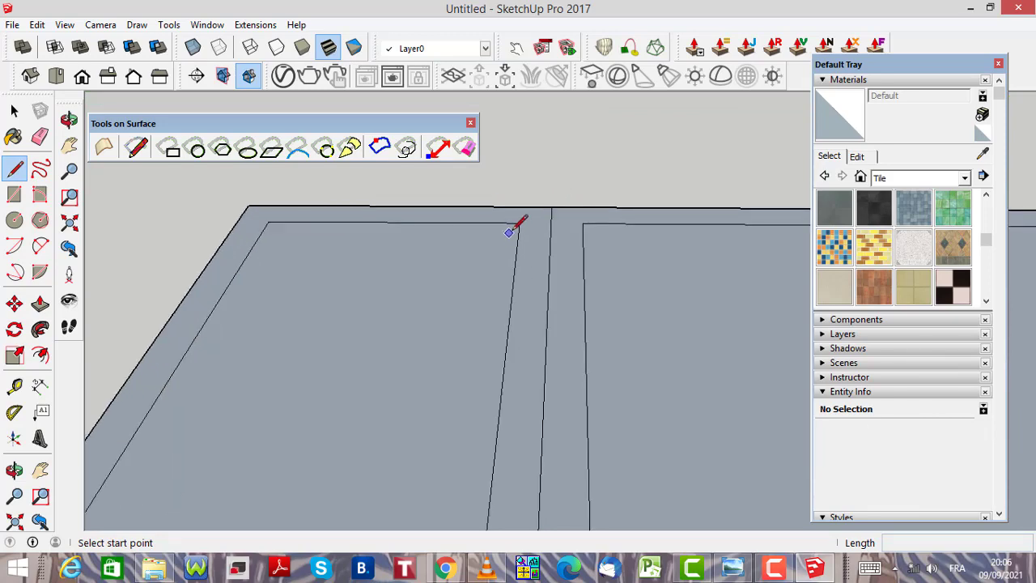
left_click(519, 223)
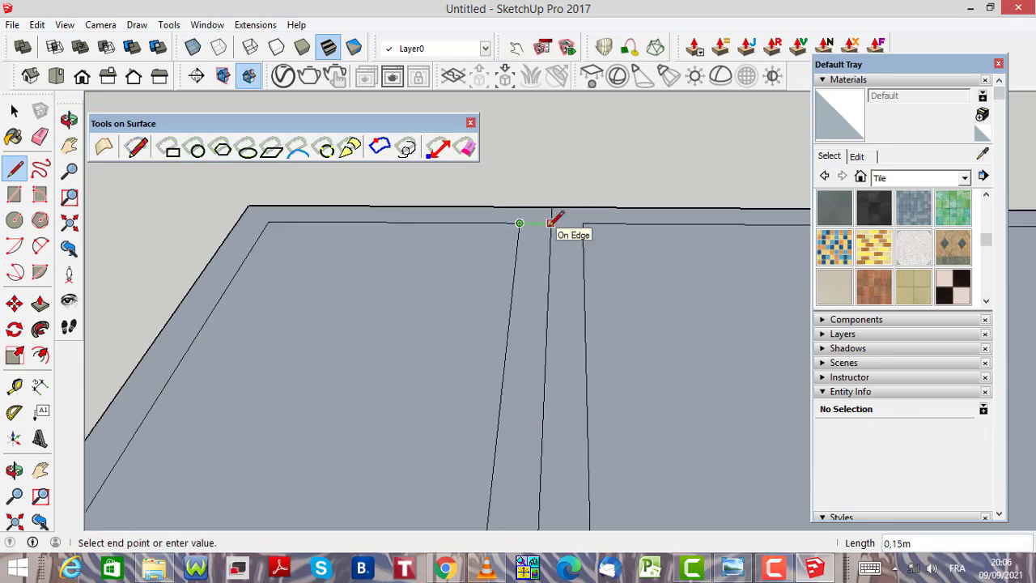
left_click(550, 223)
scroll(551, 214, "down", 5)
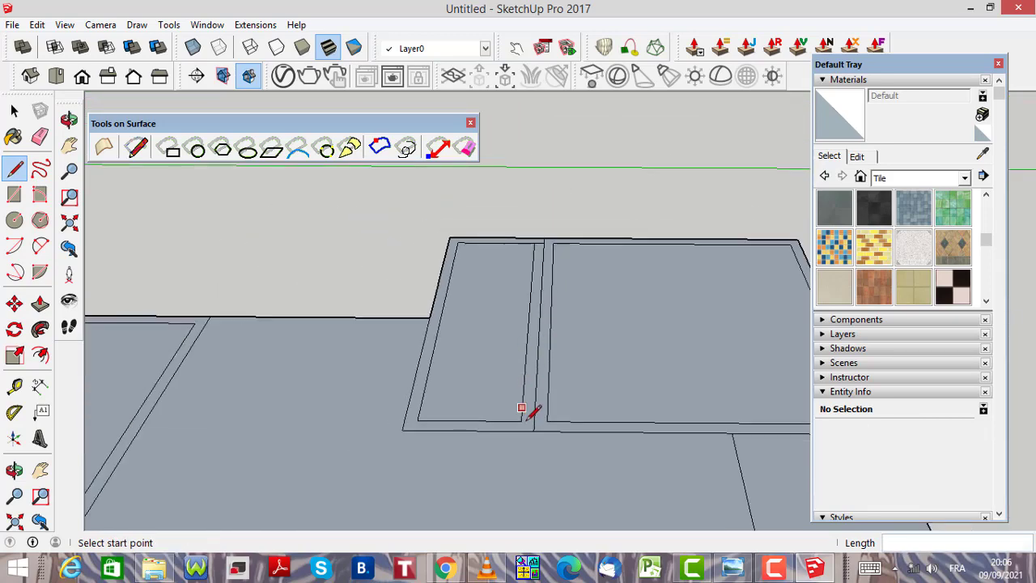
scroll(522, 409, "up", 3)
left_click(515, 418)
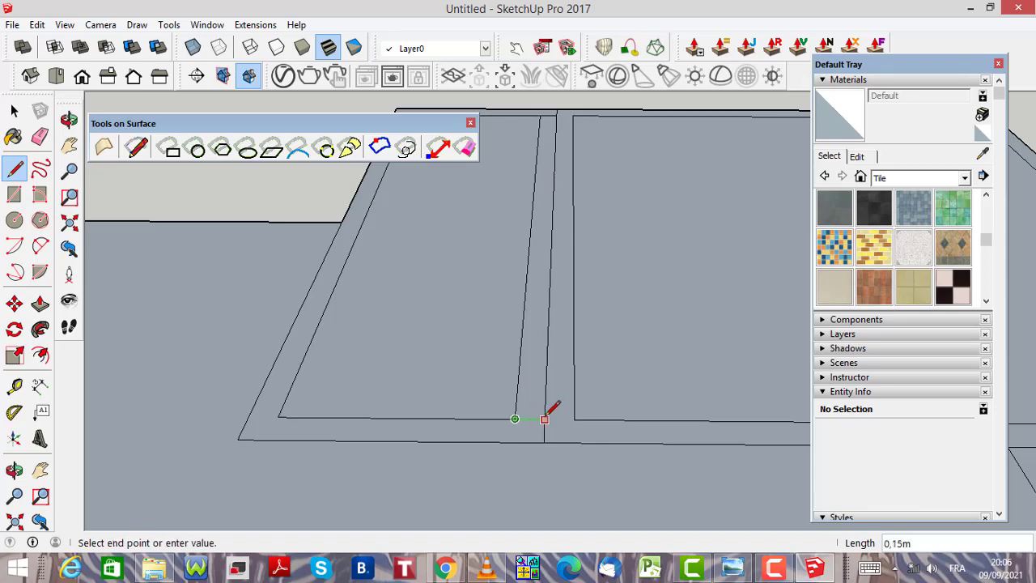
left_click(544, 419)
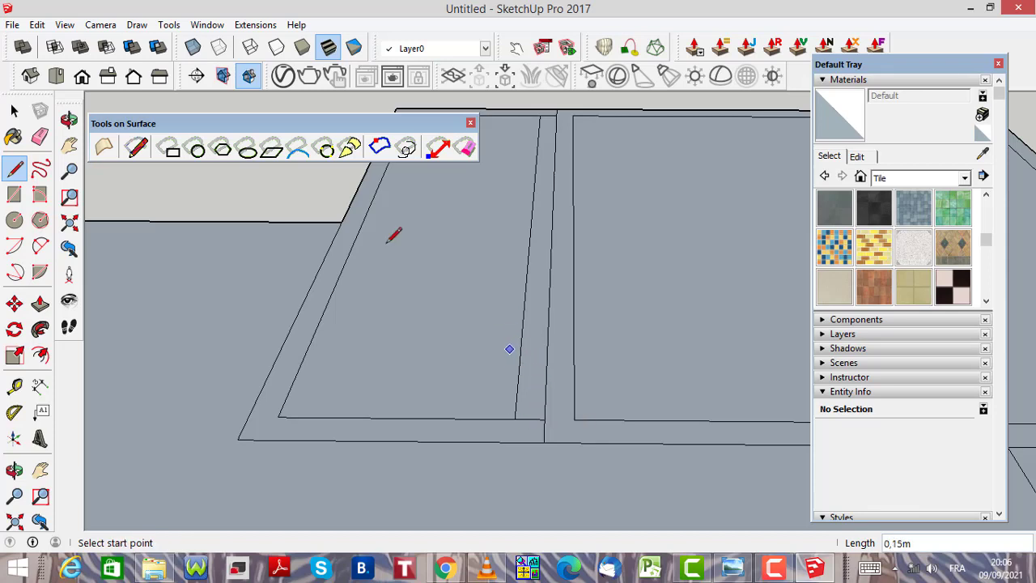
Delete the narrow room's inner edge alongside the dividing line, leaving a single wall thickness between the two back rooms
left_click(14, 111)
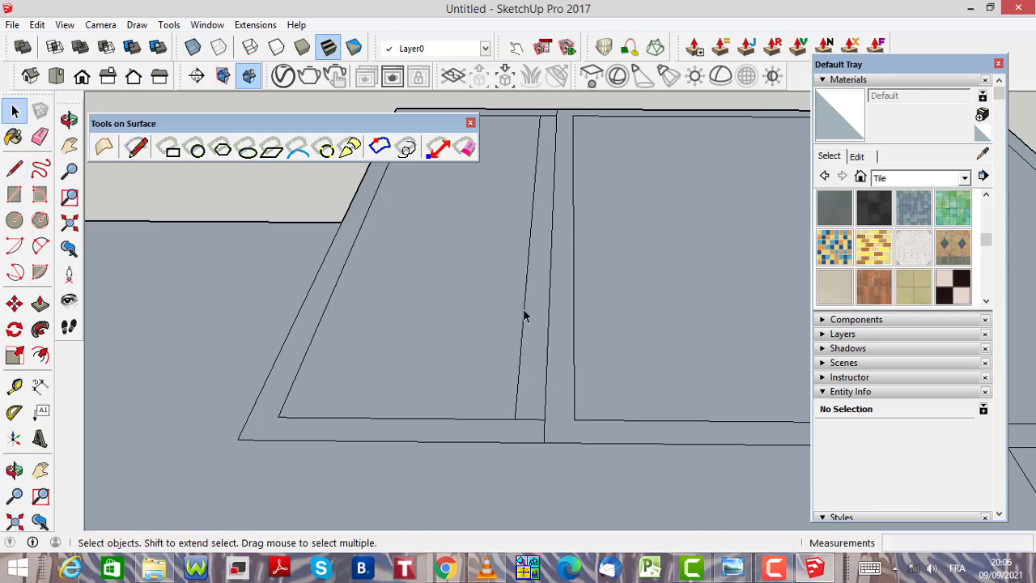
left_click(526, 316)
key("Delete")
scroll(550, 342, "down", 1)
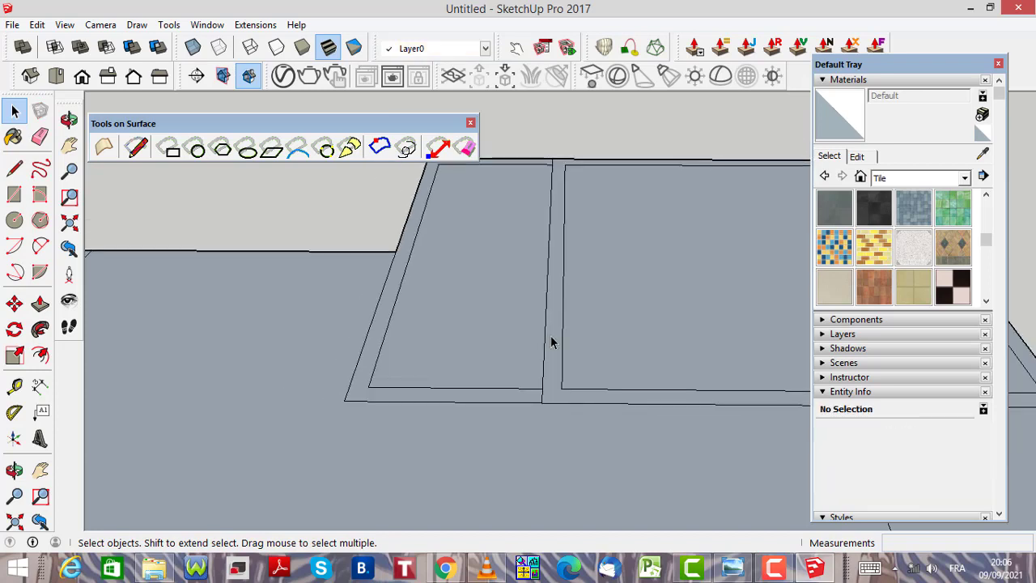
scroll(550, 342, "down", 1)
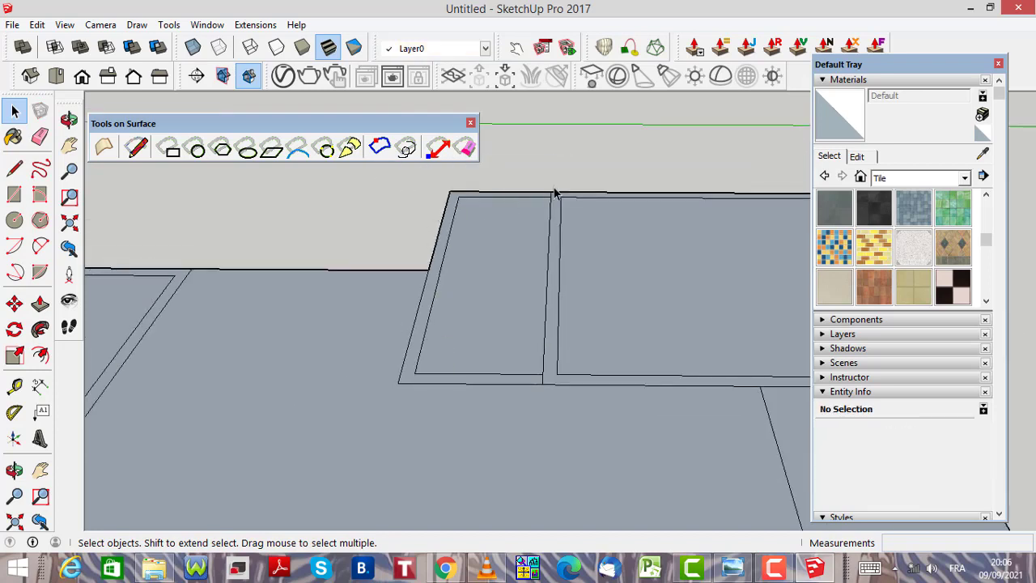
Delete the two 0.15 m stubs of the dividing line that cross the wall band at either end of the partition
scroll(555, 192, "up", 2)
scroll(557, 193, "up", 5)
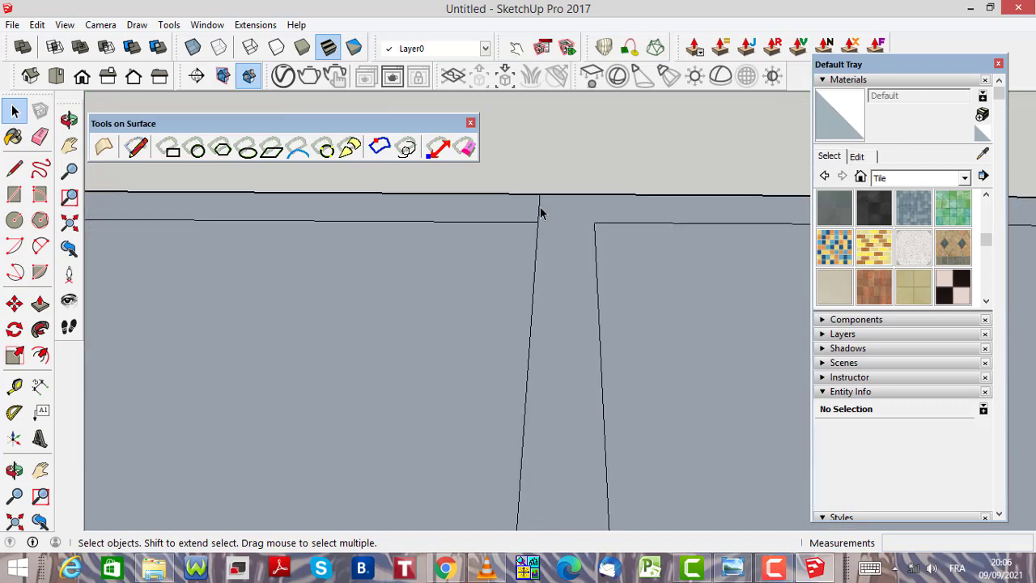
left_click(539, 212)
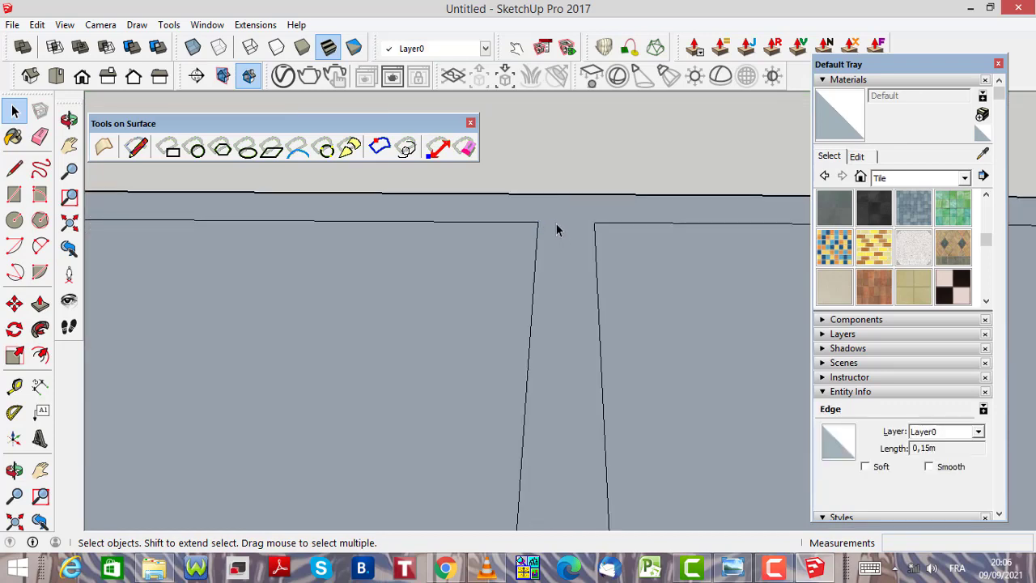
scroll(558, 218, "down", 4)
middle_click_drag(558, 224, 550, 370)
scroll(549, 380, "up", 4)
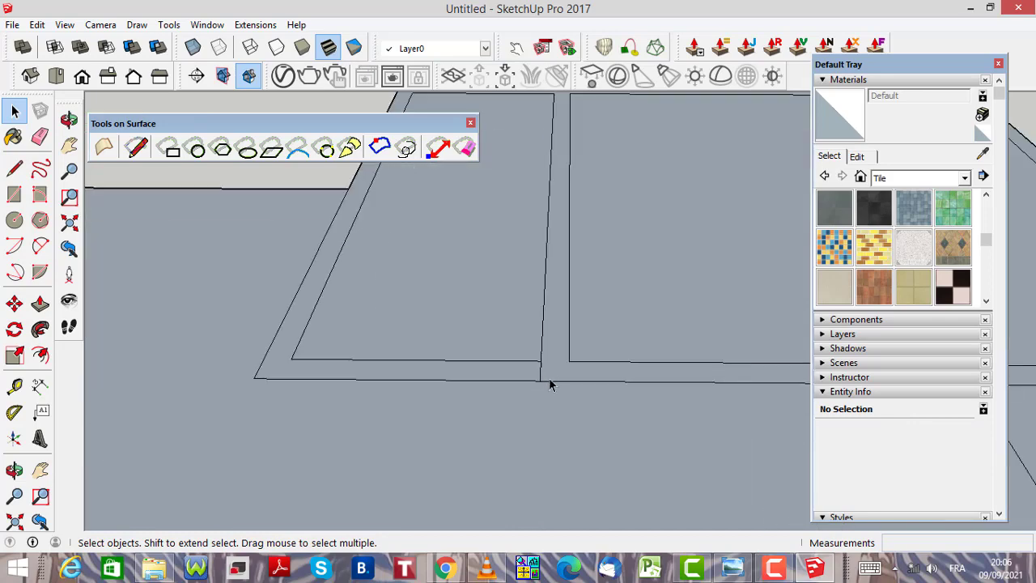
left_click(541, 374)
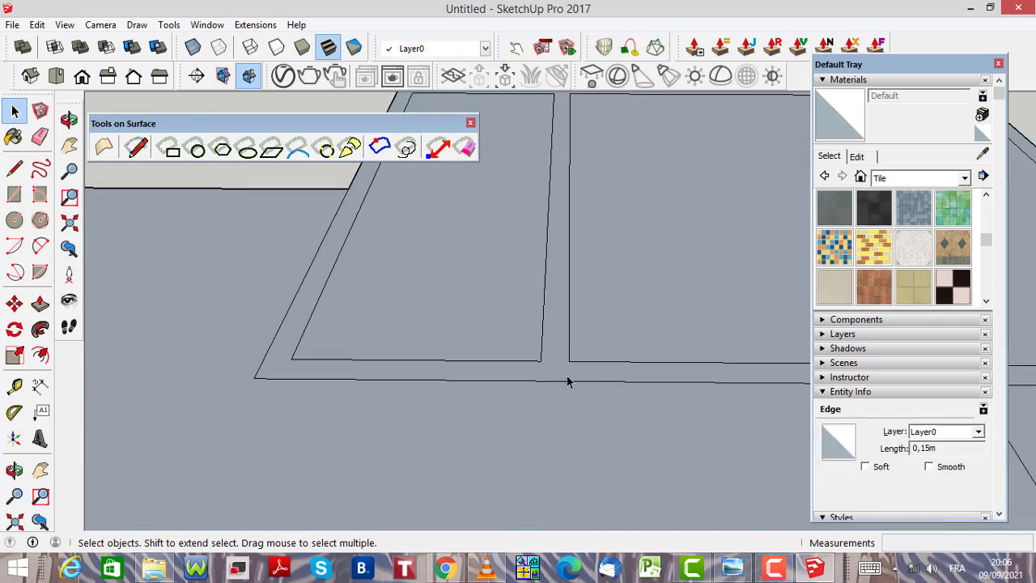
left_click(567, 376)
scroll(564, 377, "down", 3)
scroll(511, 372, "down", 2)
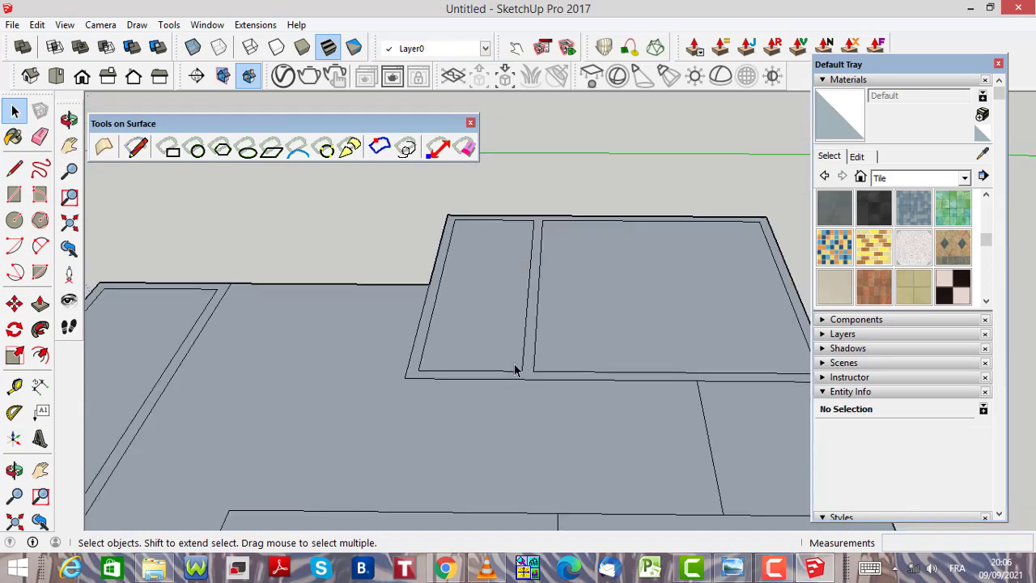
scroll(548, 365, "up", 4)
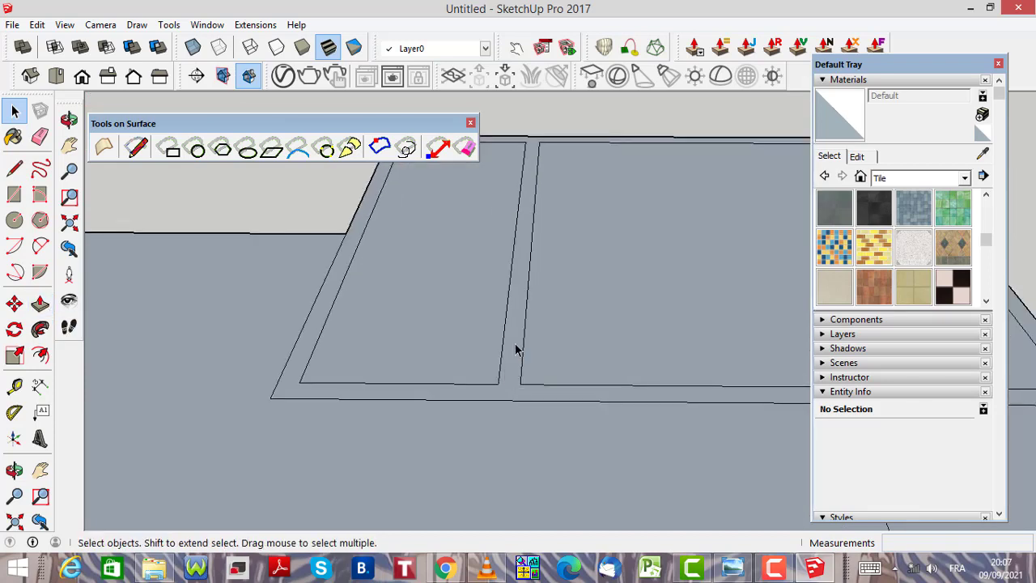
scroll(516, 356, "down", 2)
scroll(518, 367, "down", 6)
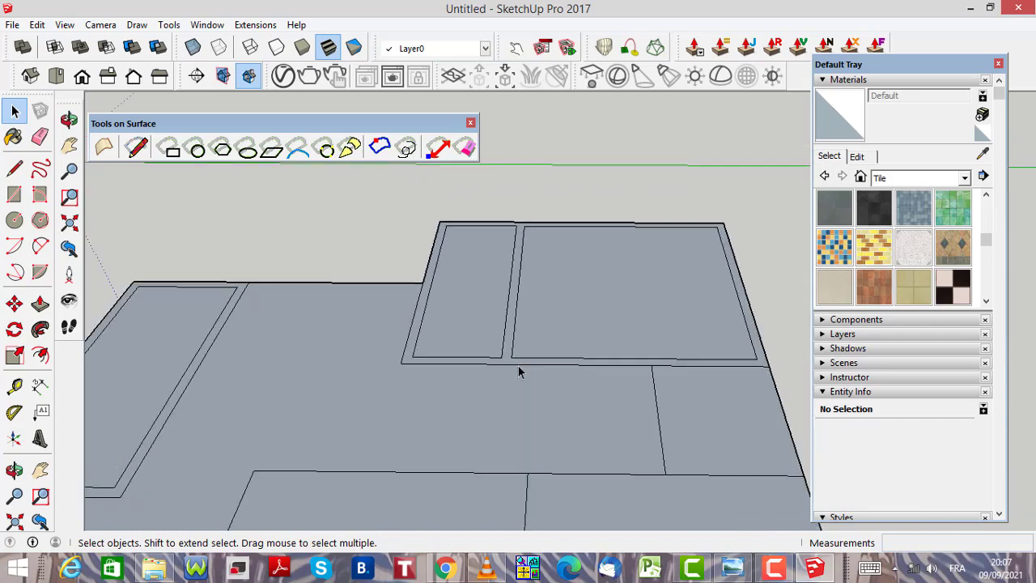
Offset the outline of the 12.25 m² room at the plan's outer corner inward by 0.15 m
scroll(352, 431, "up", 6)
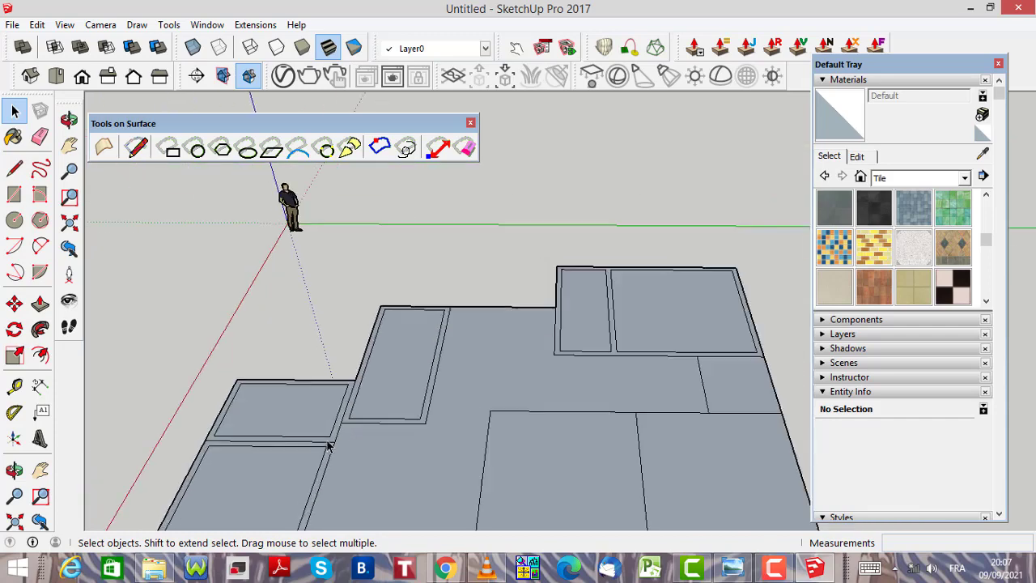
scroll(412, 341, "down", 5)
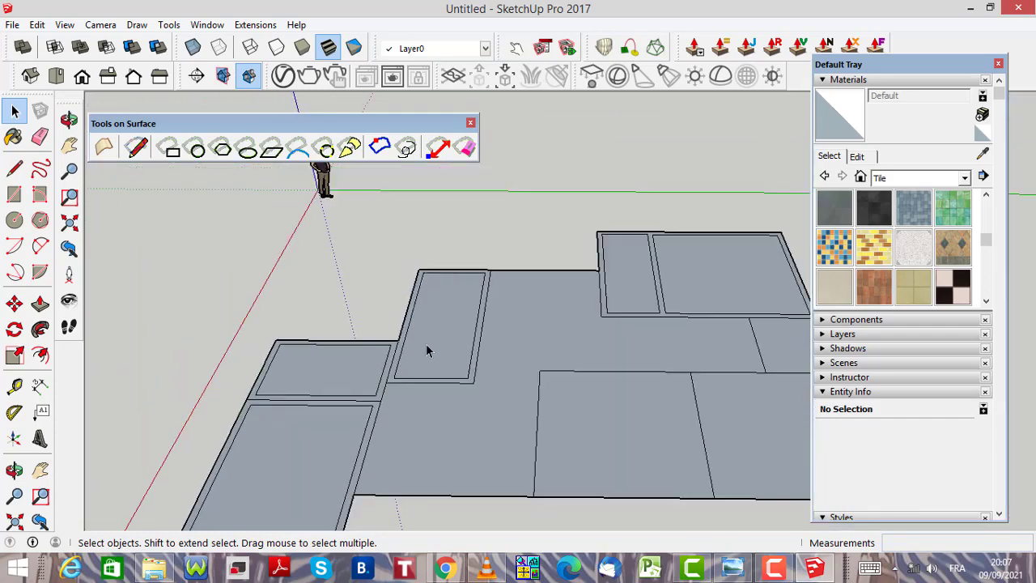
scroll(712, 349, "up", 4)
scroll(556, 362, "up", 2)
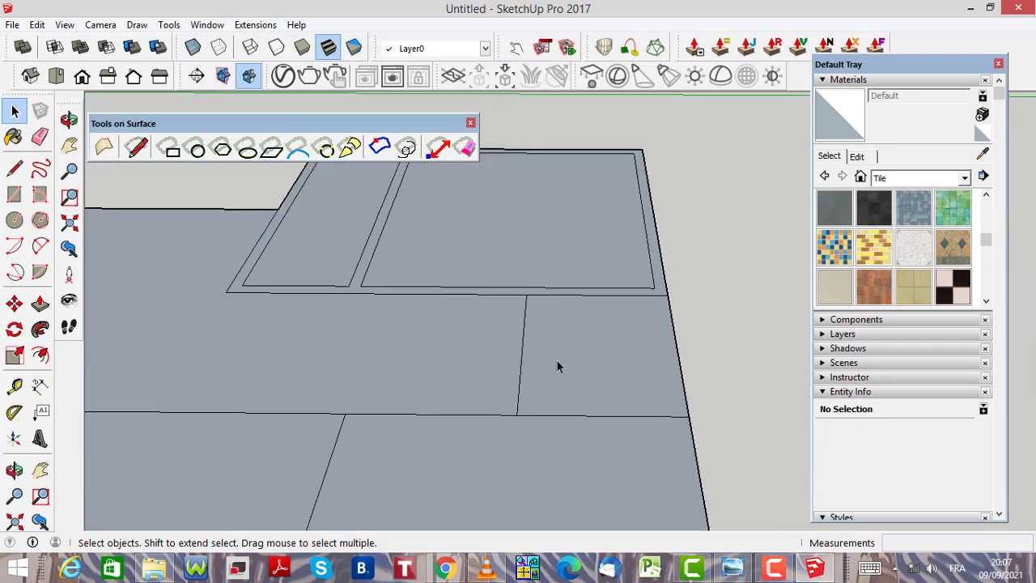
scroll(538, 374, "down", 3)
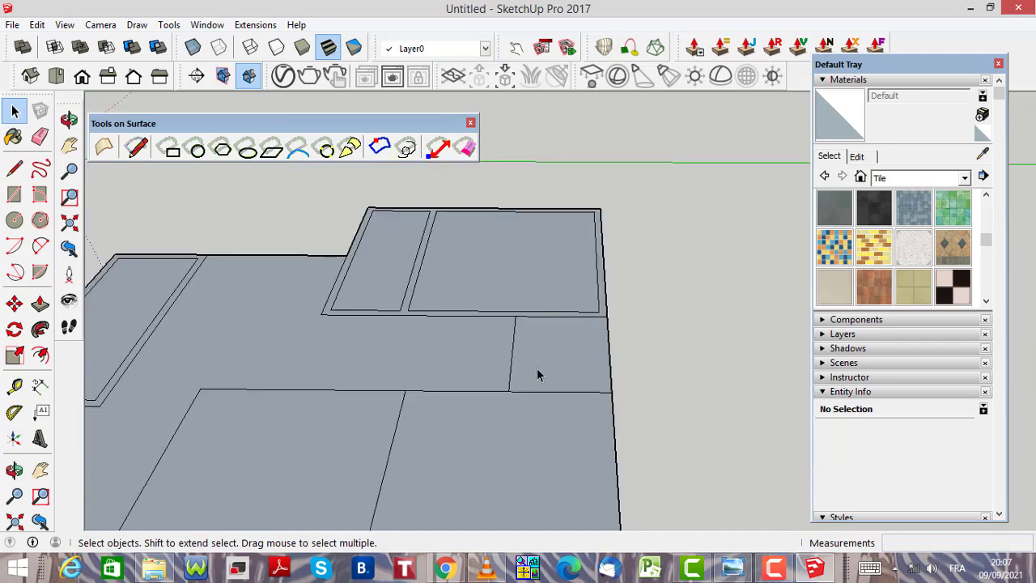
left_click(41, 357)
middle_click_drag(485, 372, 492, 398)
scroll(492, 398, "up", 3)
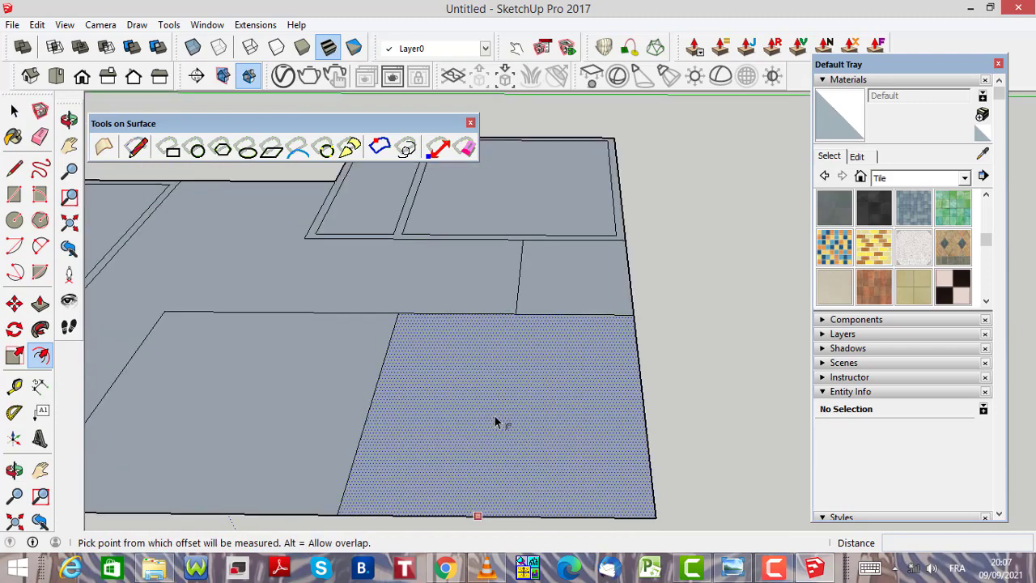
left_click(502, 413)
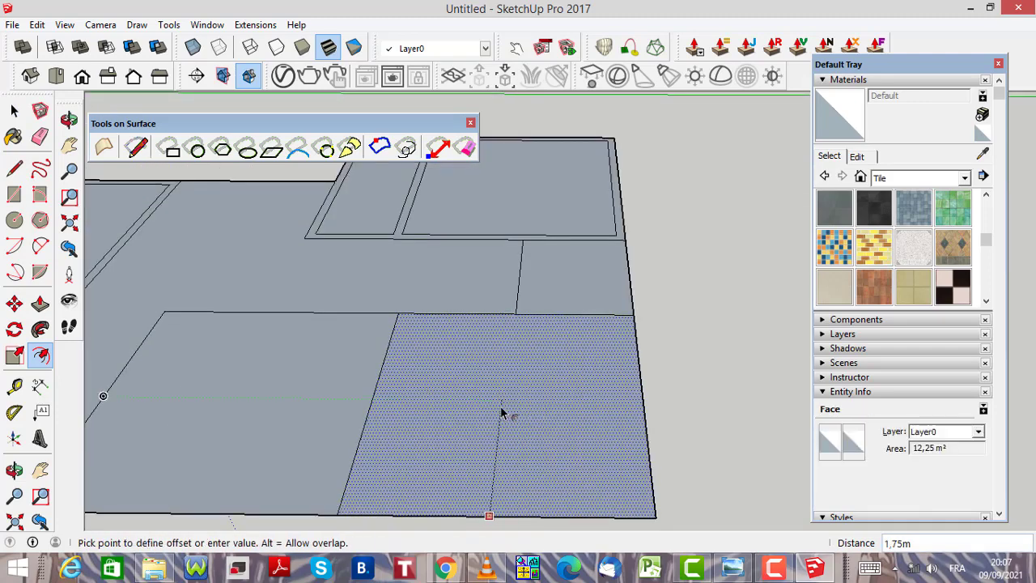
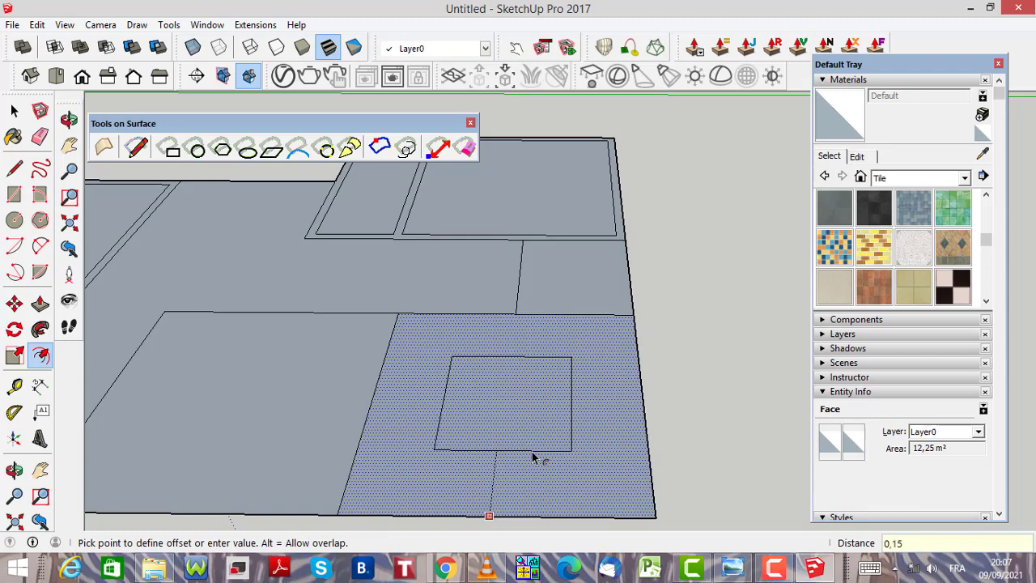
key("Return")
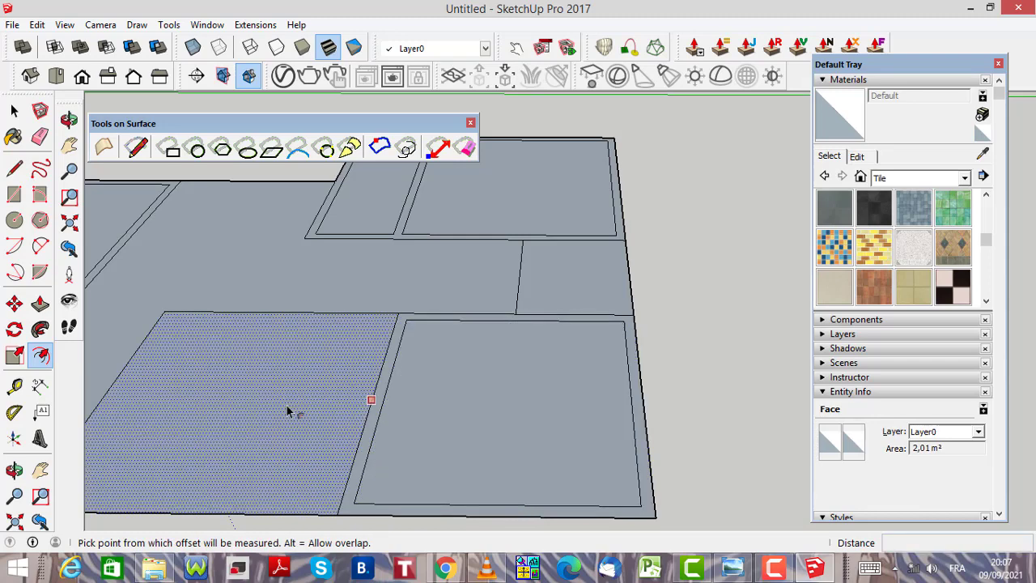
scroll(288, 400, "down", 3)
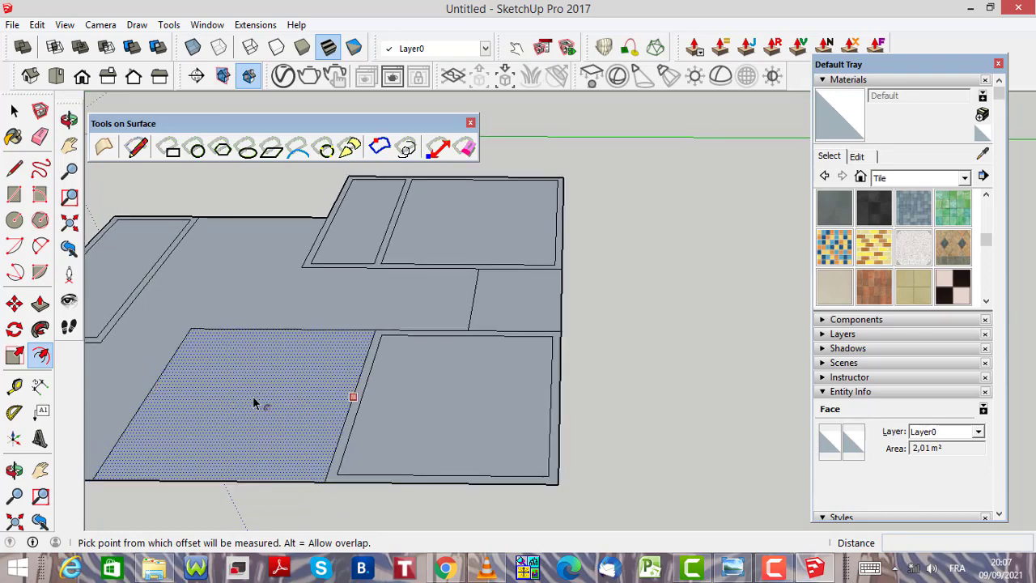
scroll(231, 403, "up", 2)
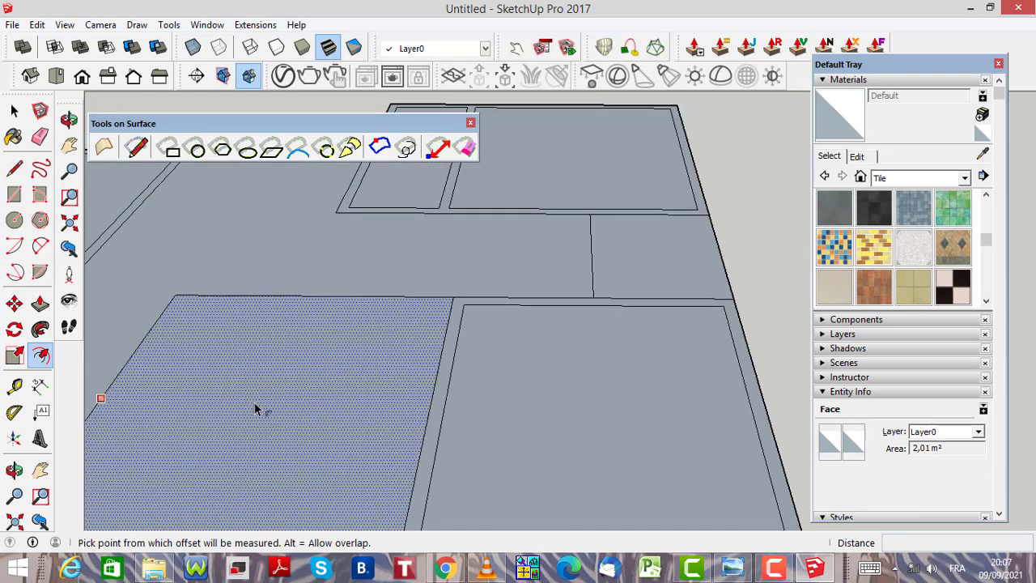
scroll(287, 396, "down", 2)
left_click(308, 393)
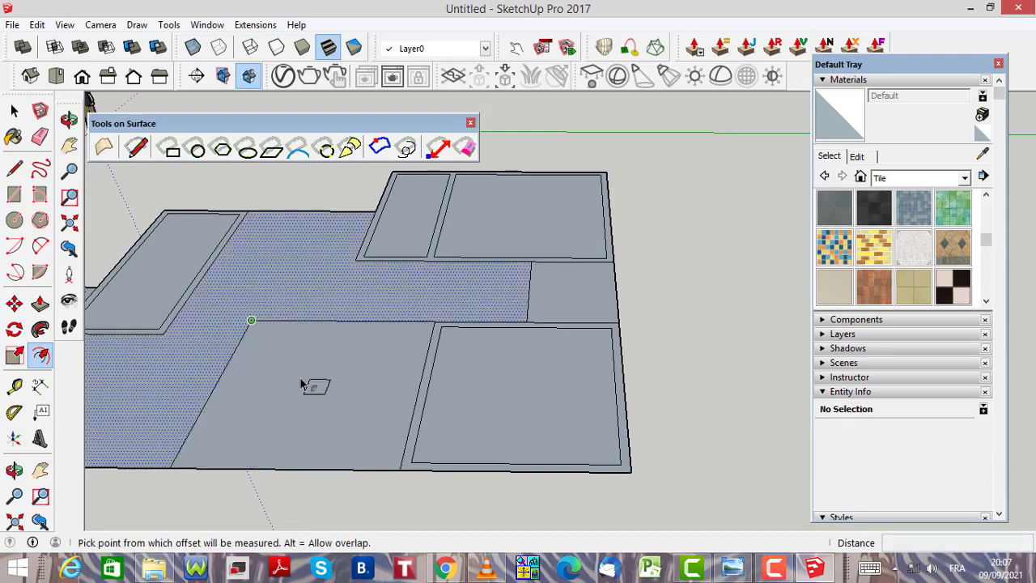
left_click(37, 24)
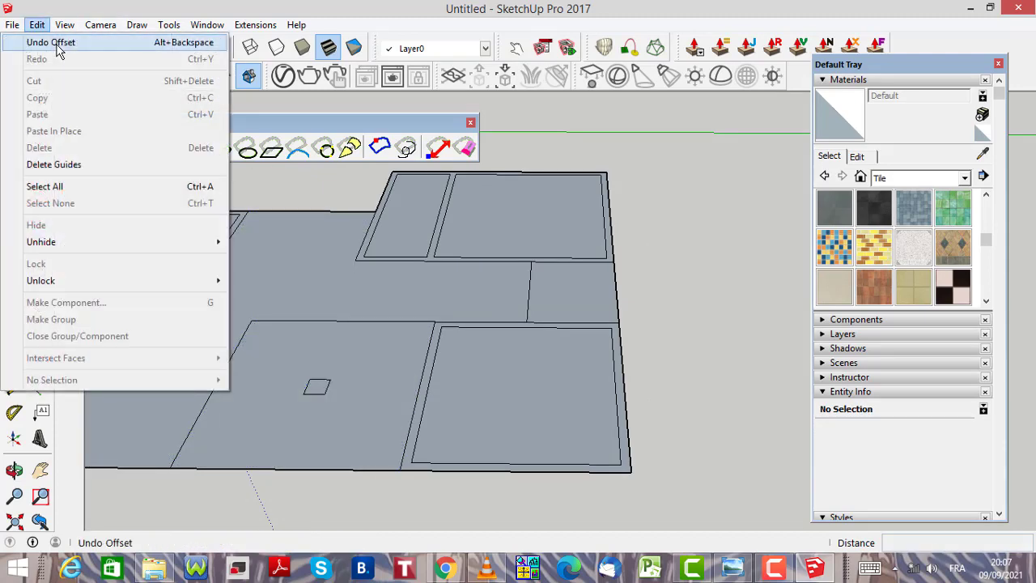
left_click(40, 42)
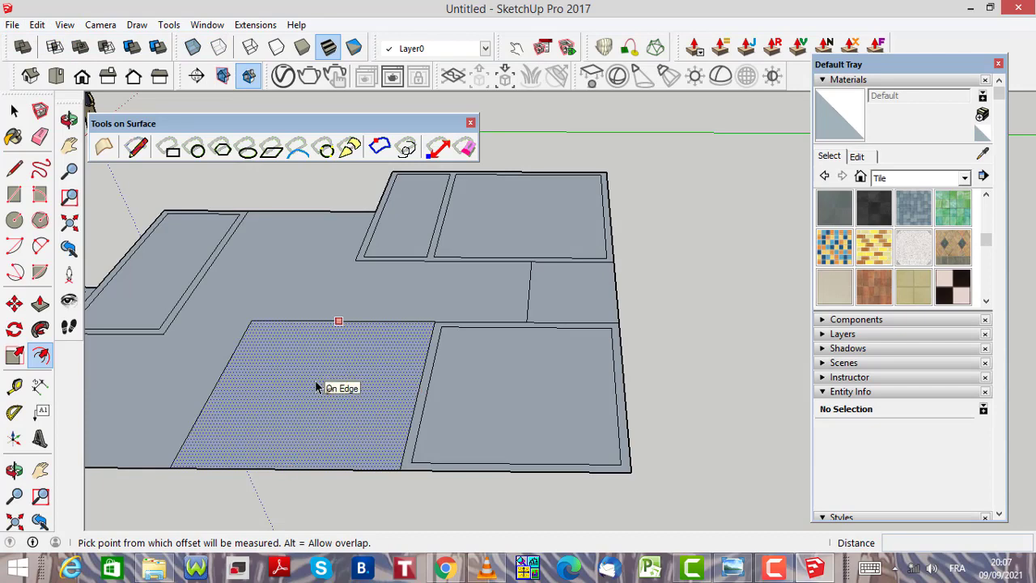
Offset the outline of the room adjoining the newly offset corner room inward by 0.15 m
scroll(316, 388, "up", 2)
left_click(313, 395)
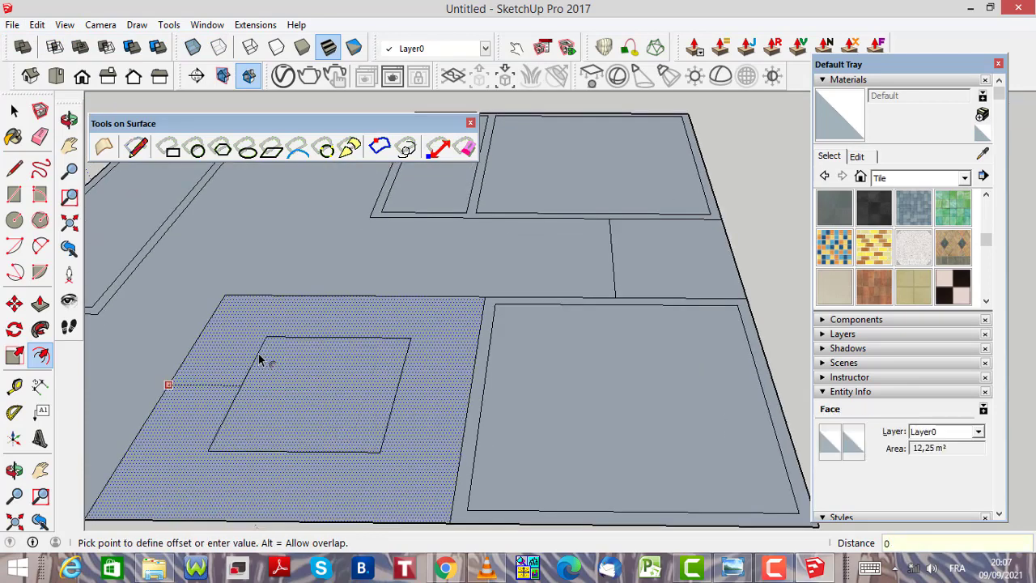
type("0,15")
key("Return")
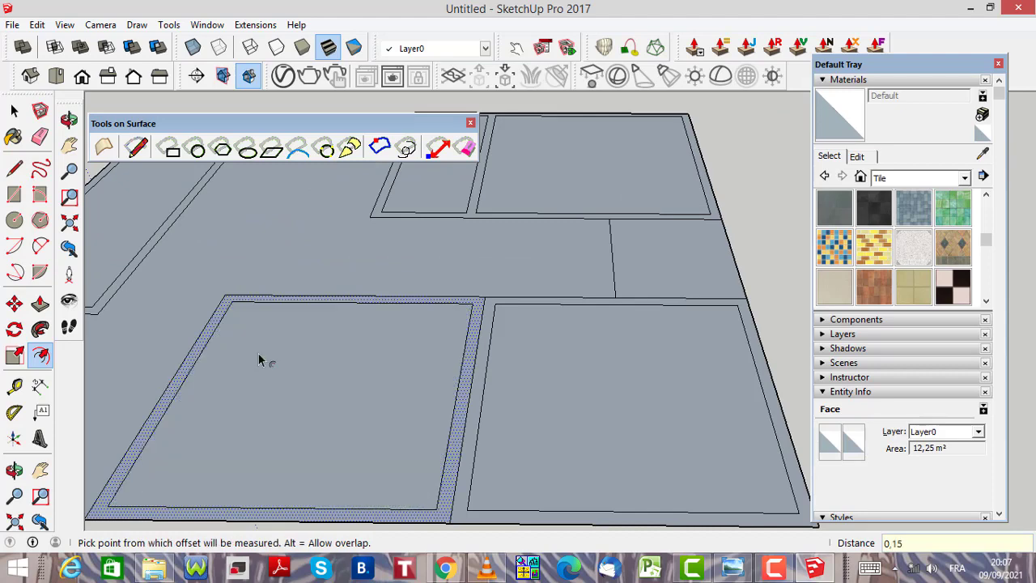
Offset the small 3.5 m² room at the end of the corridor inward by 0.15 m
scroll(429, 400, "down", 2)
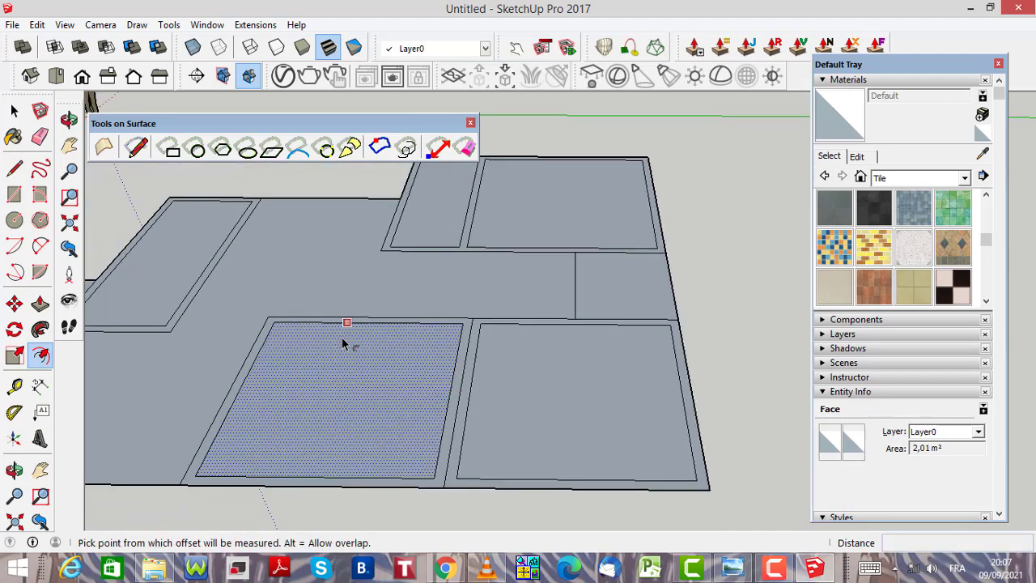
scroll(452, 323, "up", 3)
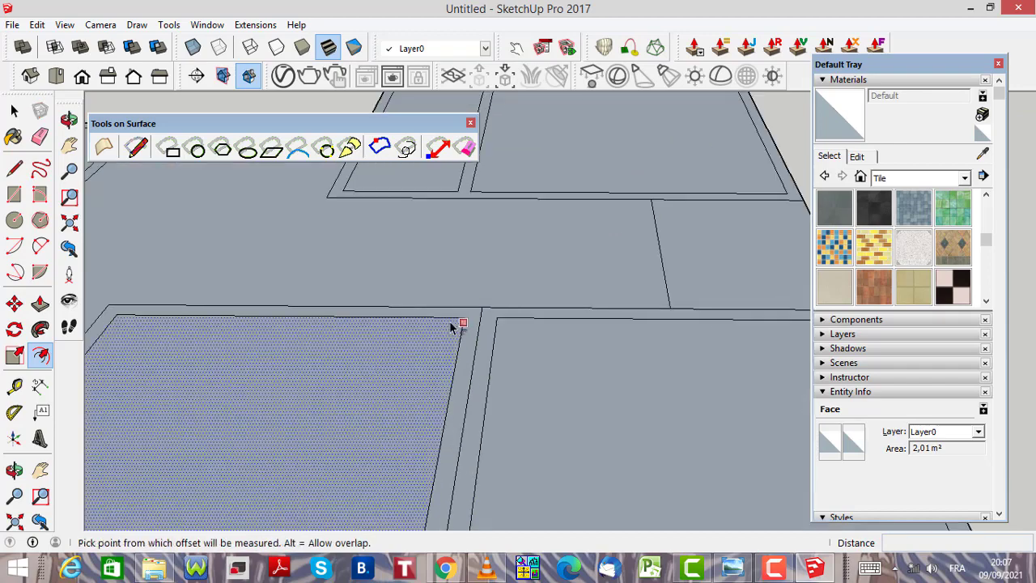
scroll(481, 322, "down", 3)
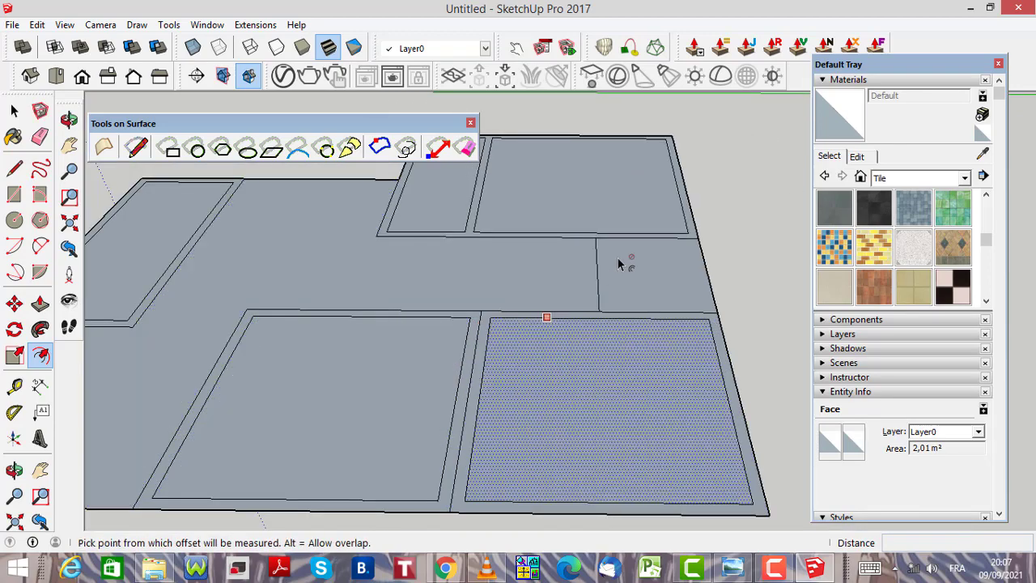
scroll(636, 231, "up", 3)
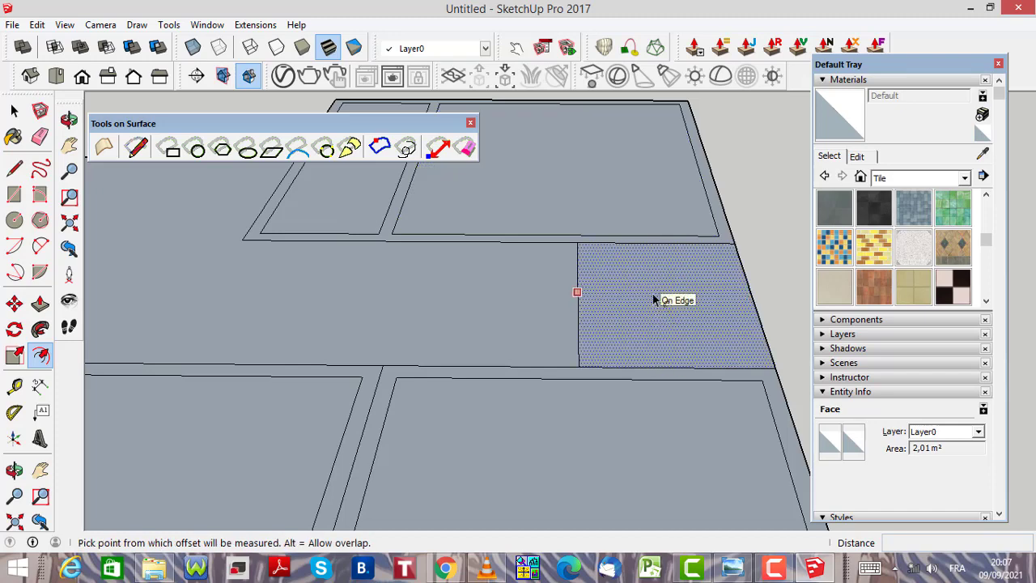
left_click(658, 301)
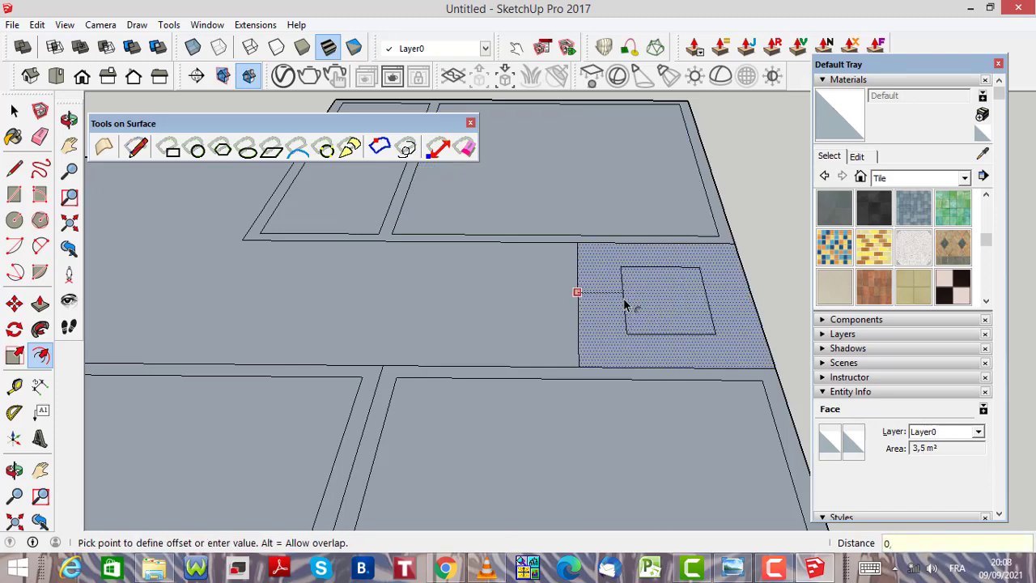
type("0,15")
key("Return")
Examine the remaining central hall and corridor area and its boundaries with the surrounding offset rooms
scroll(624, 291, "down", 2)
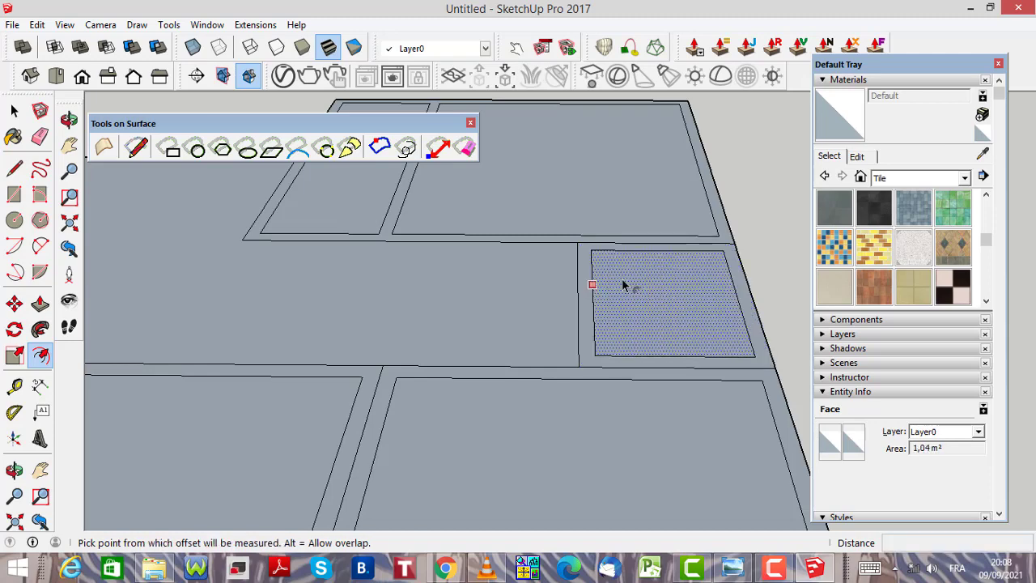
scroll(332, 332, "down", 4)
scroll(353, 313, "down", 2)
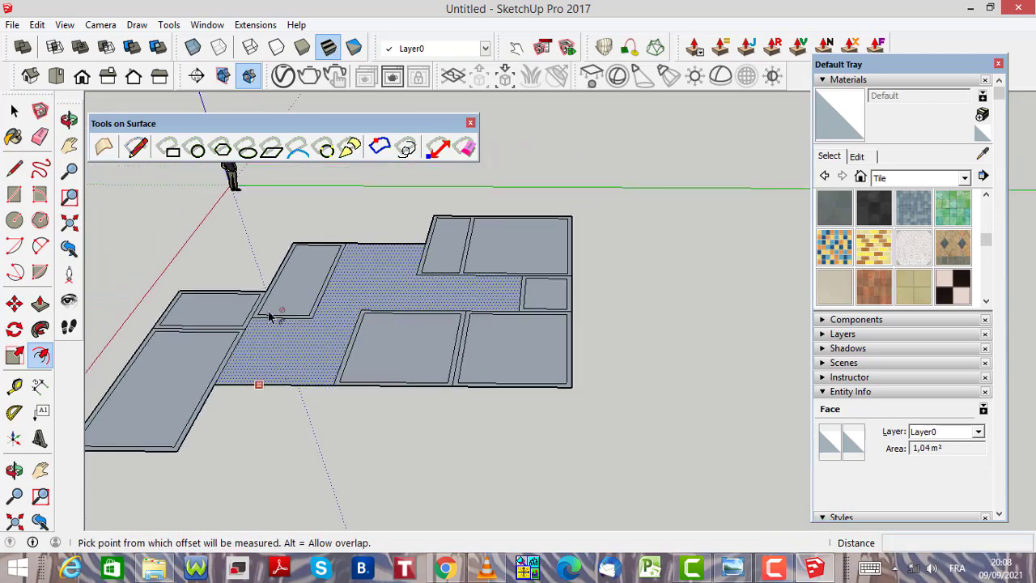
scroll(291, 297, "up", 3)
scroll(201, 418, "up", 1)
scroll(201, 421, "up", 1)
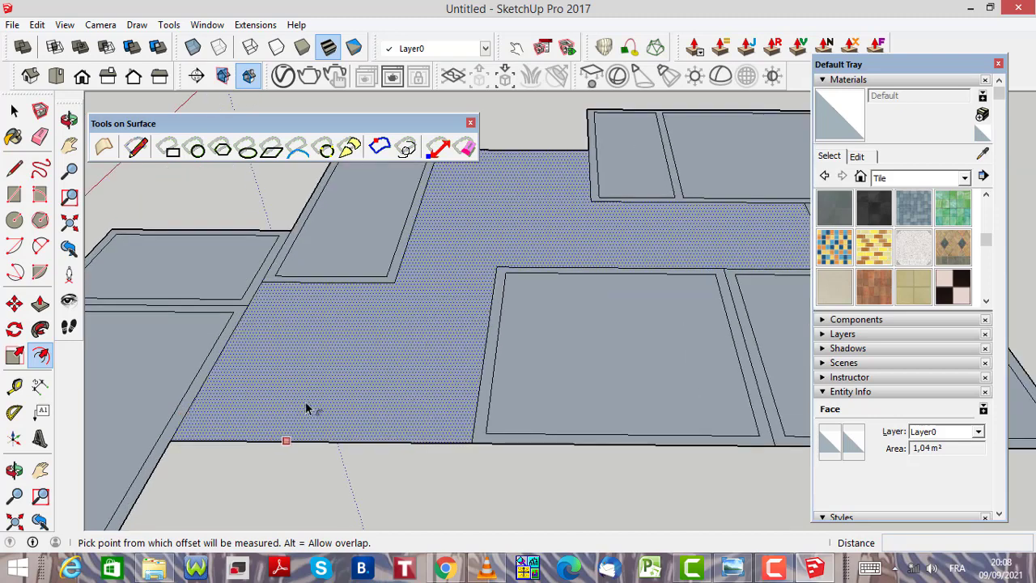
scroll(465, 388, "down", 3)
scroll(485, 296, "up", 3)
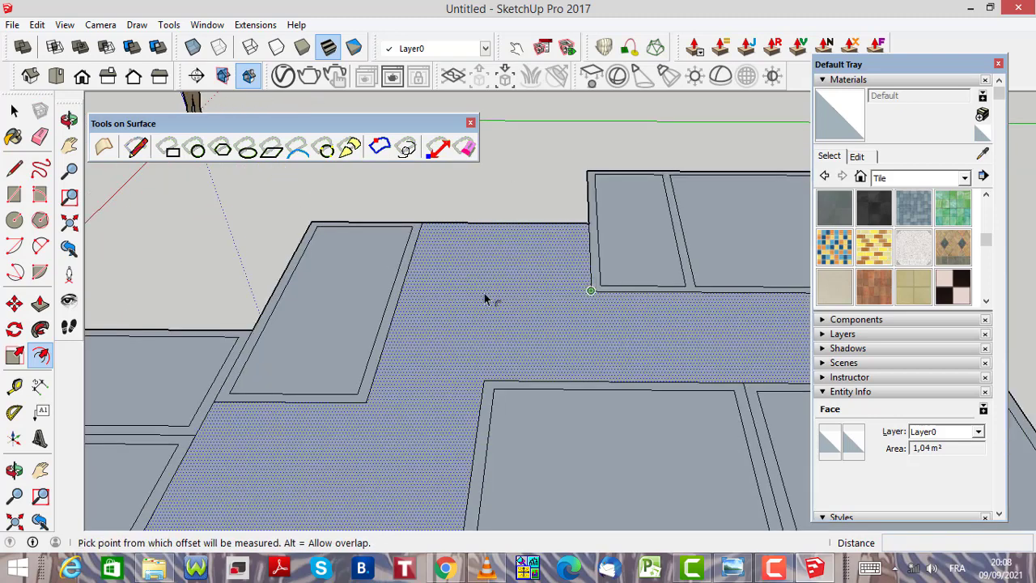
scroll(457, 263, "up", 2)
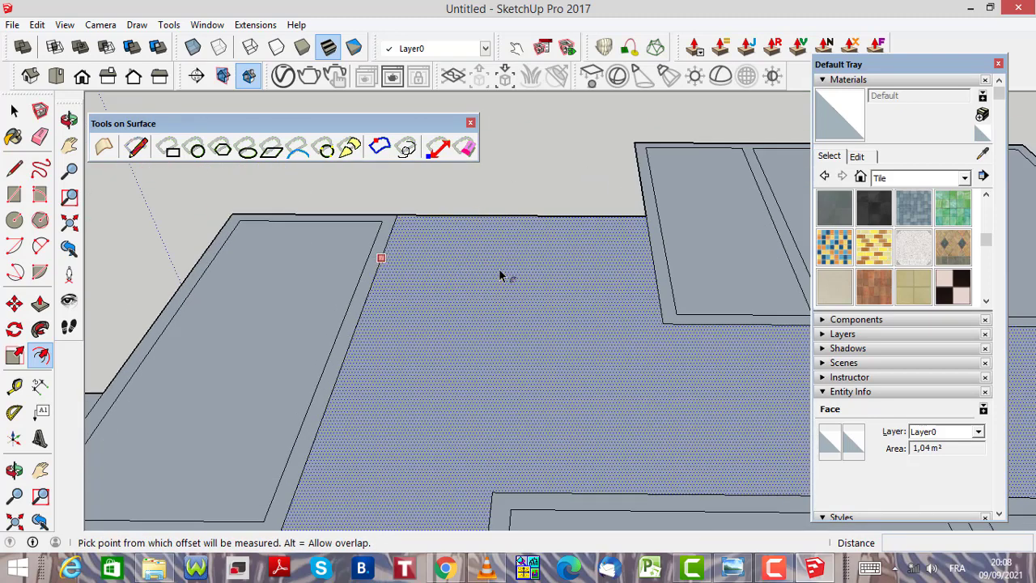
scroll(477, 301, "down", 2)
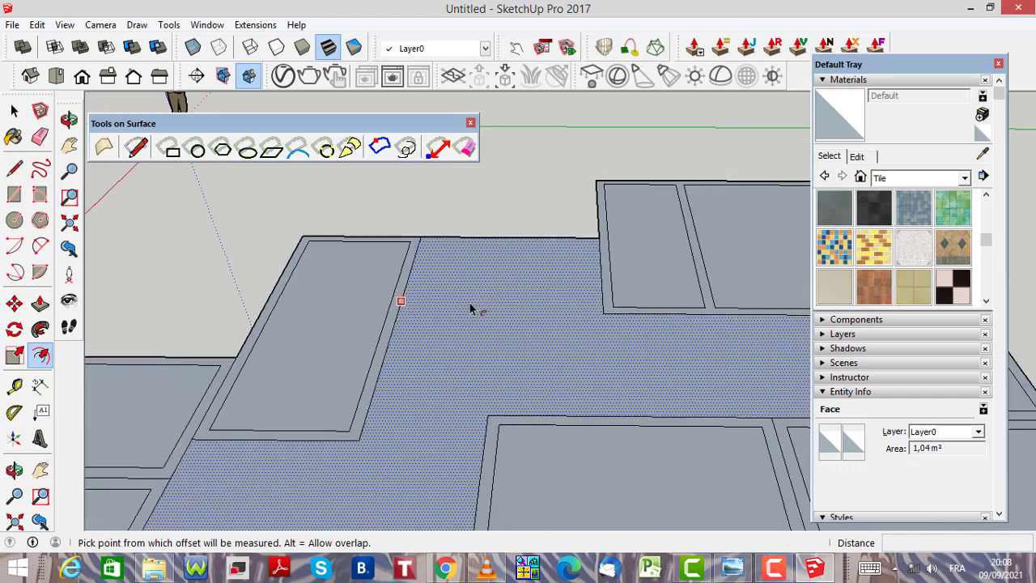
scroll(473, 306, "down", 3)
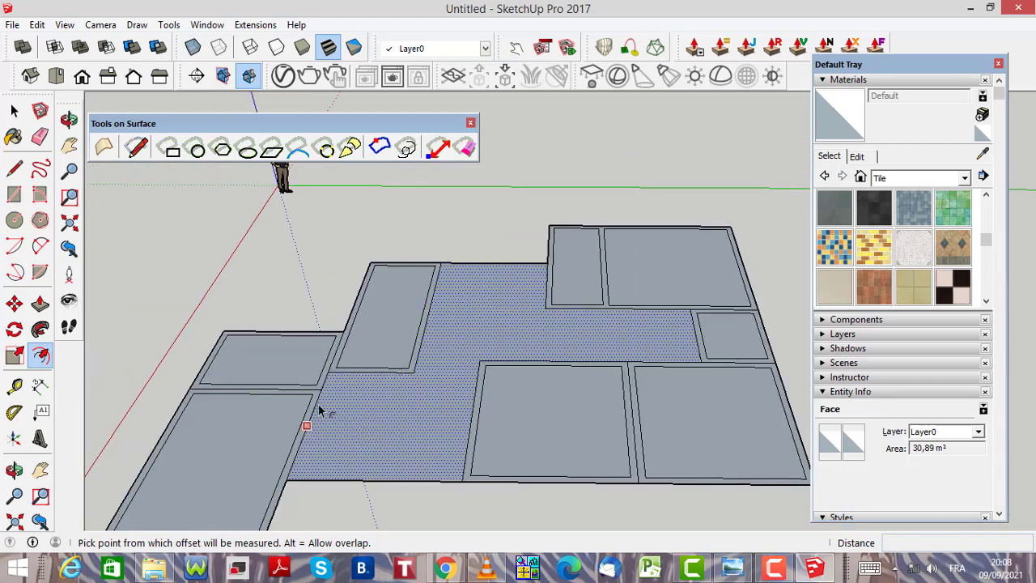
Draw a 3.15 m line parallel to the hall's outer edge, from the narrow room's inner corner to the opposite room's wall
left_click(14, 110)
scroll(537, 245, "up", 1)
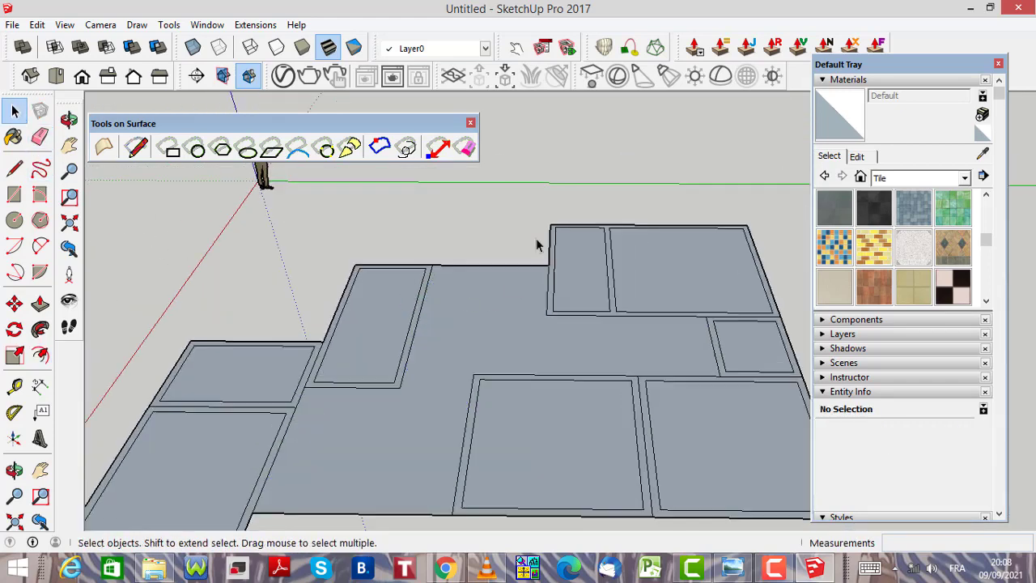
scroll(536, 245, "up", 3)
scroll(350, 317, "down", 1)
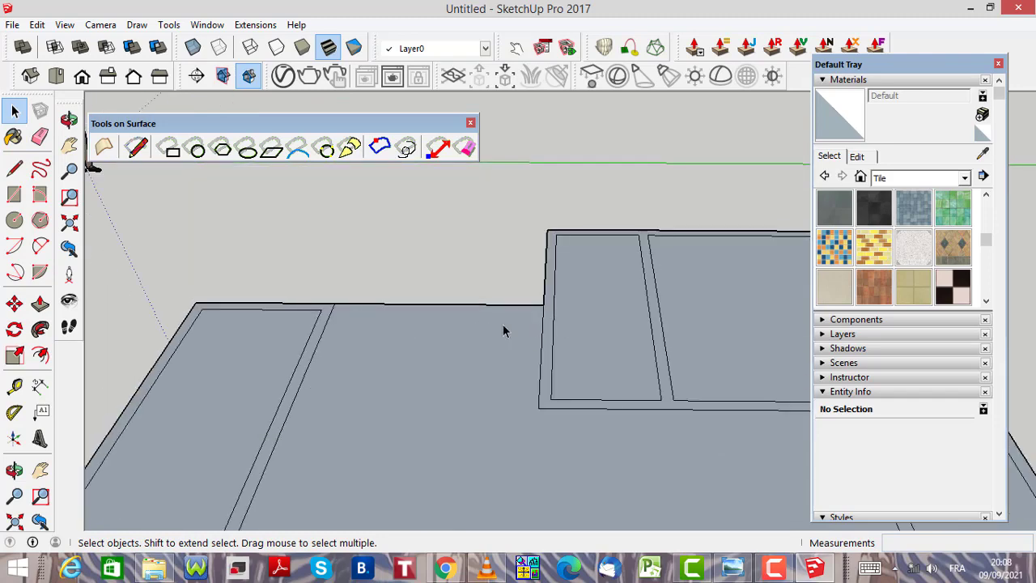
scroll(354, 307, "up", 3)
key("l")
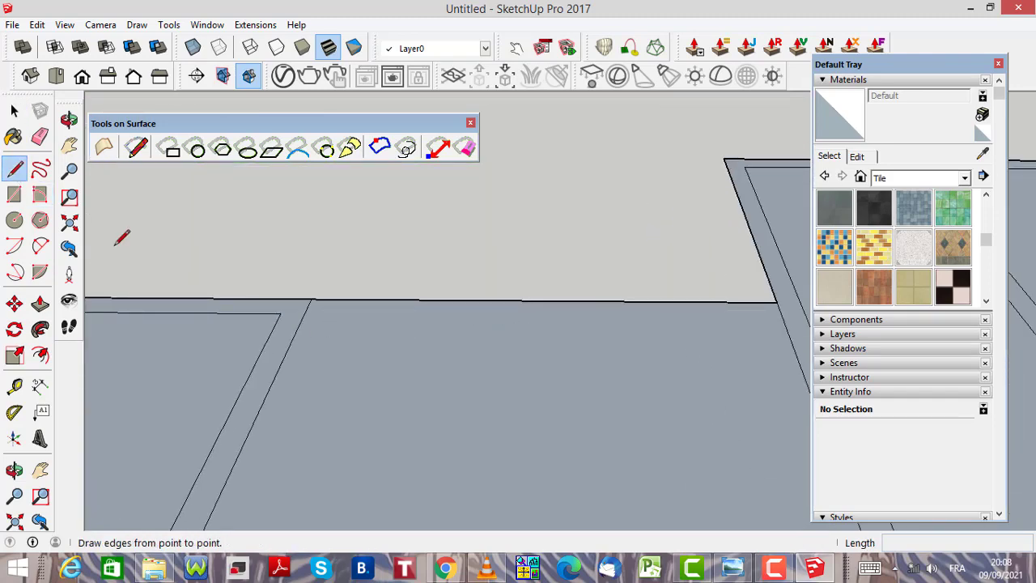
left_click(280, 313)
scroll(400, 326, "down", 2)
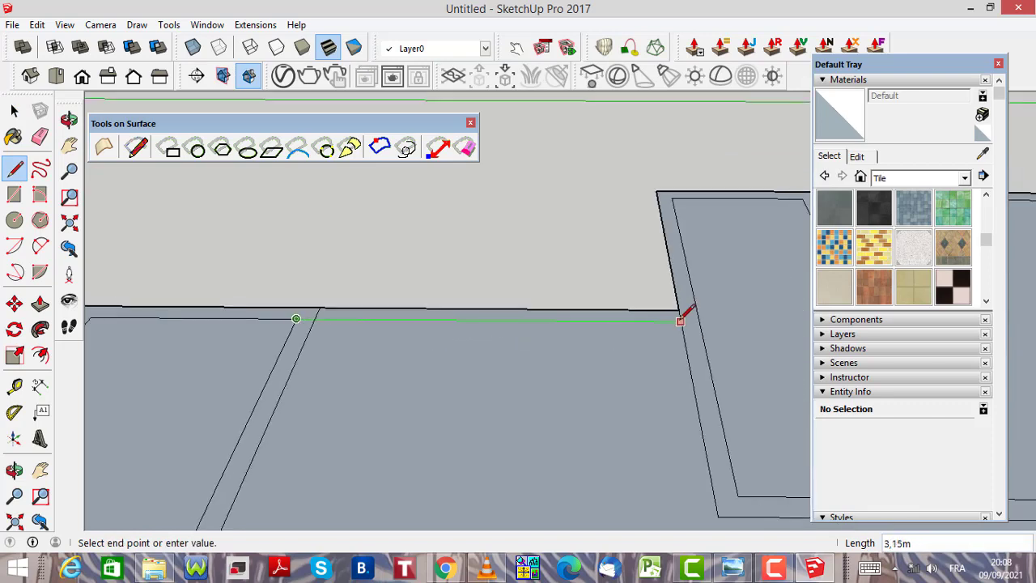
left_click(680, 320)
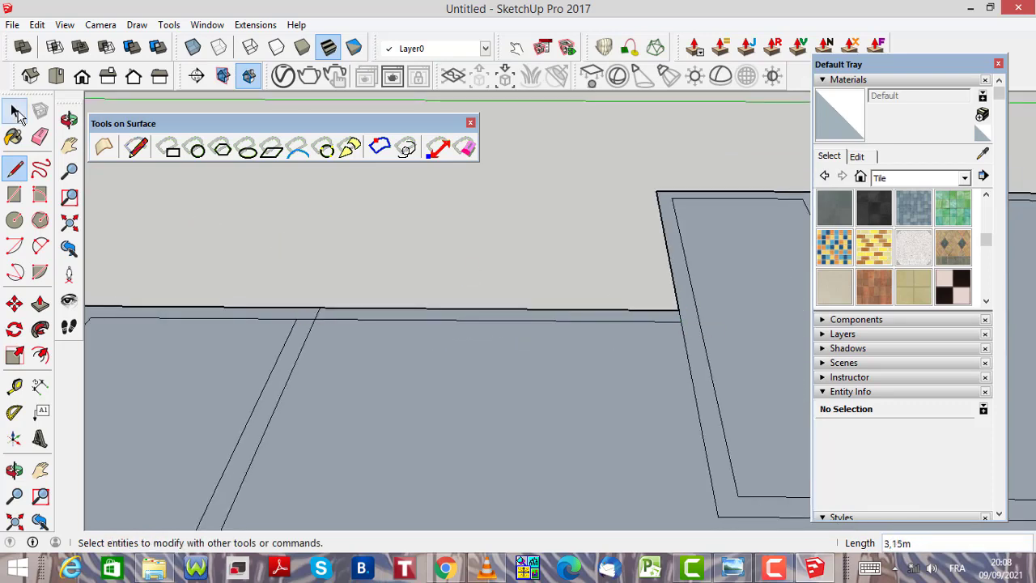
Delete the two short leftover edges where the narrow room's wall meets the hall's outer wall
left_click(14, 111)
scroll(243, 325, "up", 2)
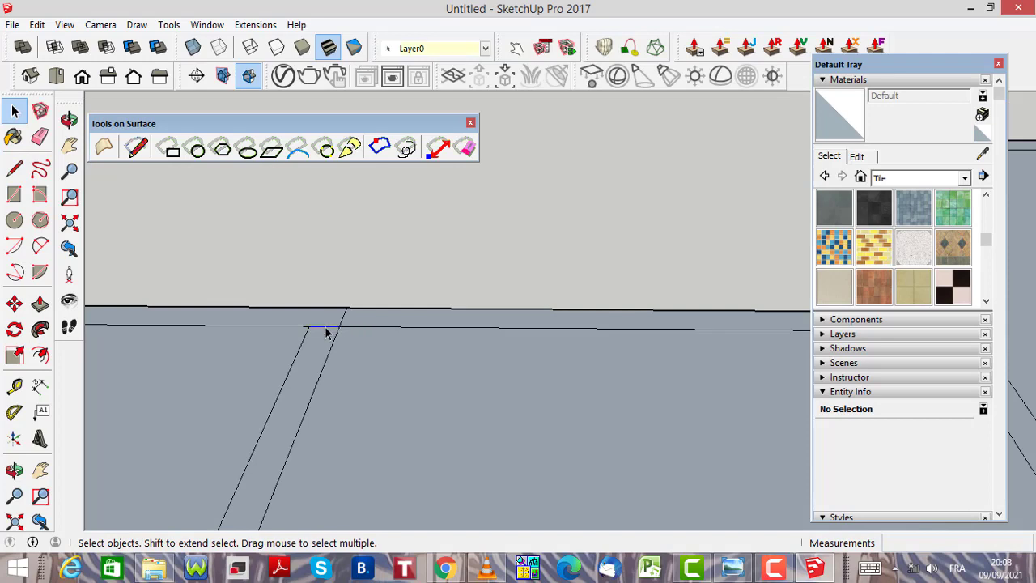
left_click(322, 328)
key("Escape")
left_click(348, 330)
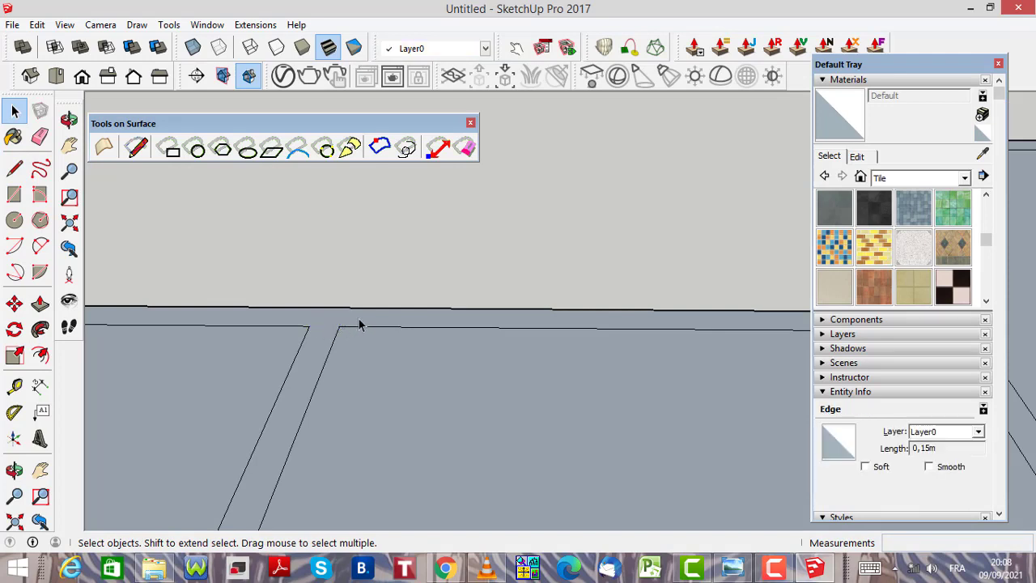
key("Escape")
scroll(477, 275, "down", 5)
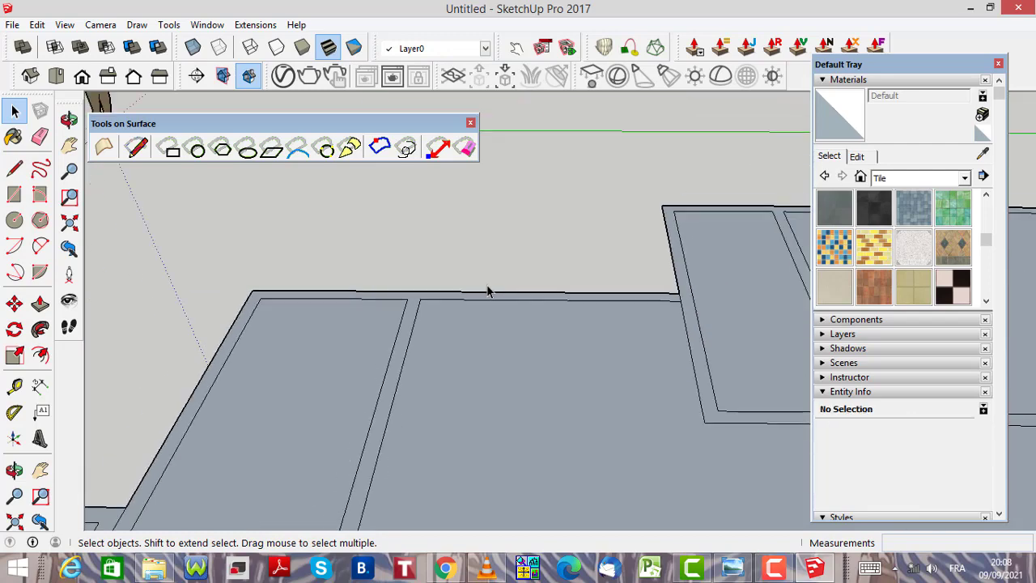
Draw a 3.65 m line parallel to the hall's front edge, from the adjacent room's inner corner to the long room's wall
scroll(489, 293, "down", 6)
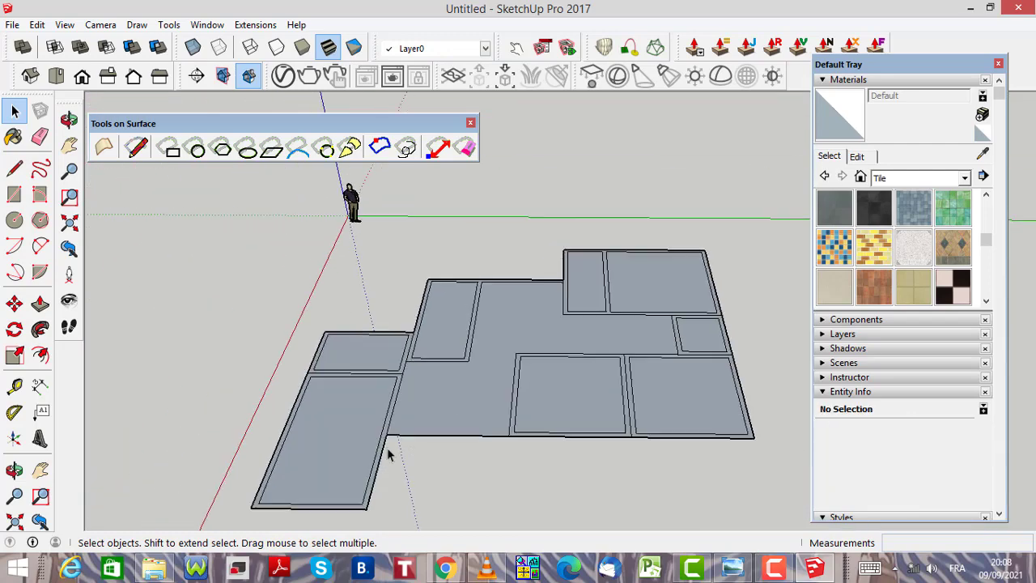
scroll(597, 434, "up", 5)
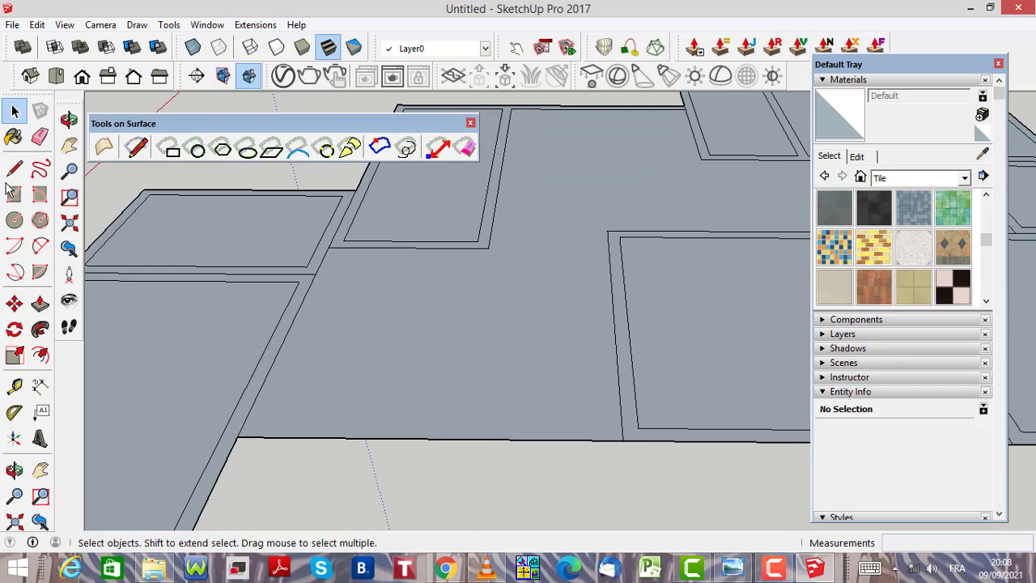
left_click(14, 168)
scroll(647, 425, "up", 3)
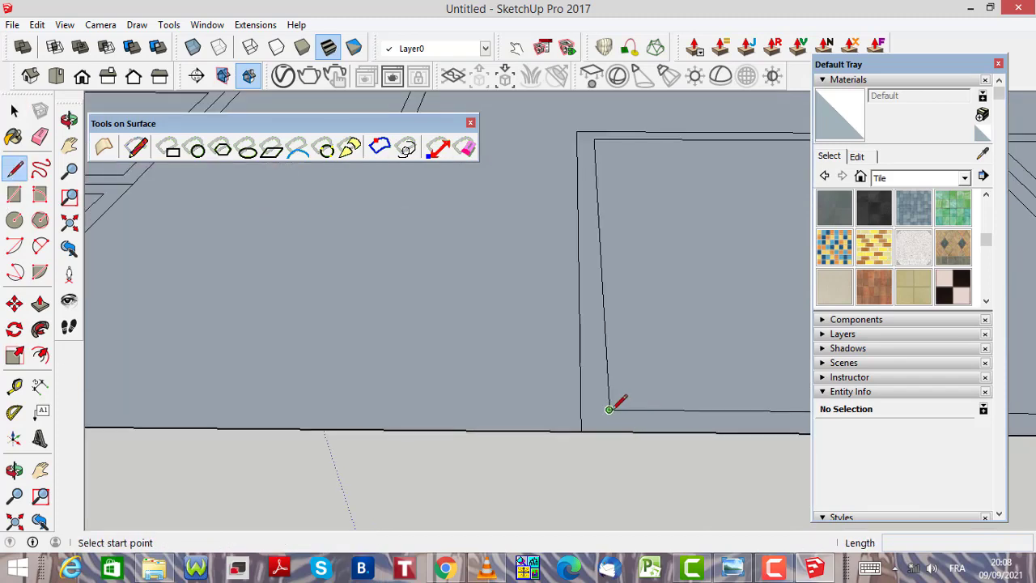
left_click(608, 408)
scroll(674, 398, "down", 3)
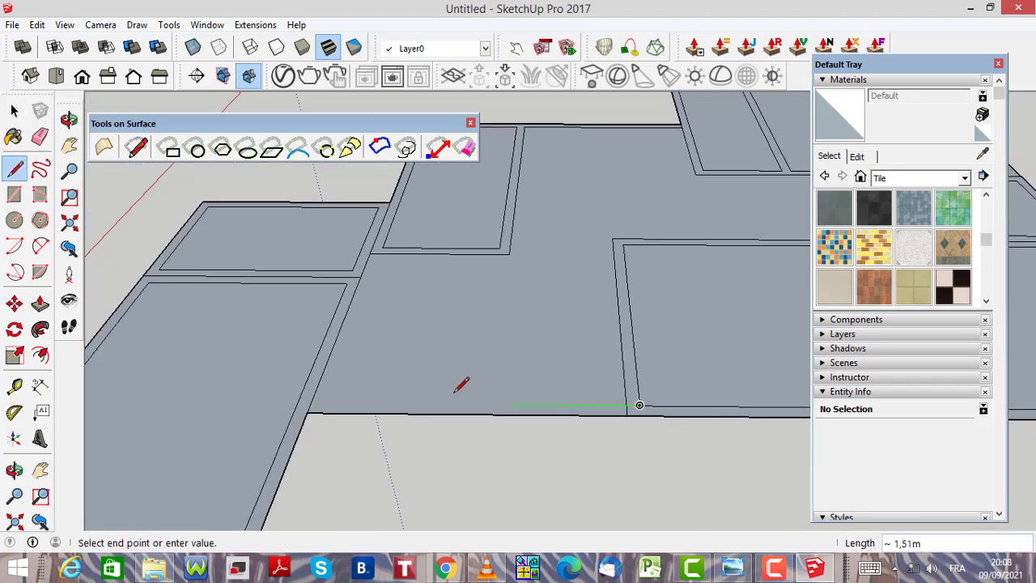
scroll(326, 393, "up", 2)
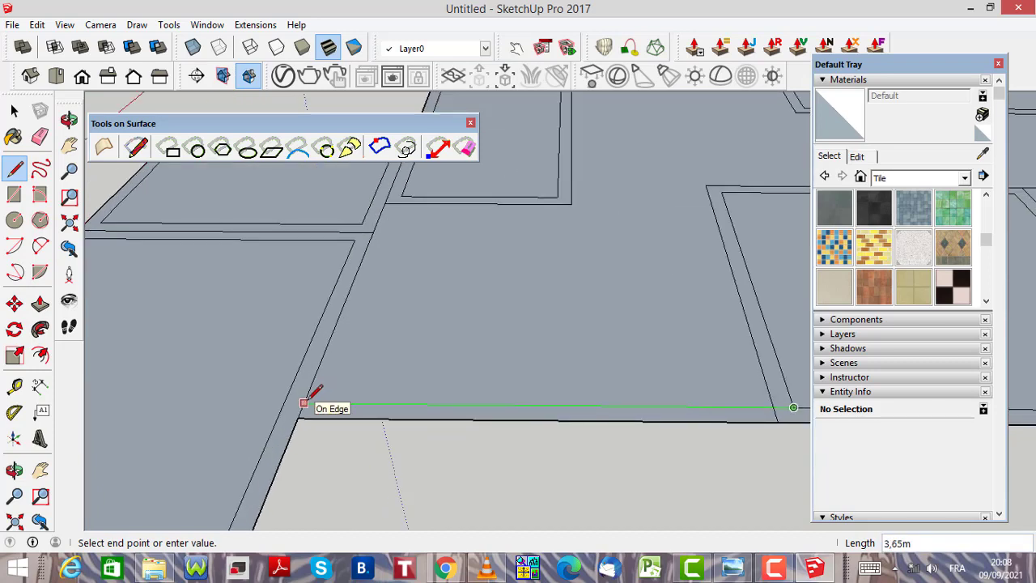
left_click(304, 402)
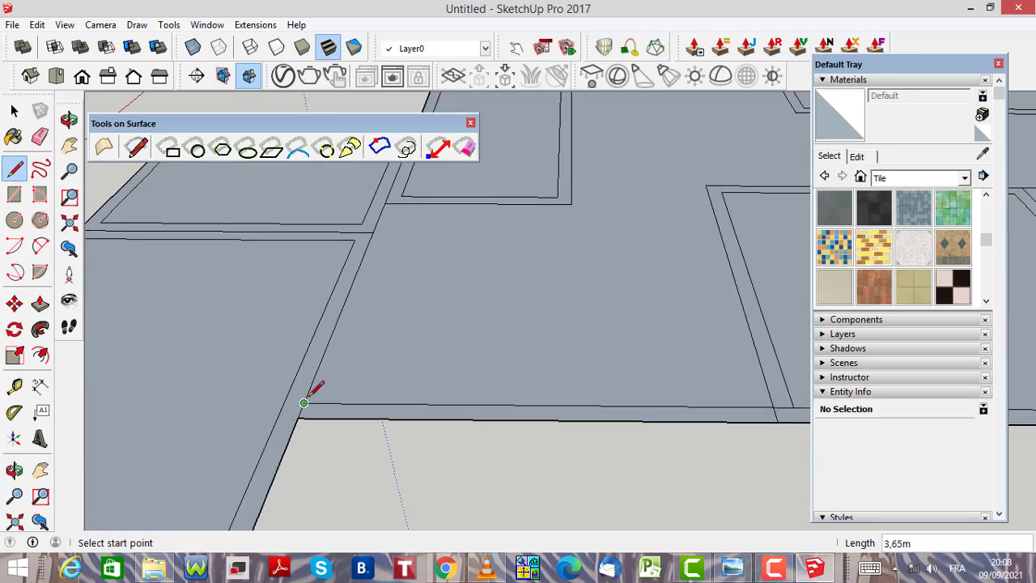
Delete the short leftover edges crossing both ends of the hall's front wall
left_click(14, 111)
scroll(679, 375, "down", 3)
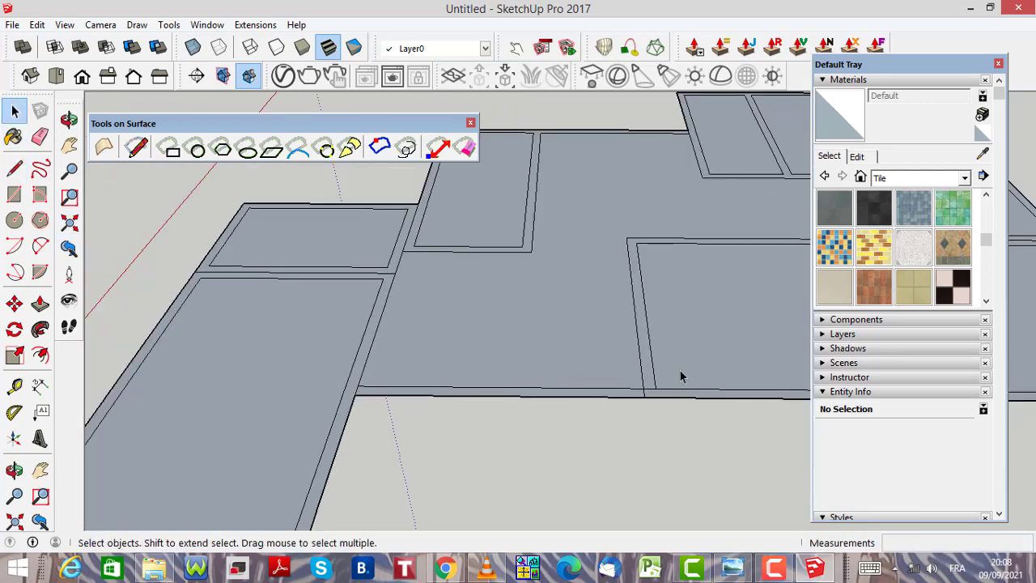
scroll(666, 411, "up", 5)
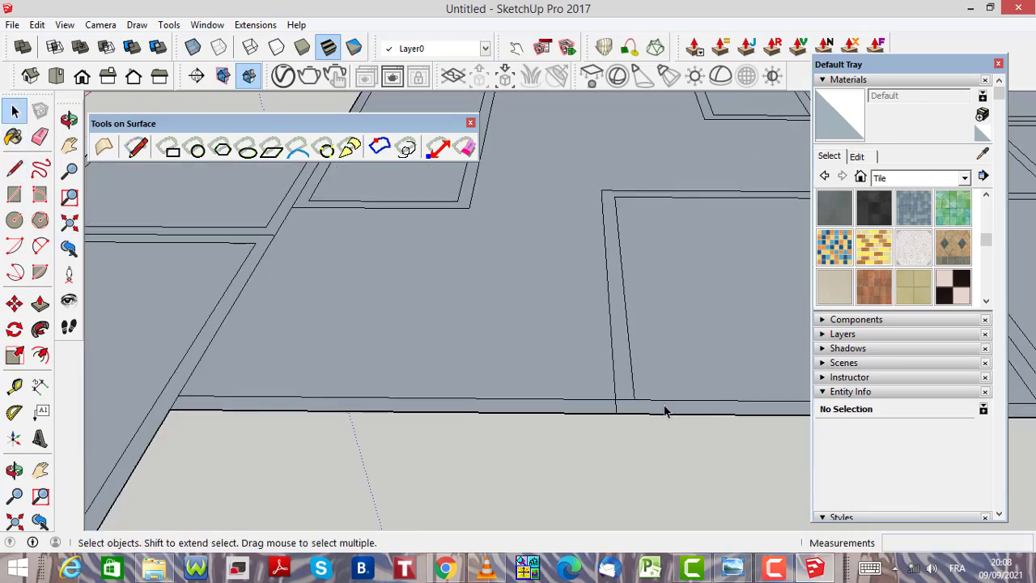
left_click(607, 403)
key("Delete")
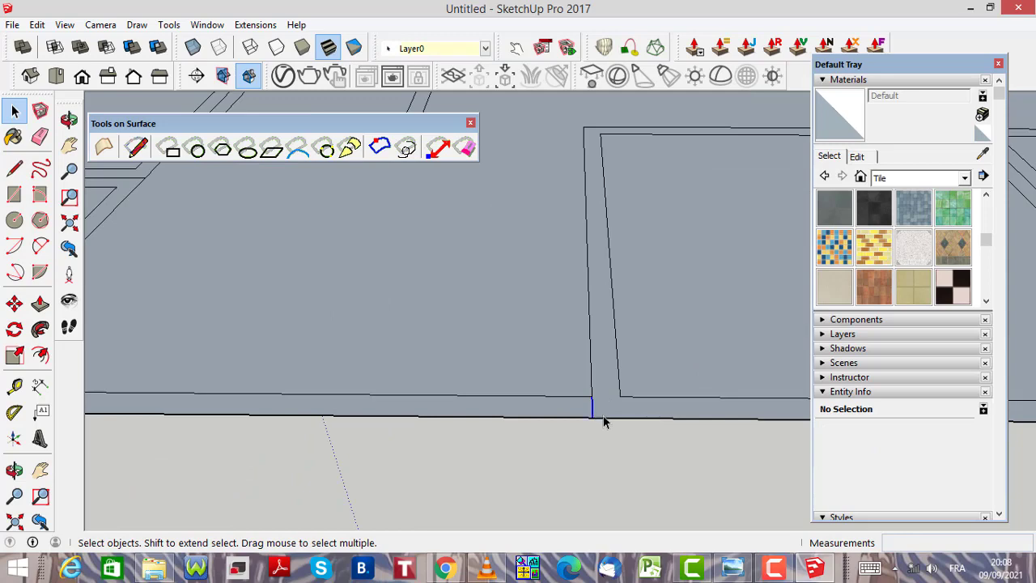
scroll(602, 421, "down", 5)
scroll(344, 413, "up", 5)
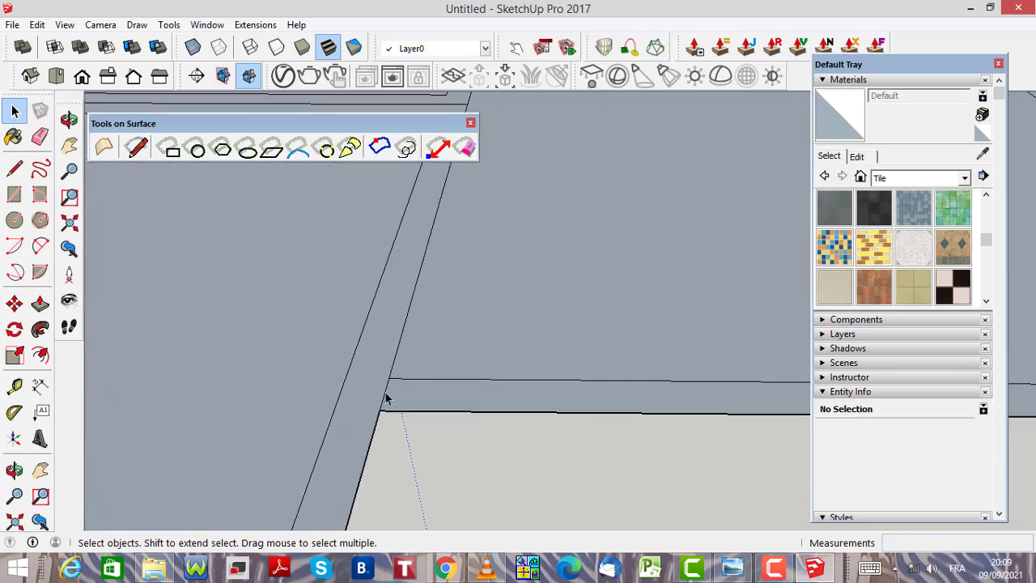
left_click(422, 413)
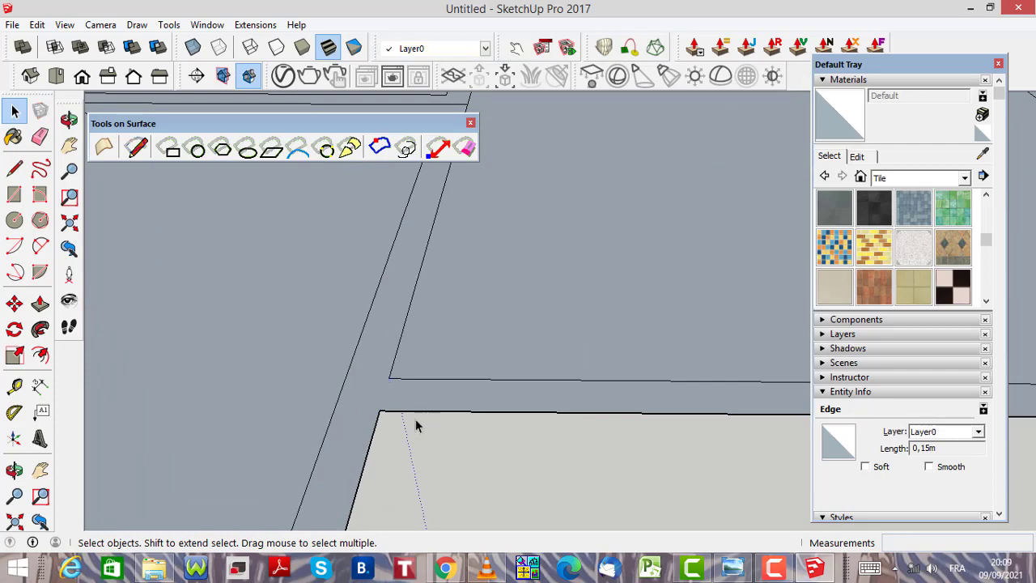
left_click(415, 418)
Extend the long room's exterior-side inner edge with a 0.15 m line from its corner to the boundary with the small room behind
scroll(415, 419, "down", 4)
scroll(249, 295, "up", 2)
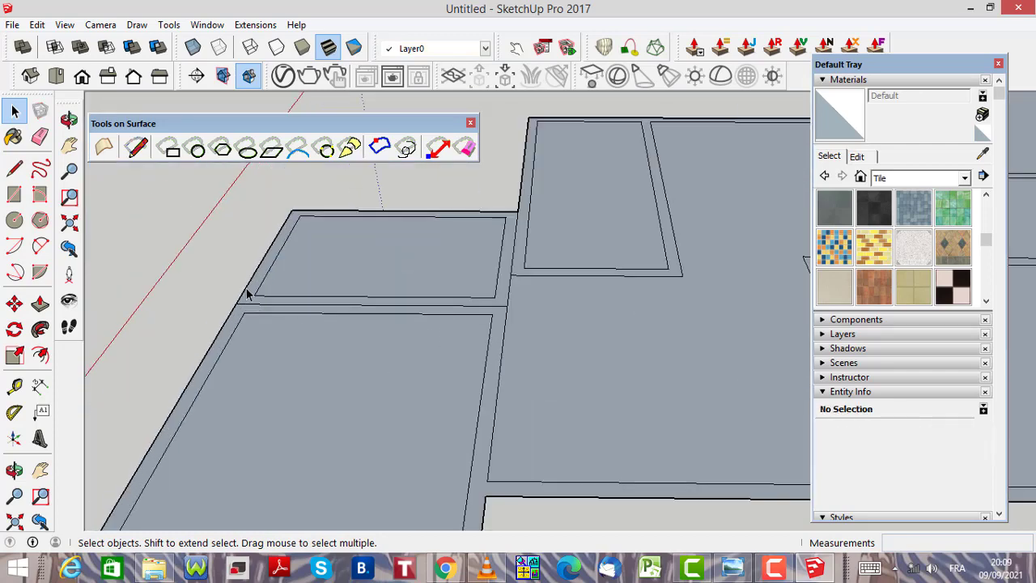
scroll(277, 294, "up", 3)
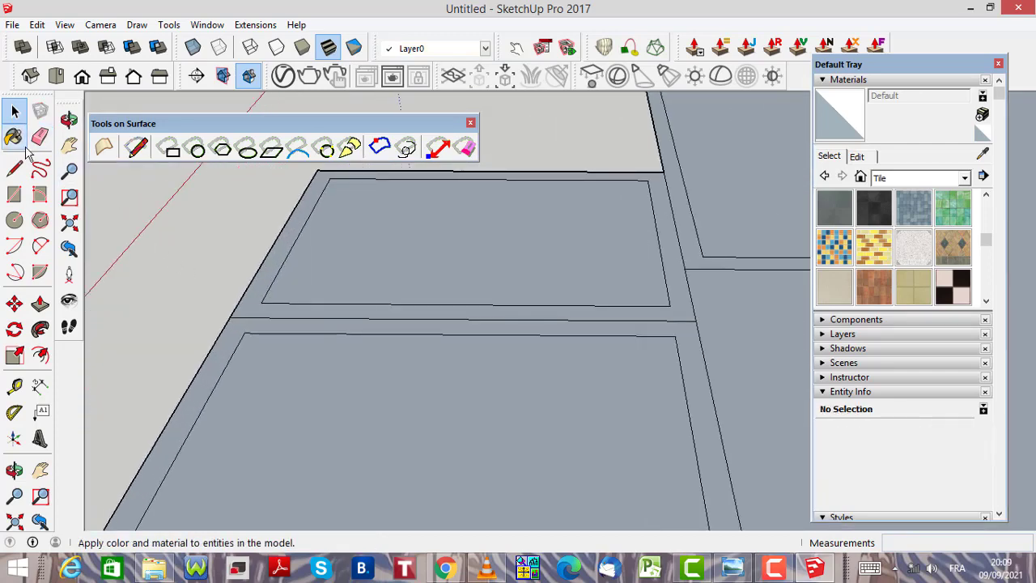
left_click(14, 168)
scroll(289, 324, "up", 4)
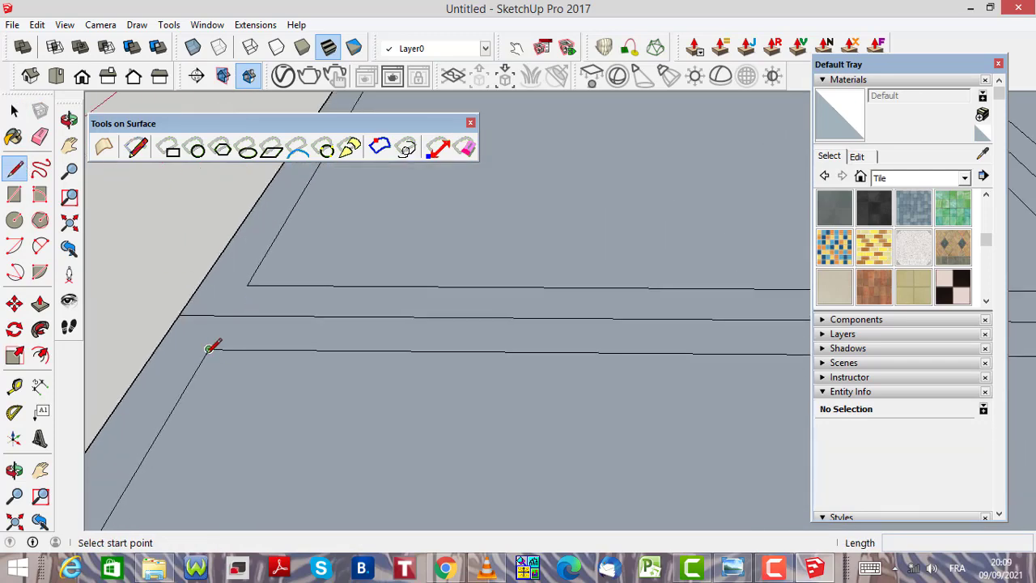
left_click(209, 349)
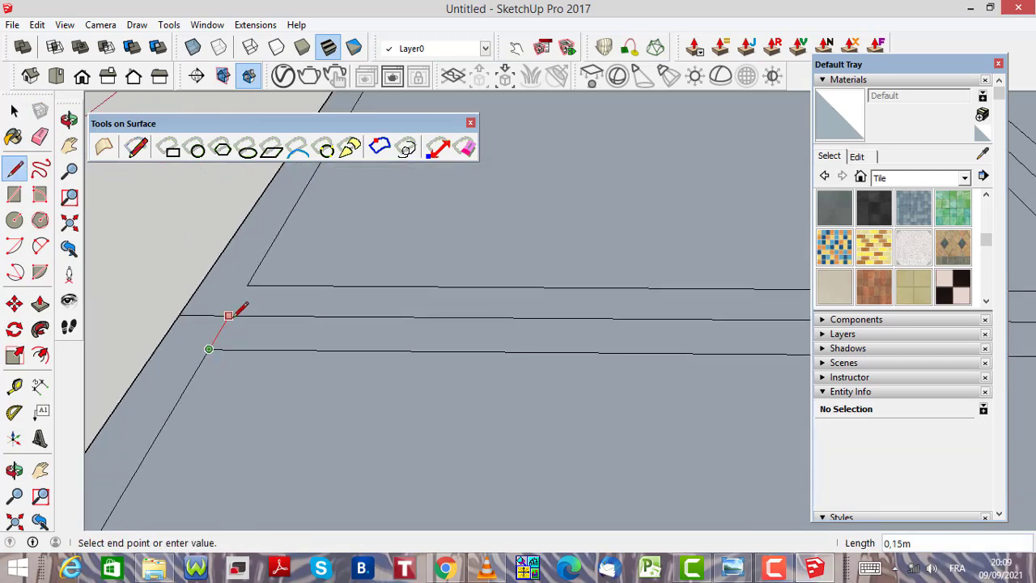
scroll(238, 314, "down", 5)
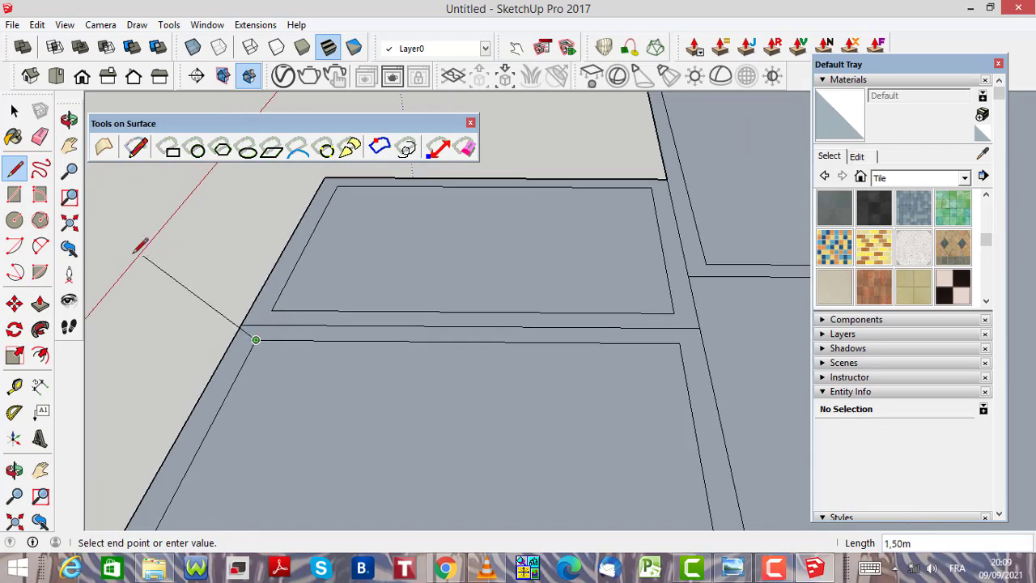
scroll(238, 306, "up", 6)
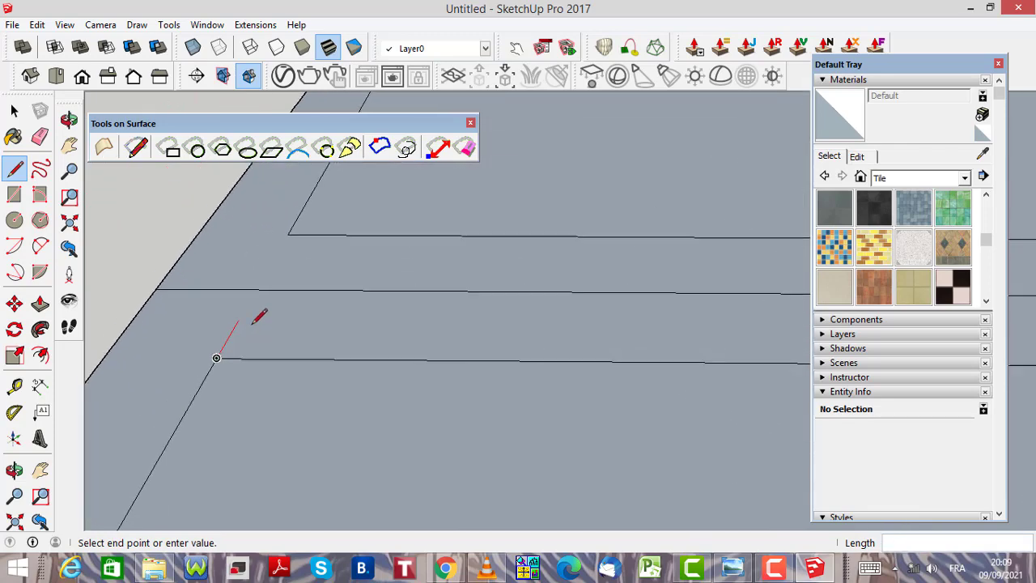
left_click(258, 276)
scroll(231, 315, "down", 3)
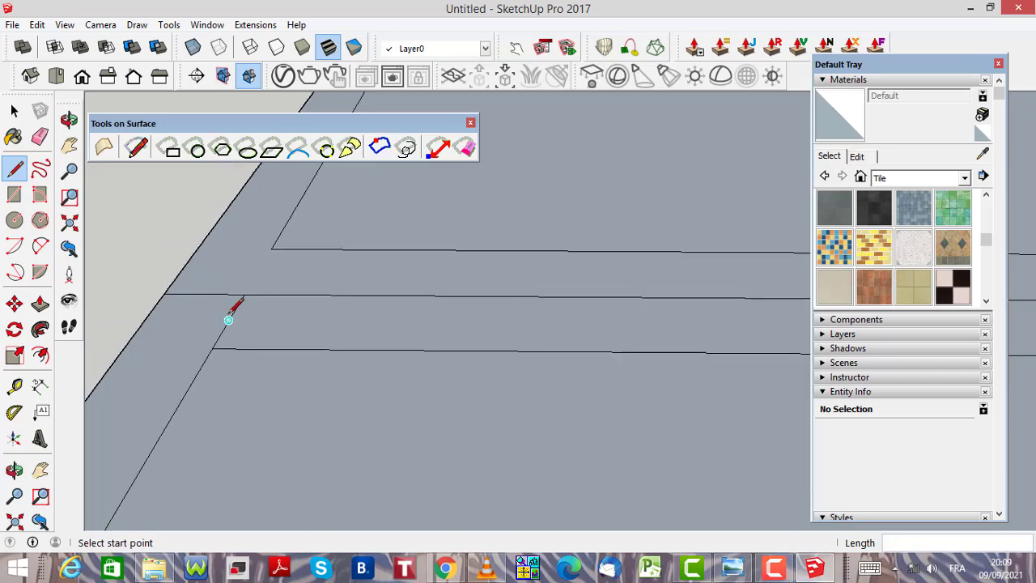
Extend the long room's hall-side inner edge with a 0.15 m line from its corner to the same partition boundary
scroll(242, 304, "up", 5)
scroll(615, 324, "up", 3)
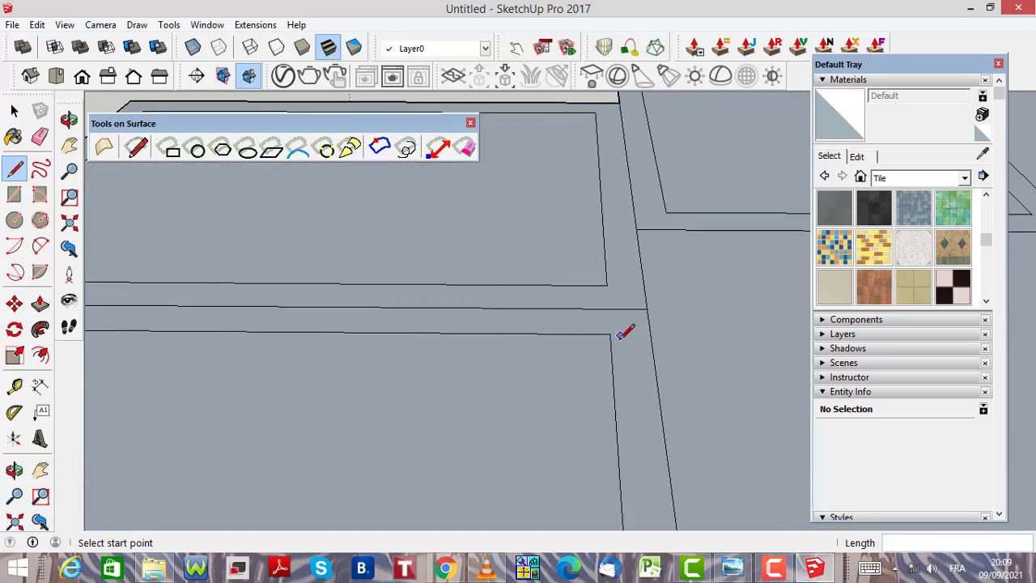
left_click(609, 334)
left_click(607, 308)
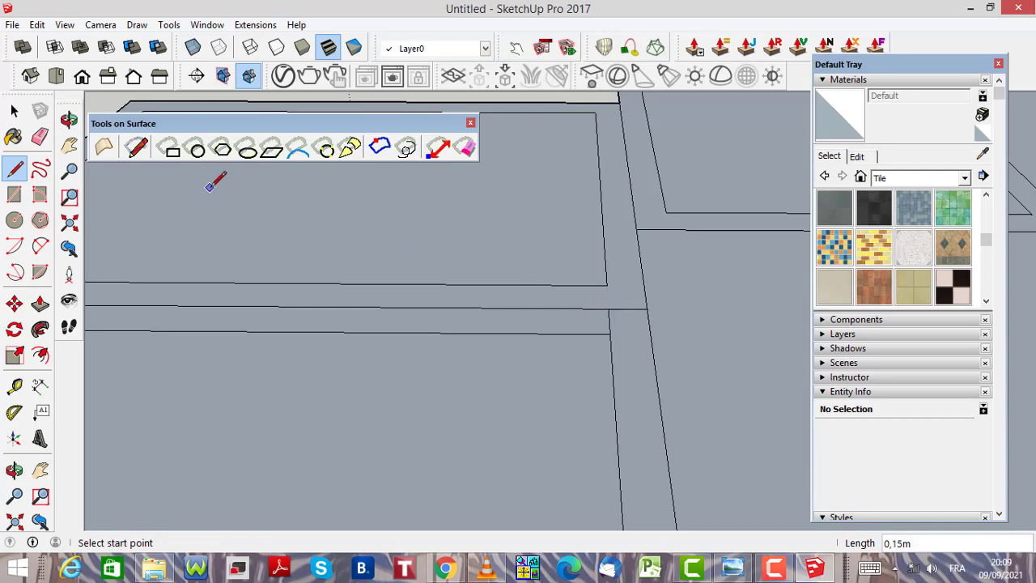
Delete the long room's old 2.70 m inner edge and the short leftover edge where the partition meets the exterior wall
left_click(15, 111)
scroll(636, 300, "down", 3)
scroll(262, 334, "up", 3)
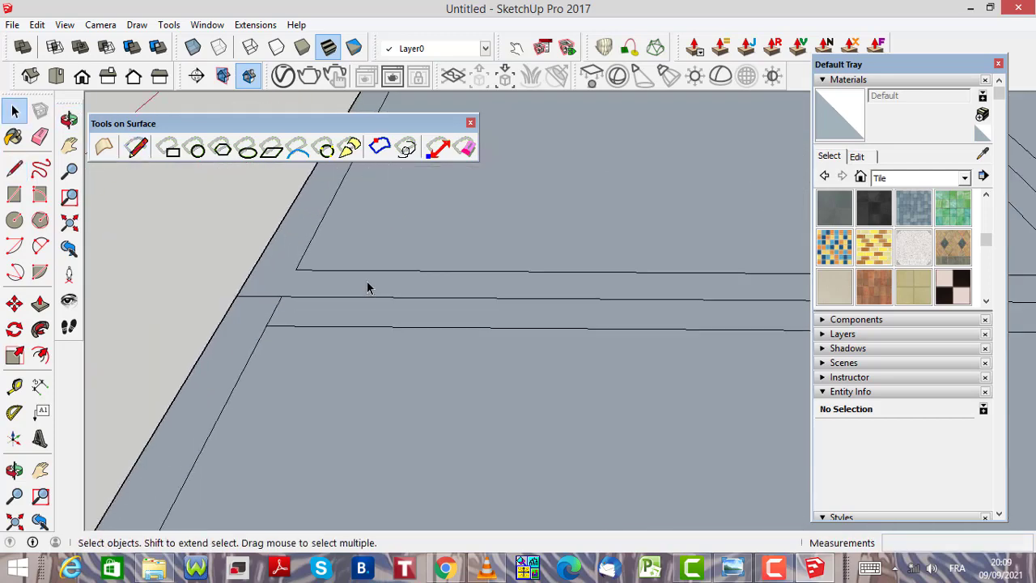
scroll(243, 302, "up", 2)
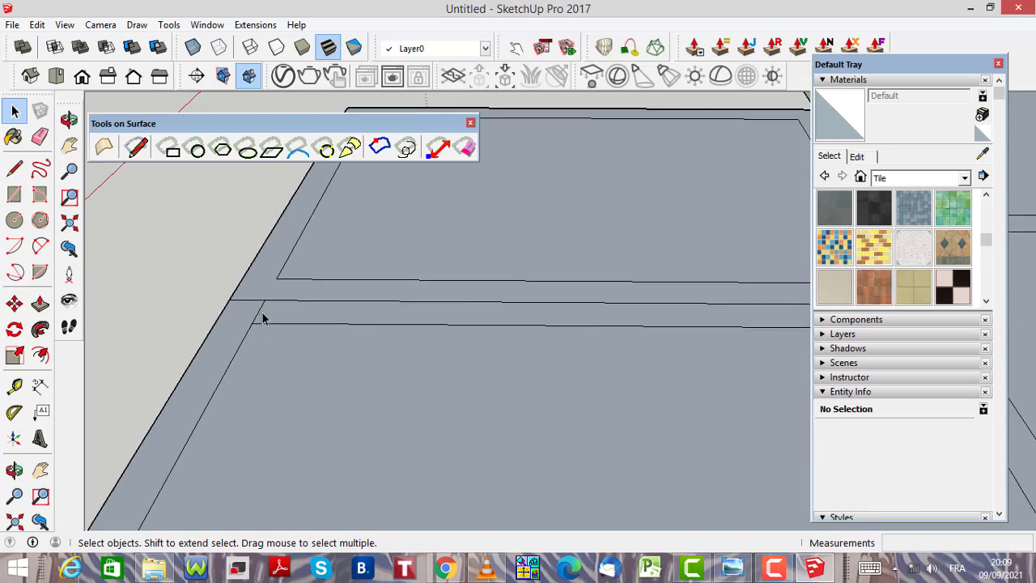
scroll(341, 325, "down", 1)
scroll(254, 314, "up", 1)
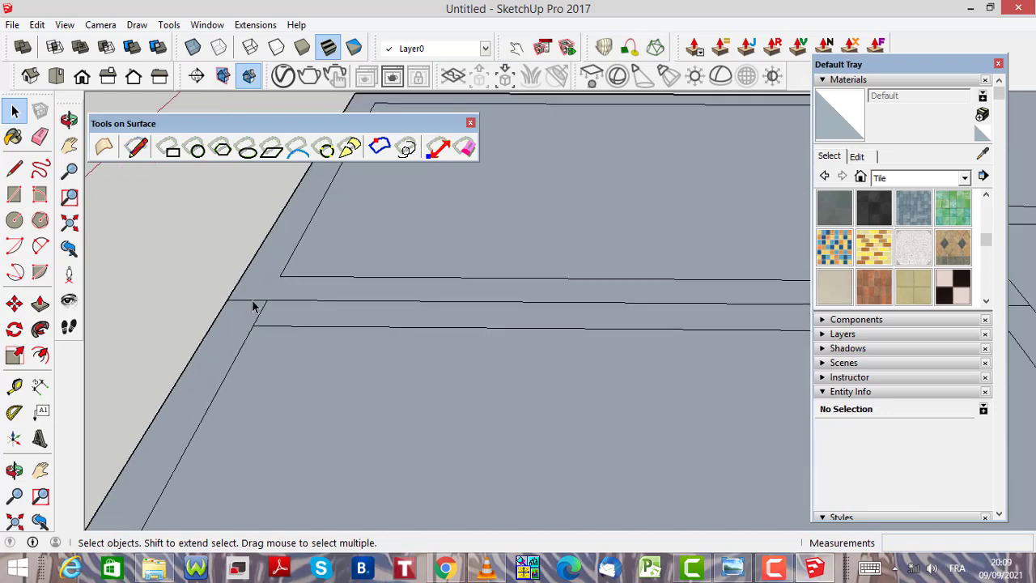
left_click(327, 327)
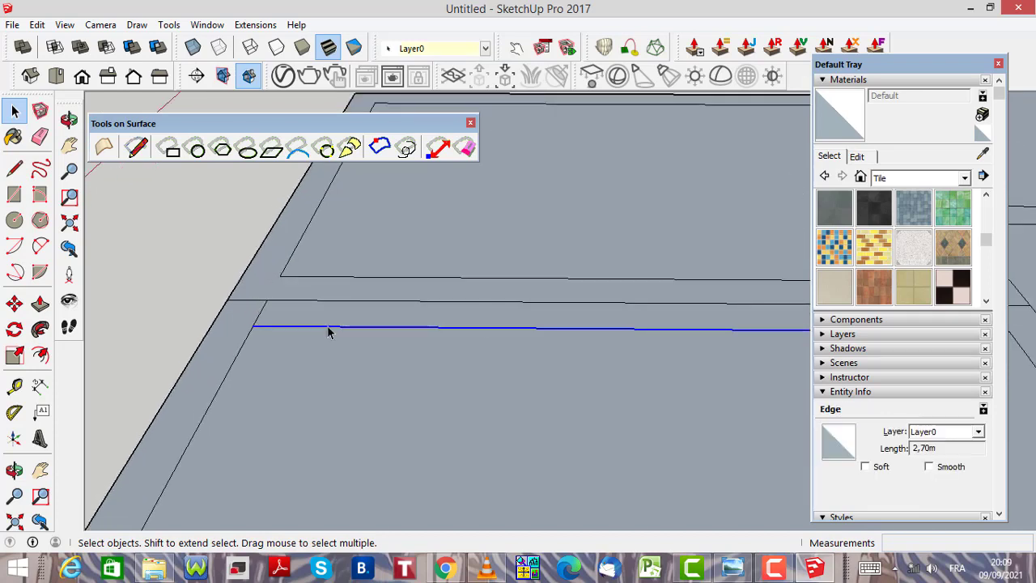
key("Delete")
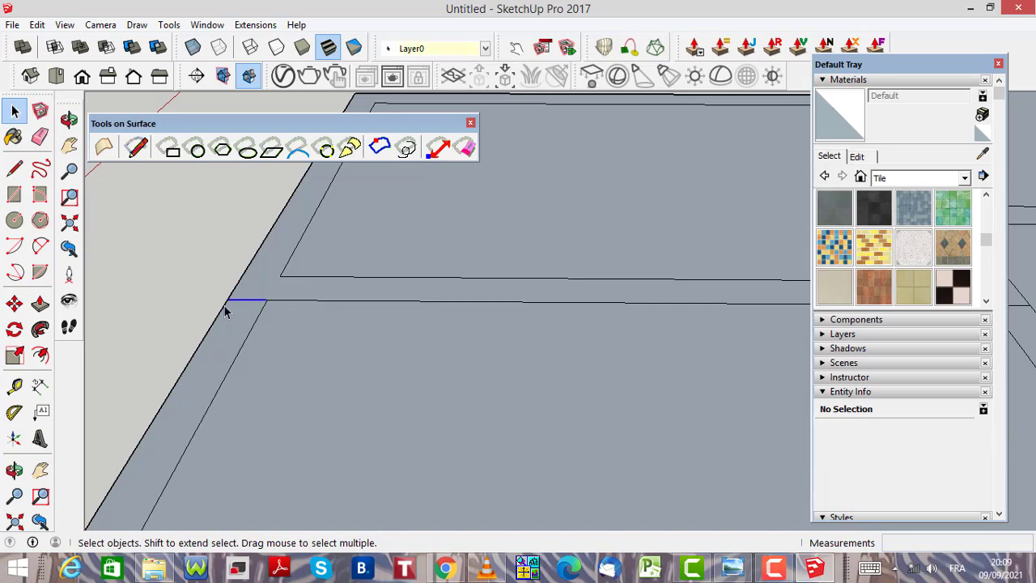
Delete the short leftover edge where the same partition meets the hall-side wall
middle_click_drag(226, 312, 561, 323)
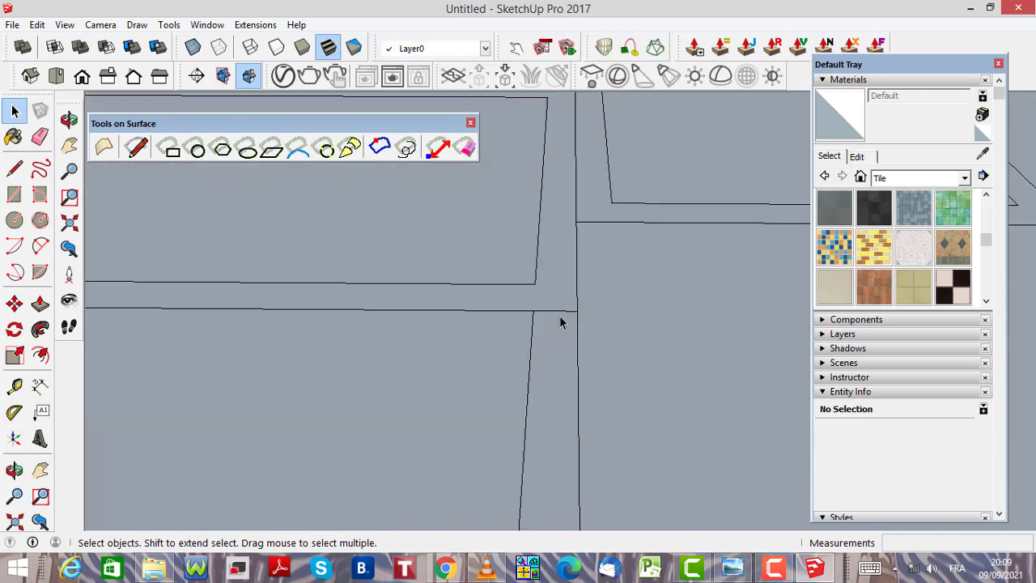
left_click(558, 311)
key("Delete")
scroll(470, 301, "down", 5)
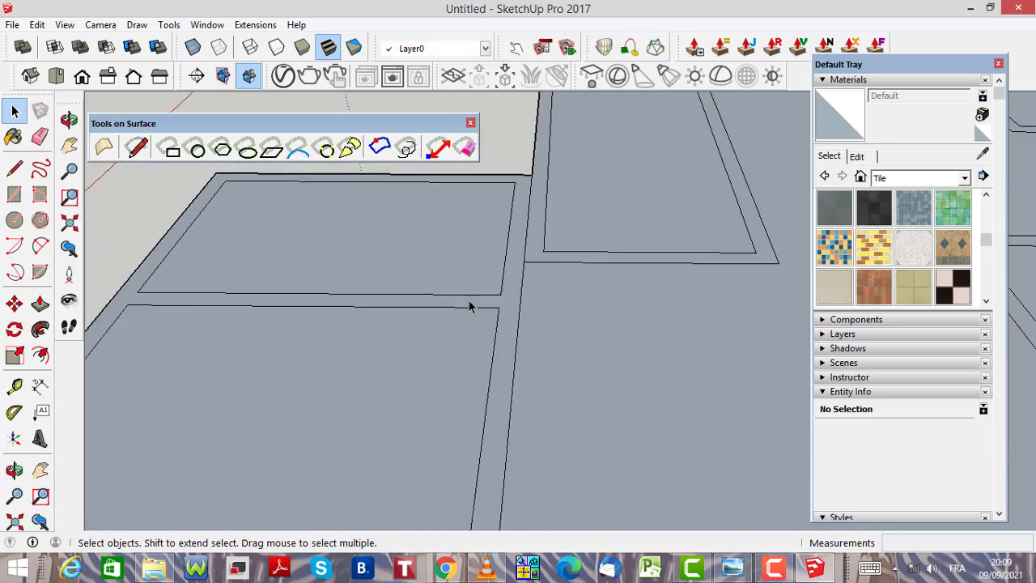
Draw a 0.15 m line from the small room's inner rear corner to the boundary shared with the neighbouring narrow room
scroll(481, 293, "down", 2)
scroll(494, 289, "up", 6)
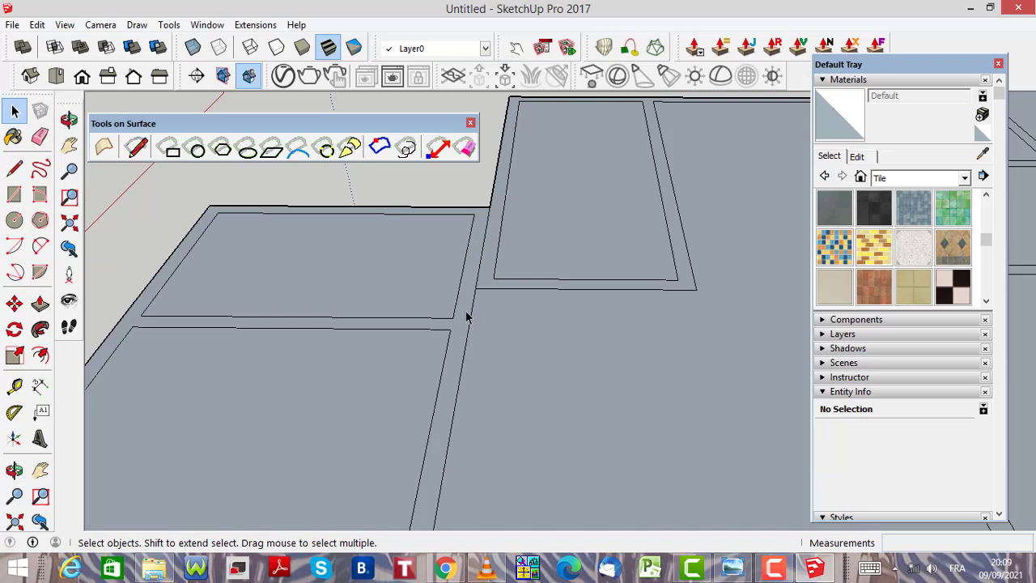
left_click(14, 167)
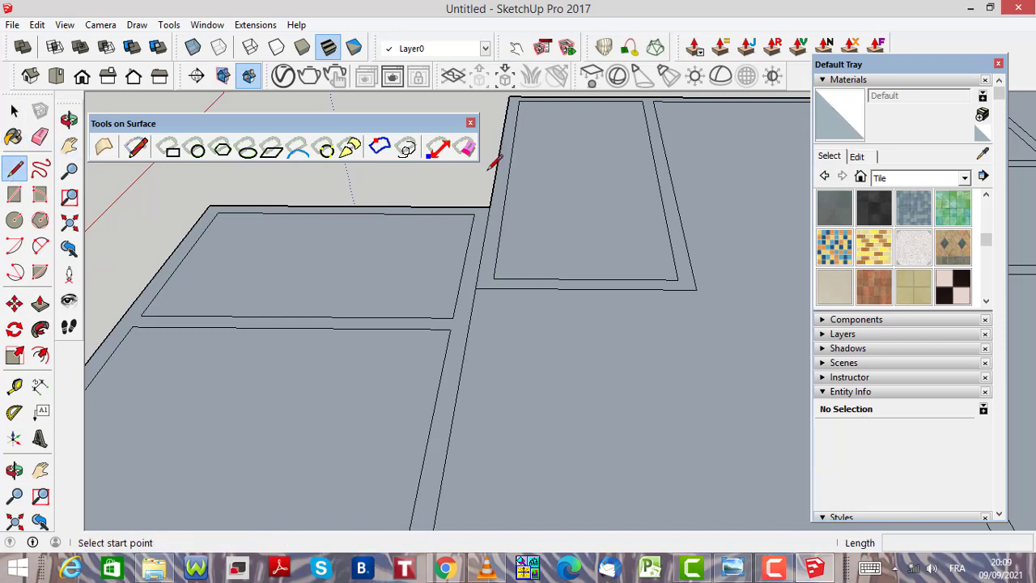
scroll(500, 217, "up", 2)
scroll(477, 217, "up", 2)
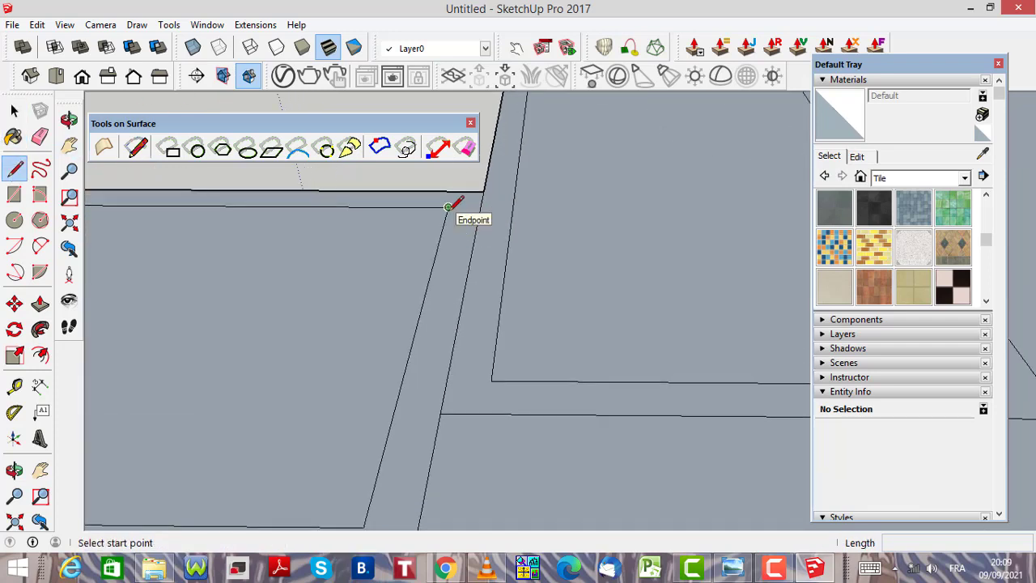
left_click(448, 207)
left_click(481, 208)
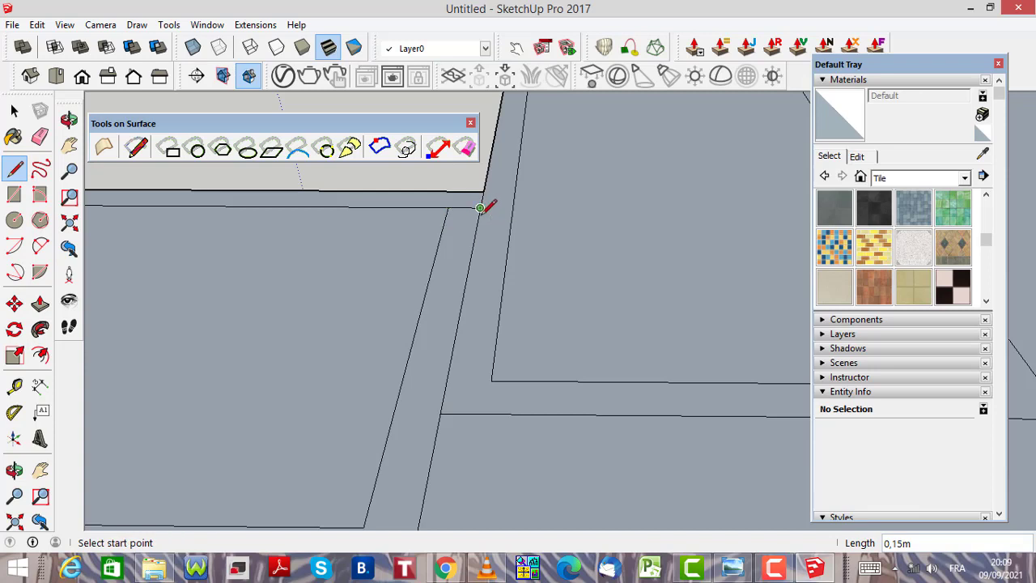
scroll(486, 204, "down", 3)
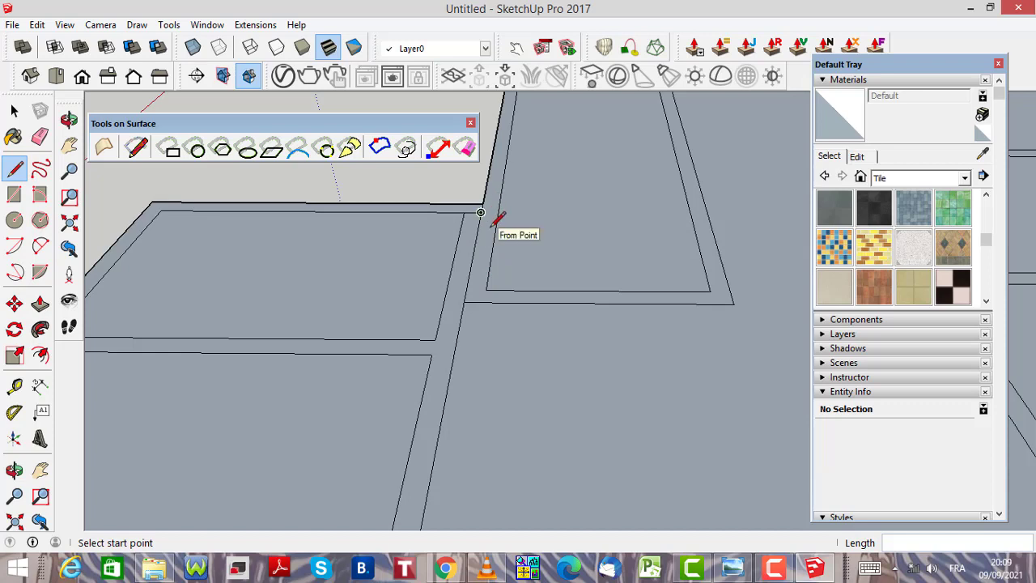
scroll(482, 212, "up", 2)
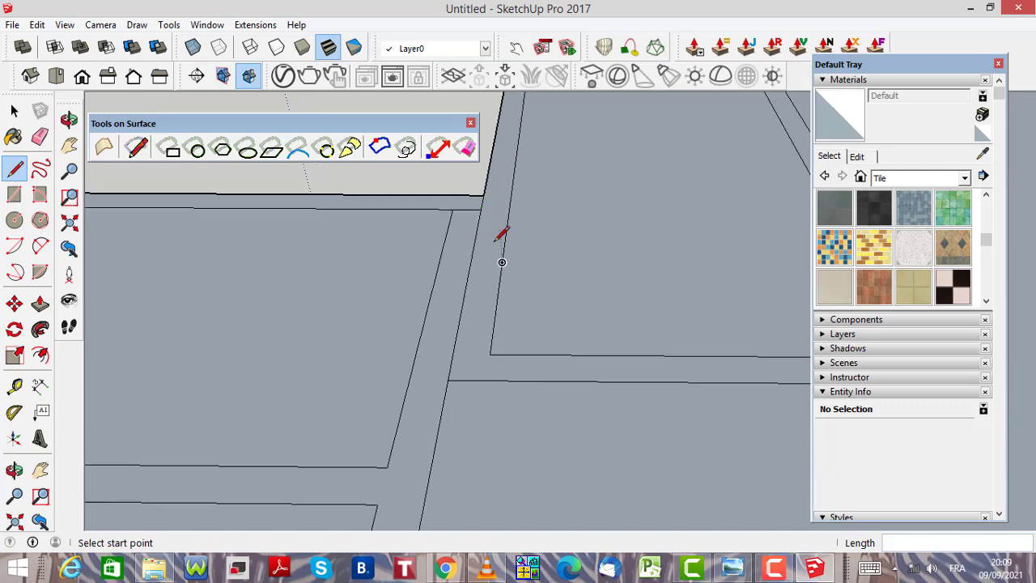
scroll(502, 262, "down", 1)
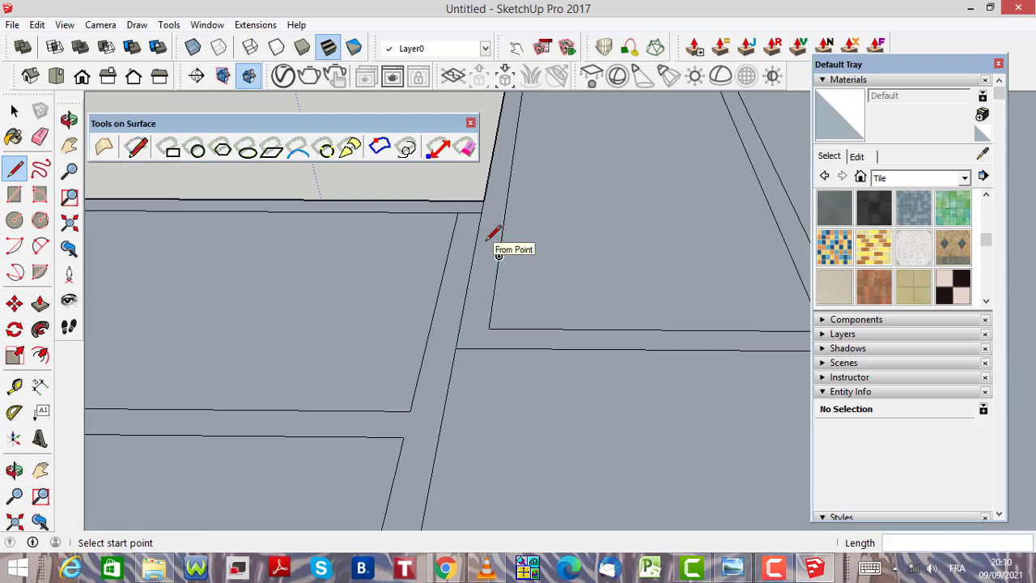
scroll(489, 234, "down", 2)
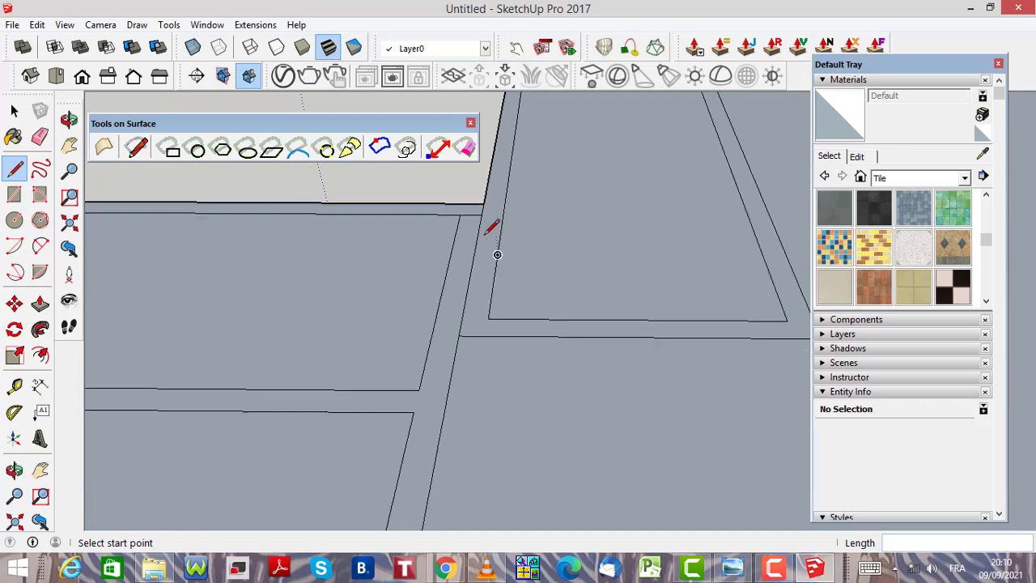
Draw a 0.15 m line from the small room's inner front corner to the boundary shared with the hall
scroll(482, 306, "down", 2)
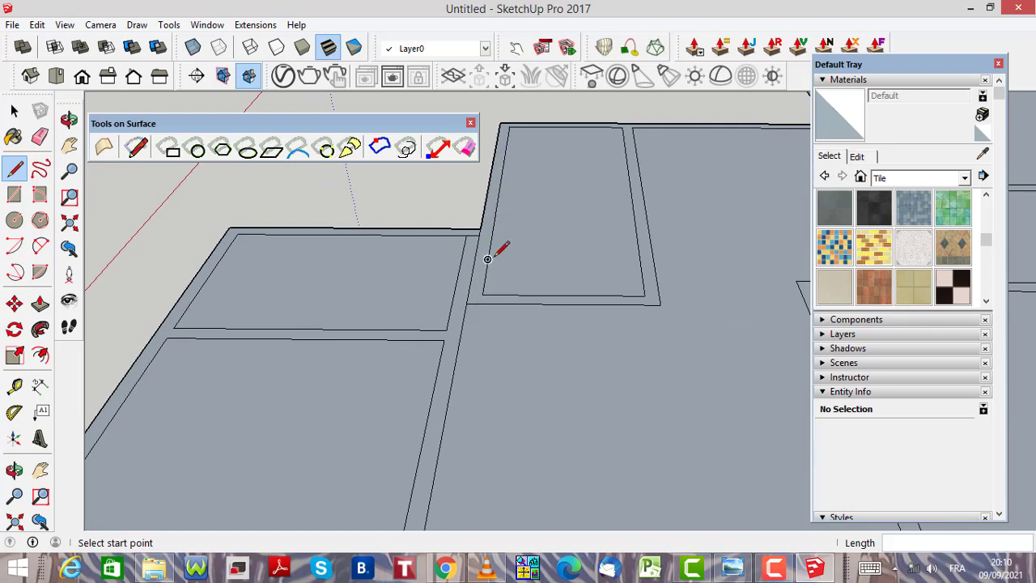
scroll(482, 232, "up", 2)
scroll(483, 237, "up", 2)
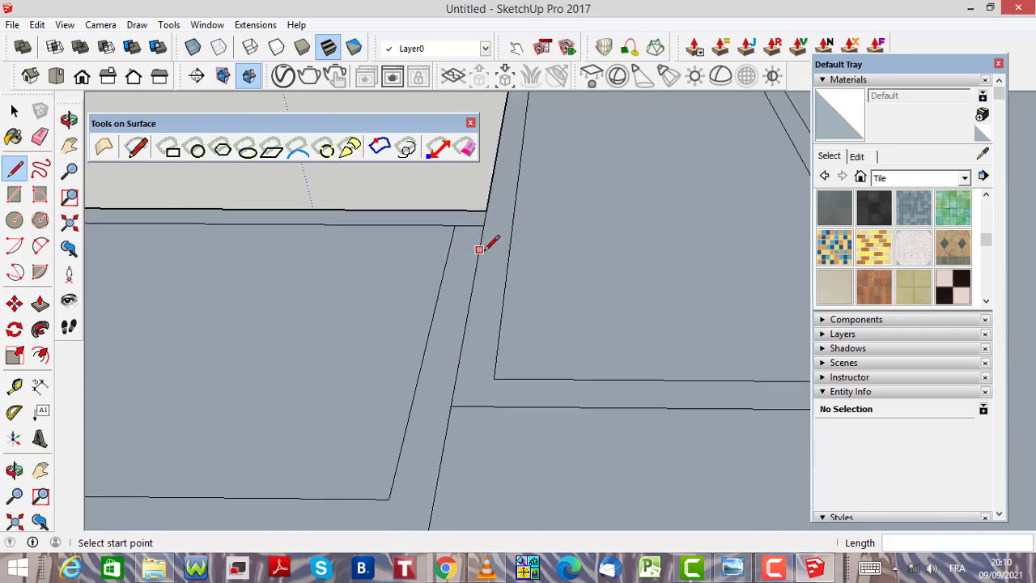
scroll(485, 255, "down", 3)
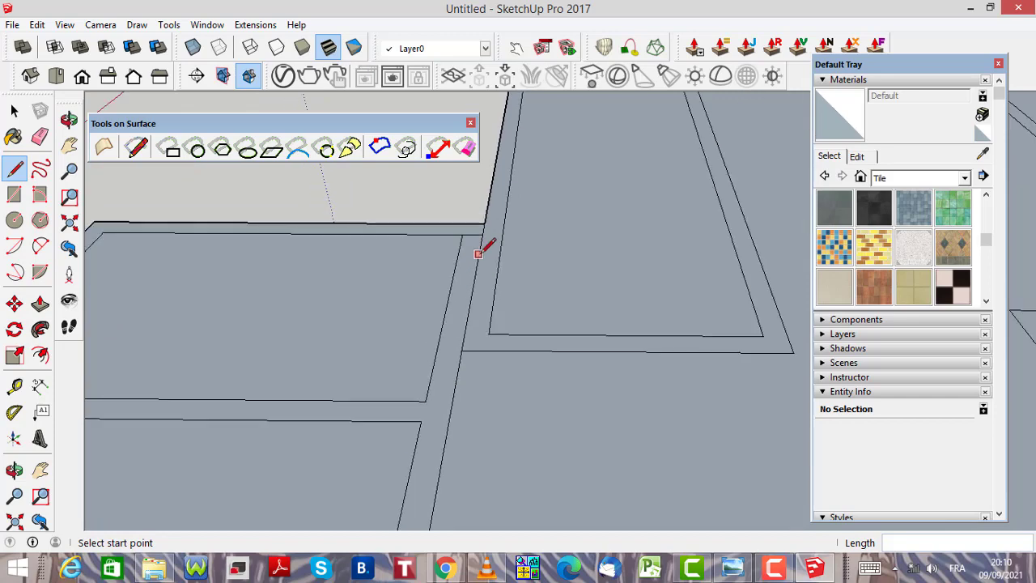
scroll(461, 345, "up", 3)
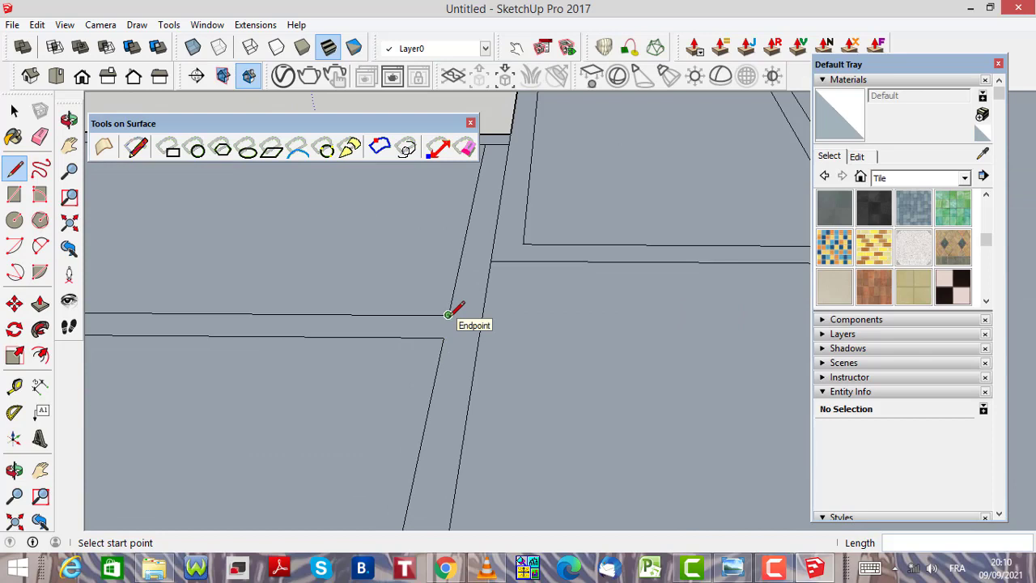
left_click(448, 314)
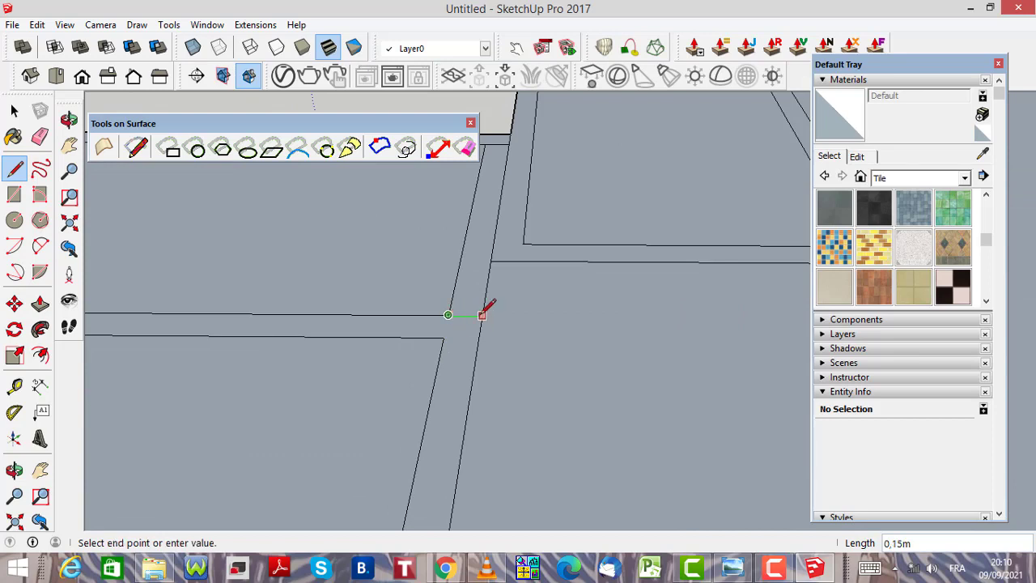
left_click(482, 315)
Draw a line from the adjoining large room's inner rear corner to the same hall boundary, extending the partition's other face
scroll(482, 315, "down", 1)
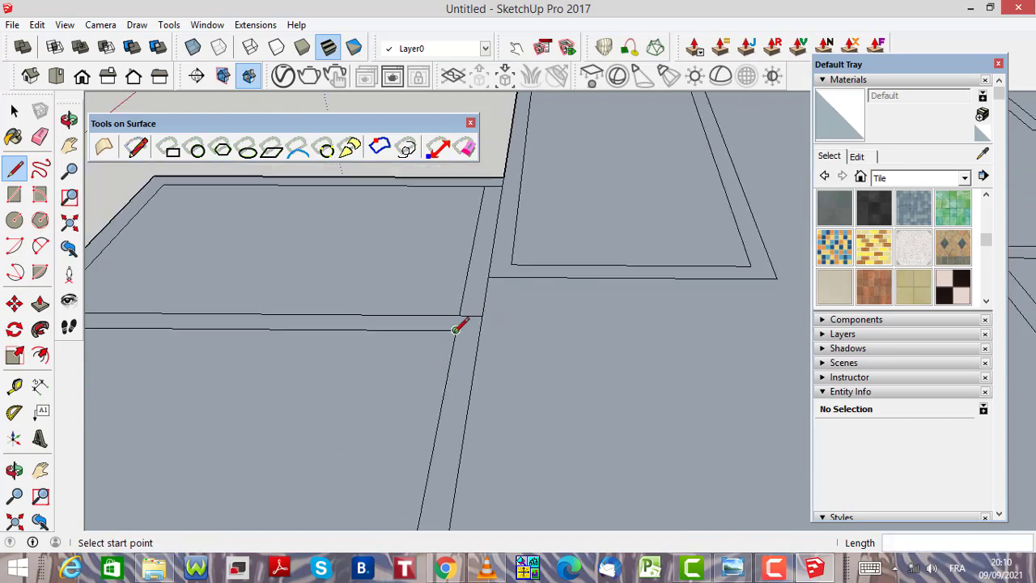
left_click(455, 328)
left_click(483, 326)
scroll(483, 326, "down", 1)
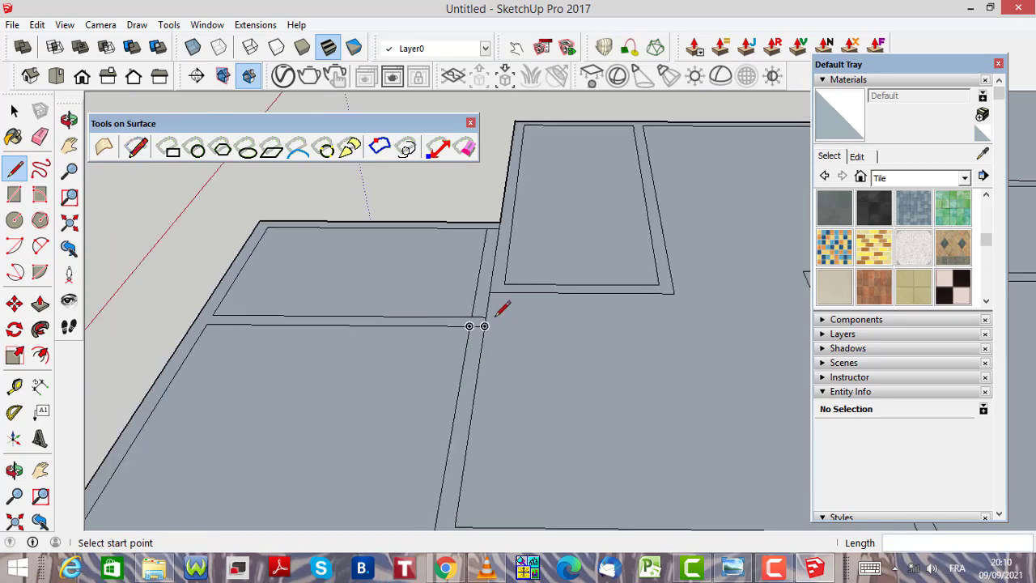
Delete both segments of the small room's old inner side edge next to the shared boundary
scroll(486, 313, "down", 2)
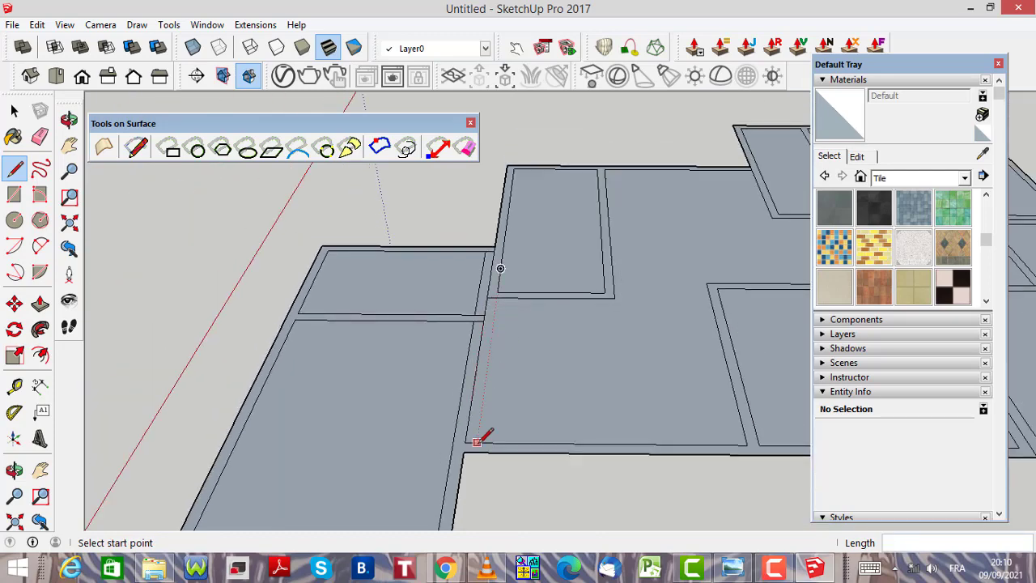
scroll(496, 335, "down", 2)
scroll(489, 324, "up", 3)
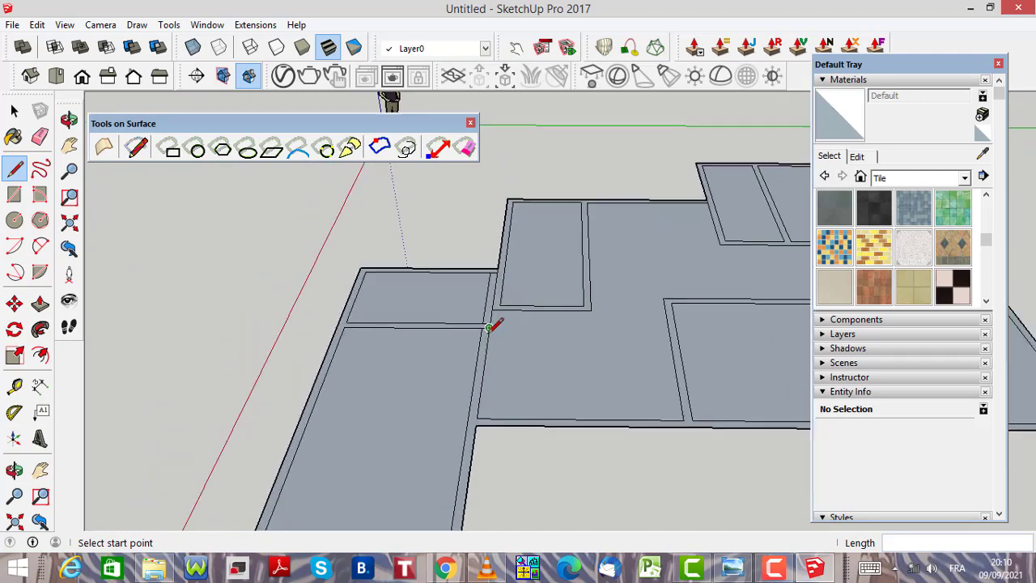
left_click(14, 111)
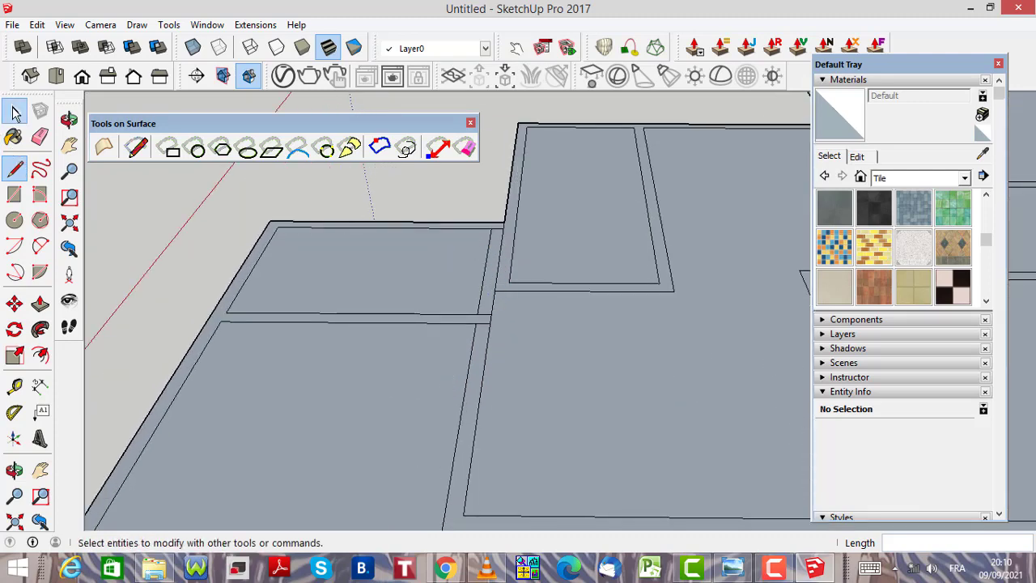
scroll(504, 234, "up", 2)
scroll(503, 235, "up", 1)
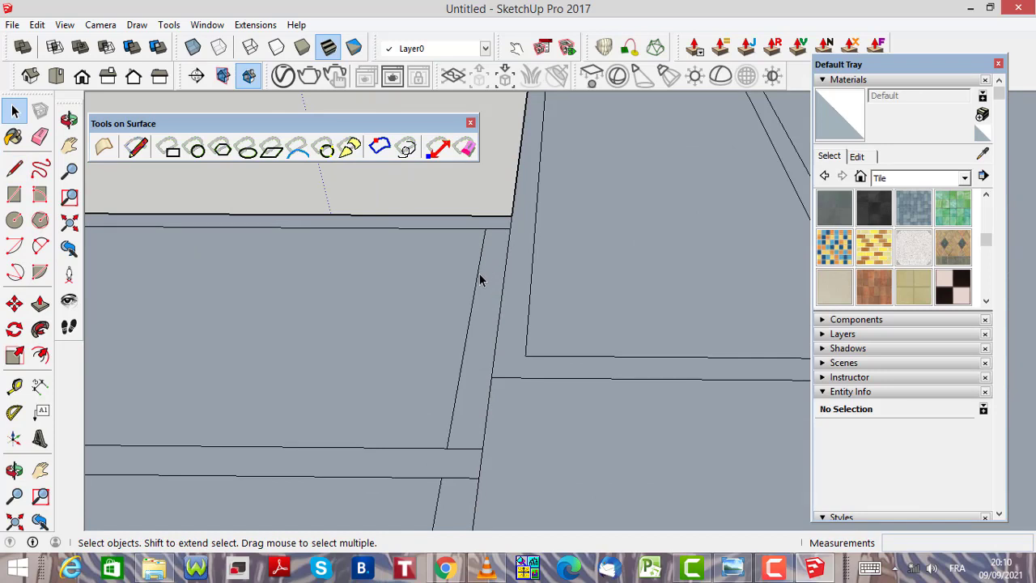
left_click(476, 283)
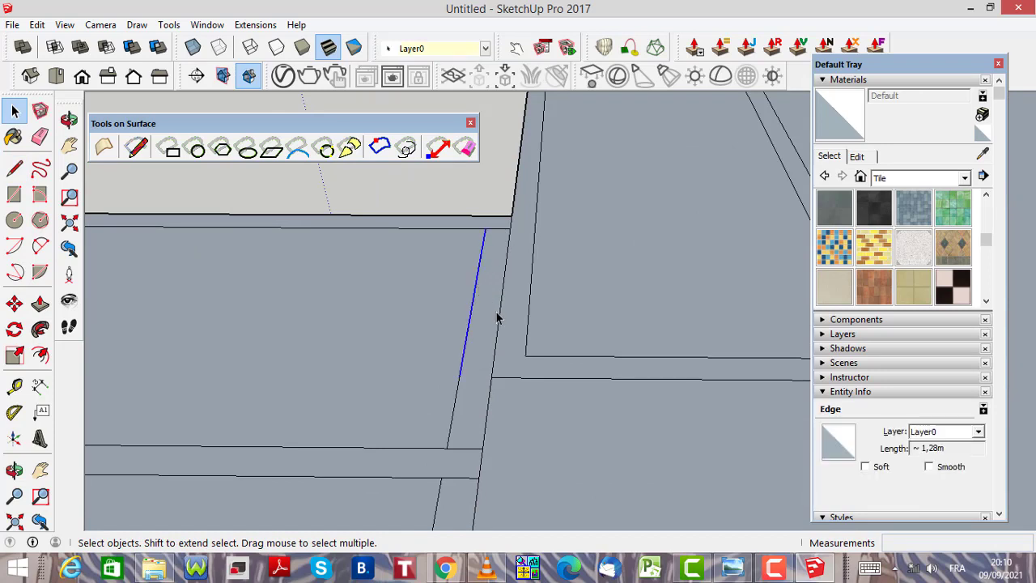
key("Delete")
left_click(455, 396)
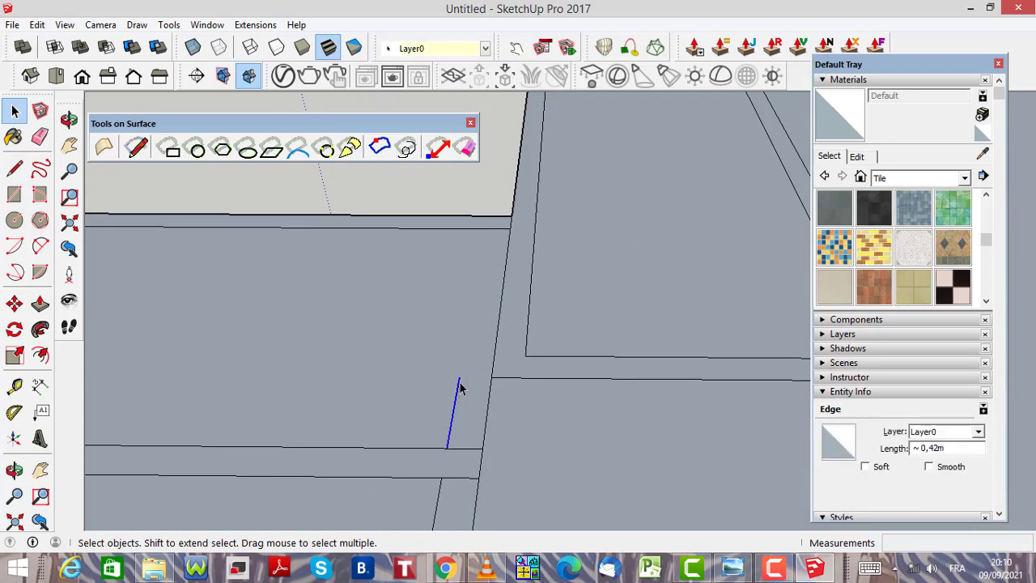
scroll(461, 331, "down", 2)
key("Delete")
scroll(463, 338, "down", 2)
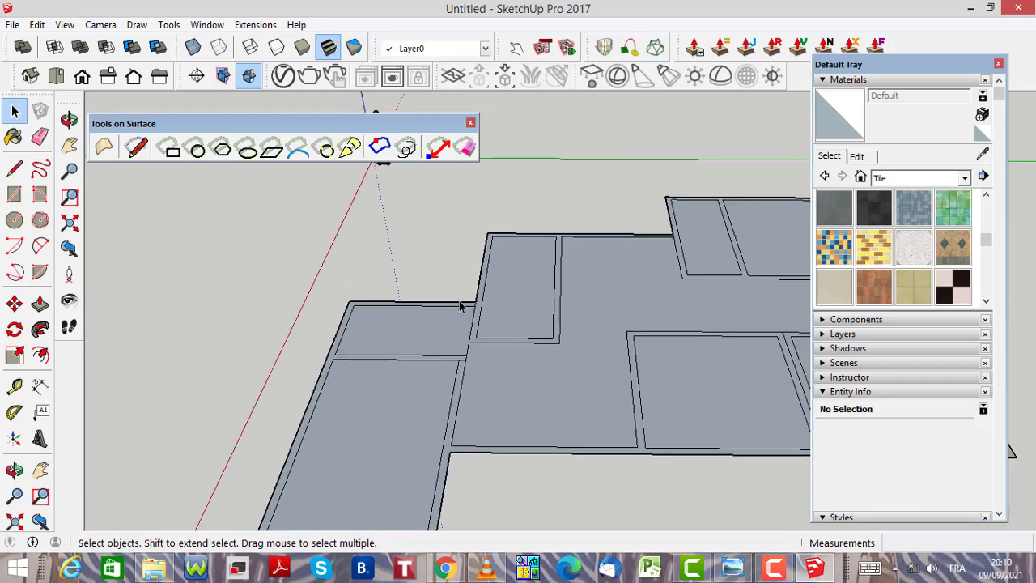
Draw a line closing the gap between the exterior corner beside the large room and the hall's inner wall corner
scroll(457, 313, "down", 2)
scroll(446, 405, "up", 5)
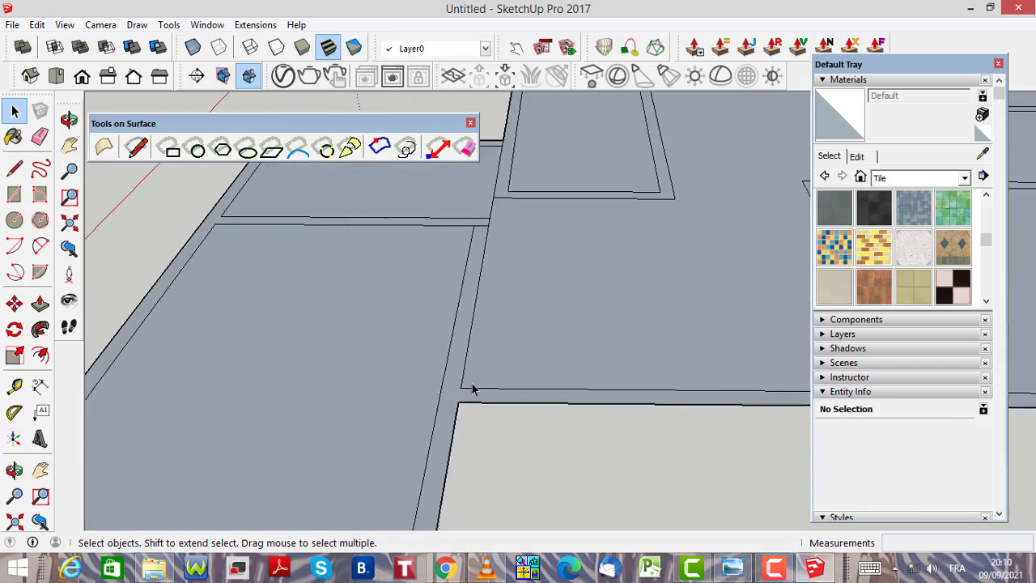
scroll(478, 365, "down", 1)
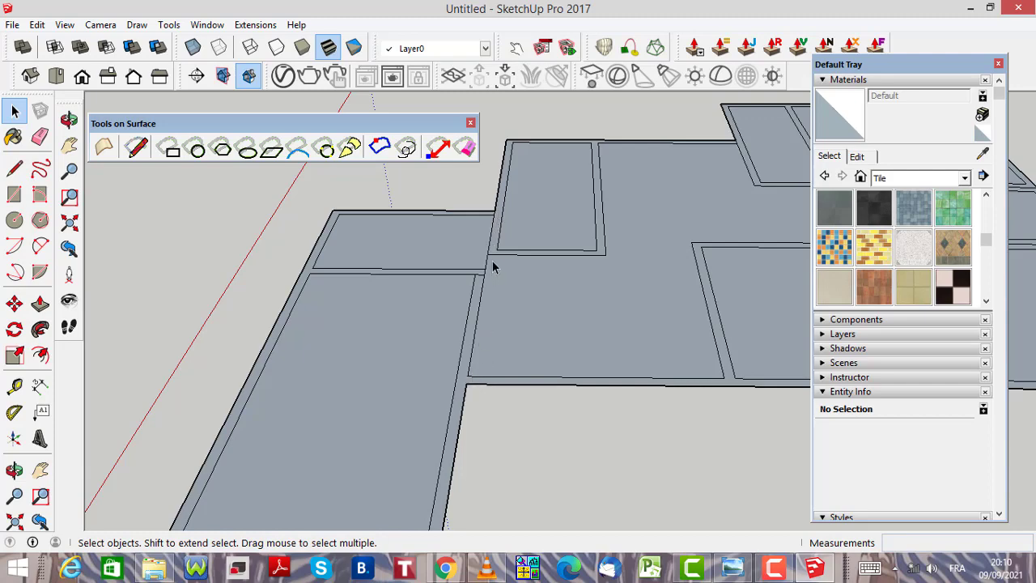
scroll(475, 399, "up", 3)
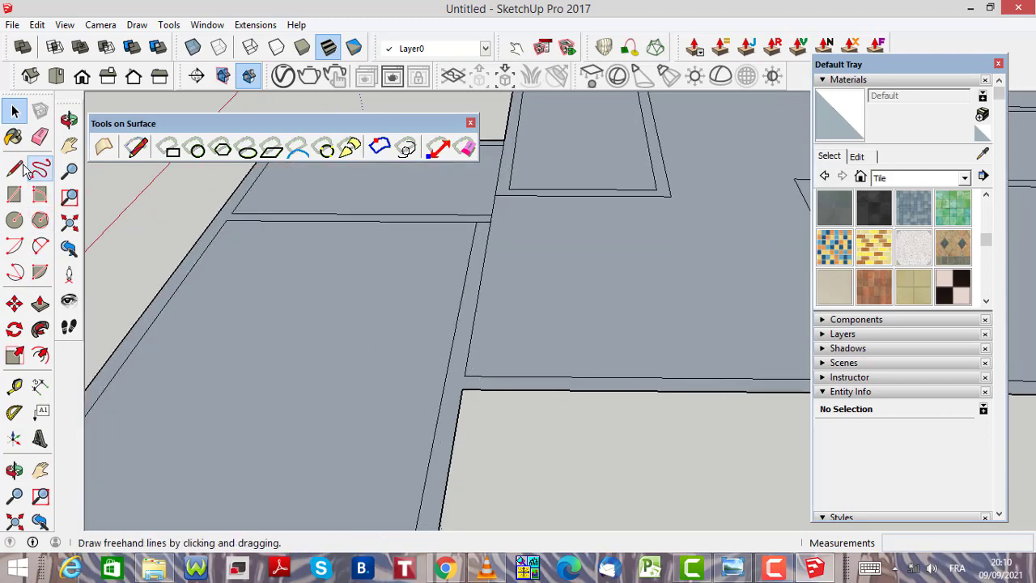
left_click(14, 168)
scroll(465, 392, "up", 2)
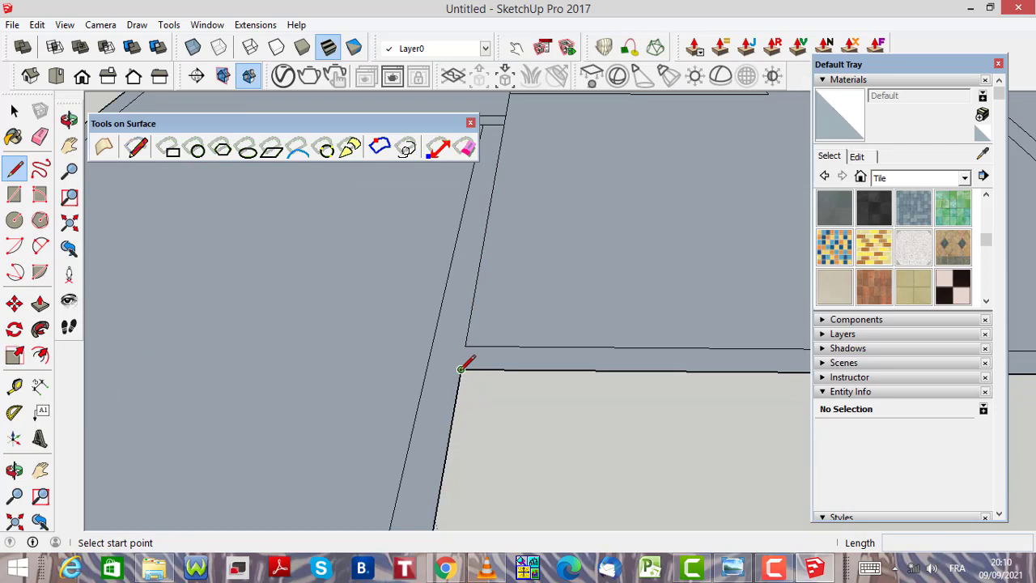
left_click(460, 369)
left_click(466, 345)
Draw a line about 3.22 m long from the narrow room's inner corner across the hall to the exterior wall edge
scroll(481, 393, "down", 2)
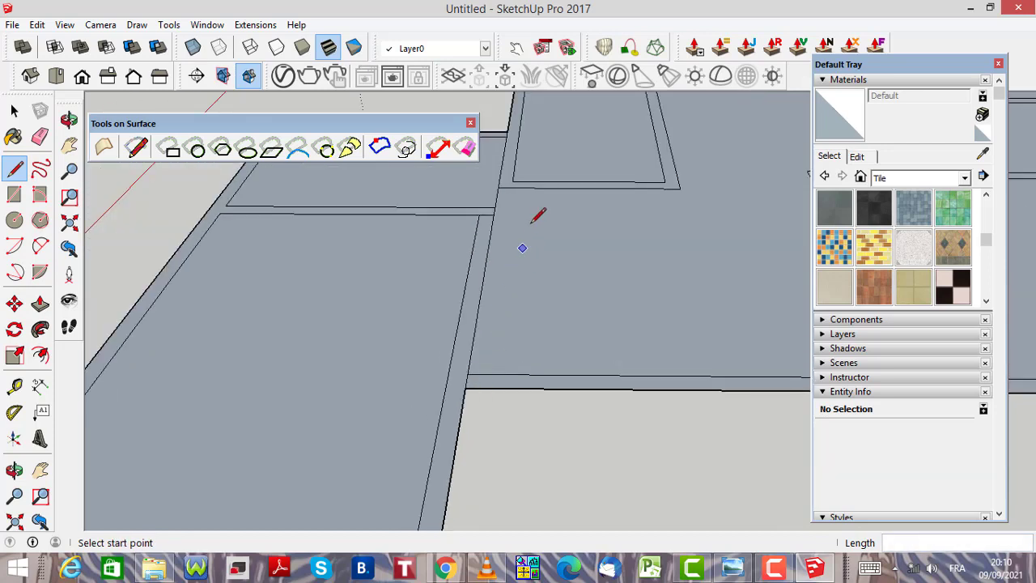
left_click(512, 180)
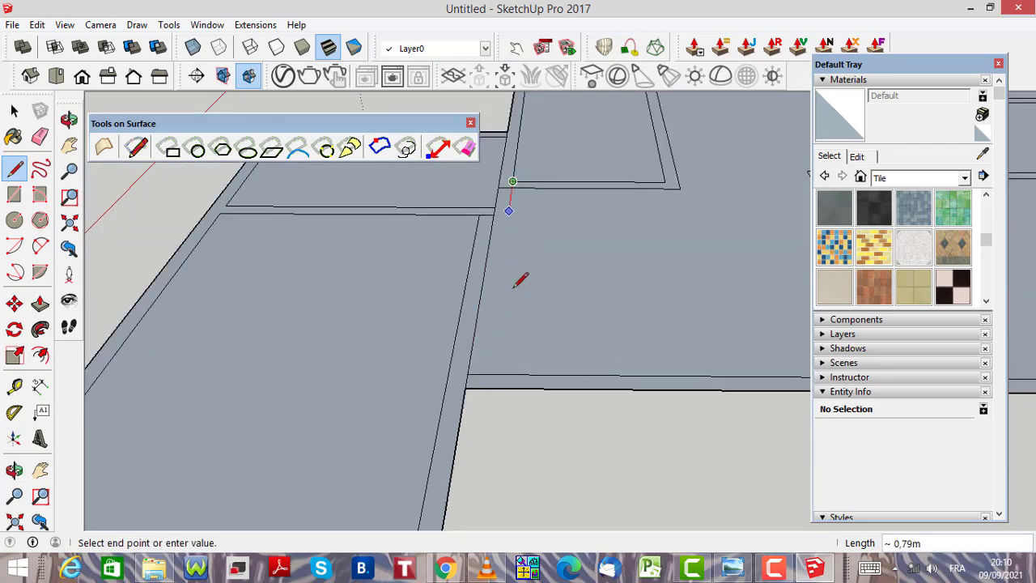
left_click(485, 387)
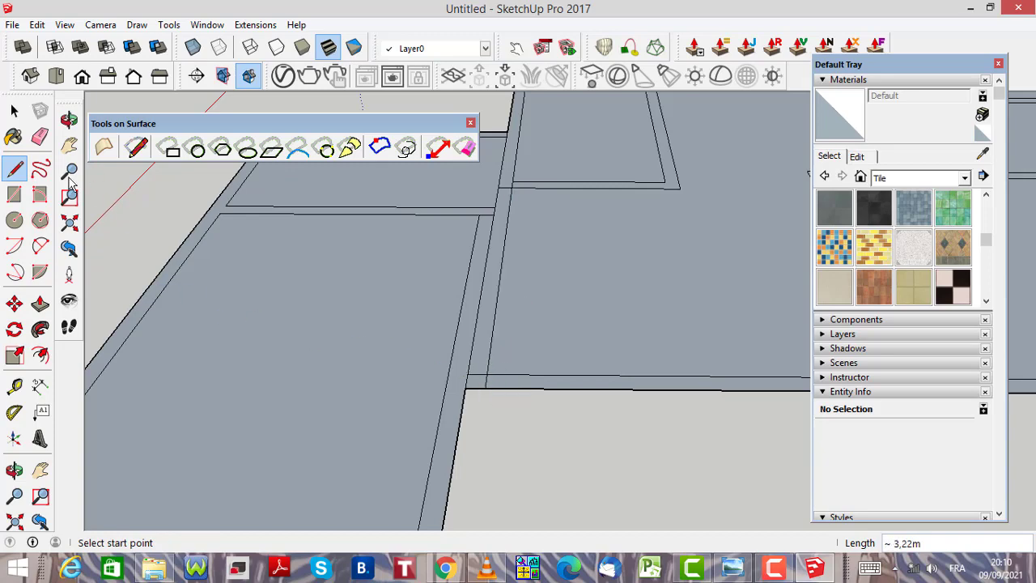
Delete the two short leftover edges where the new hall wall line meets the narrow room's front wall
left_click(14, 110)
middle_click_drag(587, 377, 591, 356)
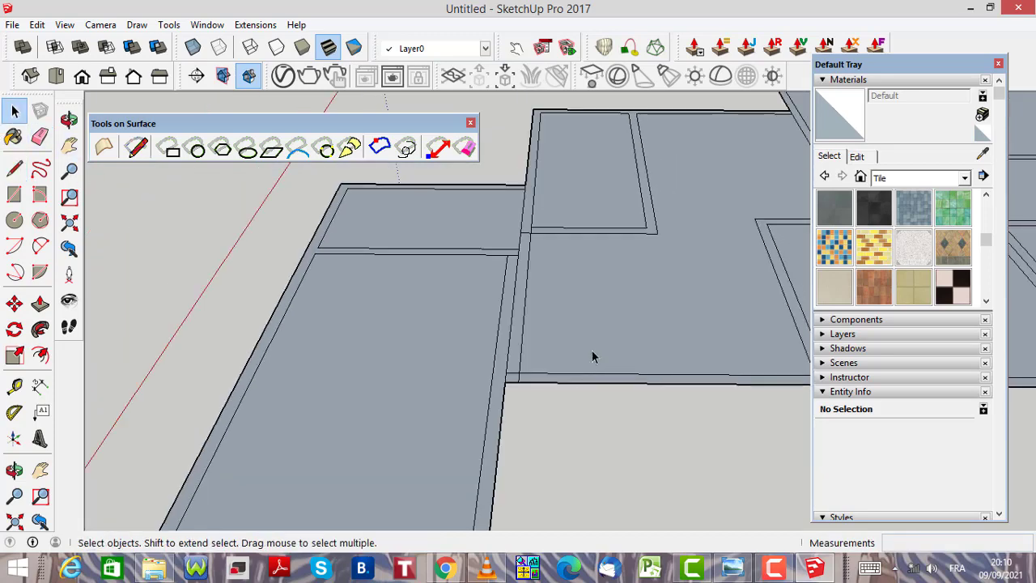
scroll(521, 243, "up", 5)
left_click(532, 234)
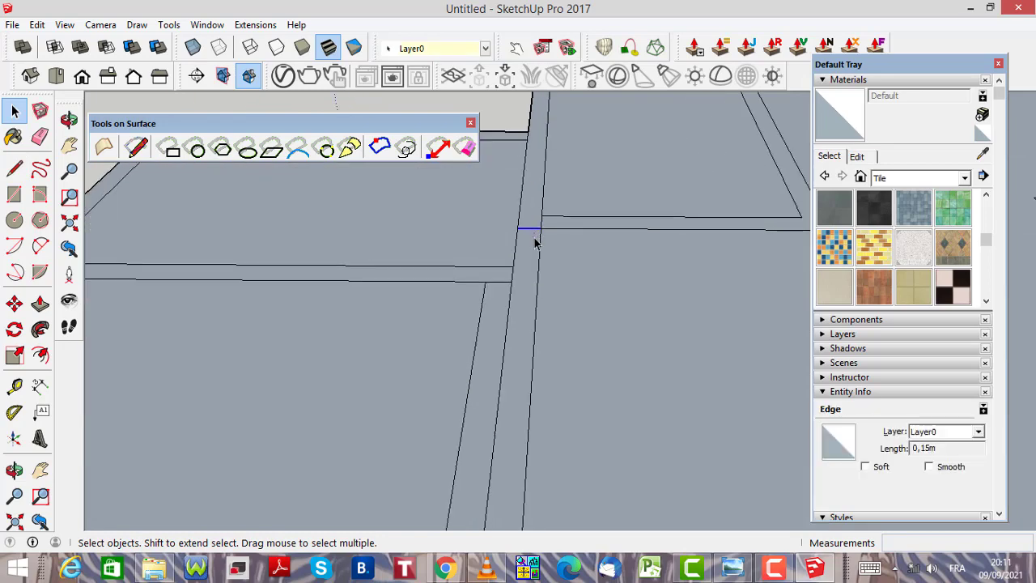
left_click(542, 234)
middle_click_drag(545, 231, 539, 226)
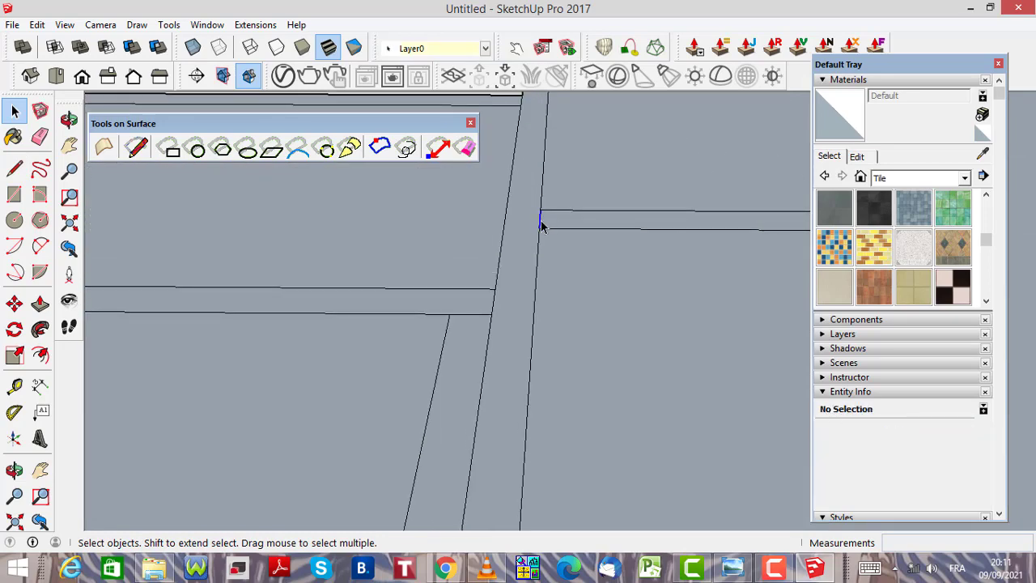
scroll(537, 224, "down", 4)
scroll(546, 402, "down", 2)
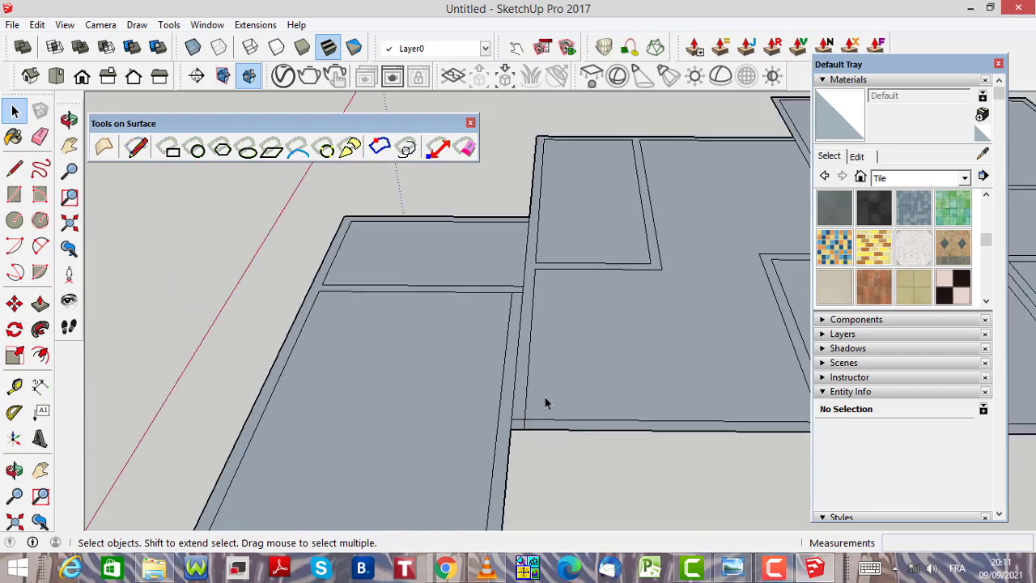
Delete the short inner edge crossing the hall wall strip at its junction with the exterior wall
scroll(529, 452, "up", 4)
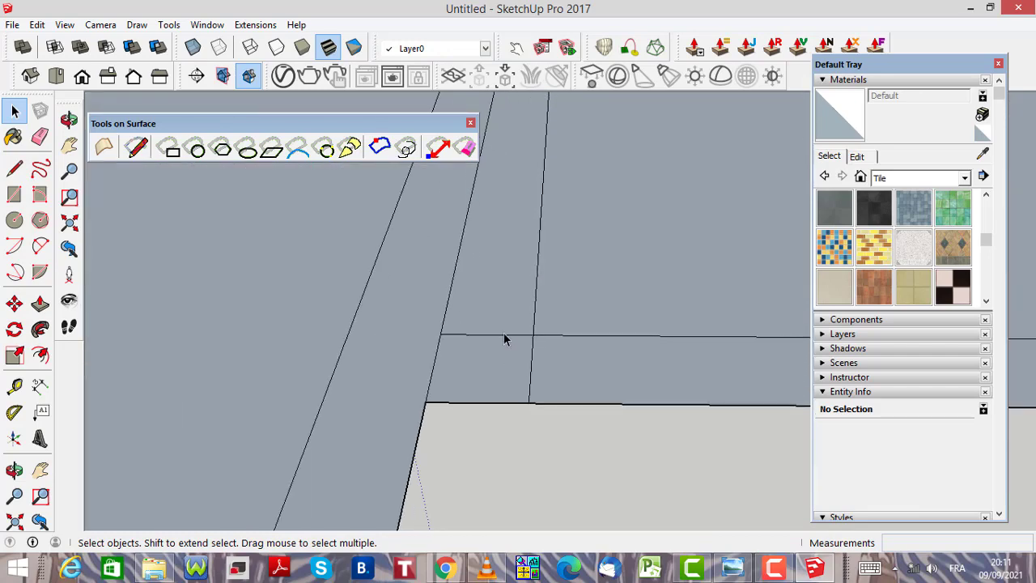
left_click(502, 336)
key("Delete")
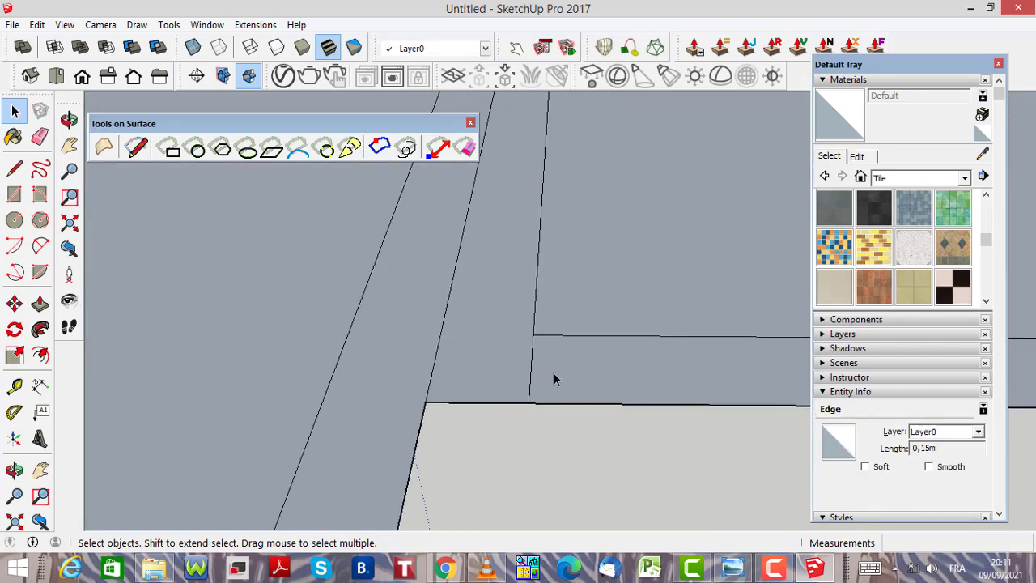
left_click(526, 389)
key("Delete")
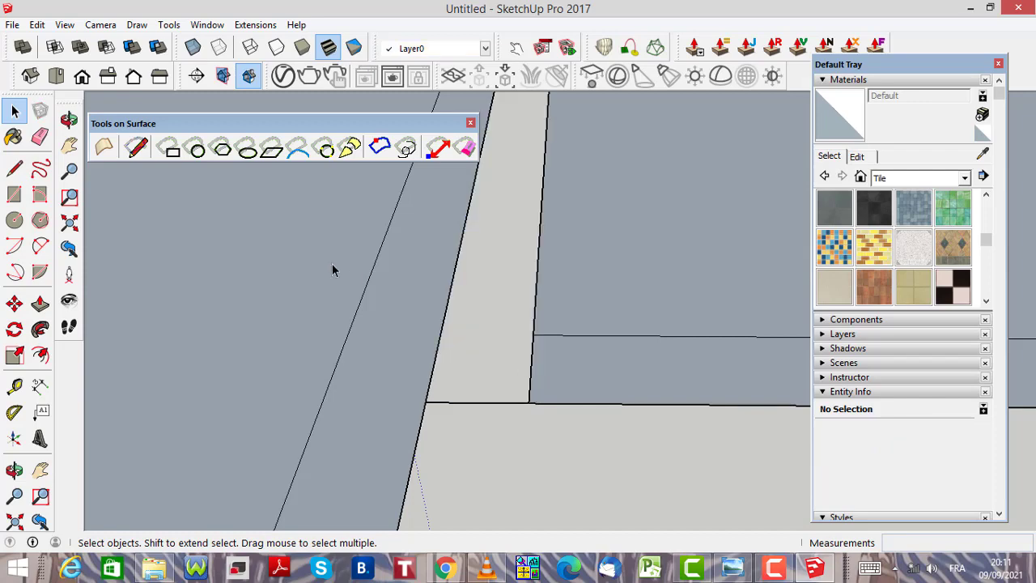
left_click(38, 25)
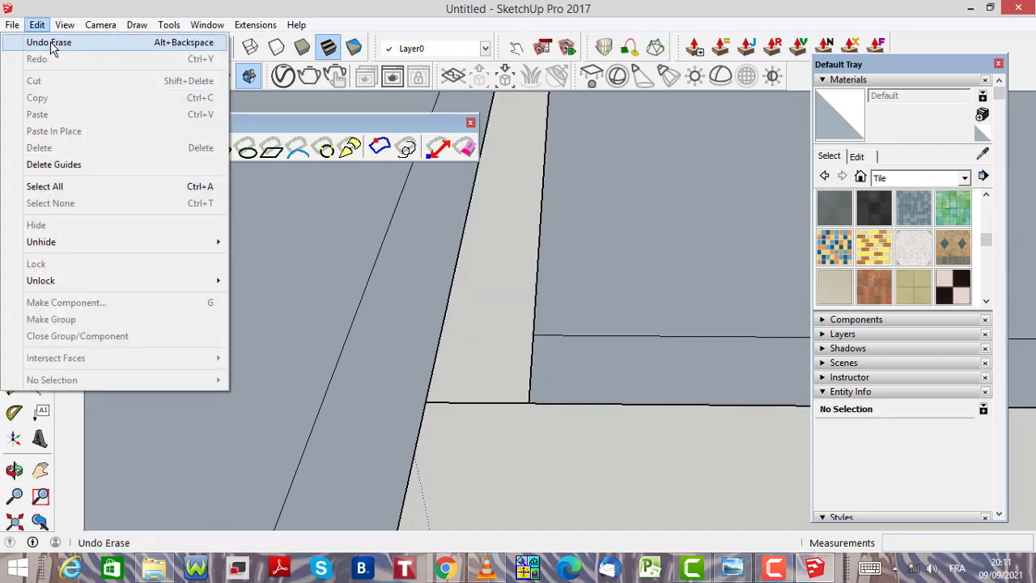
left_click(52, 44)
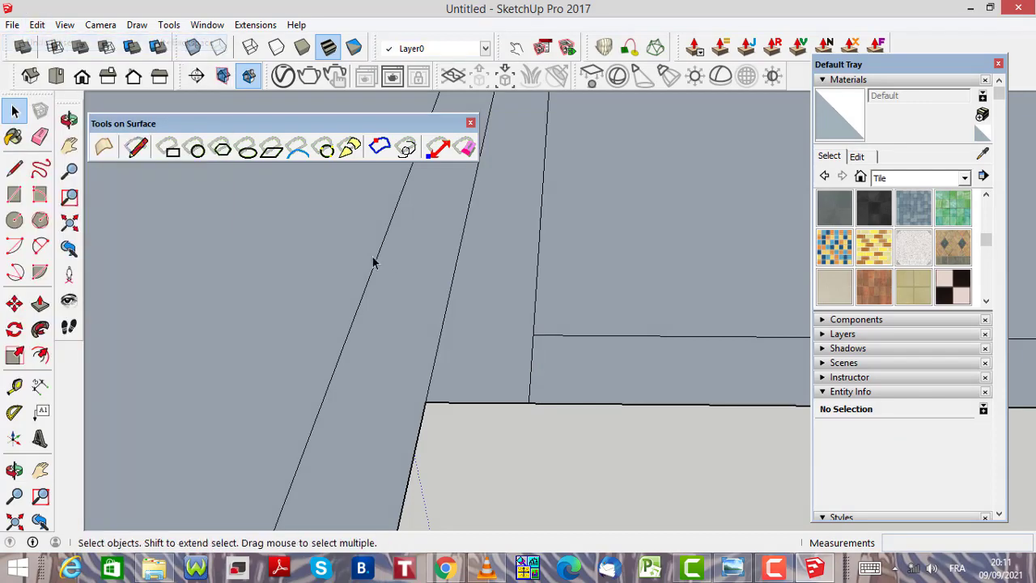
Delete the 0.15 m leftover edge between the hall's inner corner and the exterior wall edge
left_click(530, 380)
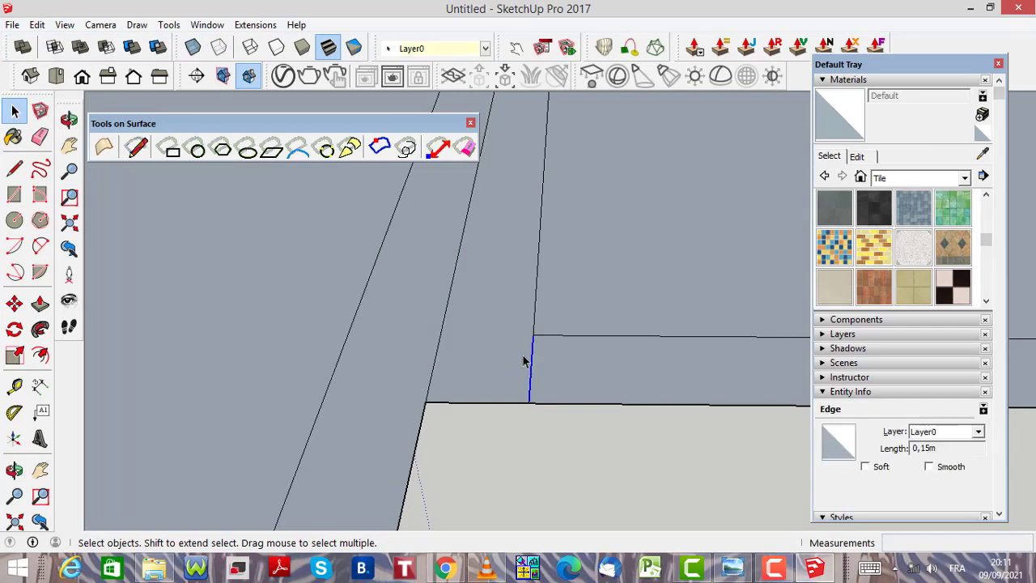
key("Delete")
scroll(534, 343, "down", 6)
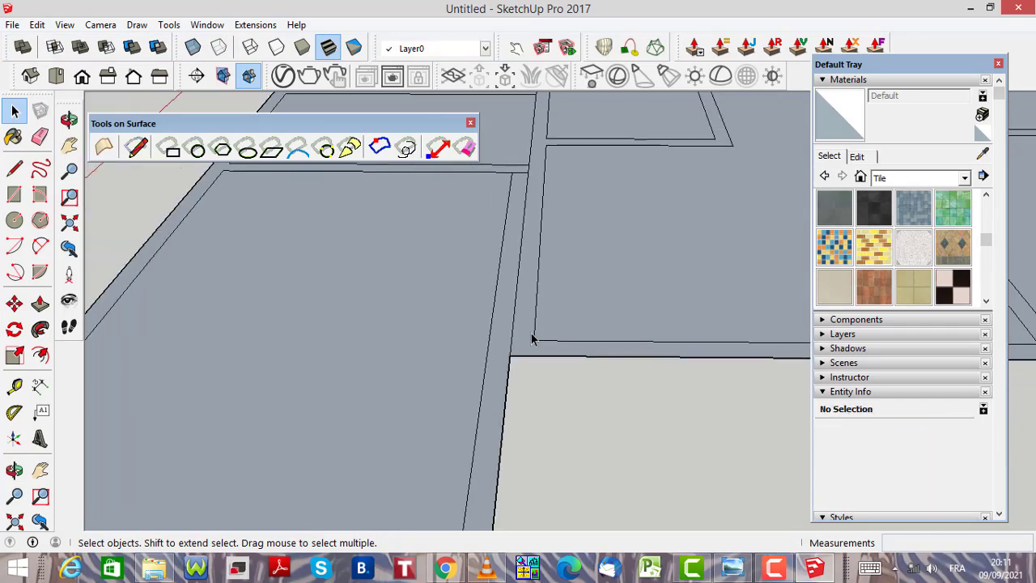
scroll(560, 321, "down", 4)
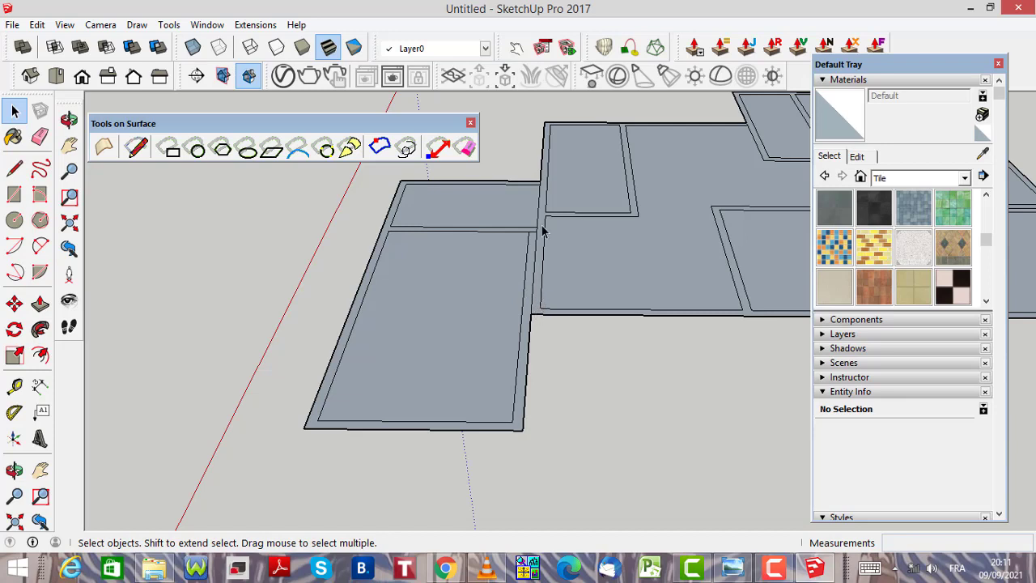
scroll(536, 202, "up", 3)
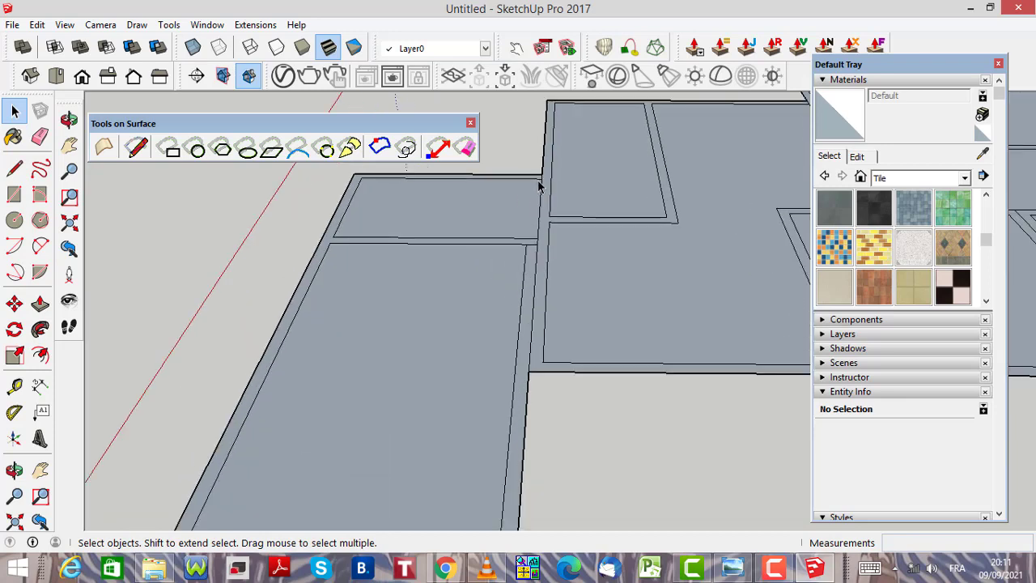
scroll(526, 254, "down", 2)
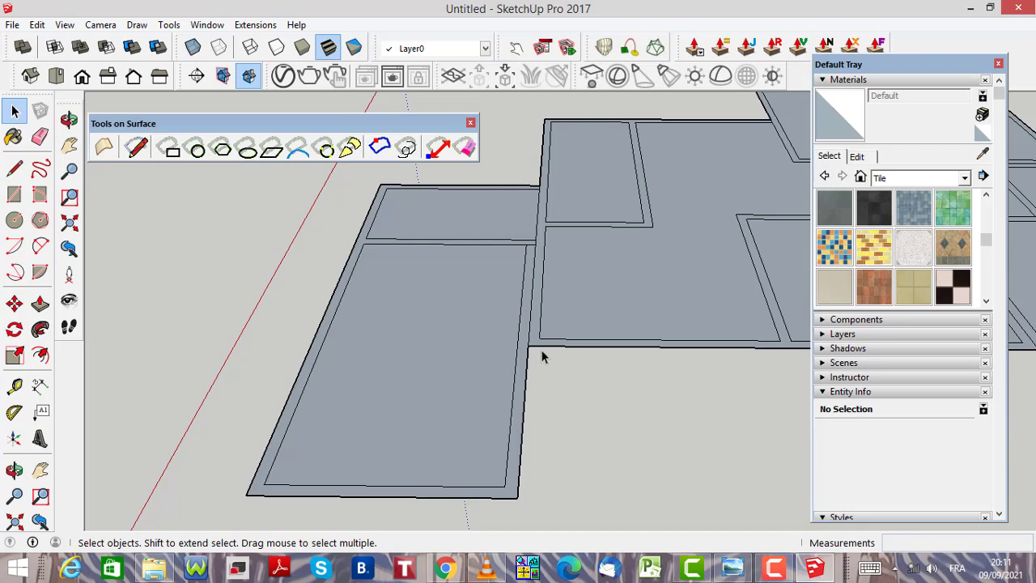
Draw a 0.15 m line outward from the large front room's outer corner, continuing along its side to the hall's exterior wall edge
left_click(14, 168)
middle_click_drag(524, 352, 544, 458)
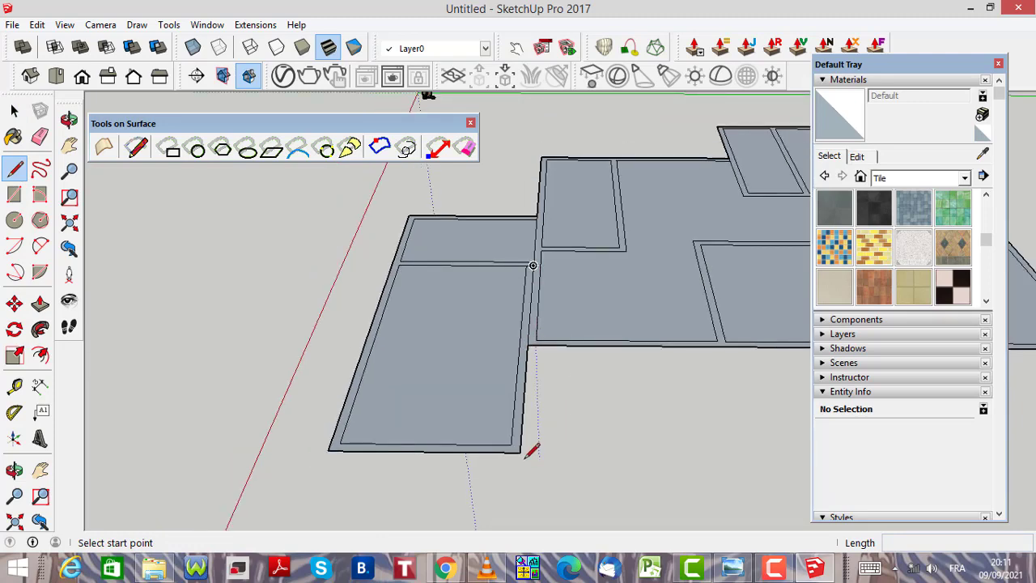
scroll(525, 458, "up", 3)
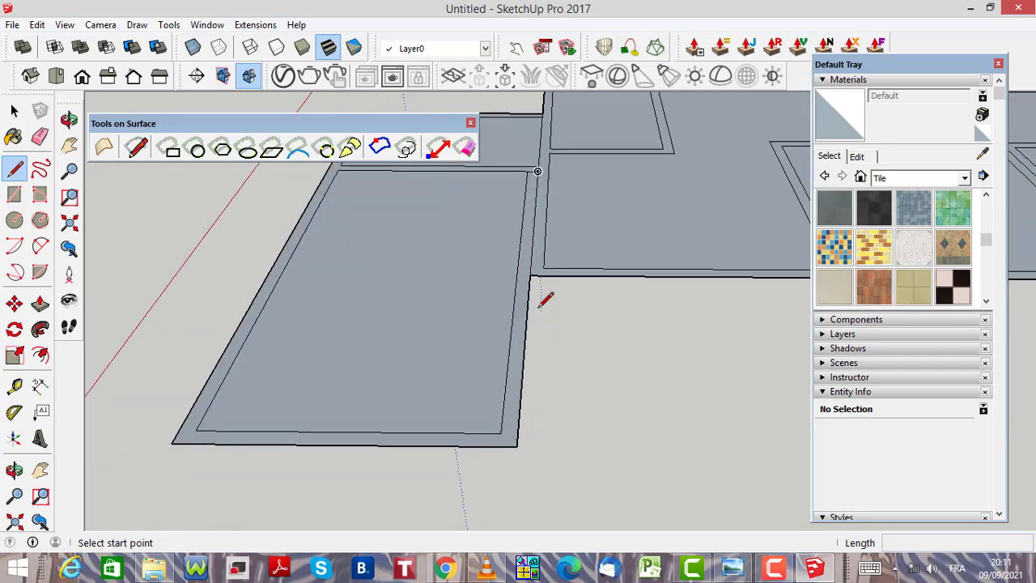
left_click(517, 446)
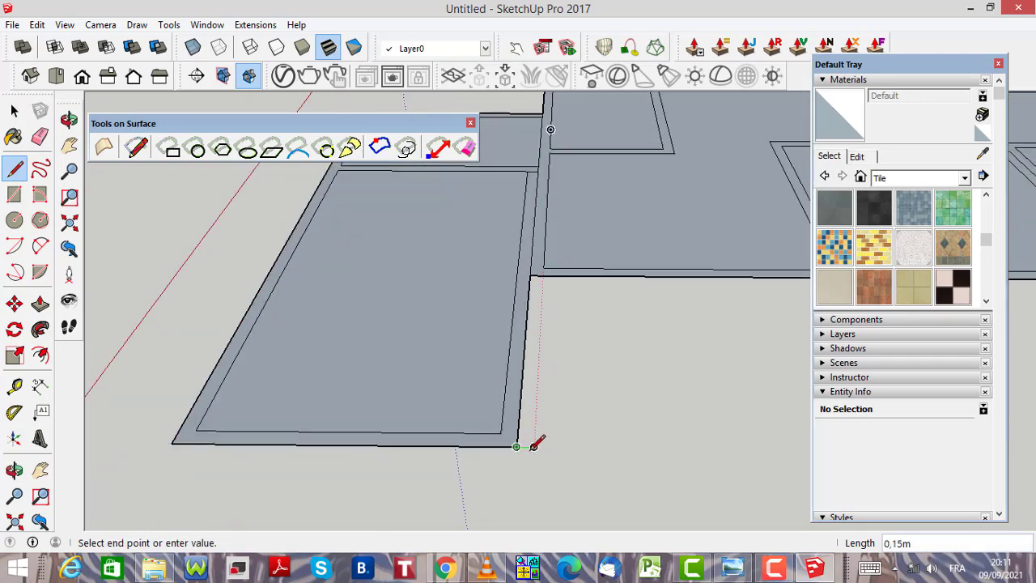
left_click(533, 445)
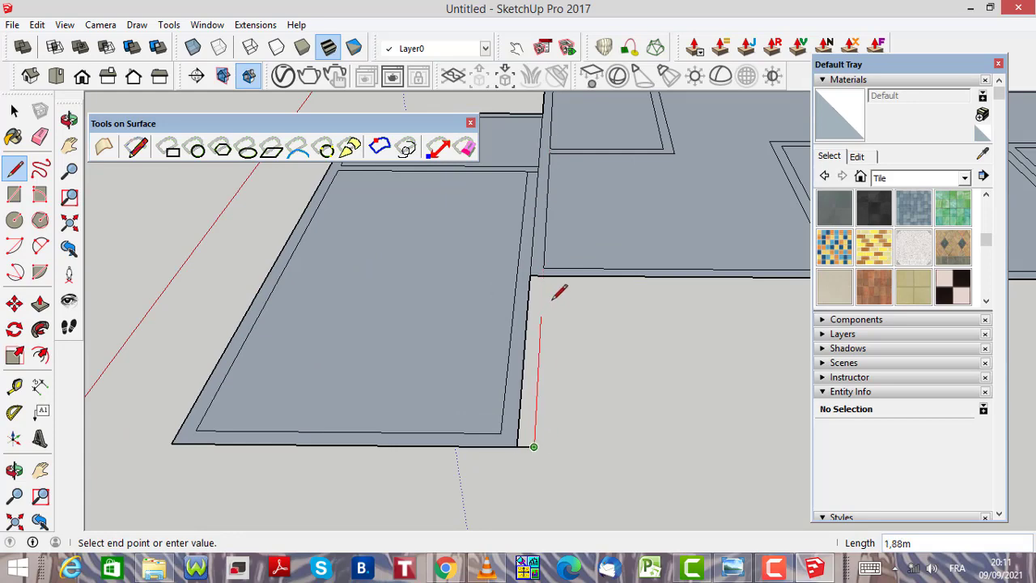
scroll(544, 274, "up", 2)
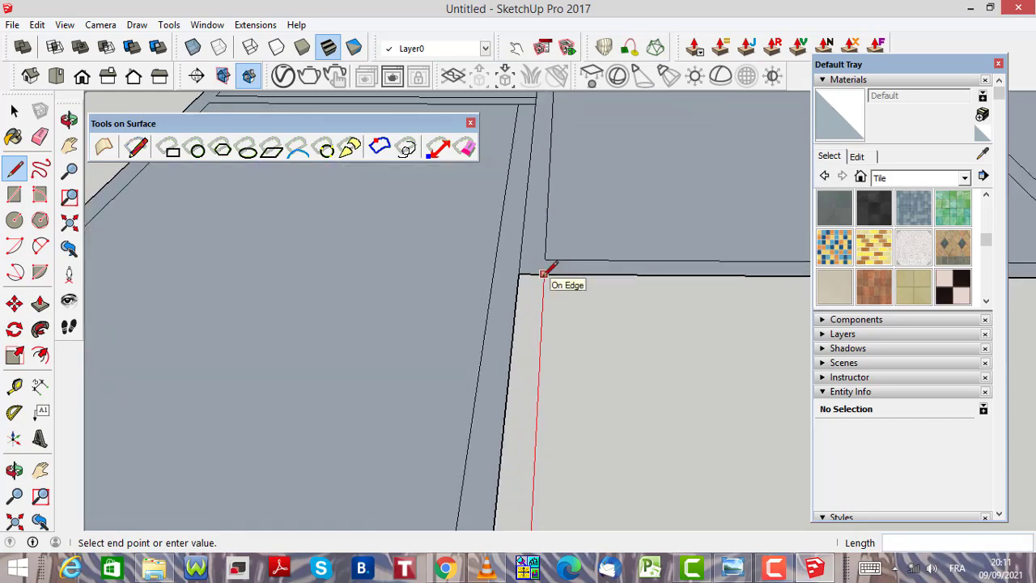
left_click(544, 273)
scroll(554, 314, "down", 4)
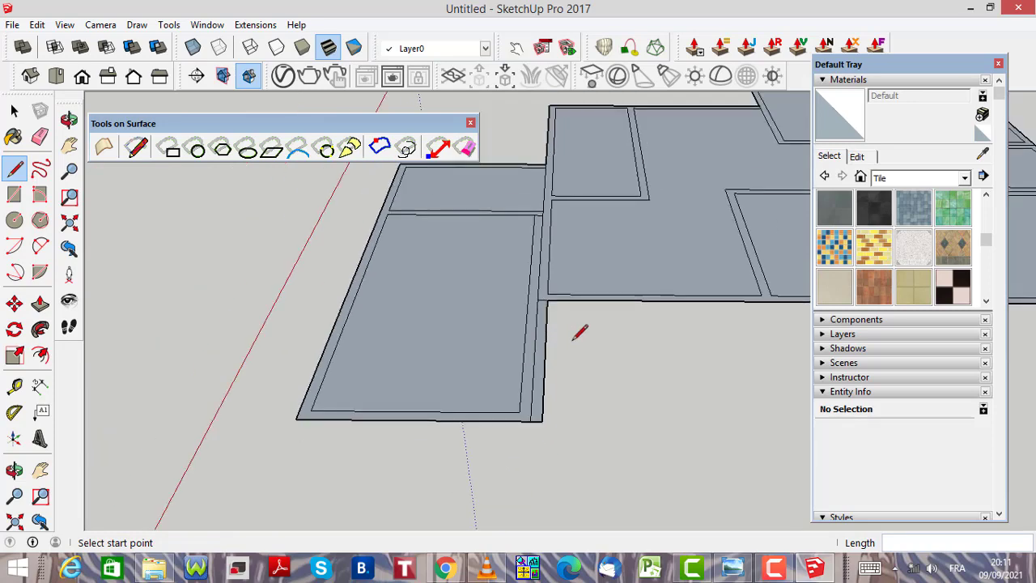
Extend the large room's inner front wall line by 0.15 m from its inner corner to the former outer side edge
key("space")
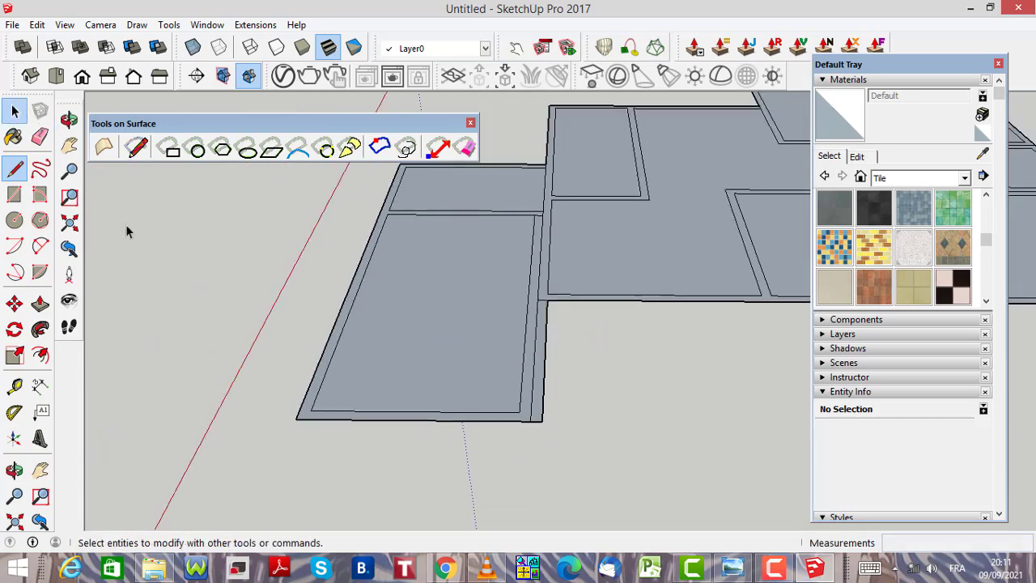
middle_click_drag(537, 407, 263, 328)
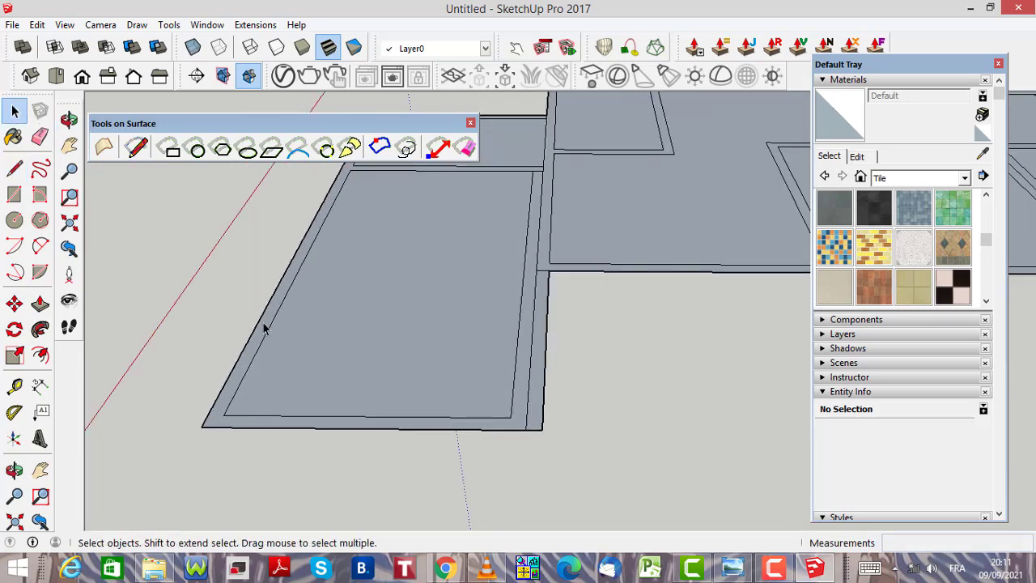
left_click(15, 167)
scroll(550, 423, "up", 2)
left_click(471, 401)
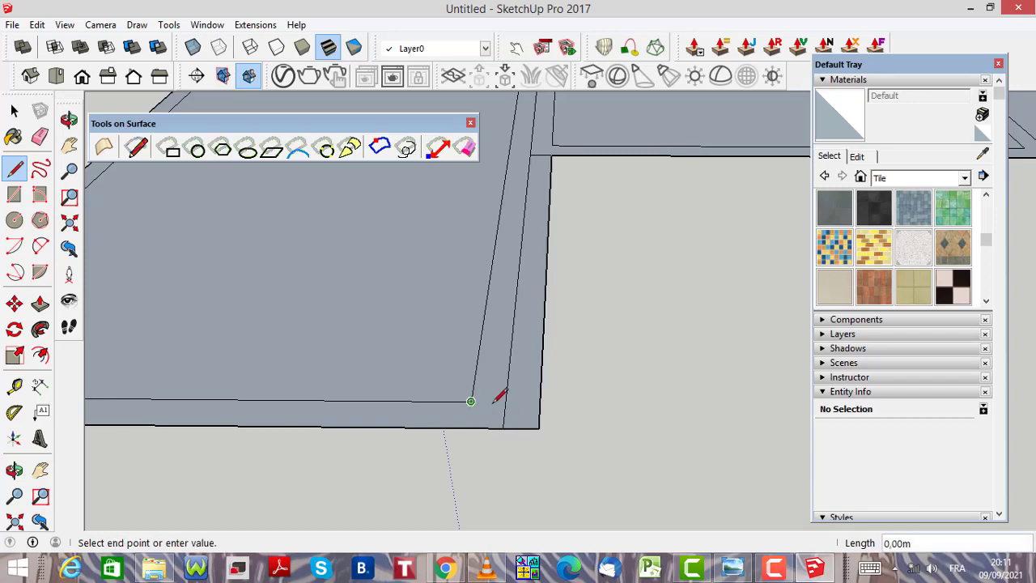
left_click(504, 402)
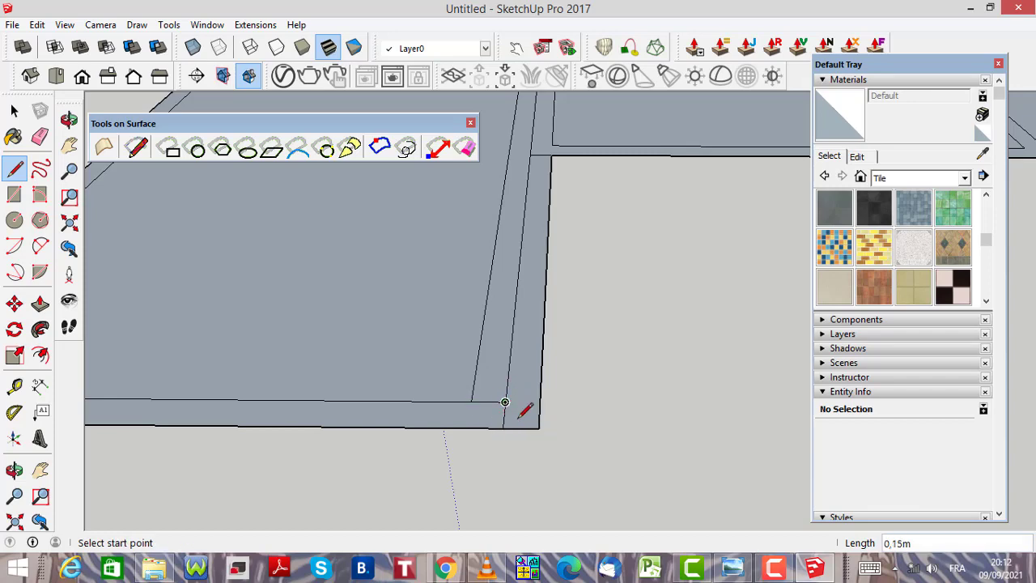
scroll(521, 424, "down", 3)
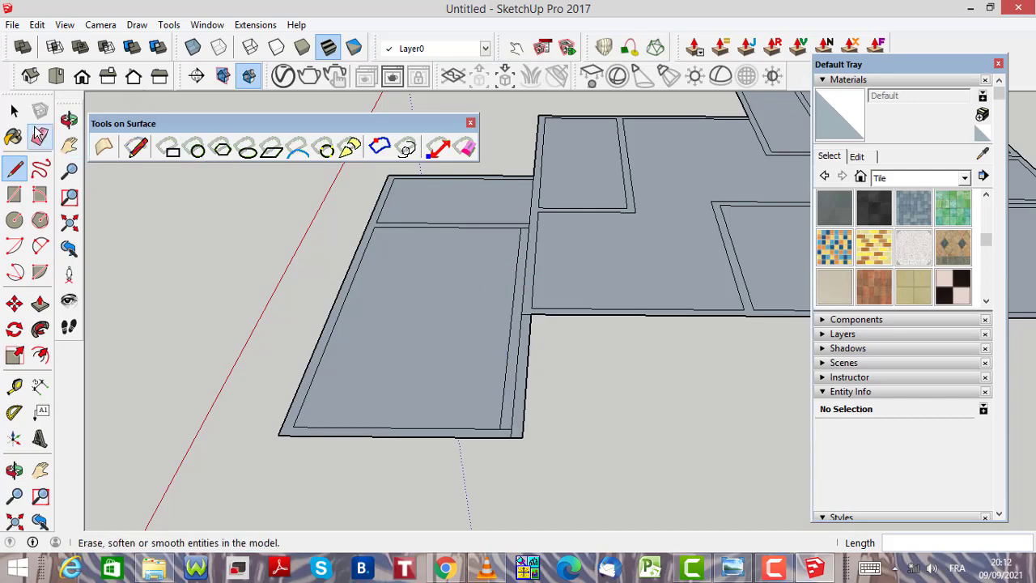
Delete both segments of the large room's old inner side wall line next to the hall
left_click(15, 110)
scroll(506, 429, "up", 4)
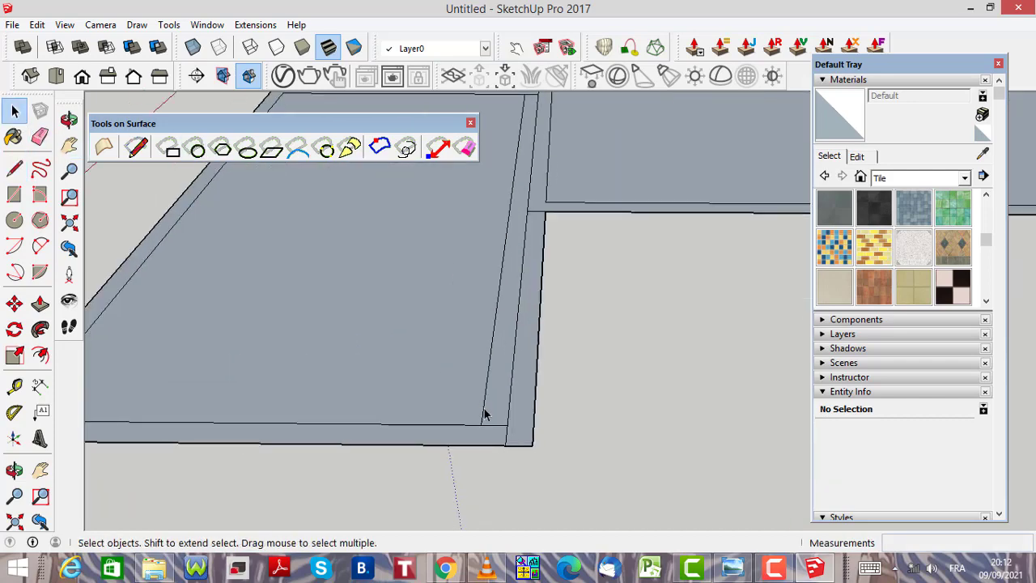
left_click(484, 415)
key("Delete")
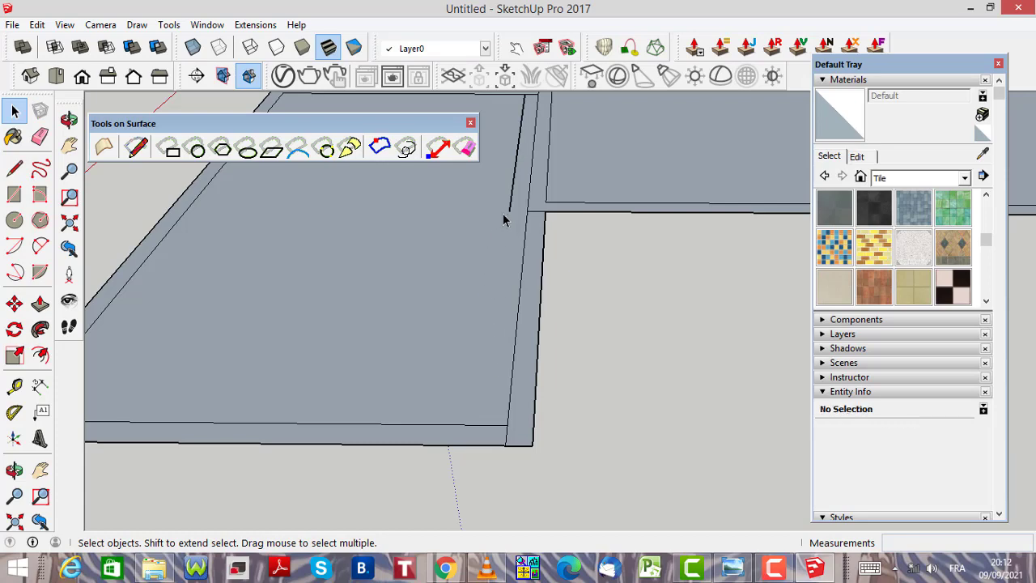
left_click(511, 204)
key("Delete")
scroll(509, 331, "down", 4)
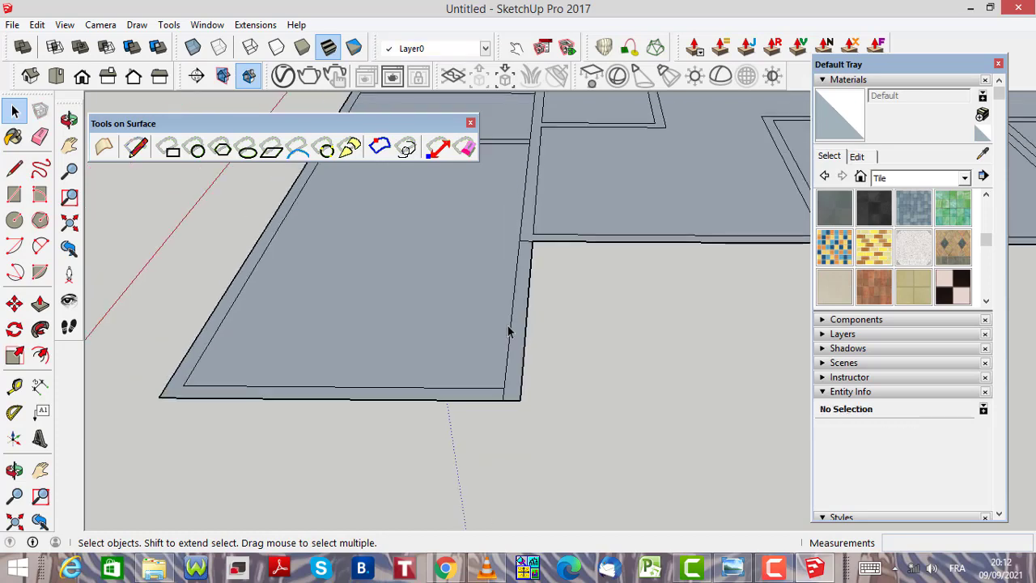
Select the 0.15 m edge closing the partition wall between the two side rooms where it meets the hall wall
scroll(526, 194, "up", 3)
scroll(507, 416, "down", 3)
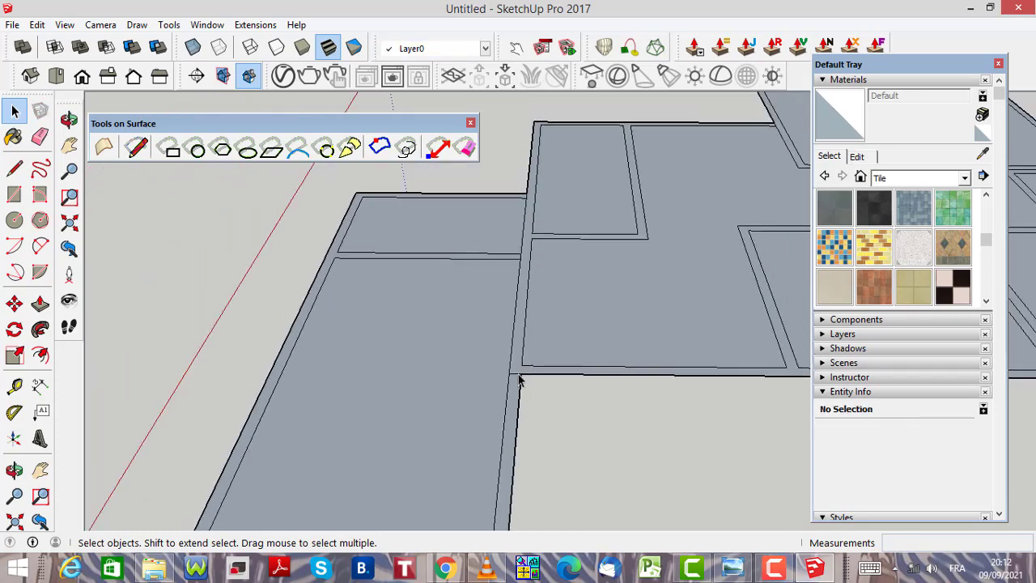
scroll(530, 249, "down", 2)
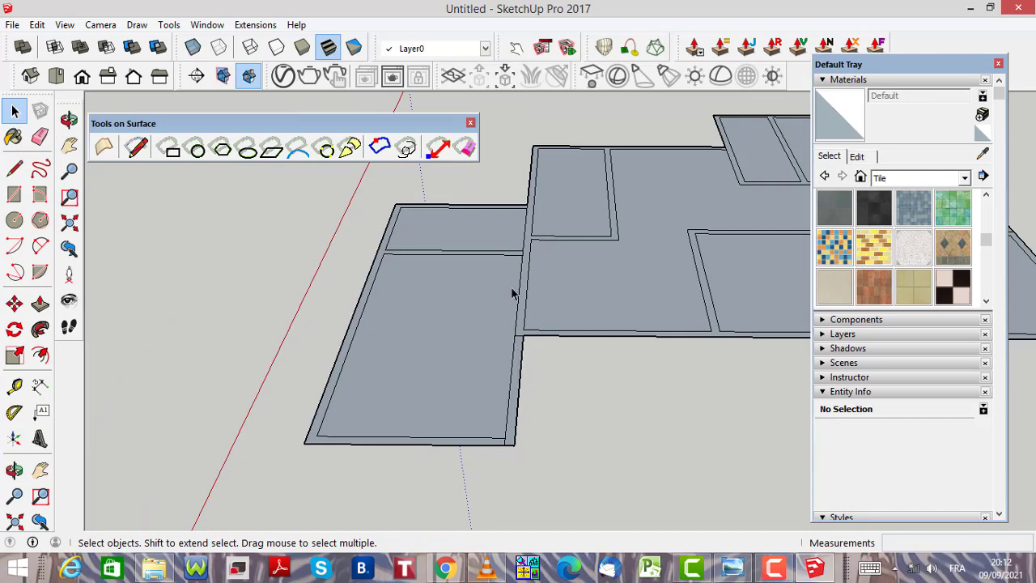
scroll(522, 257, "up", 4)
scroll(537, 254, "down", 1)
scroll(530, 253, "up", 1)
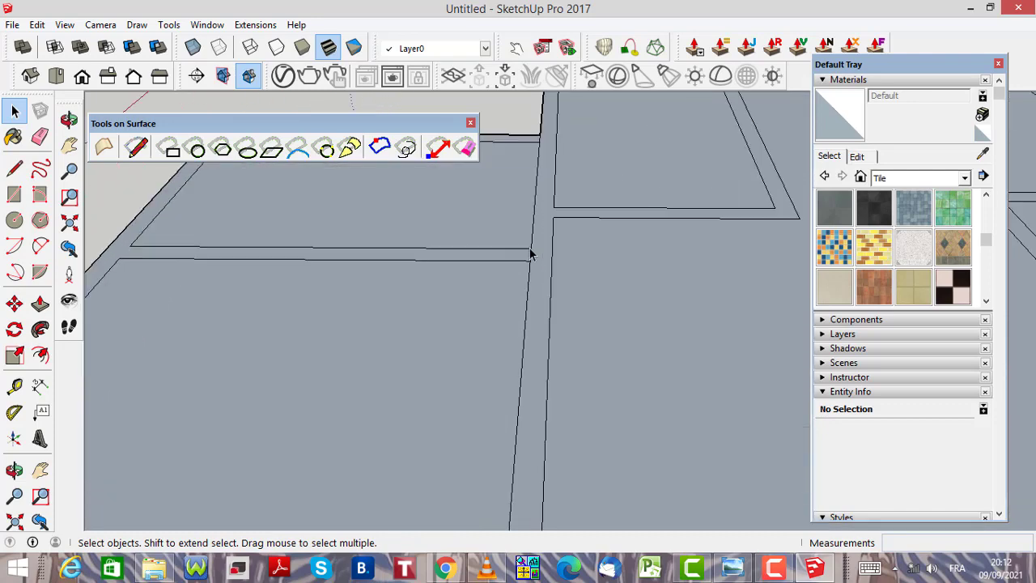
scroll(530, 254, "up", 1)
left_click(532, 265)
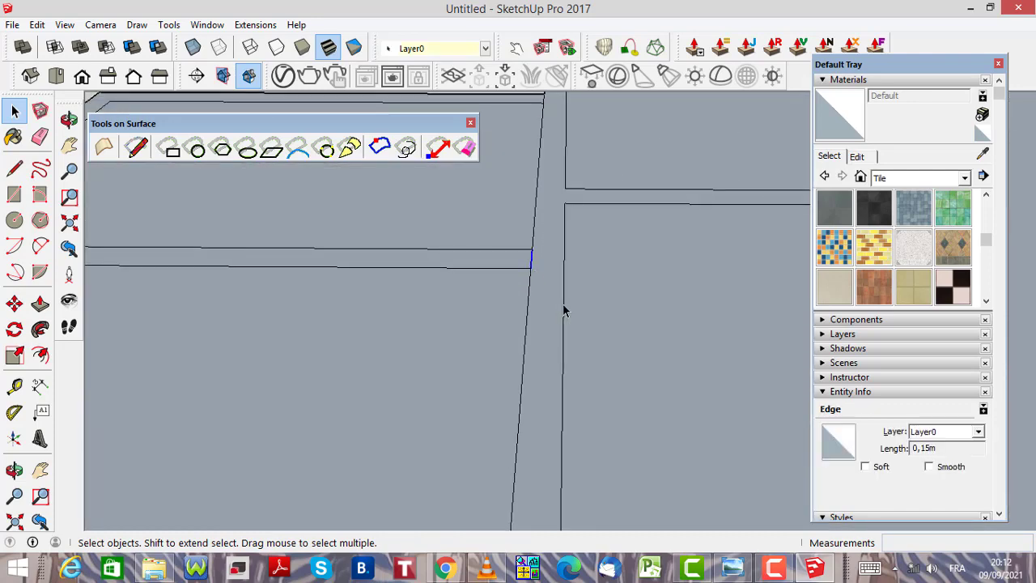
scroll(569, 275, "down", 3)
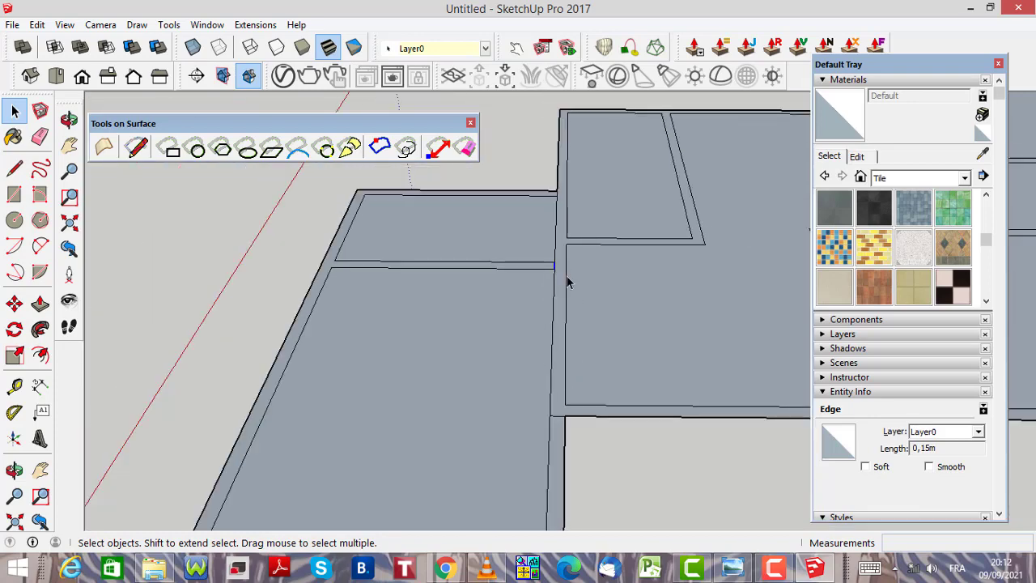
scroll(571, 295, "up", 2)
scroll(393, 250, "up", 1)
Try to draw a line from the narrow room's inner corner along the hall wall to the hall's front wall
key("l")
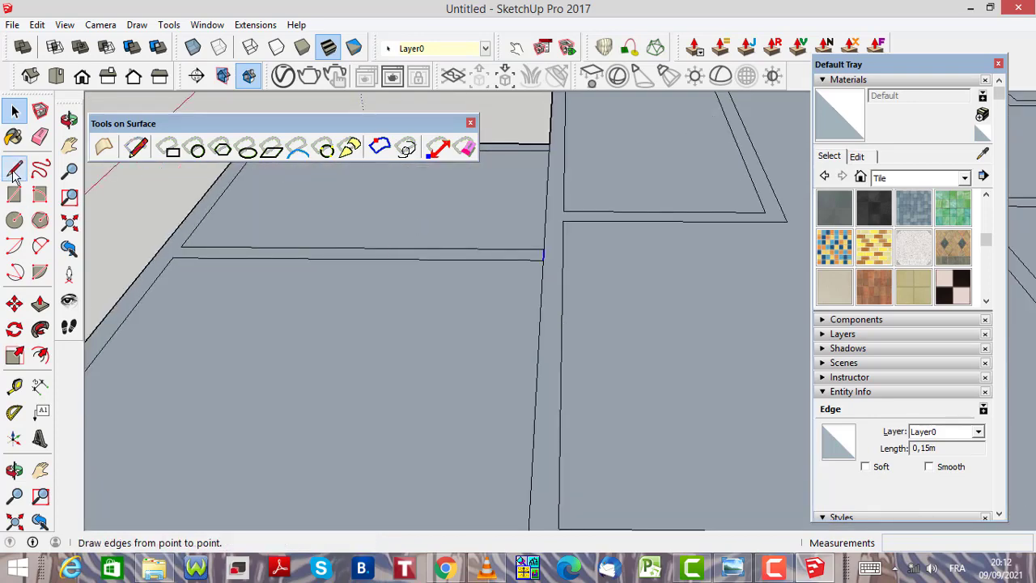
left_click(564, 210)
scroll(574, 206, "down", 2)
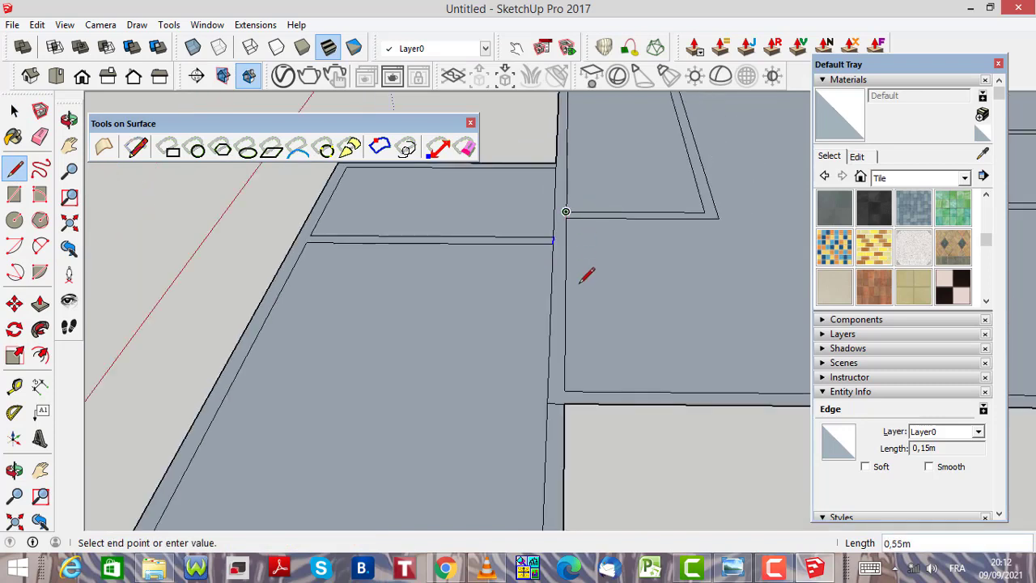
left_click(564, 403)
scroll(577, 342, "down", 3)
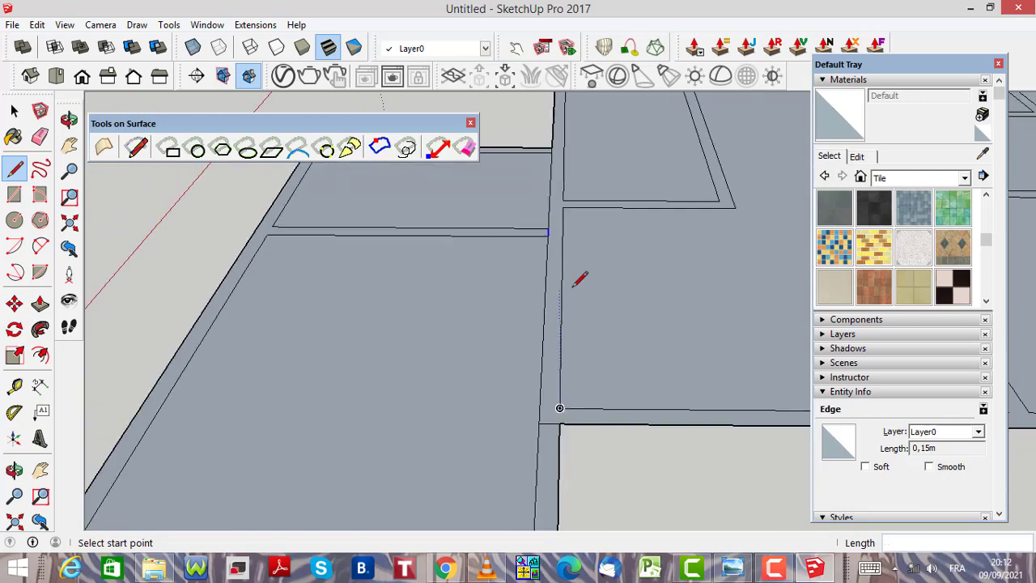
Delete the selected 0.15 m partition edge and the short leftover edge at the small side room's back corner
key("space")
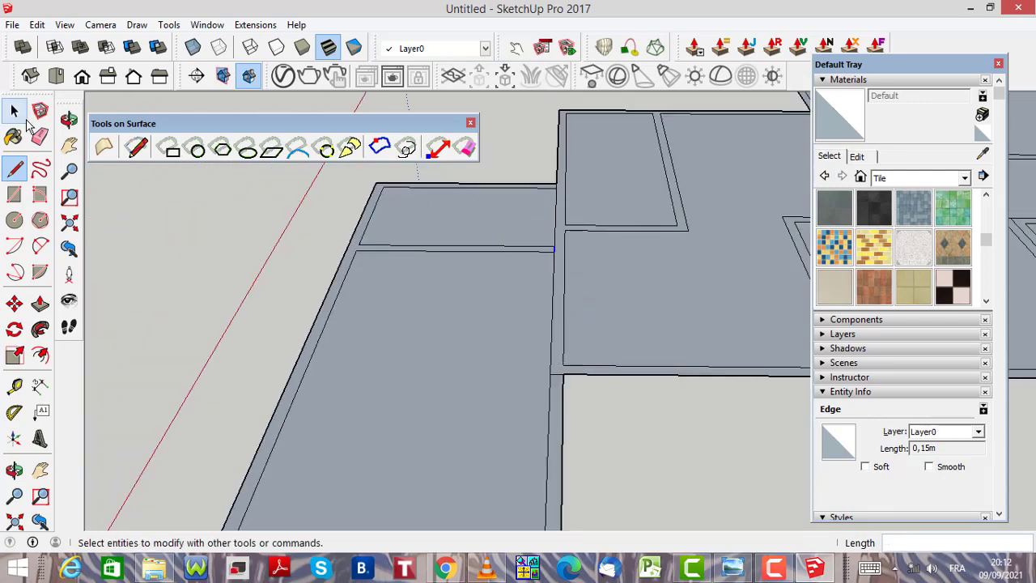
scroll(554, 257, "up", 4)
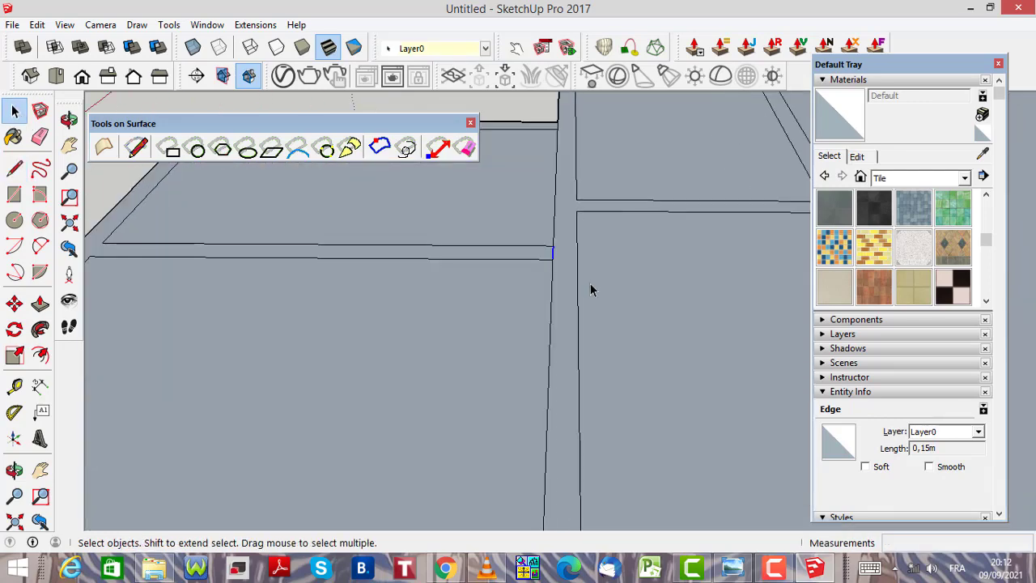
scroll(553, 259, "down", 4)
scroll(558, 173, "up", 3)
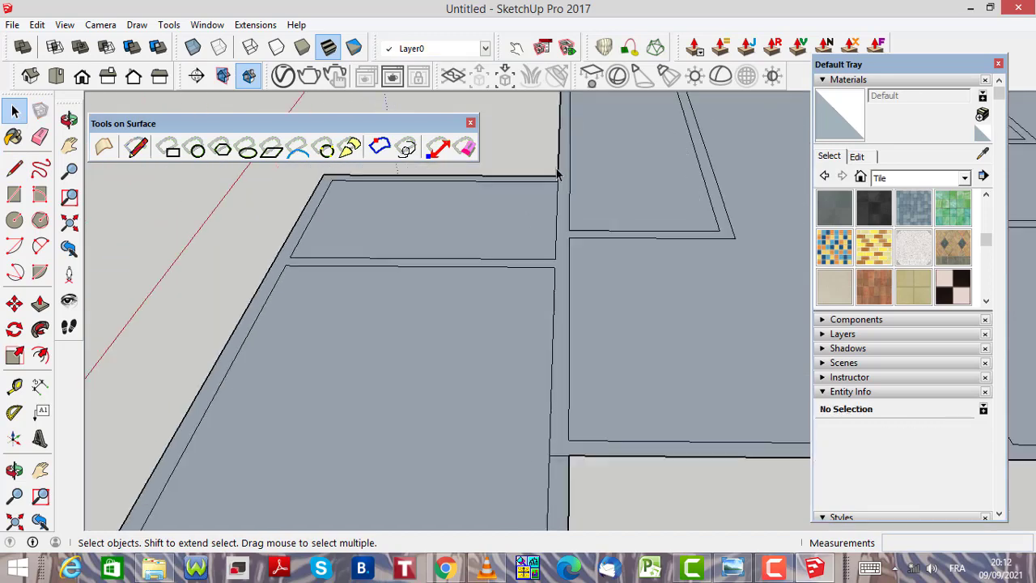
scroll(558, 186, "up", 3)
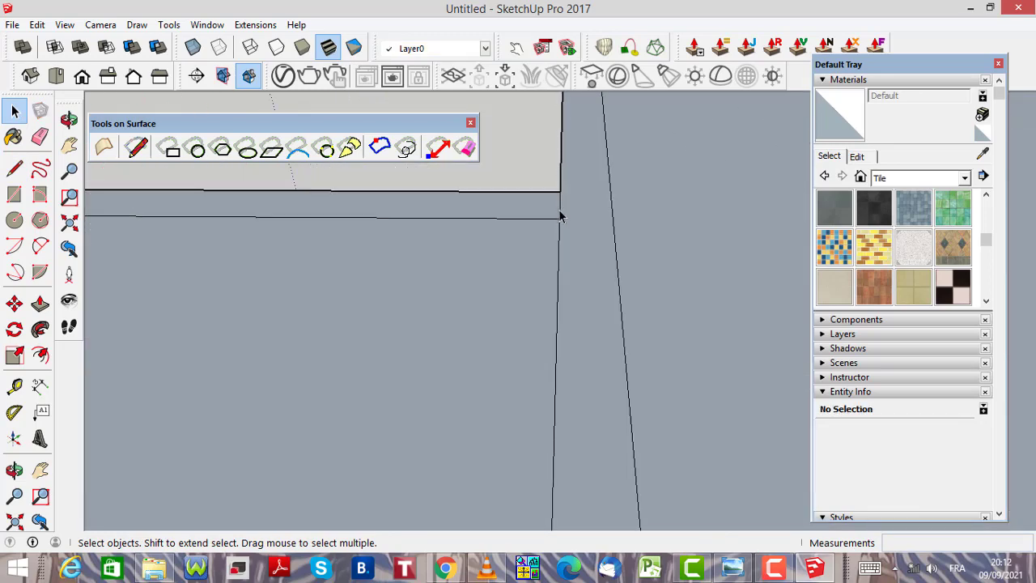
scroll(559, 231, "down", 4)
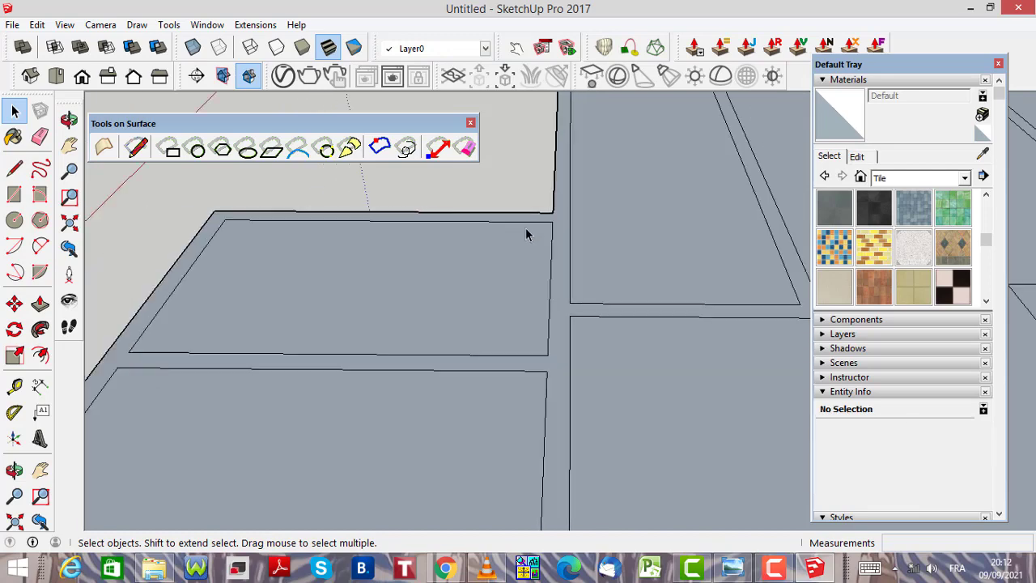
Delete the short edge crossing the large room's side wall strip at the hall's exterior corner
scroll(444, 276, "down", 8)
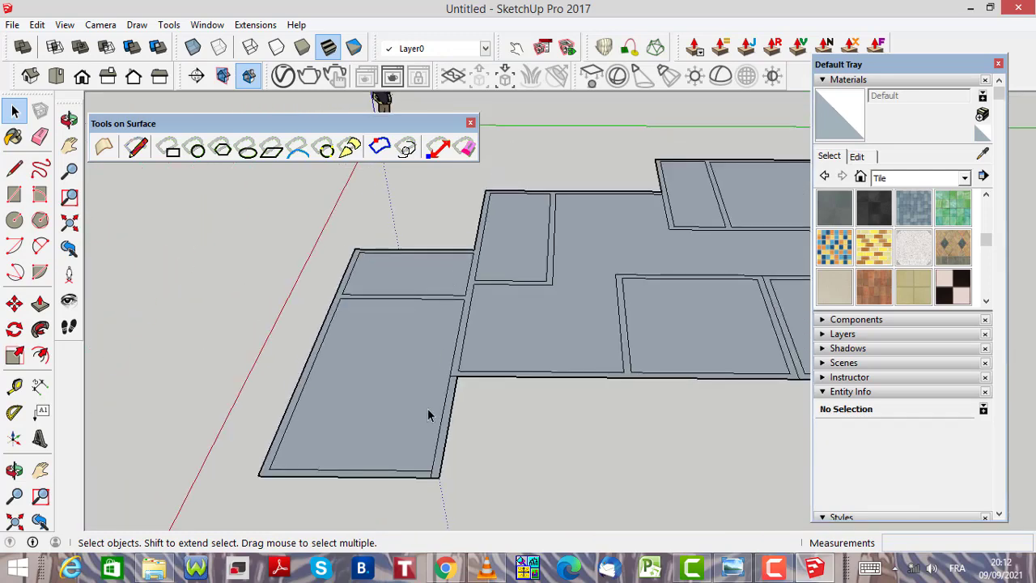
scroll(445, 377, "up", 5)
left_click(450, 364)
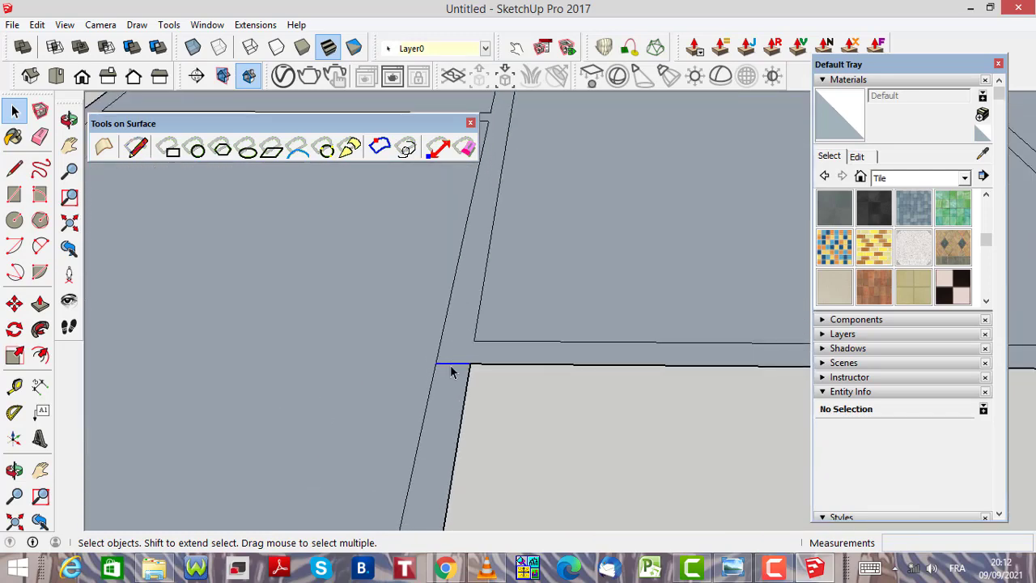
key("Delete")
scroll(452, 346, "down", 4)
scroll(456, 356, "down", 3)
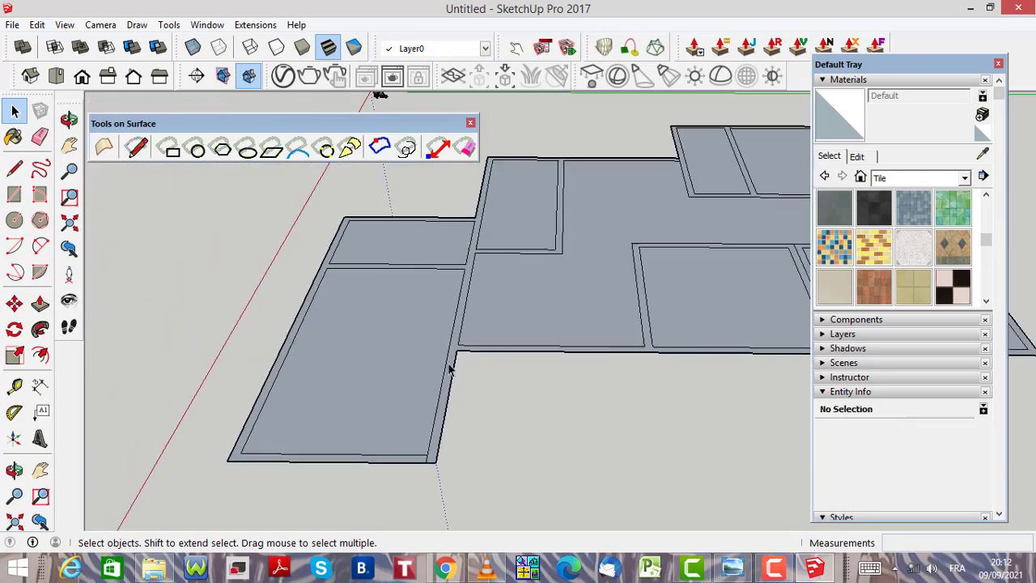
Draw a 0.15 m line from the large side room's front inner corner, on the side away from the hall, to the front outer edge
scroll(424, 478, "up", 6)
scroll(485, 394, "down", 4)
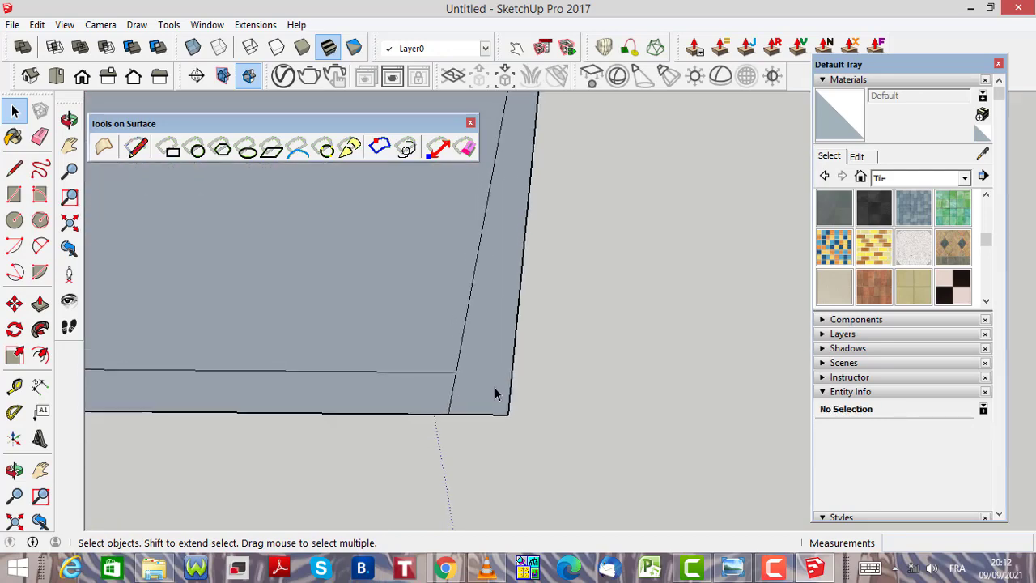
scroll(404, 393, "down", 3)
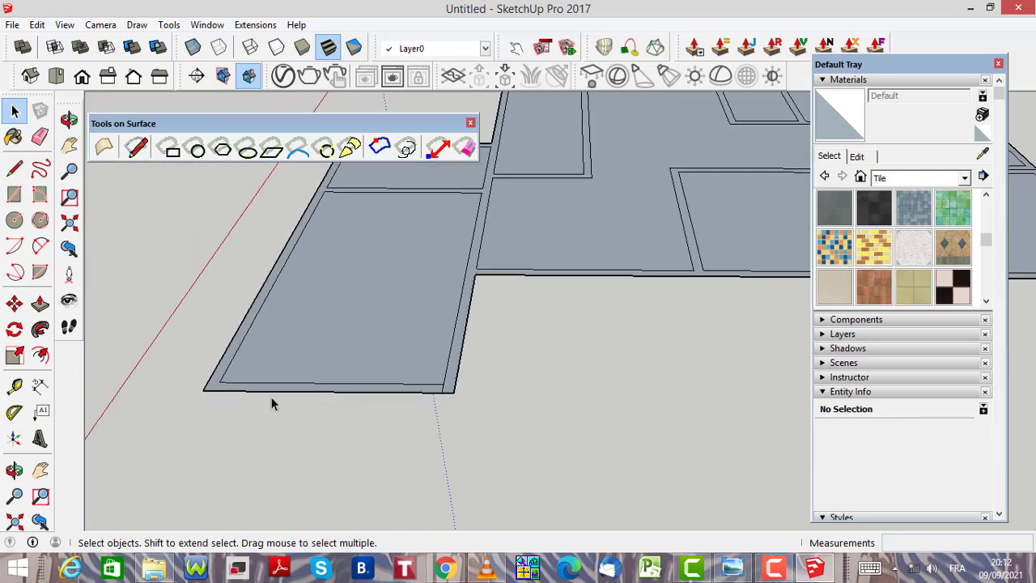
scroll(233, 389, "up", 4)
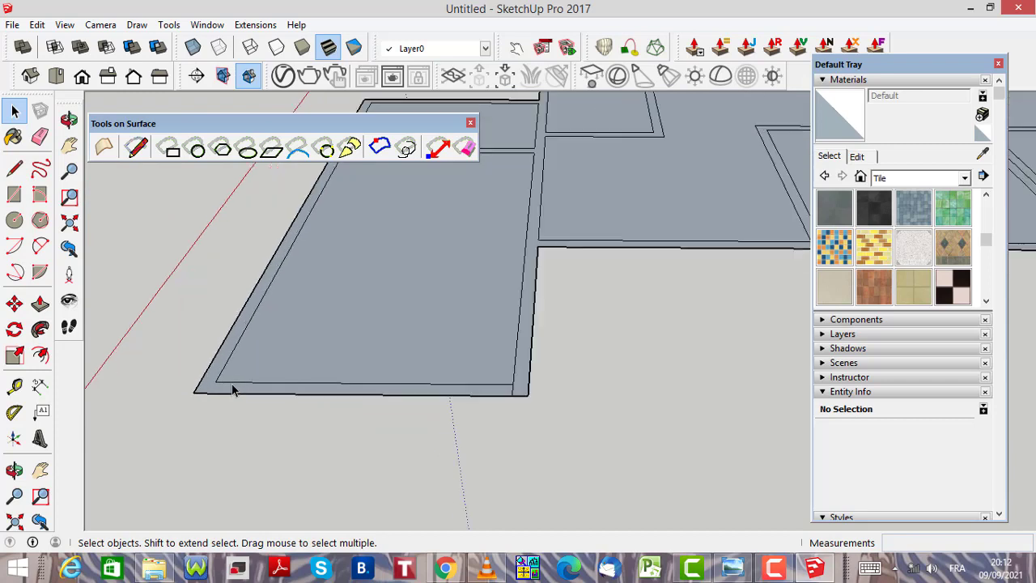
left_click(15, 169)
scroll(216, 392, "up", 2)
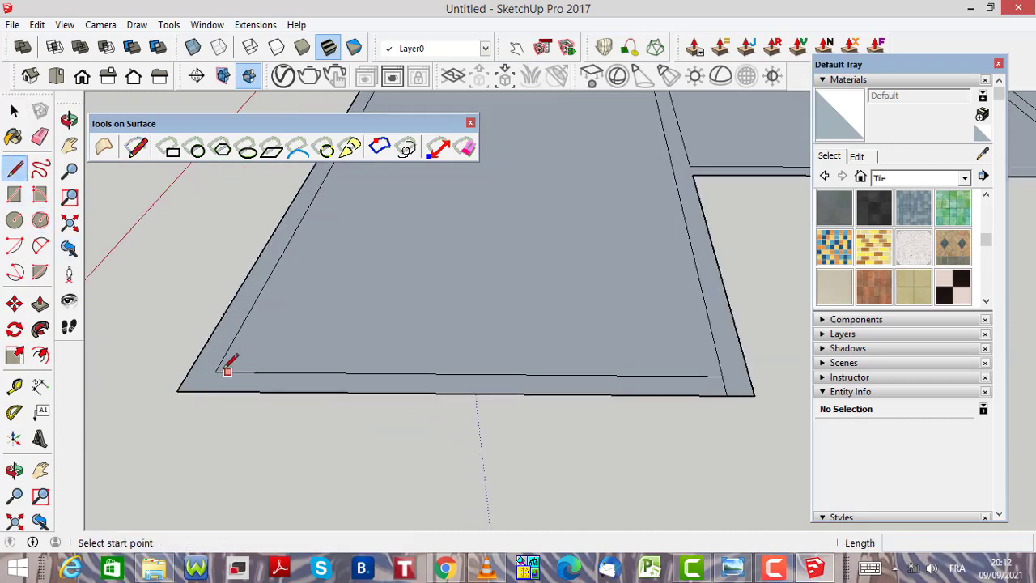
left_click(214, 371)
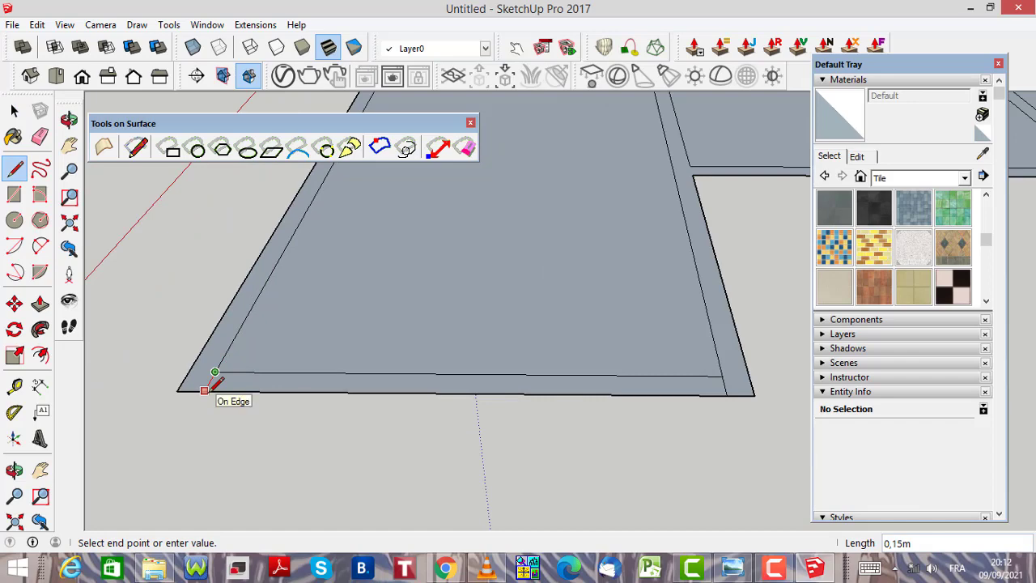
left_click(204, 390)
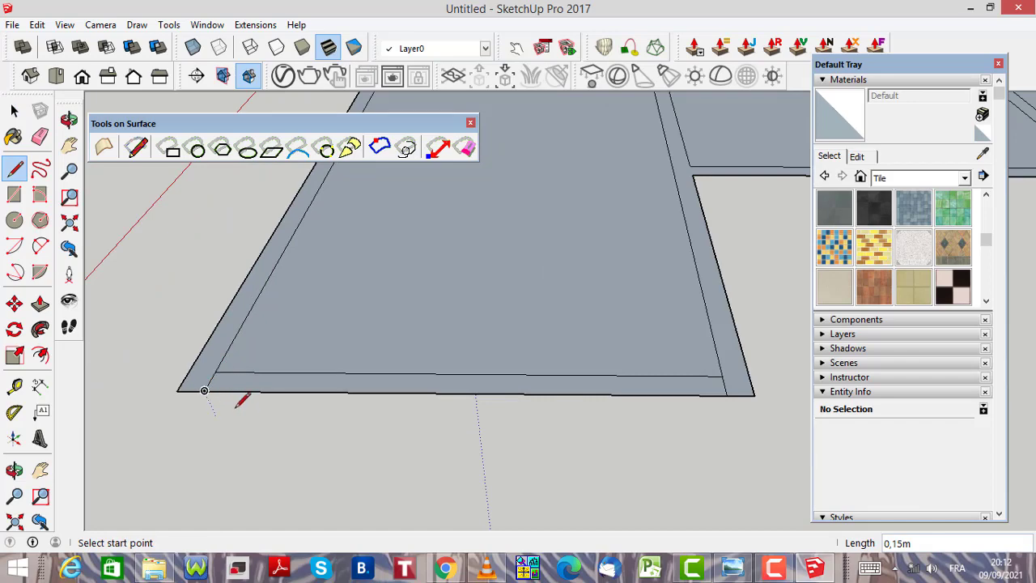
scroll(242, 396, "down", 3)
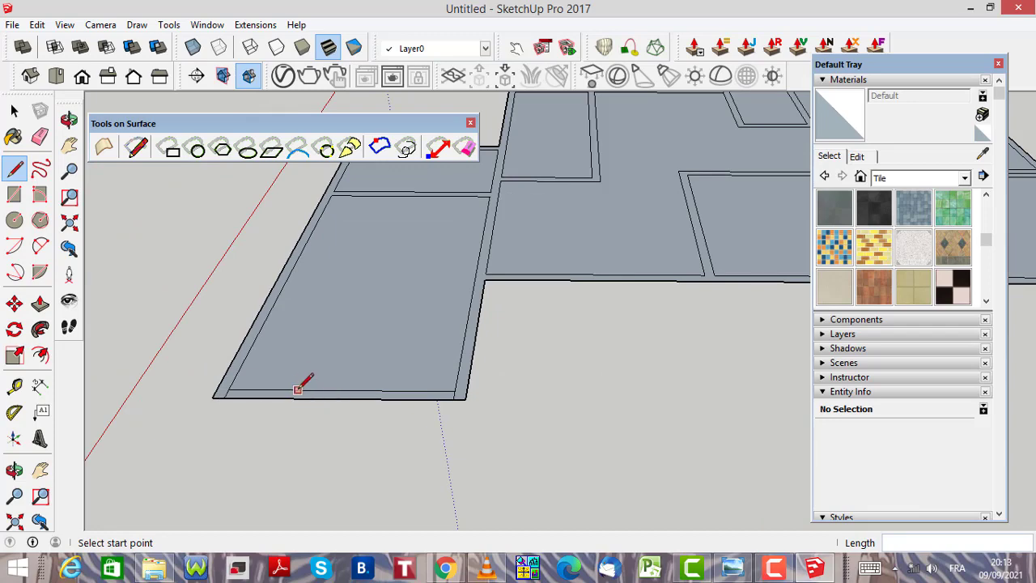
Delete the short edge closing the hall's back wall strip where it meets the side wall of the protruding narrow back room
scroll(326, 211, "up", 3)
scroll(362, 351, "down", 3)
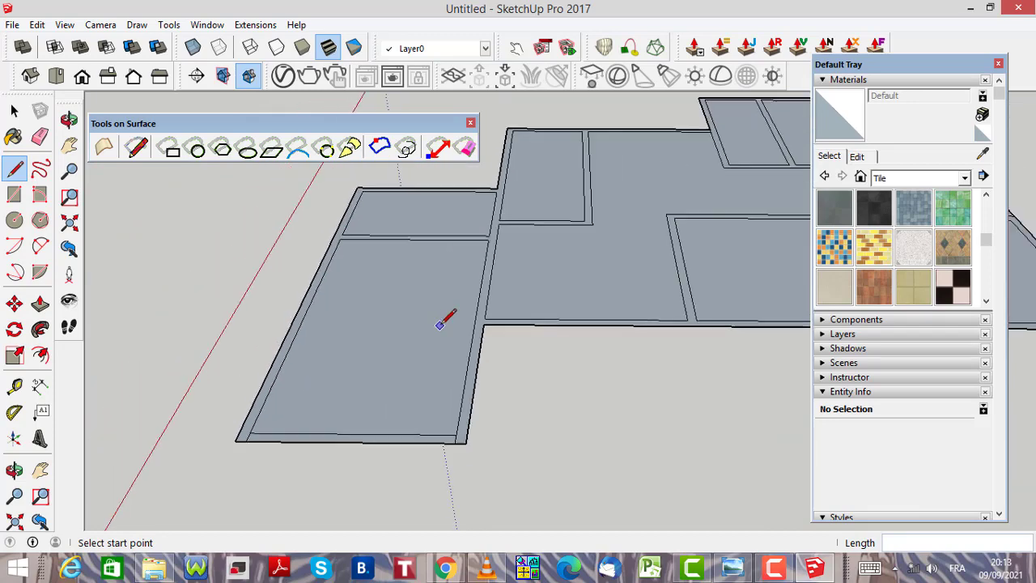
scroll(439, 325, "down", 1)
scroll(619, 147, "up", 5)
scroll(381, 352, "down", 1)
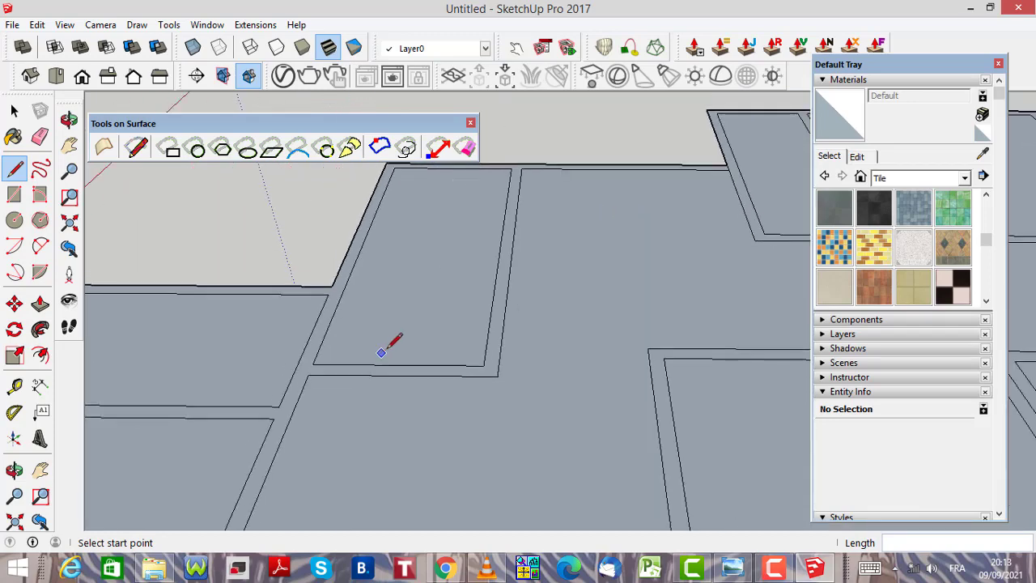
scroll(387, 350, "down", 2)
scroll(704, 167, "up", 4)
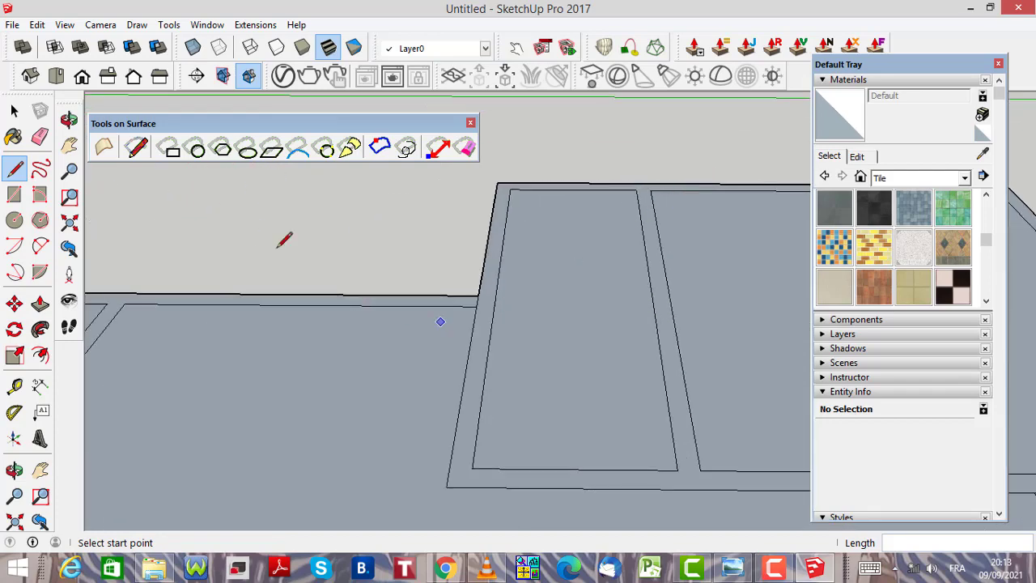
left_click(14, 110)
scroll(444, 375, "down", 2)
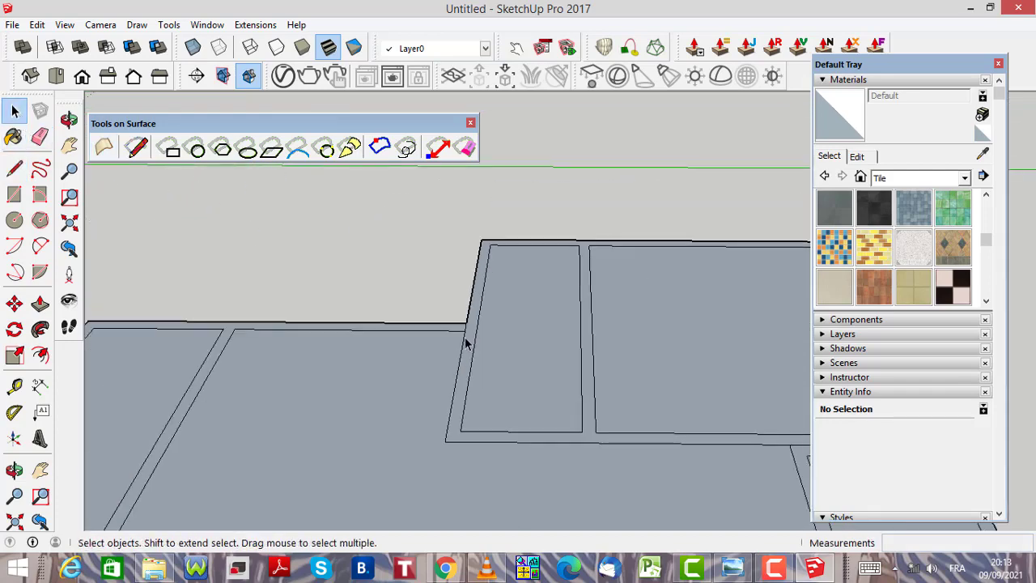
scroll(465, 344, "up", 3)
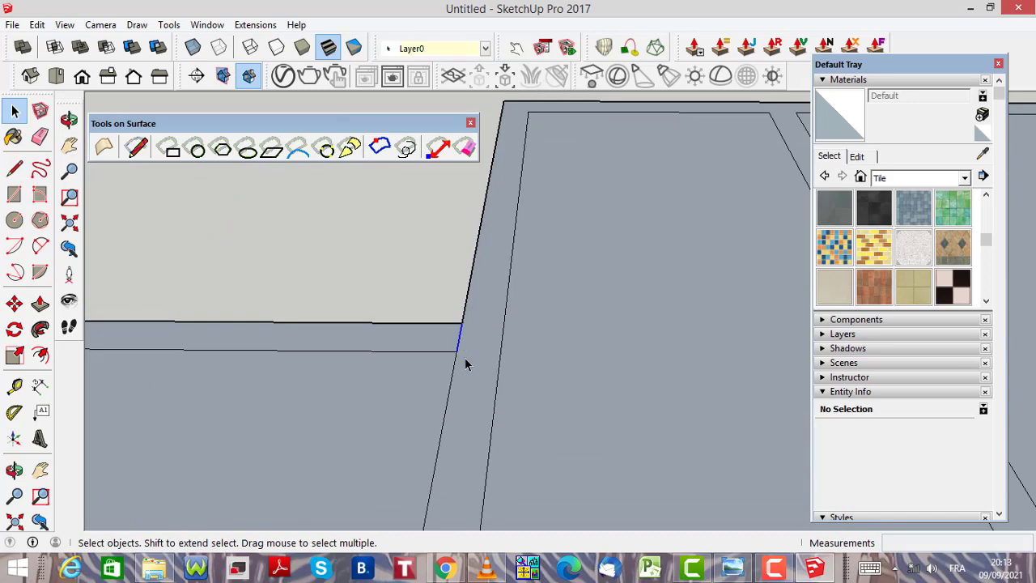
key("Delete")
scroll(376, 350, "down", 3)
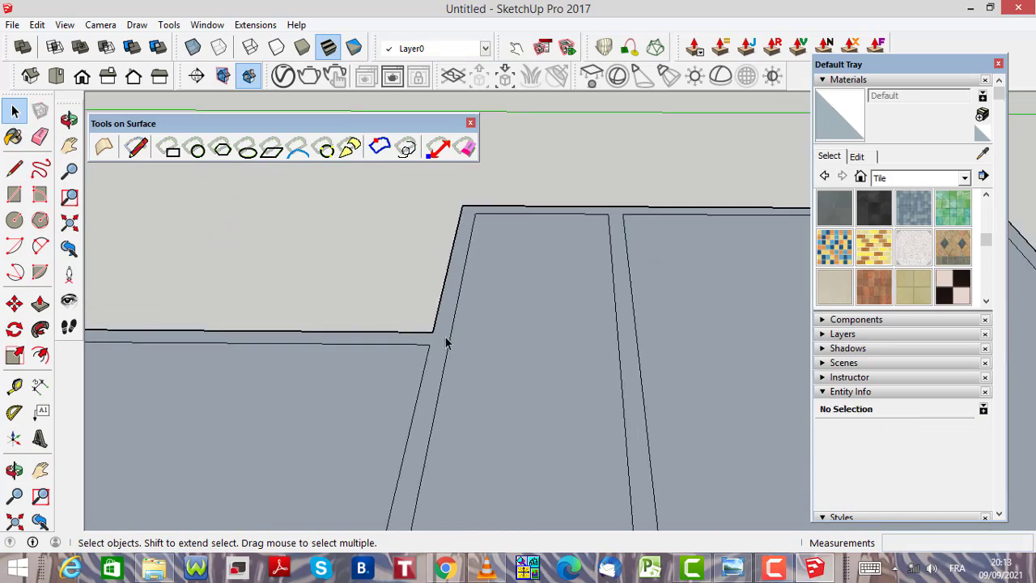
Draw 0.15 m lines from the small square room's two back inner corners to the wall line of the adjoining back room
scroll(445, 340, "down", 4)
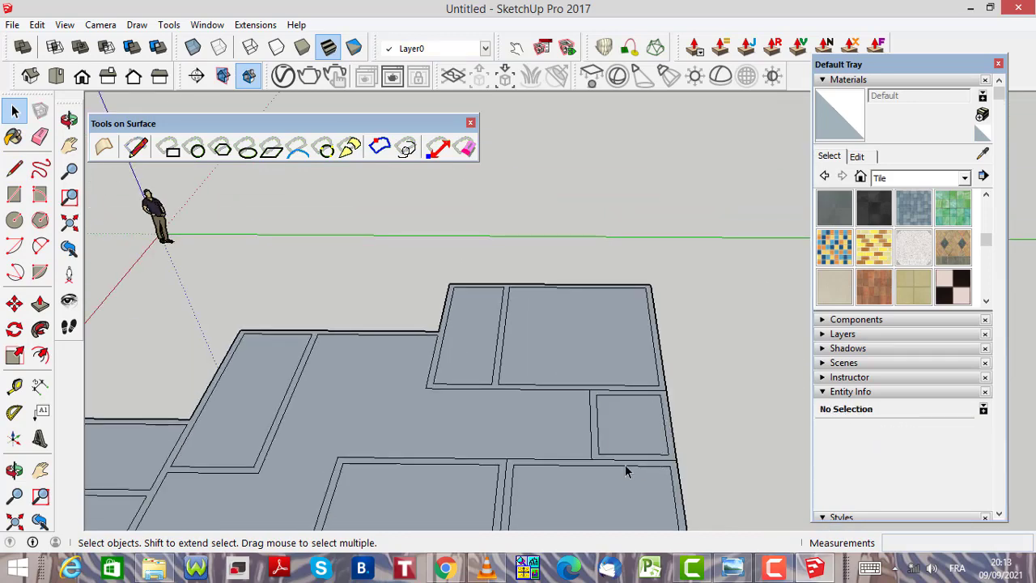
scroll(616, 466, "up", 5)
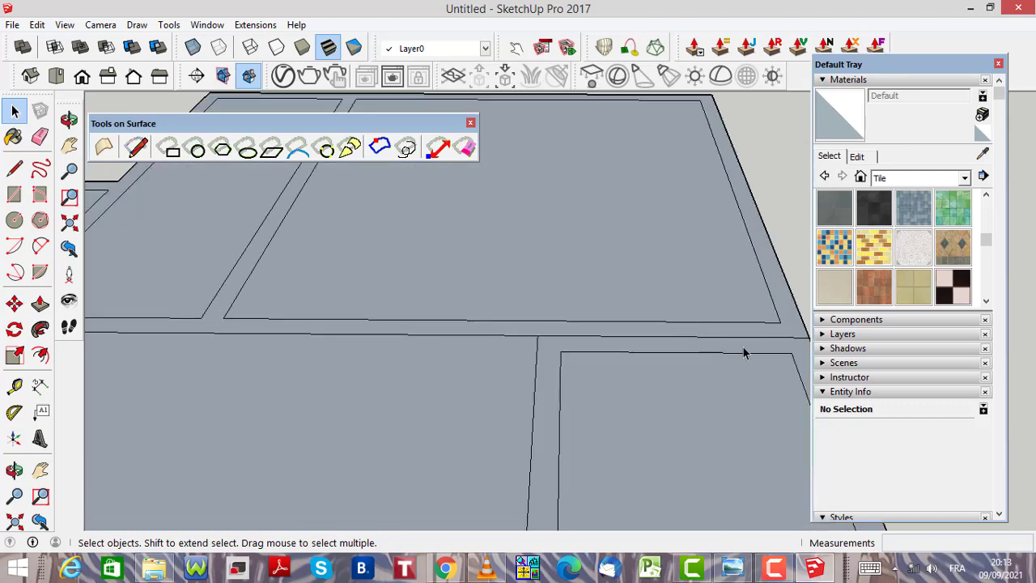
scroll(588, 359, "down", 1)
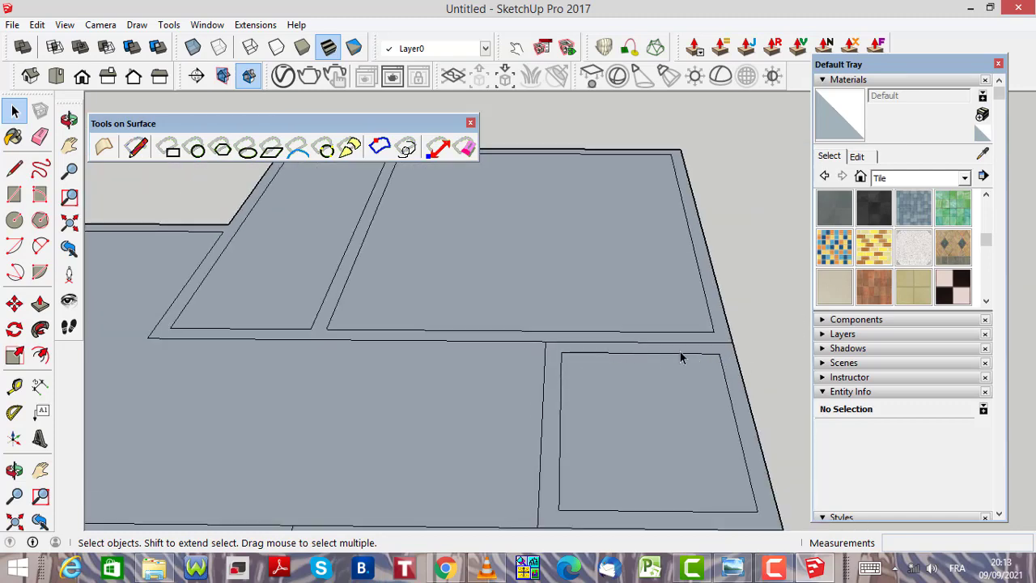
scroll(565, 346, "down", 1)
scroll(580, 354, "up", 1)
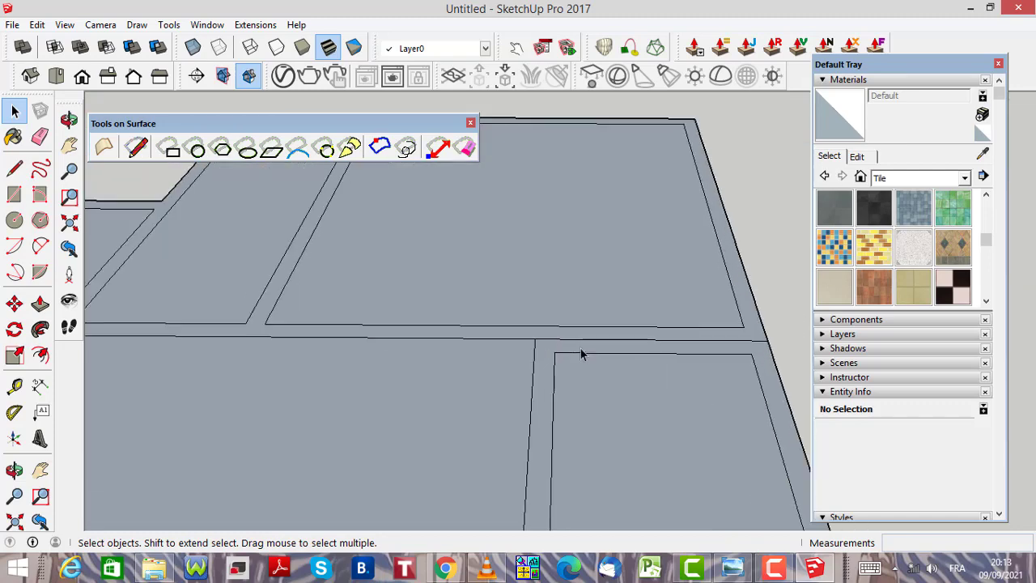
left_click(14, 167)
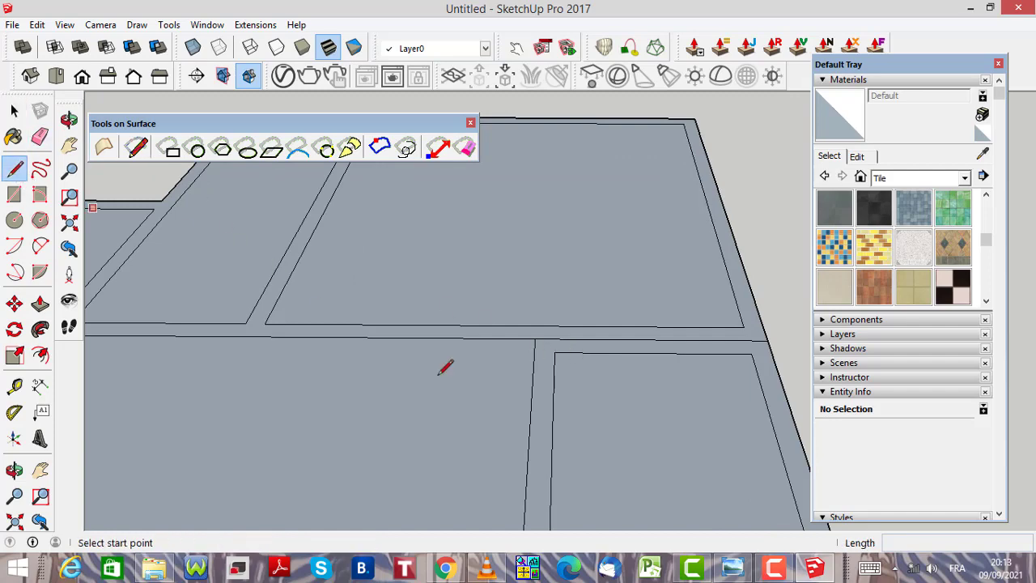
scroll(574, 357, "up", 1)
left_click(544, 349)
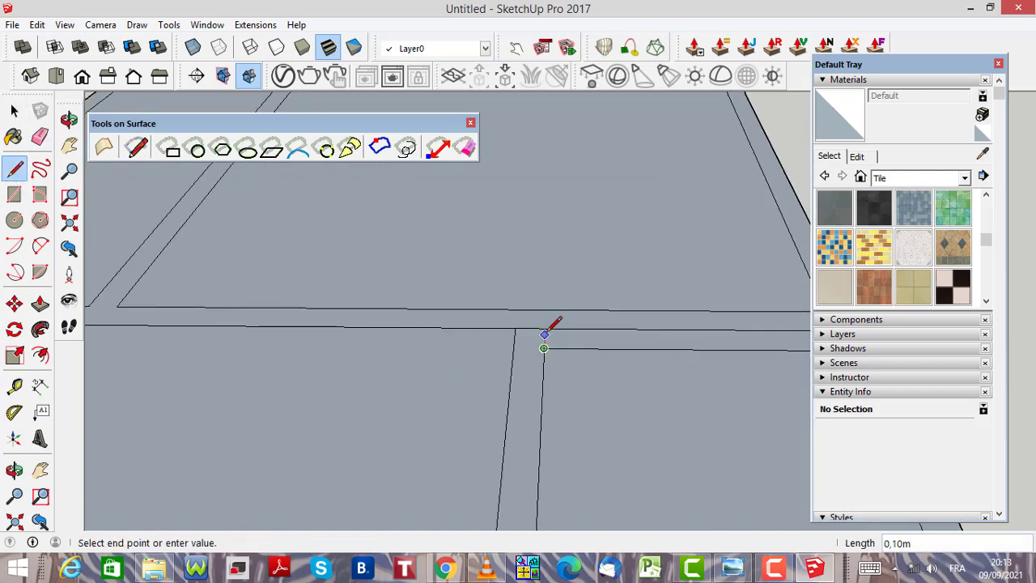
left_click(544, 328)
scroll(708, 353, "up", 3)
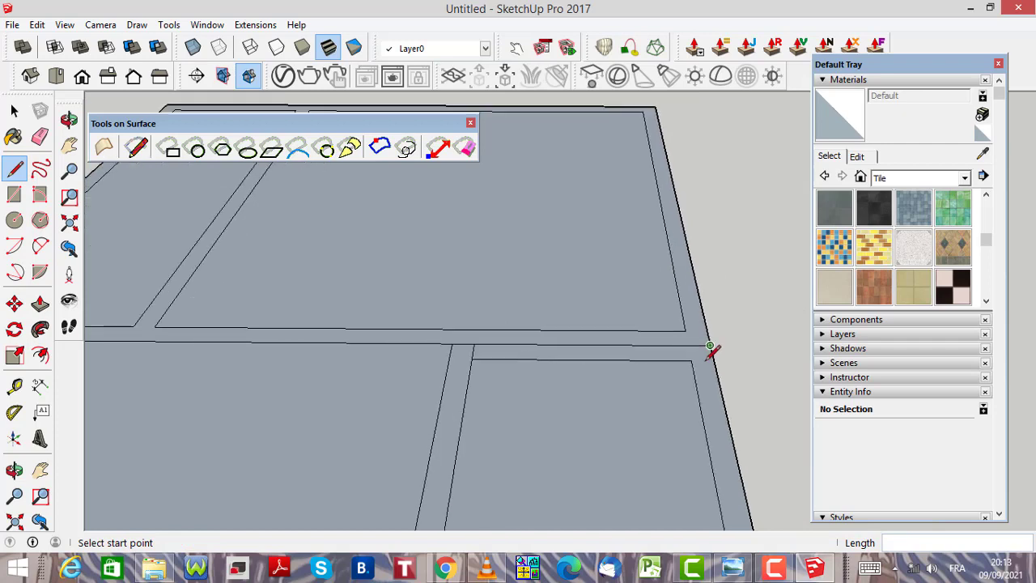
left_click(688, 361)
left_click(686, 346)
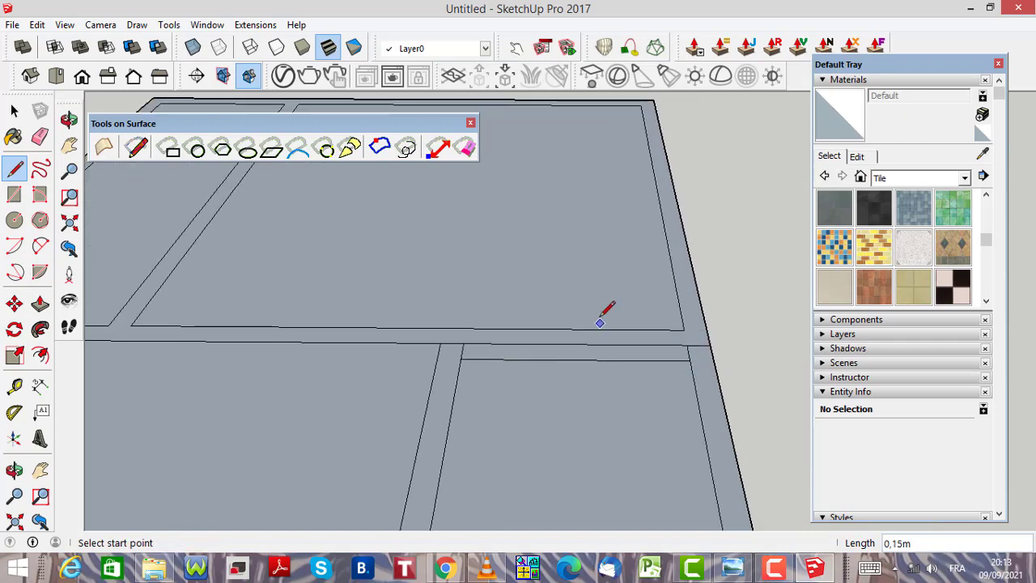
scroll(601, 319, "down", 2)
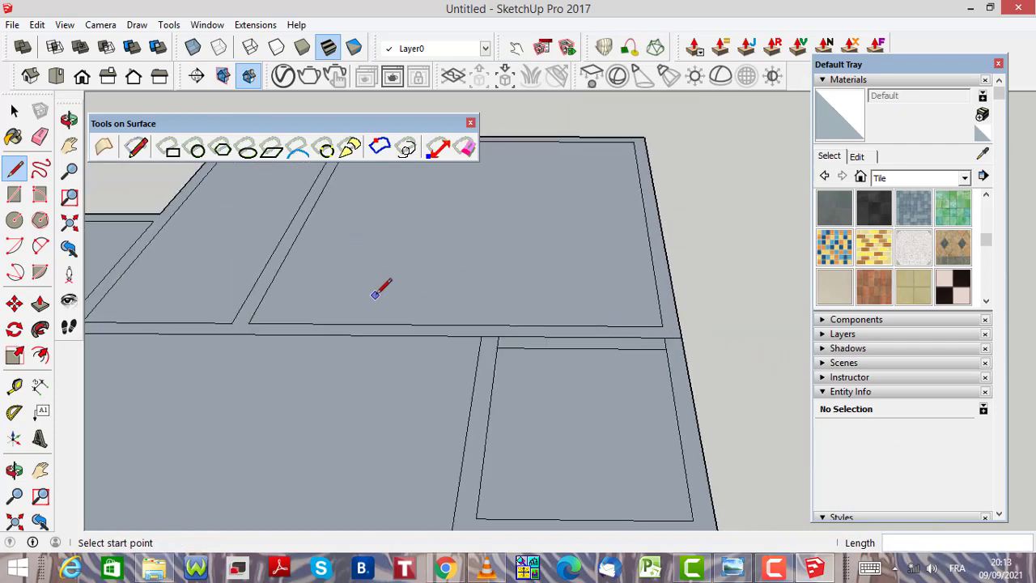
Delete the small square room's back inner edge that doubles the wall shared with the back room
left_click(13, 110)
left_click(570, 349)
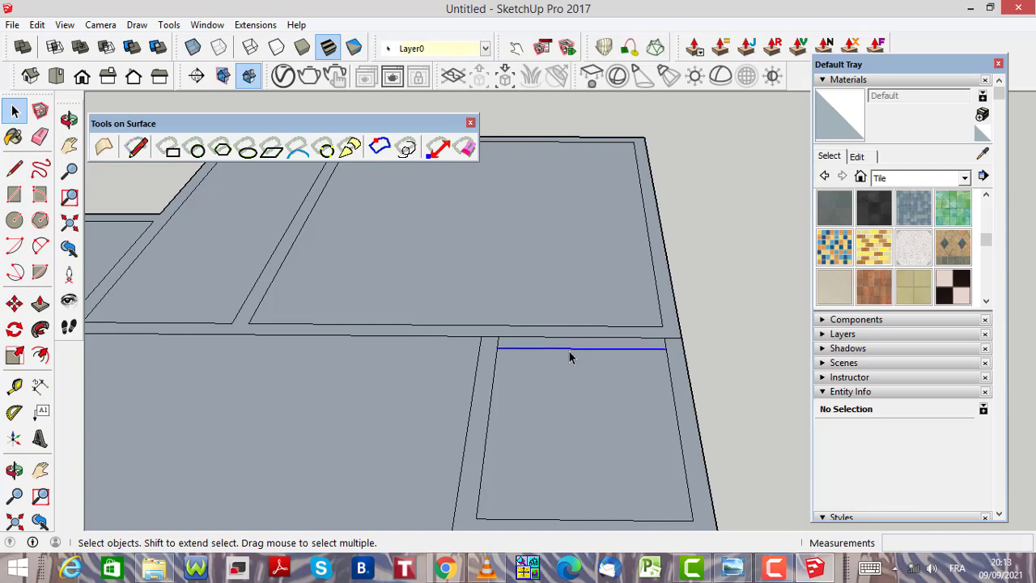
key("Escape")
scroll(555, 342, "down", 2)
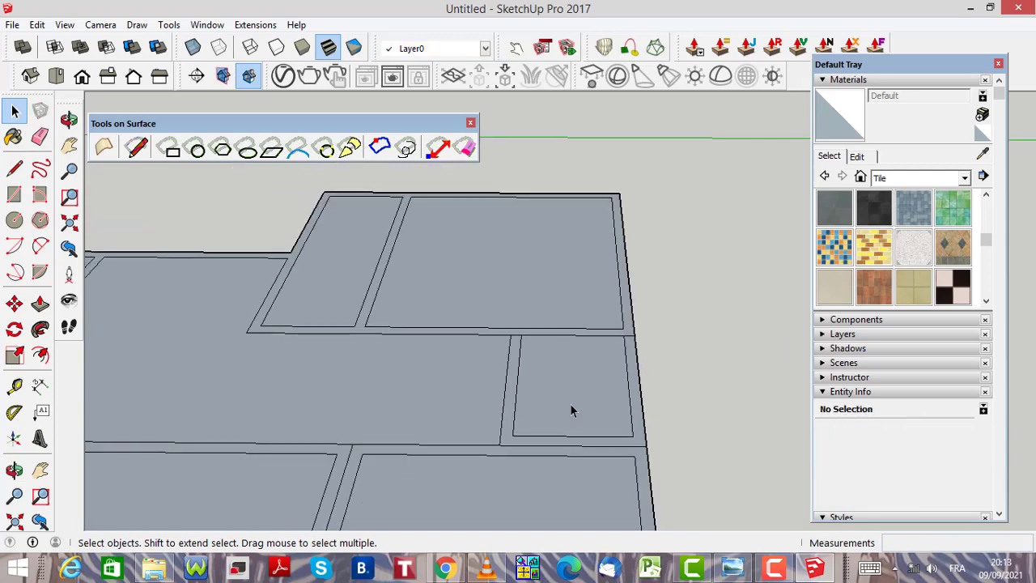
Delete the short edges crossing the partition and outer wall strips at the small square room's two back corners
scroll(518, 340, "up", 2)
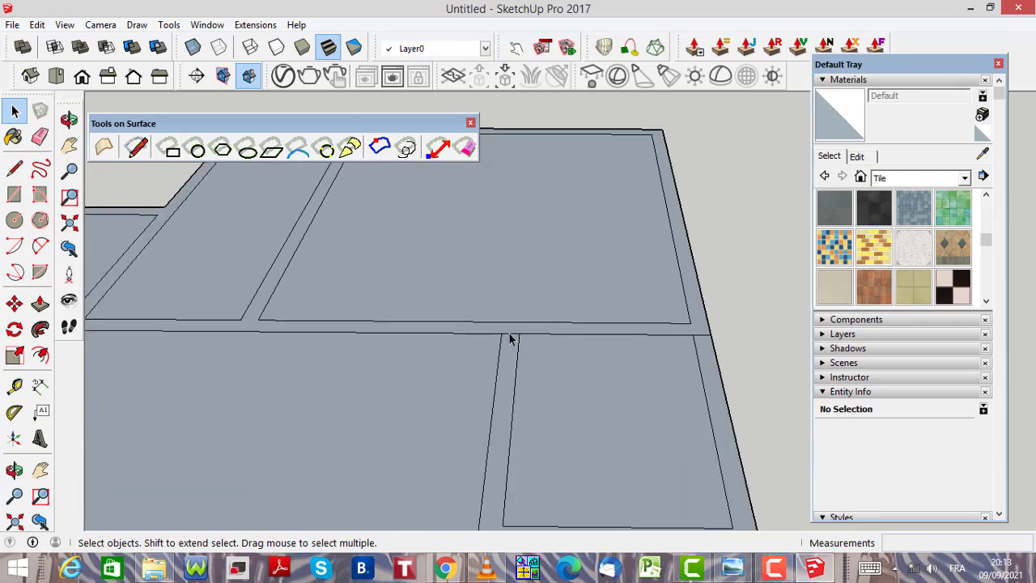
left_click(510, 339)
key("Delete")
scroll(606, 337, "down", 2)
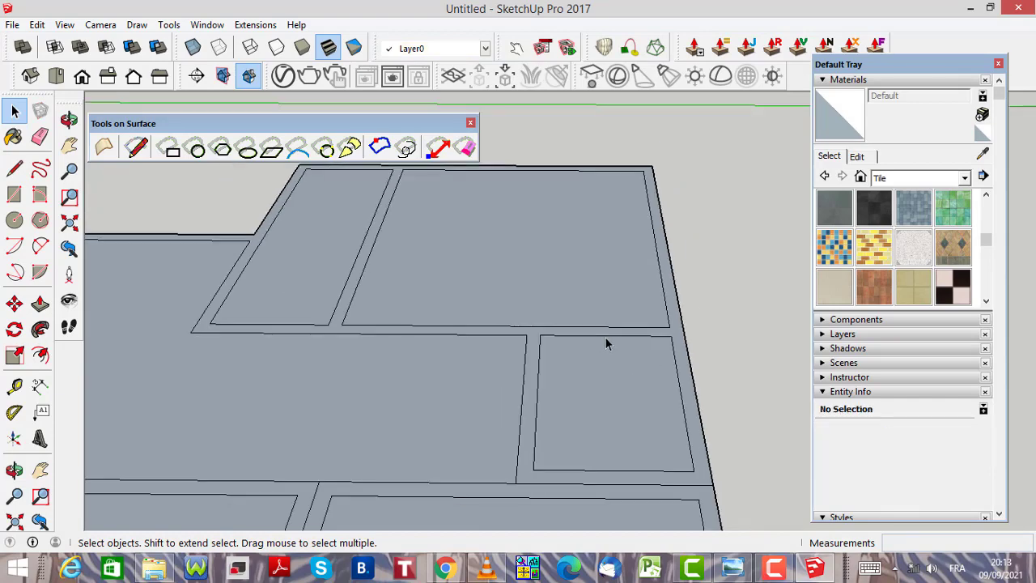
Draw 0.15 m lines from the small square room's two front inner corners to the wall line of the adjoining front room
scroll(565, 454, "up", 1)
scroll(589, 443, "up", 1)
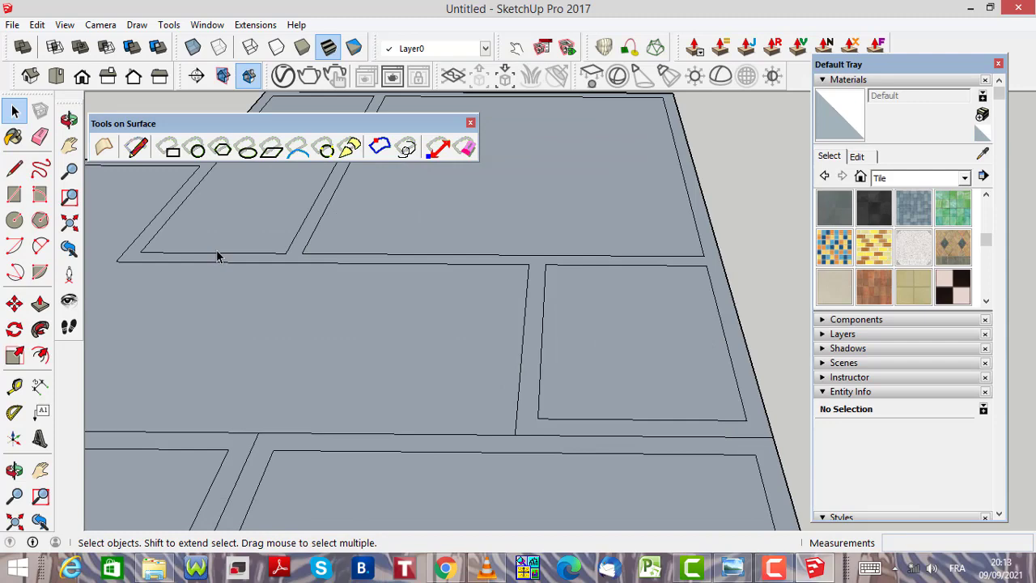
left_click(14, 167)
scroll(573, 437, "up", 1)
scroll(573, 437, "up", 1)
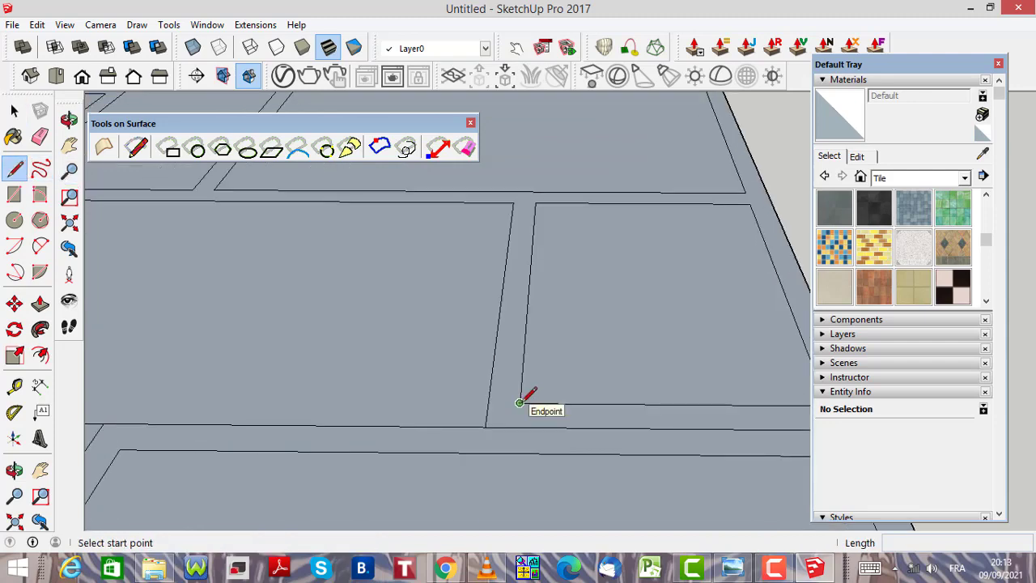
left_click(520, 404)
left_click(521, 425)
scroll(664, 428, "down", 2)
scroll(709, 411, "up", 1)
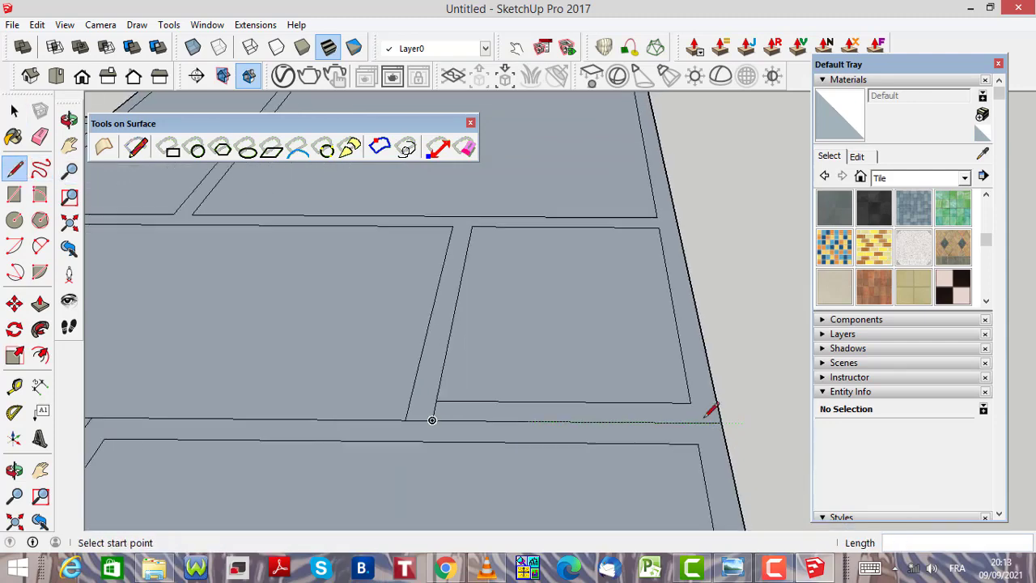
left_click(686, 400)
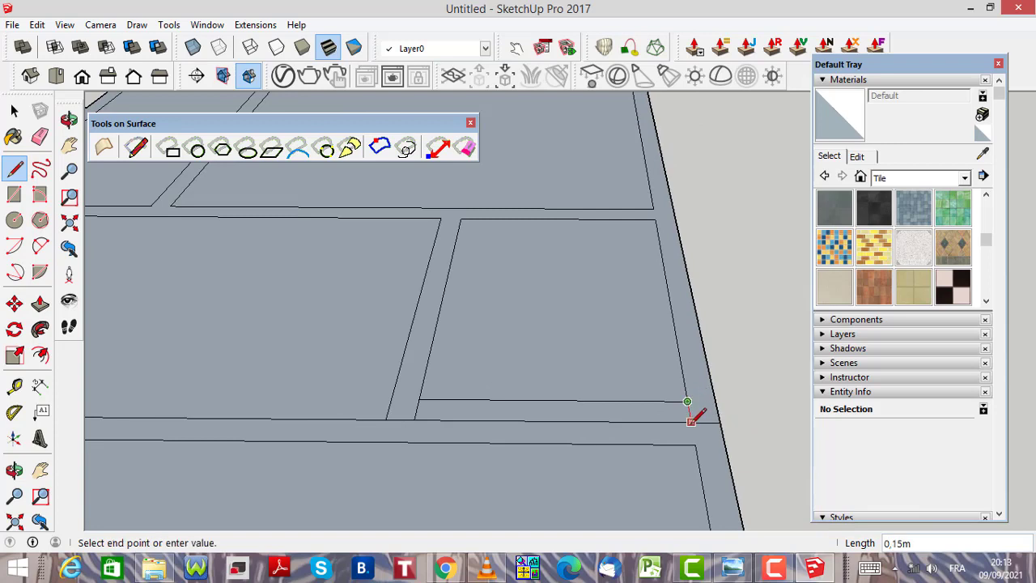
left_click(692, 421)
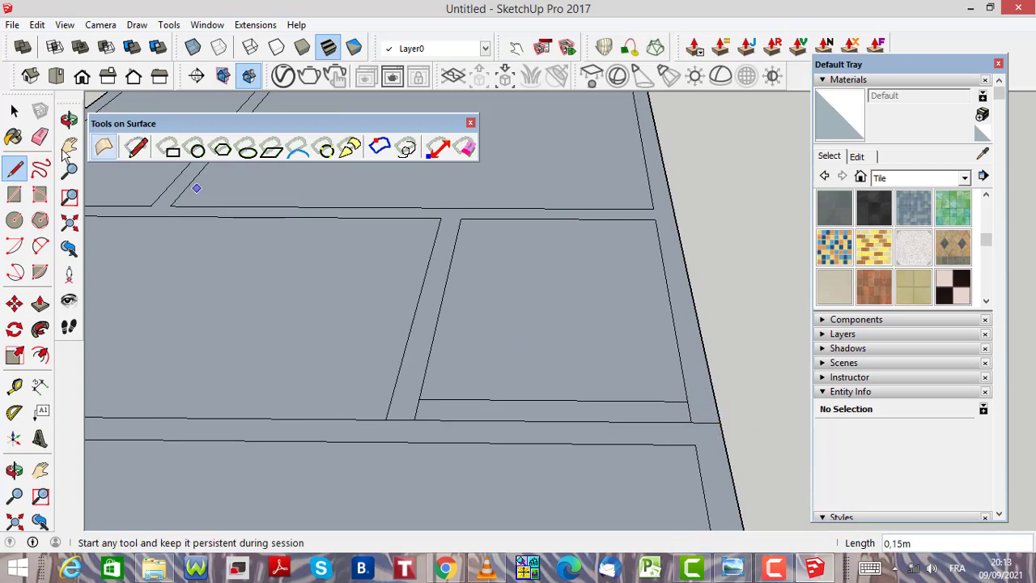
Delete the small square room's front inner edge that doubles the wall shared with the front room
left_click(18, 113)
scroll(527, 416, "up", 1)
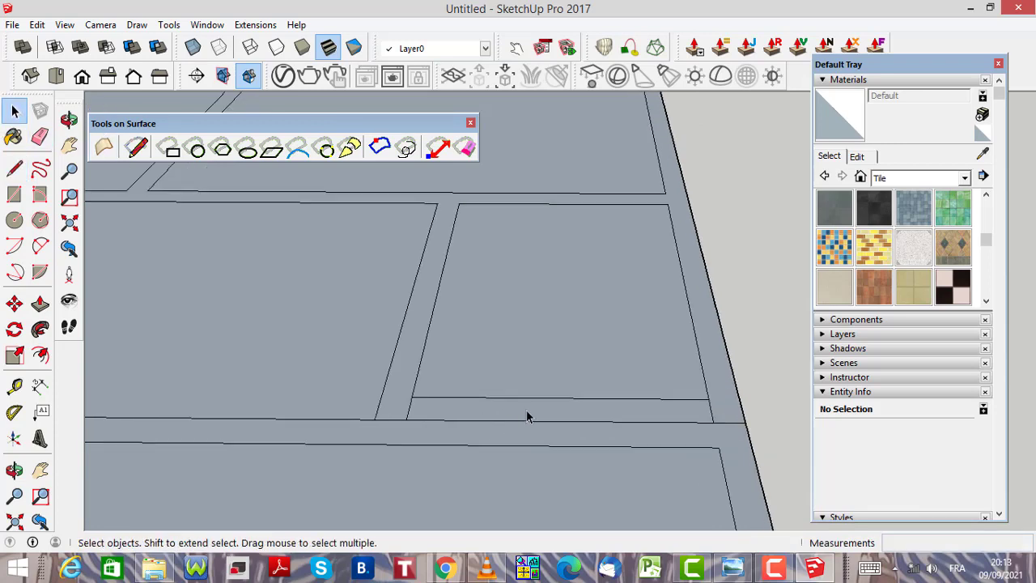
left_click(464, 400)
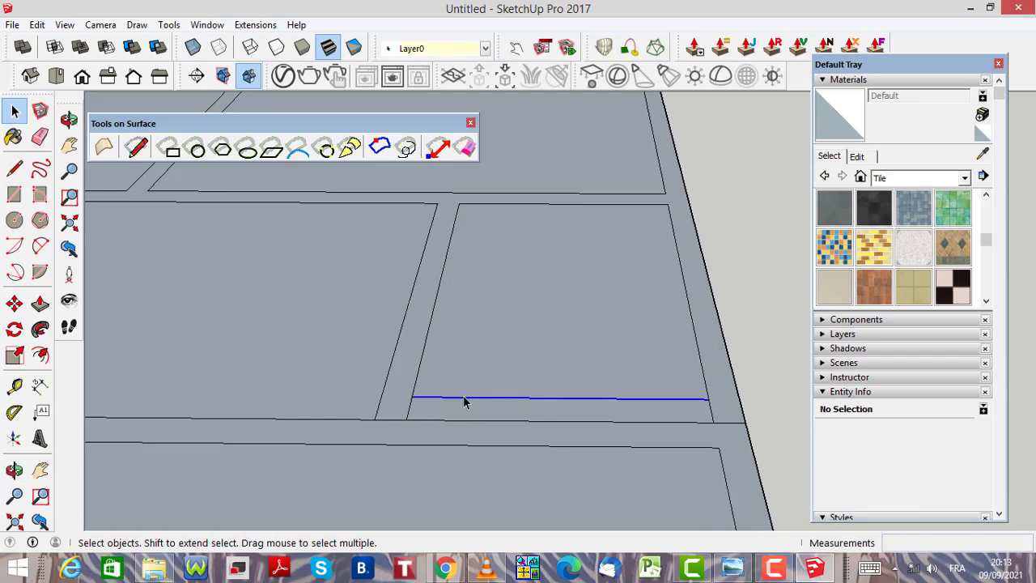
key("Delete")
Delete the short edges crossing the outer wall and partition strips at the small square room's two front corners
scroll(577, 365, "down", 2)
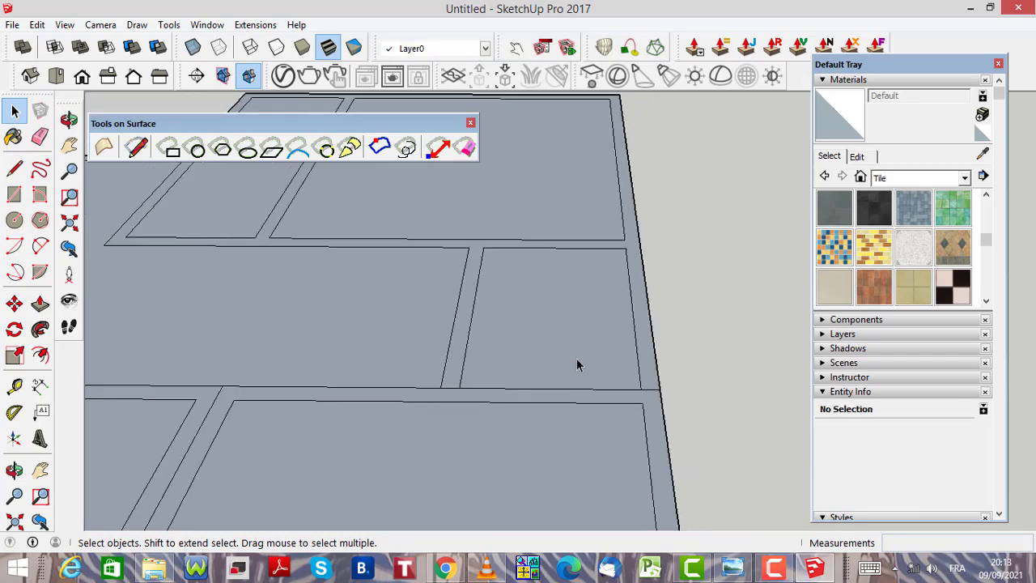
scroll(660, 395, "up", 2)
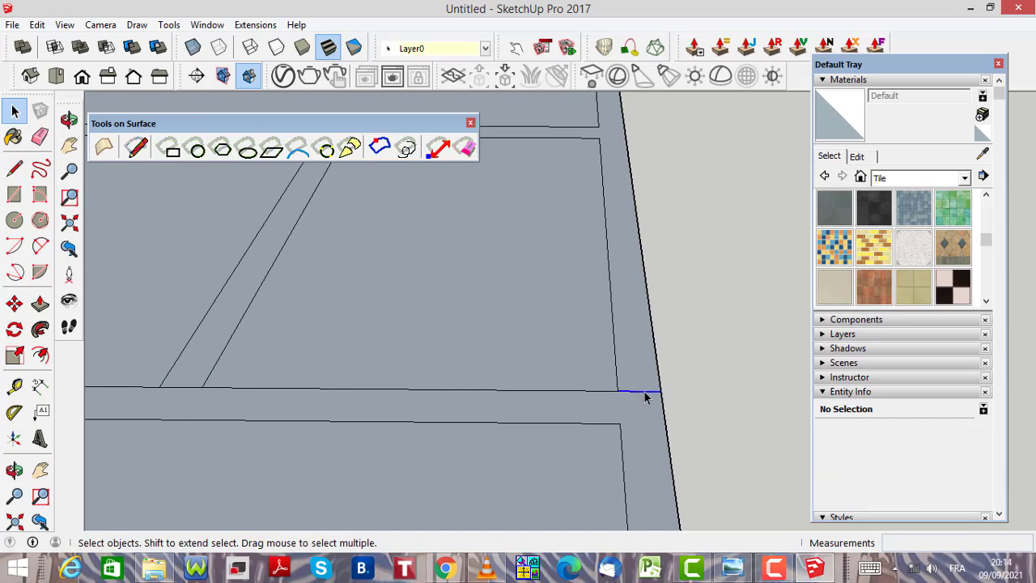
left_click(645, 394)
key("Delete")
scroll(300, 402, "down", 2)
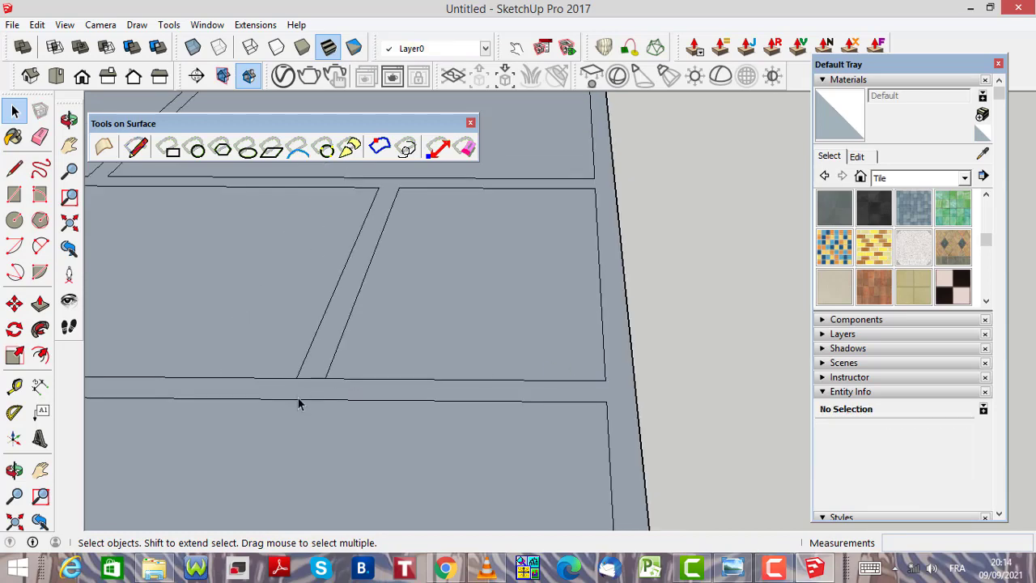
double_click(318, 378)
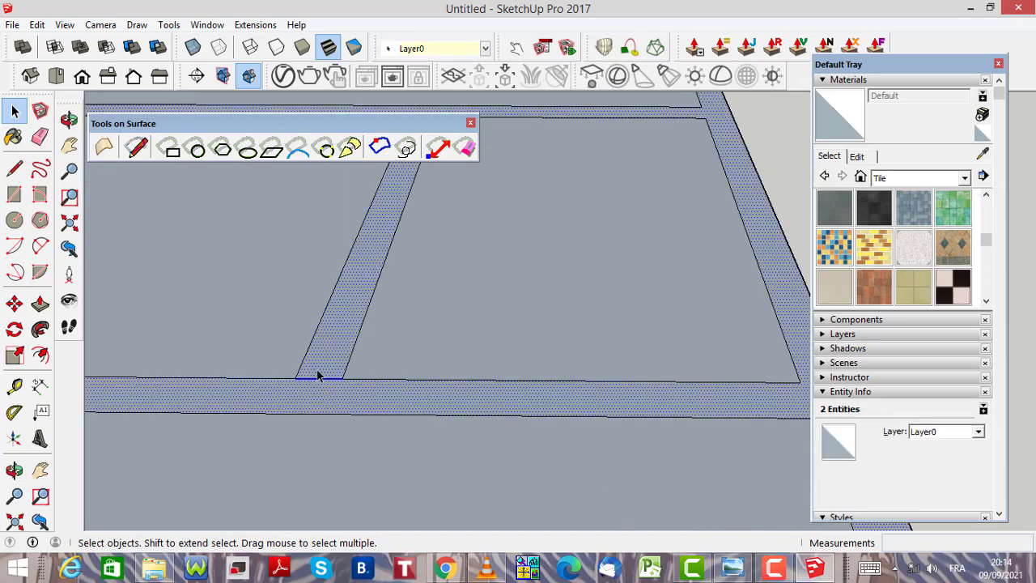
left_click(257, 346)
left_click(327, 380)
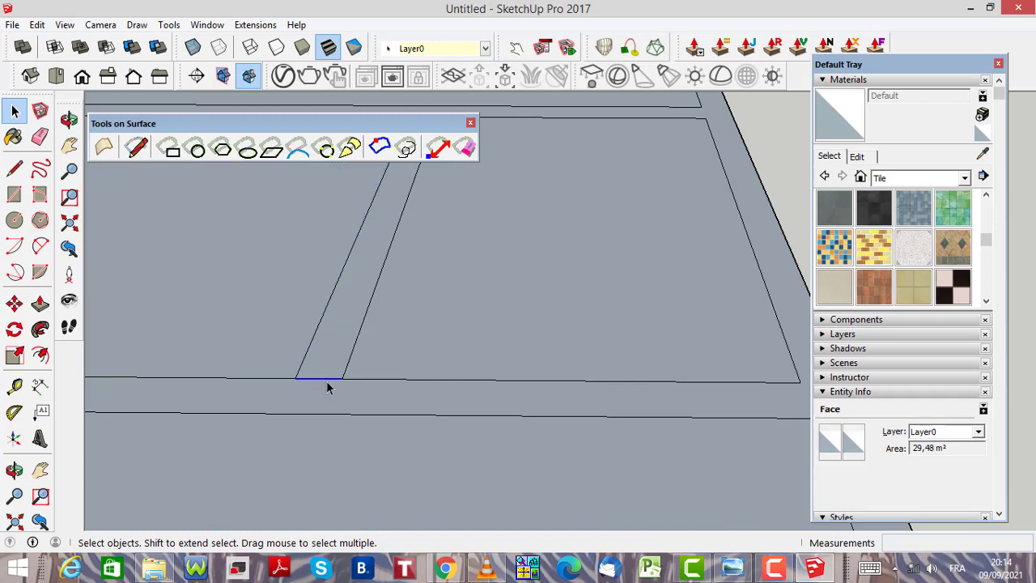
key("Delete")
scroll(427, 362, "down", 5)
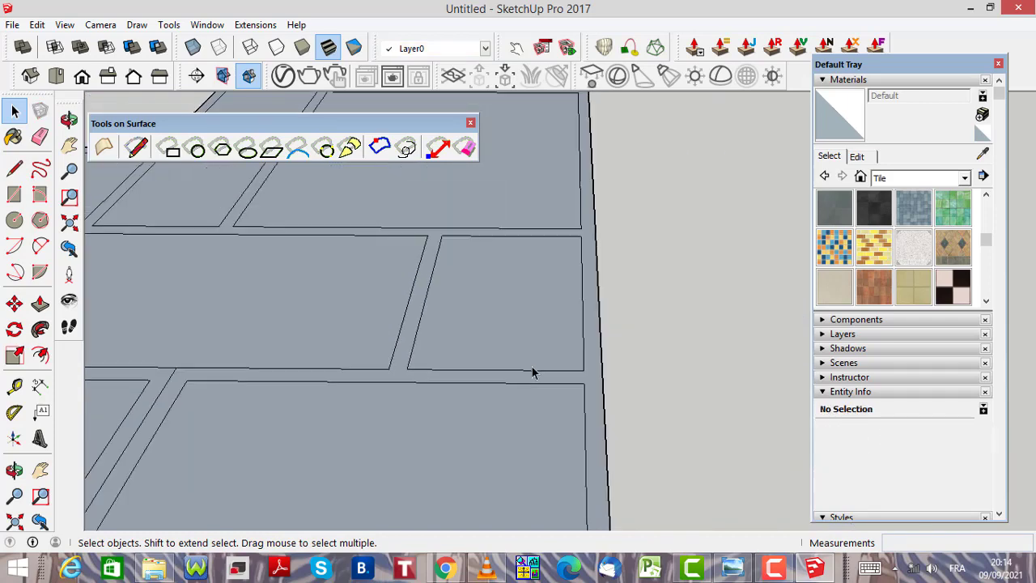
Examine the whole floor plan for remaining doubled partition walls, particularly between the two front rooms
scroll(537, 367, "down", 3)
middle_click_drag(534, 367, 394, 417)
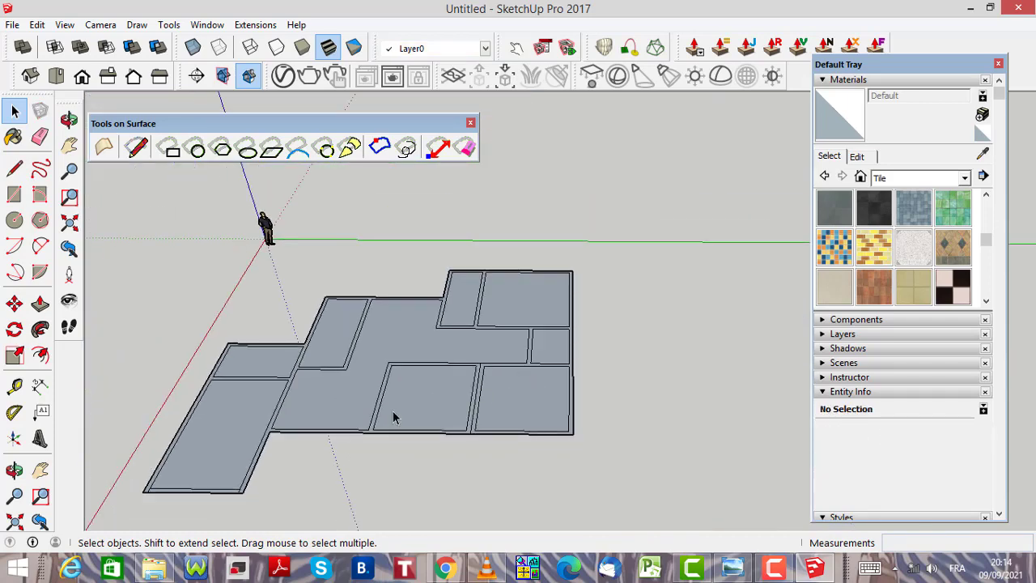
scroll(248, 488, "up", 4)
scroll(338, 439, "down", 2)
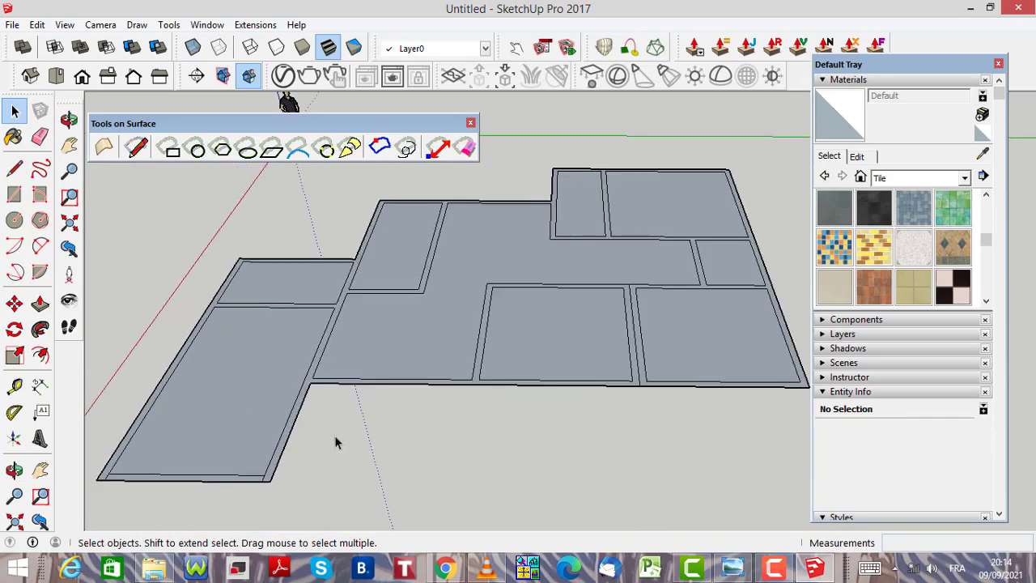
scroll(674, 289, "up", 2)
scroll(674, 289, "up", 3)
scroll(539, 291, "down", 3)
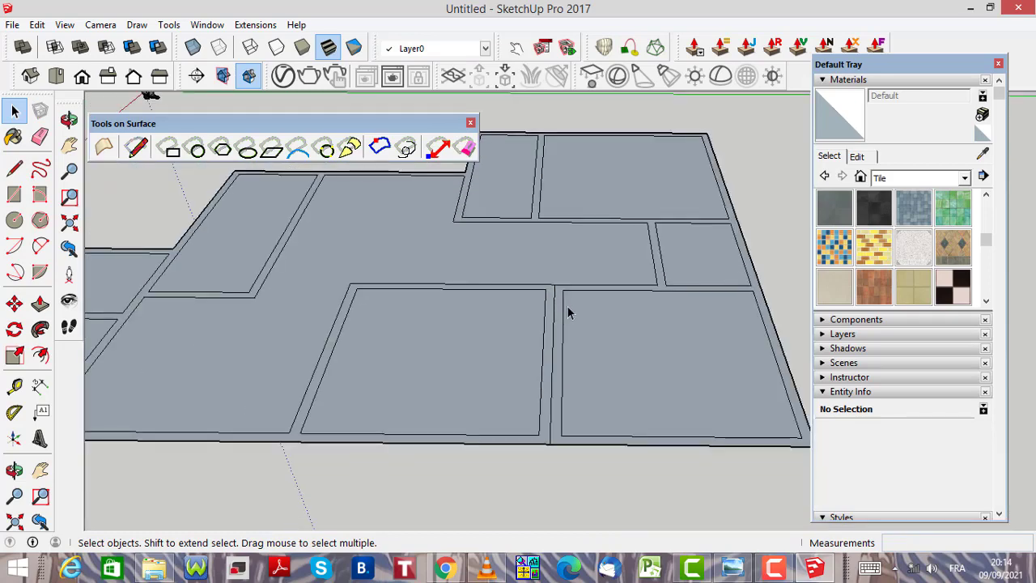
scroll(566, 301, "up", 2)
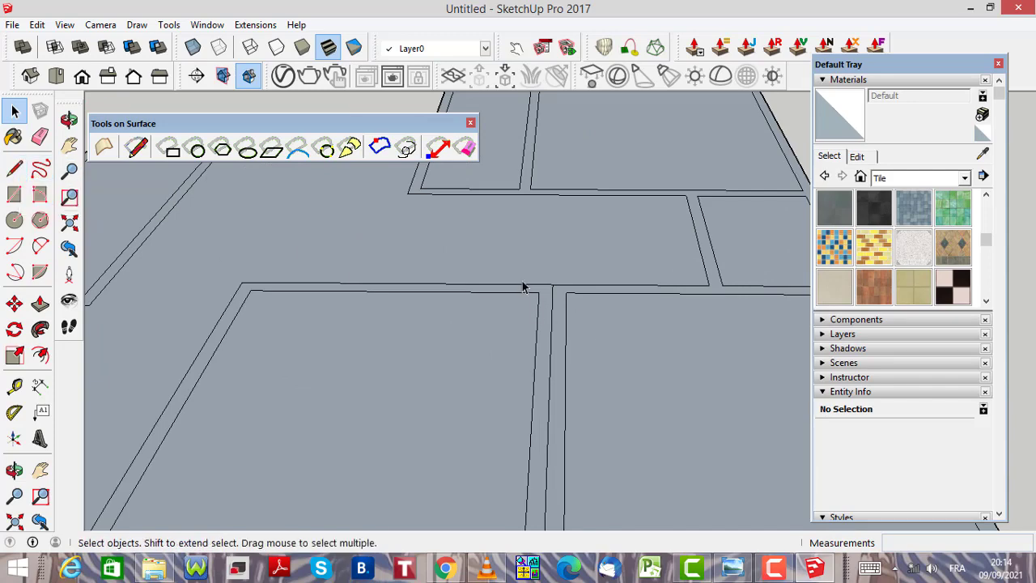
scroll(566, 284, "down", 3)
scroll(558, 348, "up", 3)
scroll(557, 324, "up", 2)
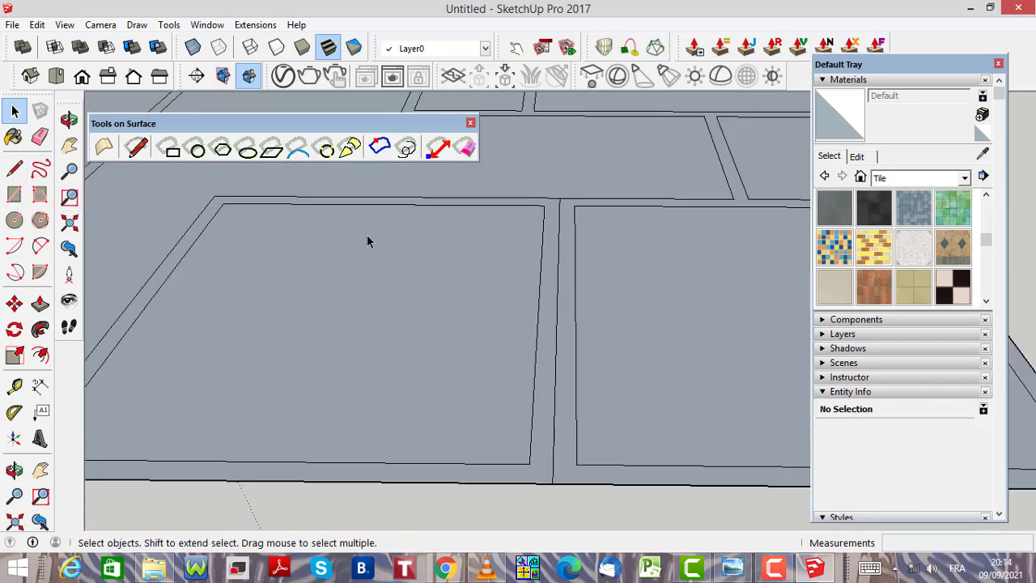
Draw 0.15 m lines from the front corner room's two inner corners to the middle line of the partition shared with the neighbouring front room
left_click(13, 167)
scroll(579, 189, "up", 2)
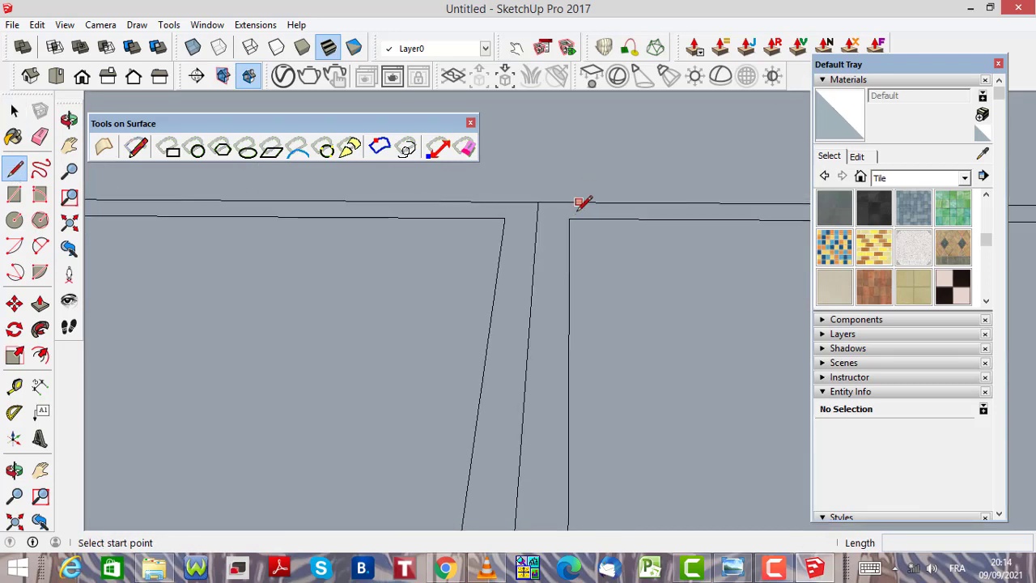
left_click(569, 217)
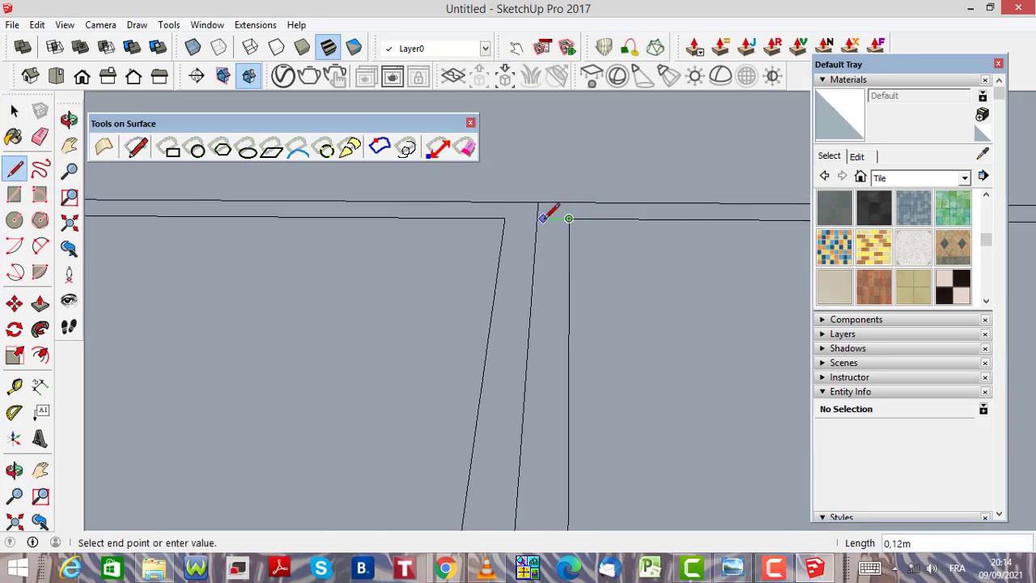
left_click(537, 218)
scroll(555, 195, "down", 2)
scroll(562, 291, "down", 2)
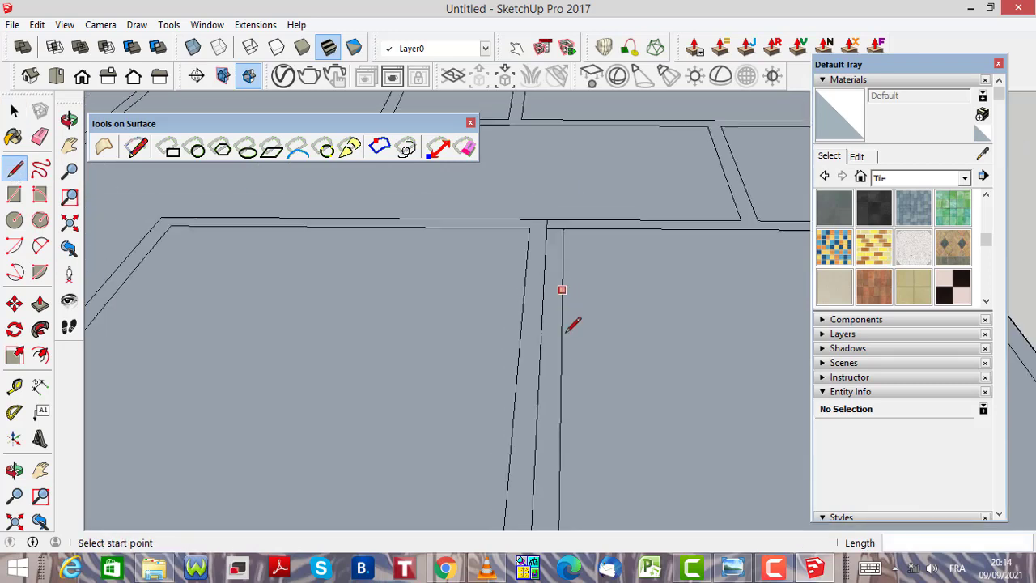
scroll(580, 363, "down", 2)
scroll(576, 398, "up", 1)
scroll(571, 402, "up", 2)
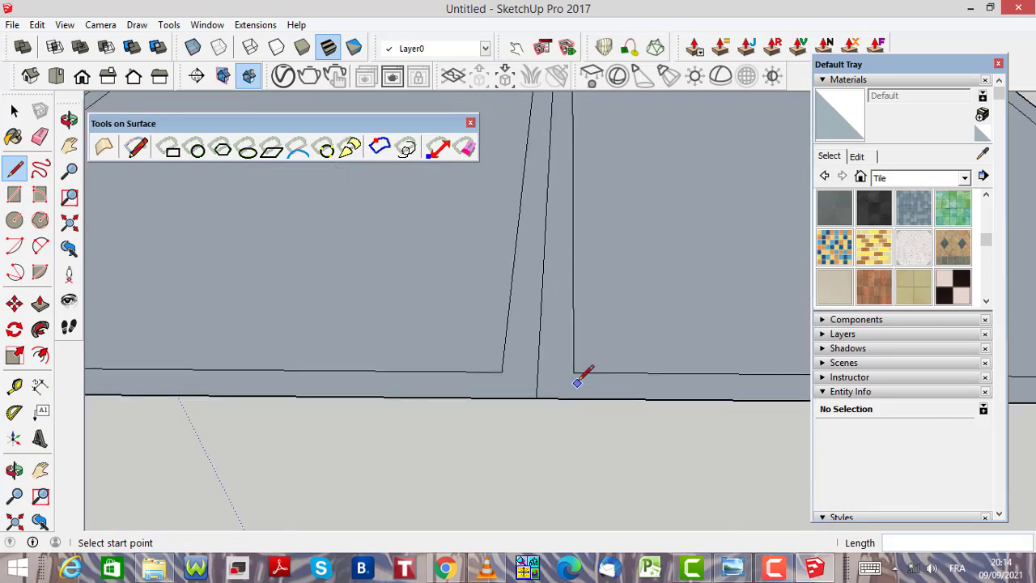
left_click(573, 372)
left_click(537, 372)
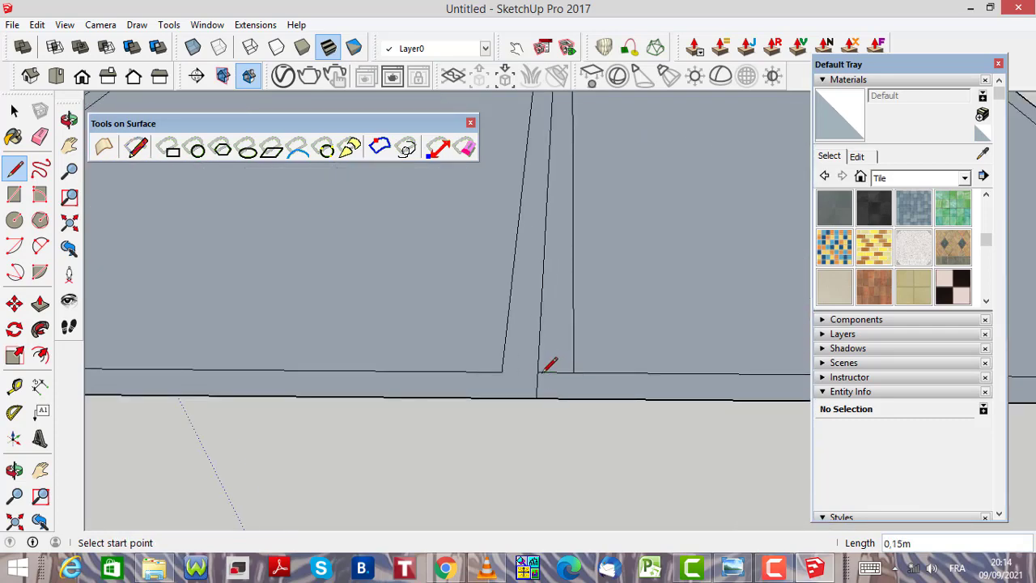
scroll(537, 366, "down", 1)
Delete the front corner room's inner edge that doubles the partition shared with the neighbouring front room
left_click(14, 111)
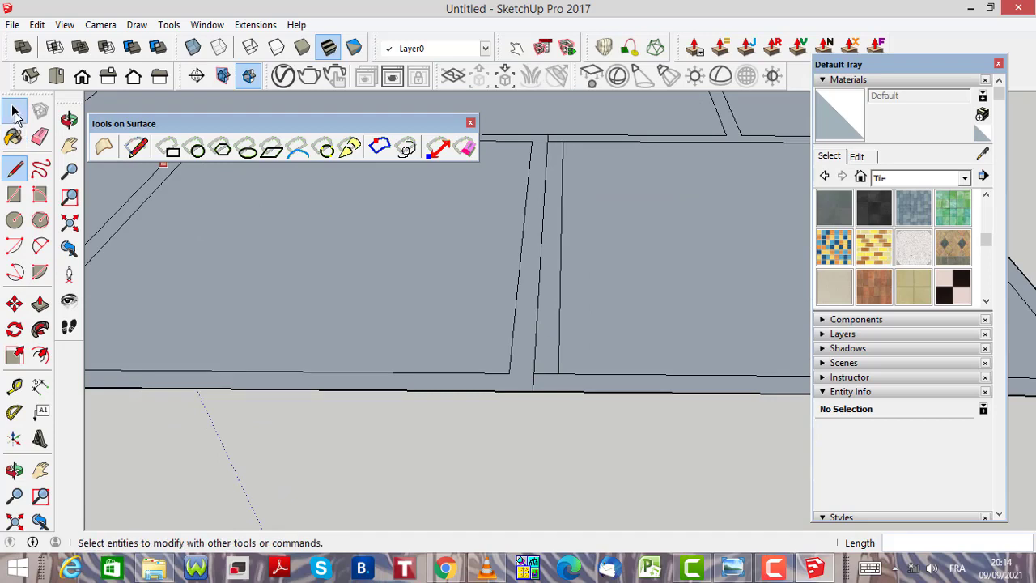
scroll(555, 145, "up", 3)
scroll(559, 185, "down", 3)
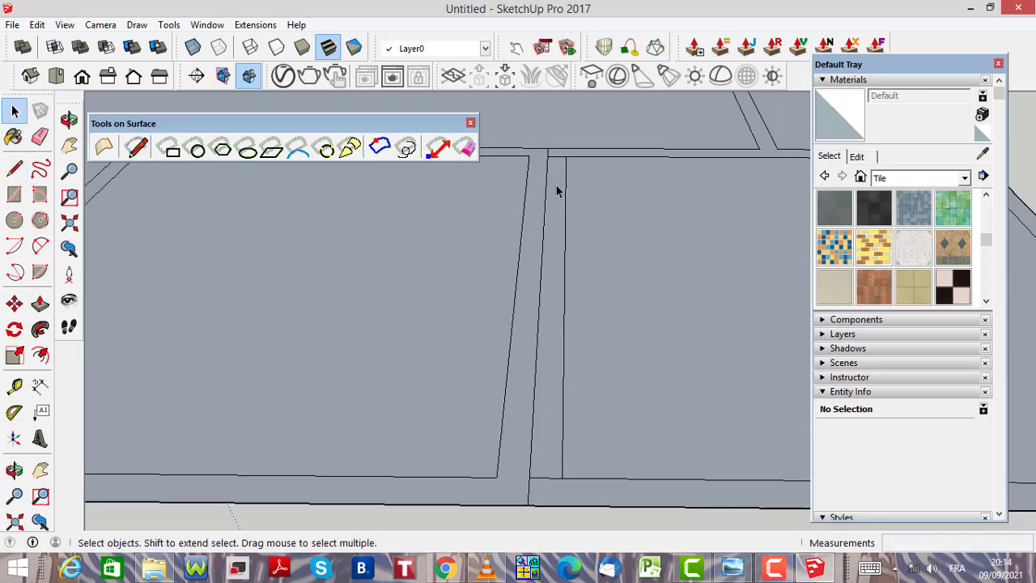
scroll(549, 211, "up", 2)
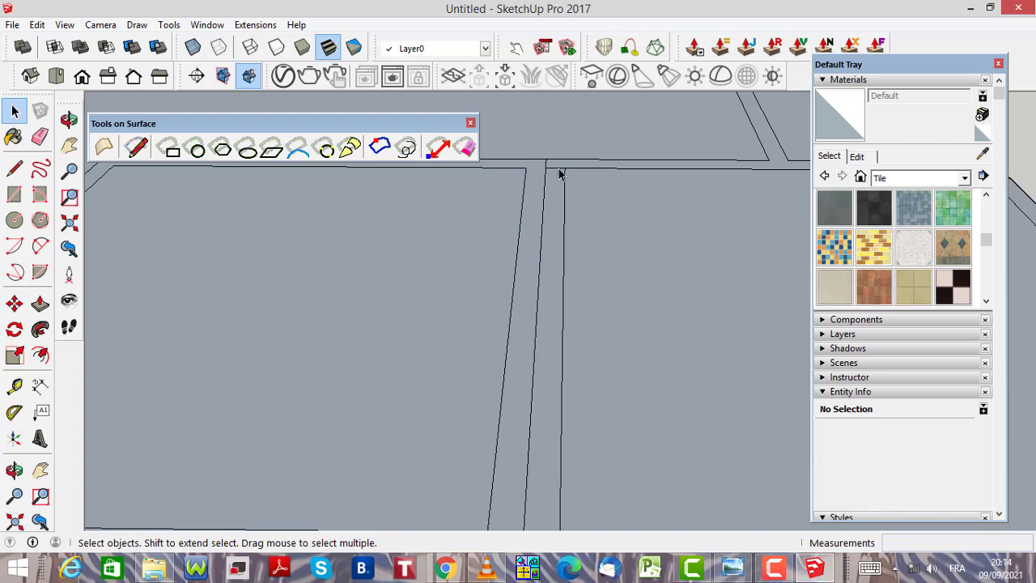
scroll(548, 240, "down", 2)
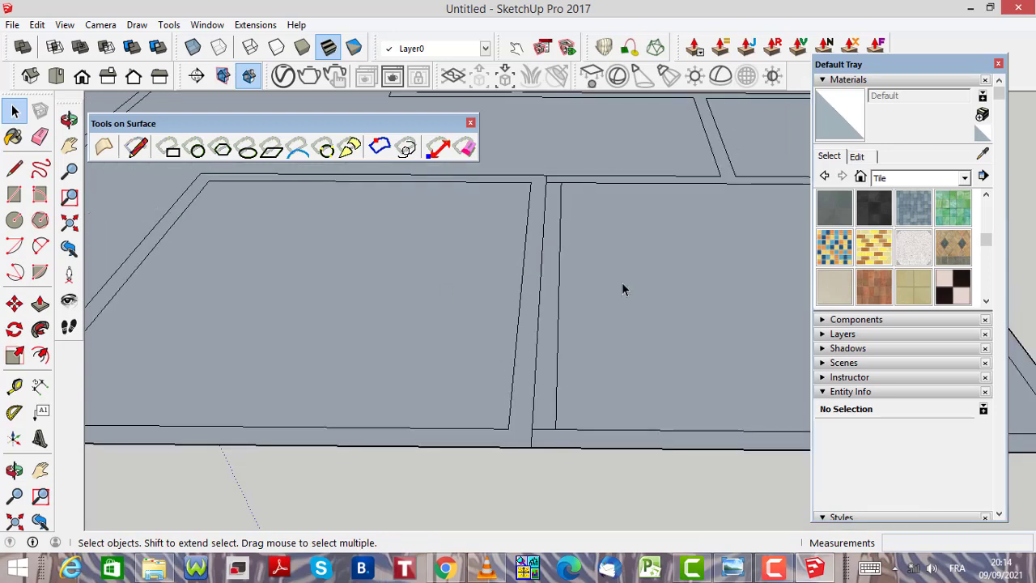
scroll(566, 197, "up", 2)
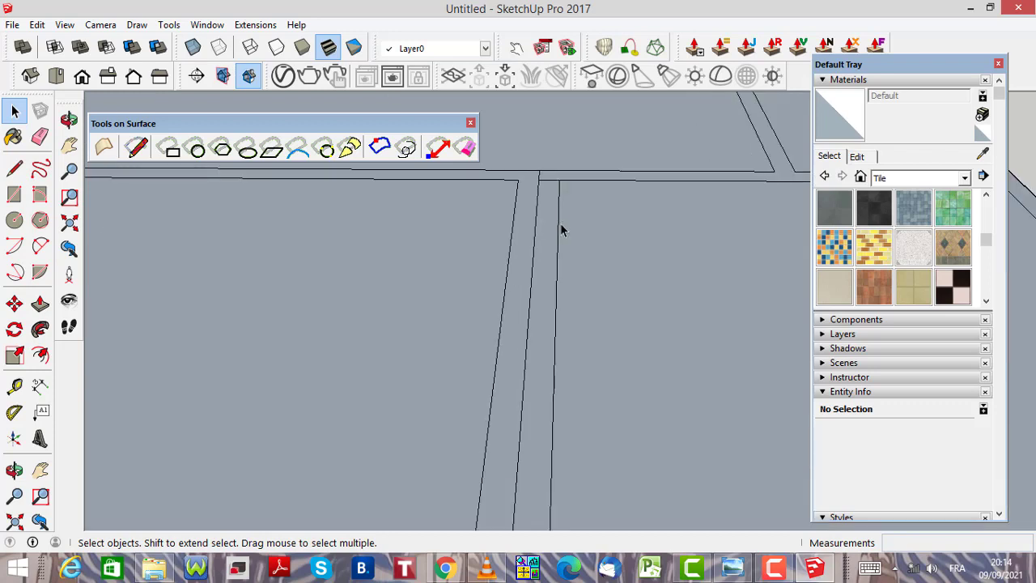
left_click(558, 237)
key("Delete")
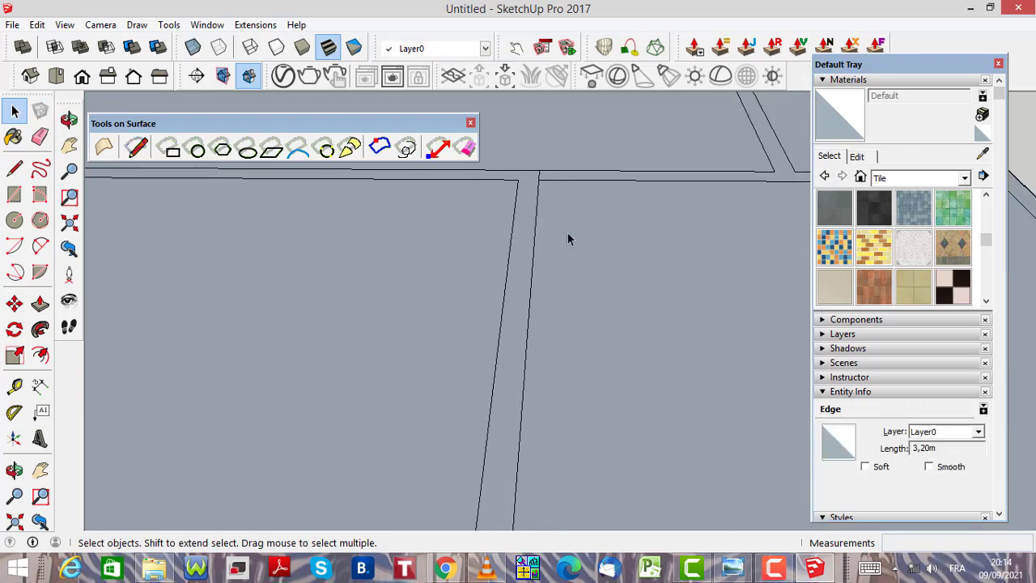
Delete the short edges crossing the wall strips at both ends of the partition between the two front rooms
scroll(574, 230, "down", 3)
scroll(559, 204, "up", 3)
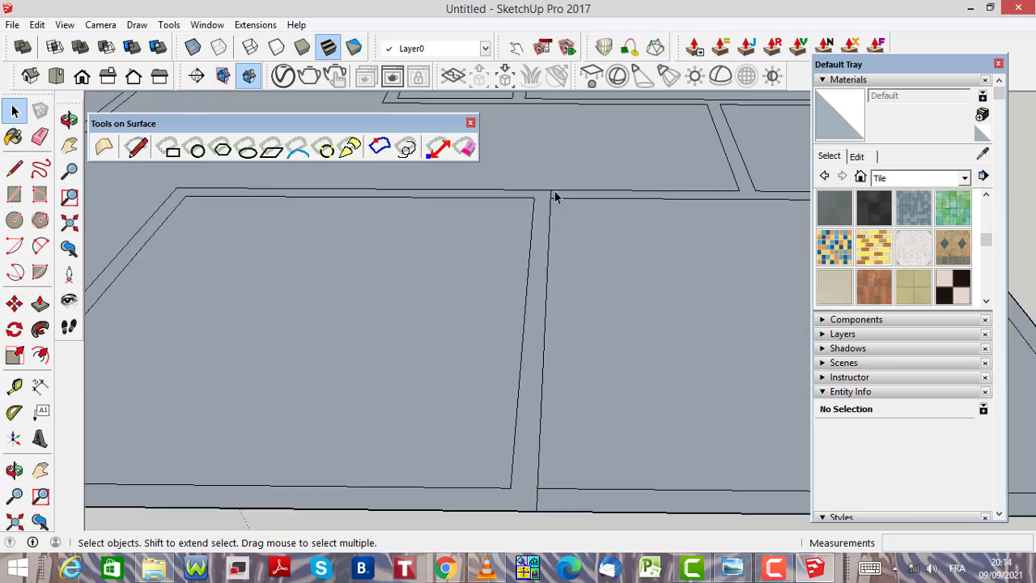
left_click(547, 202)
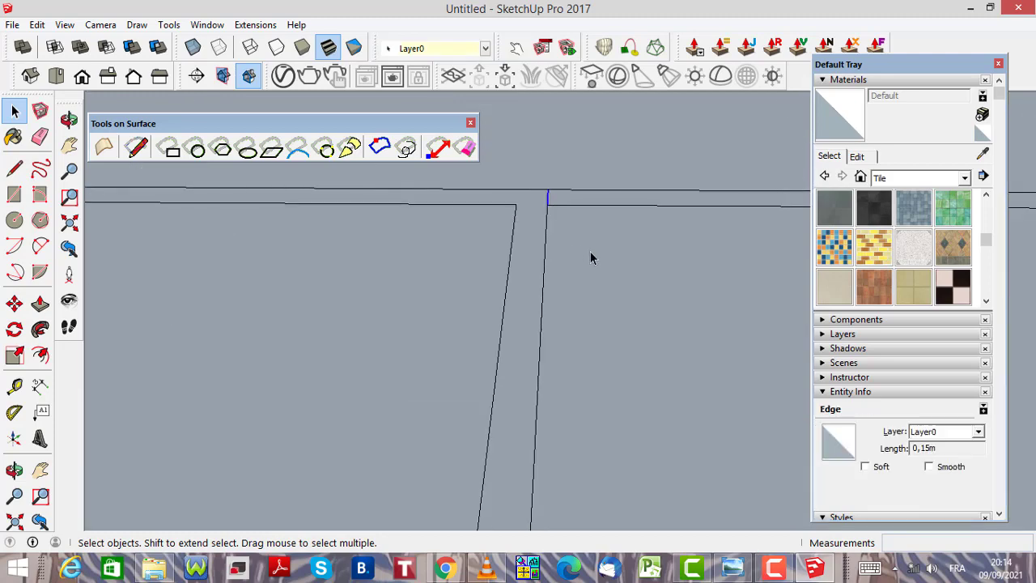
key("Delete")
scroll(588, 251, "down", 2)
scroll(579, 343, "down", 2)
scroll(577, 422, "up", 3)
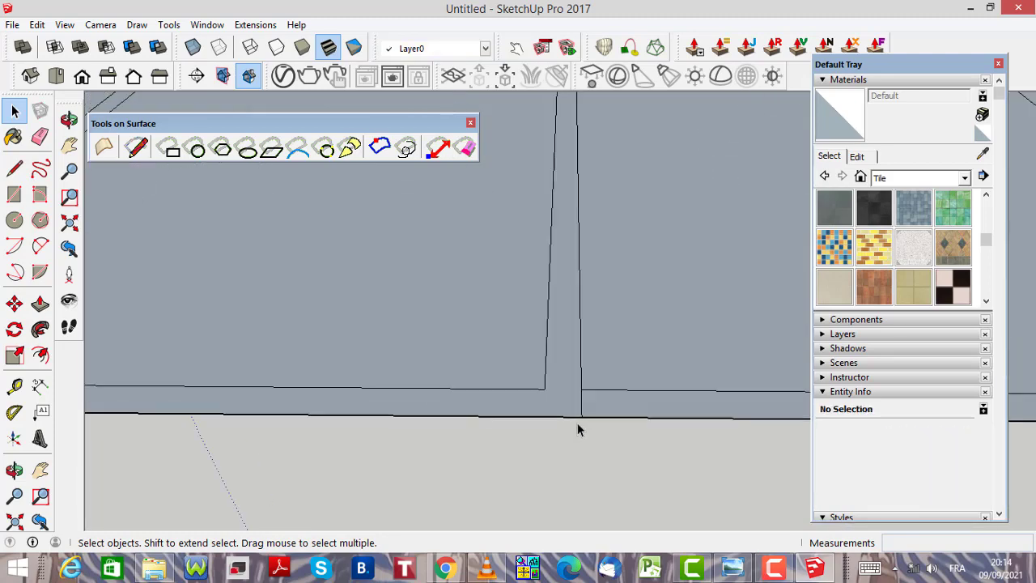
left_click(583, 405)
key("Delete")
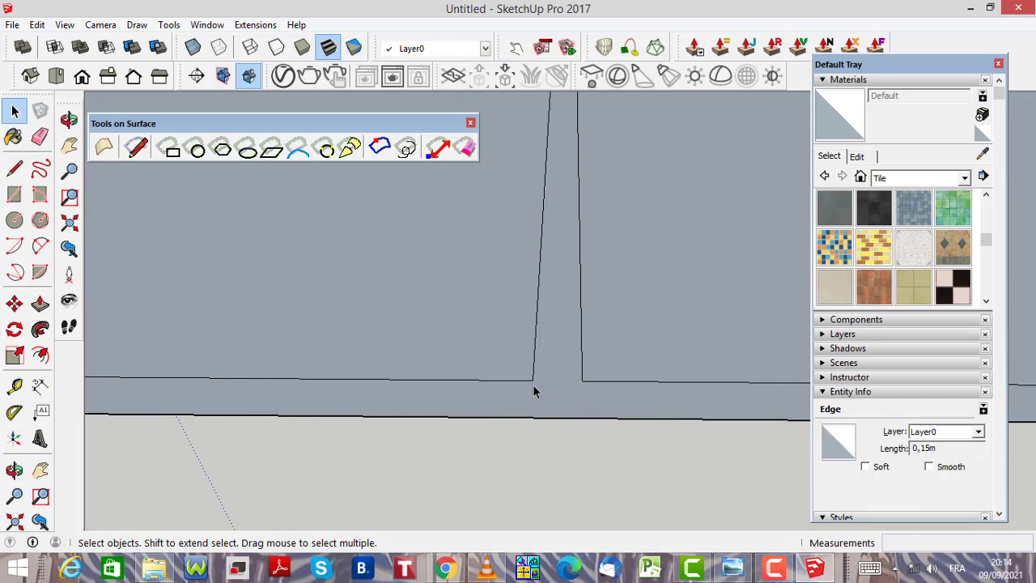
Examine the complete floor plan to check that the wall outlines and junctions are clean
scroll(550, 360, "down", 3)
scroll(501, 380, "down", 3)
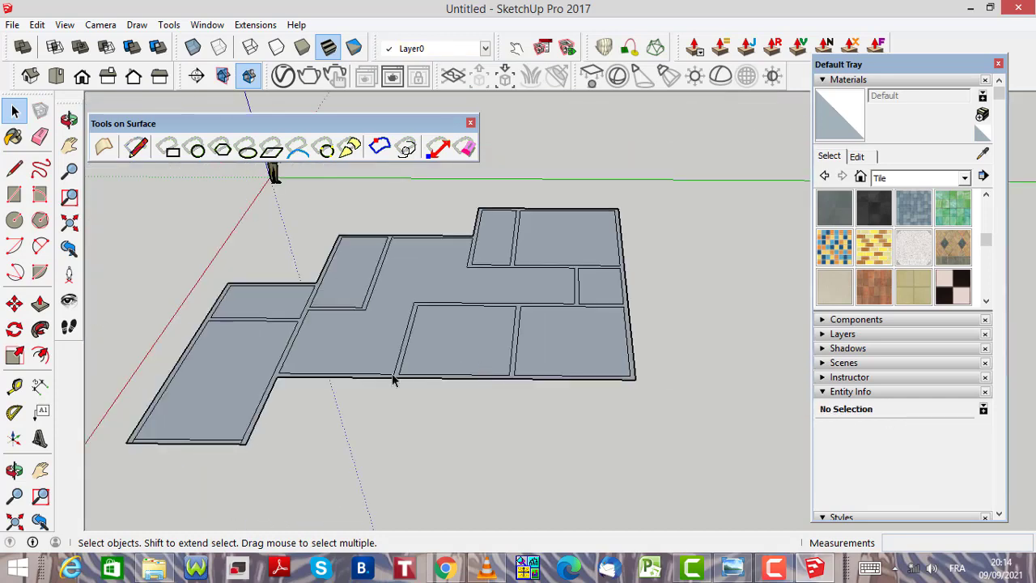
scroll(404, 373, "up", 2)
scroll(417, 366, "down", 3)
scroll(514, 269, "up", 3)
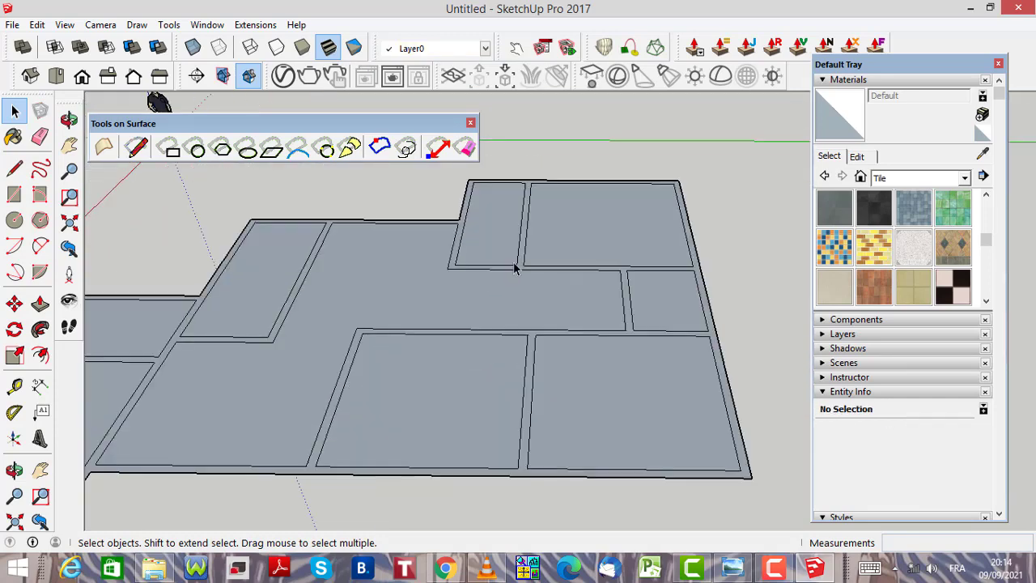
scroll(546, 335, "down", 2)
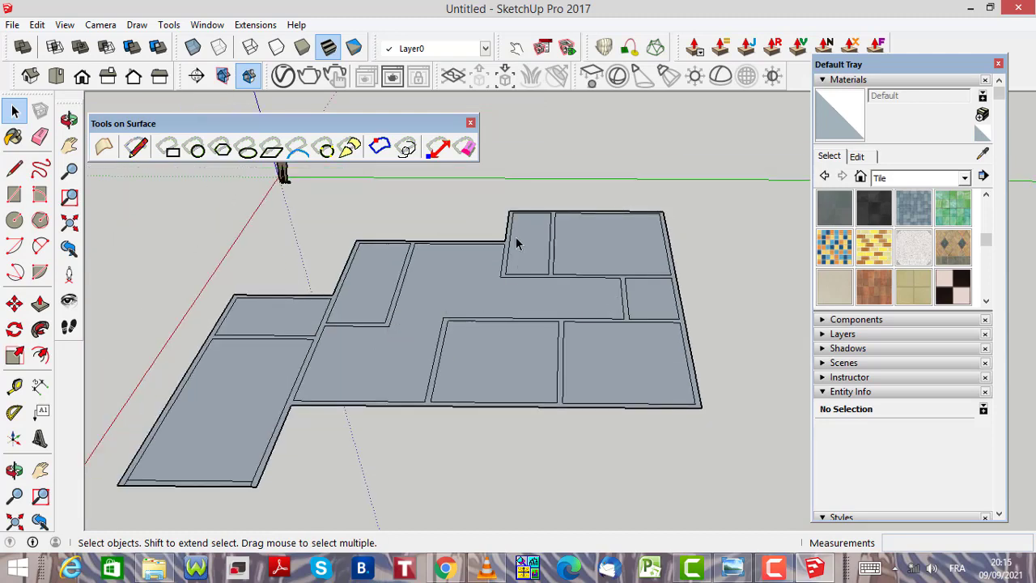
scroll(516, 243, "up", 3)
scroll(439, 251, "down", 2)
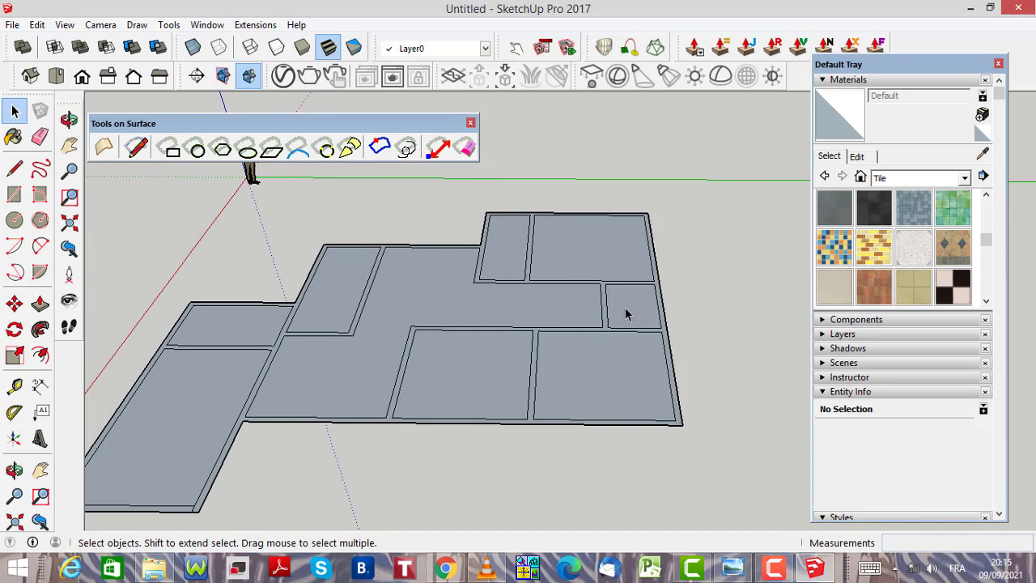
scroll(542, 342, "down", 1)
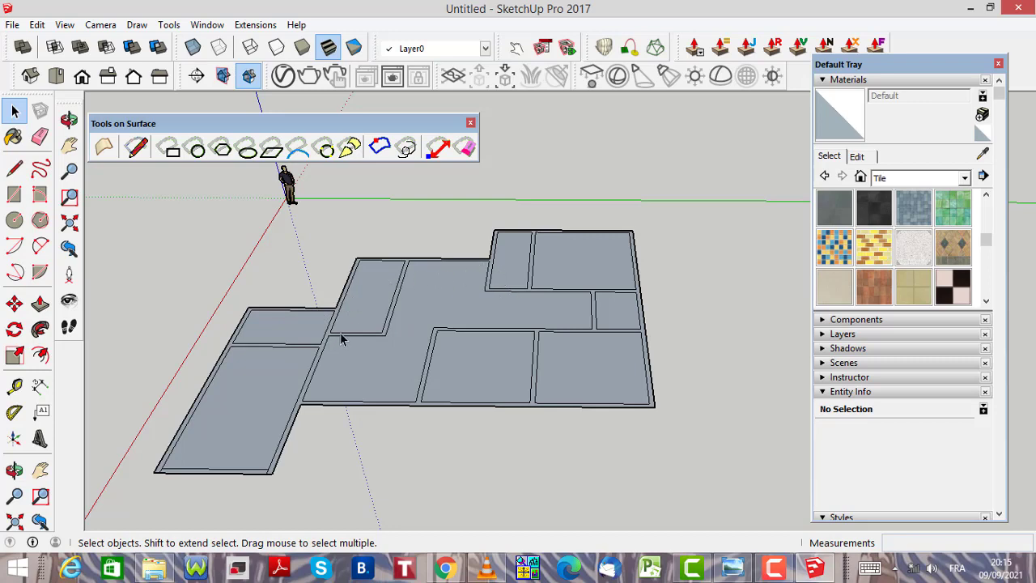
left_click(40, 305)
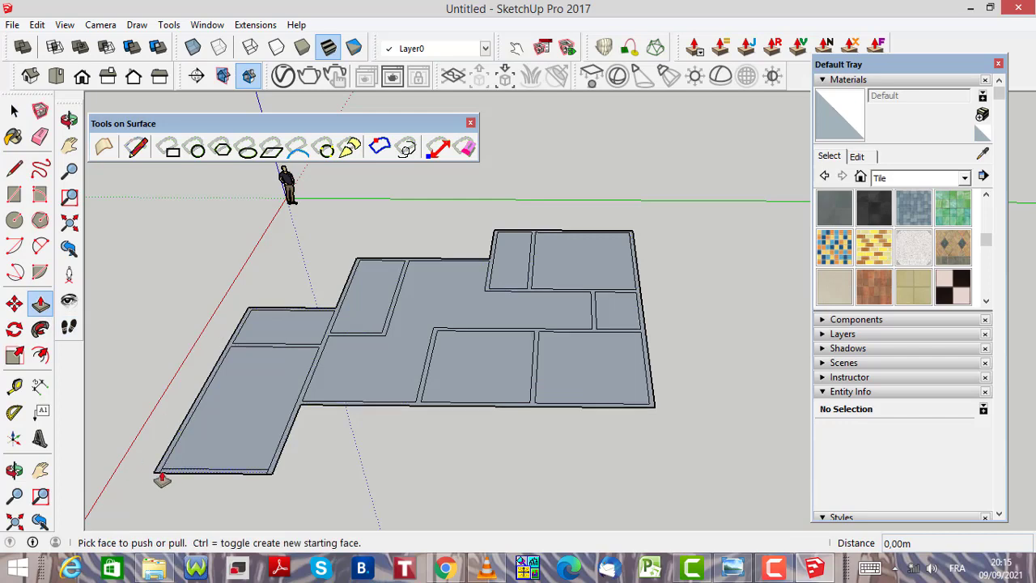
scroll(160, 473, "up", 2)
scroll(360, 374, "up", 5)
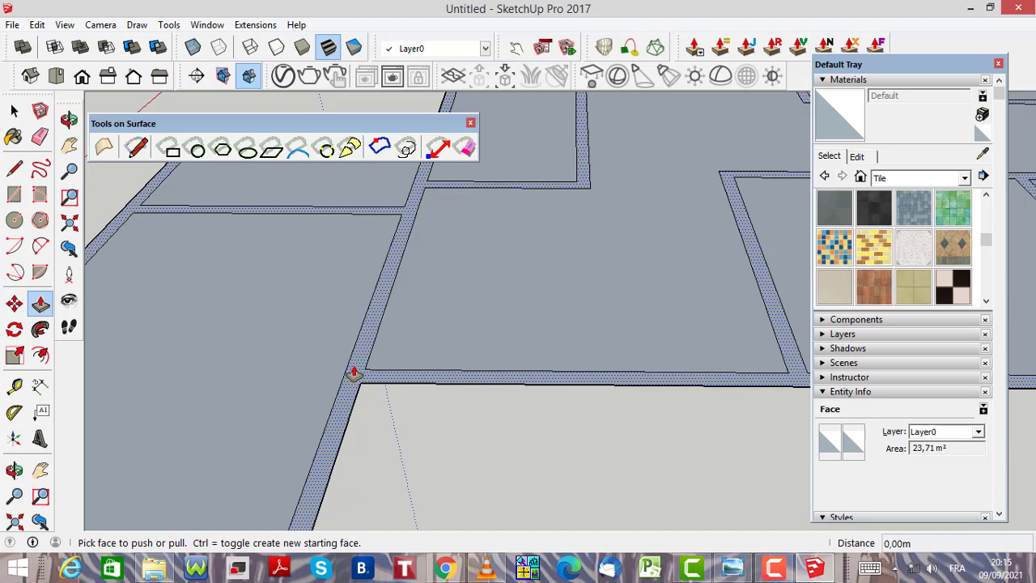
left_click(354, 373)
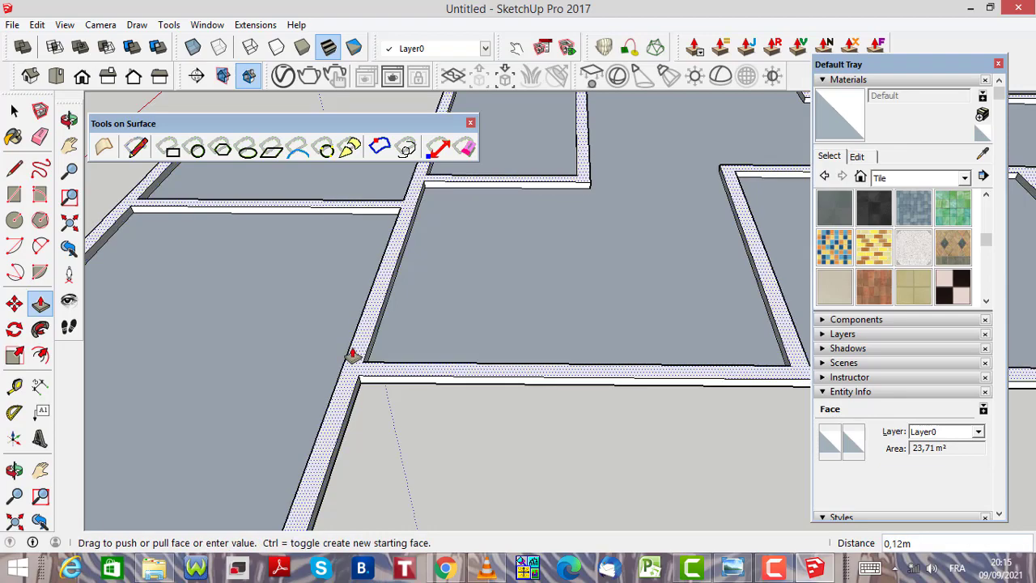
scroll(350, 321, "down", 6)
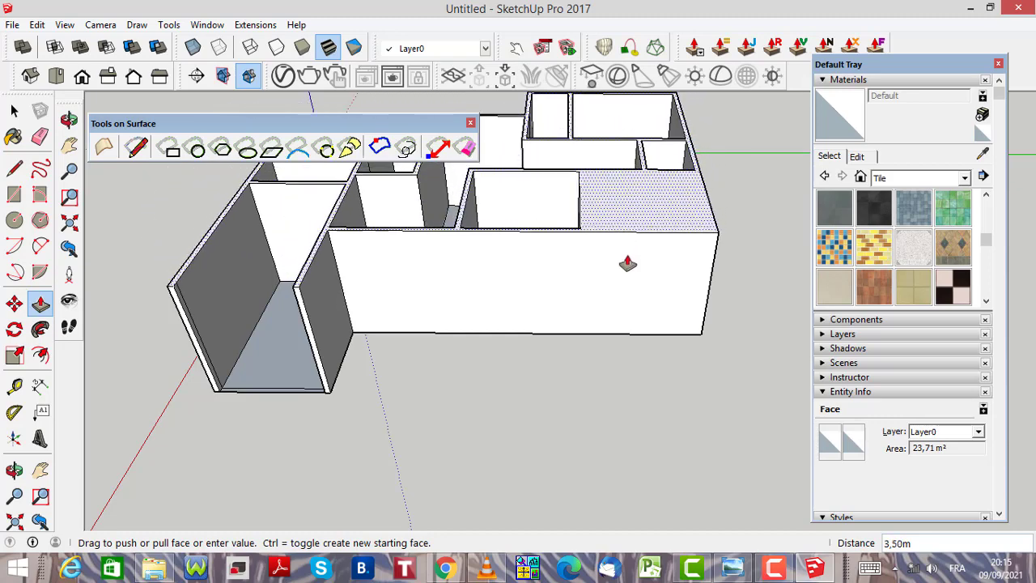
key("Escape")
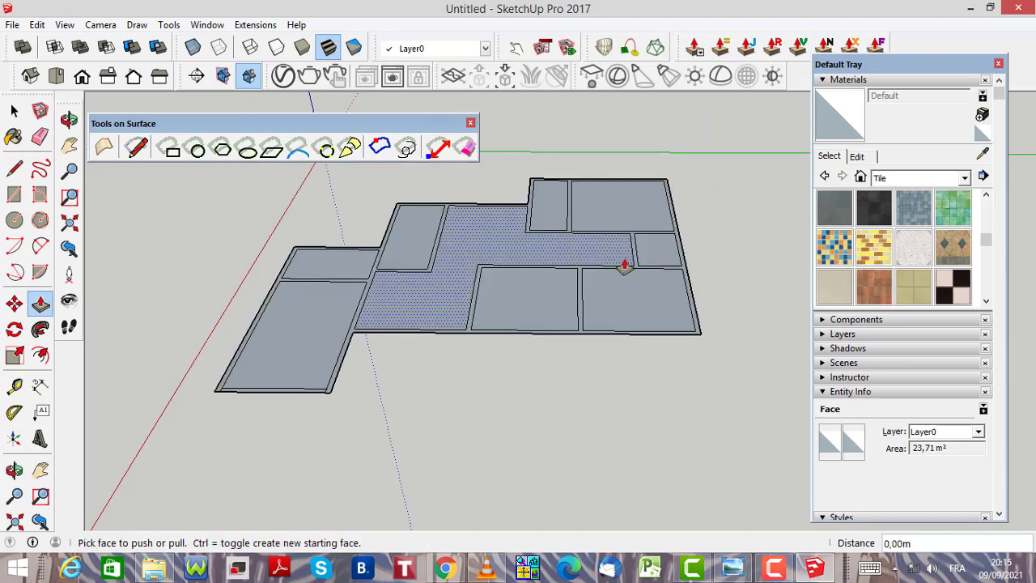
Delete the front corner room's floor face inside its wall outline
scroll(608, 316, "up", 3)
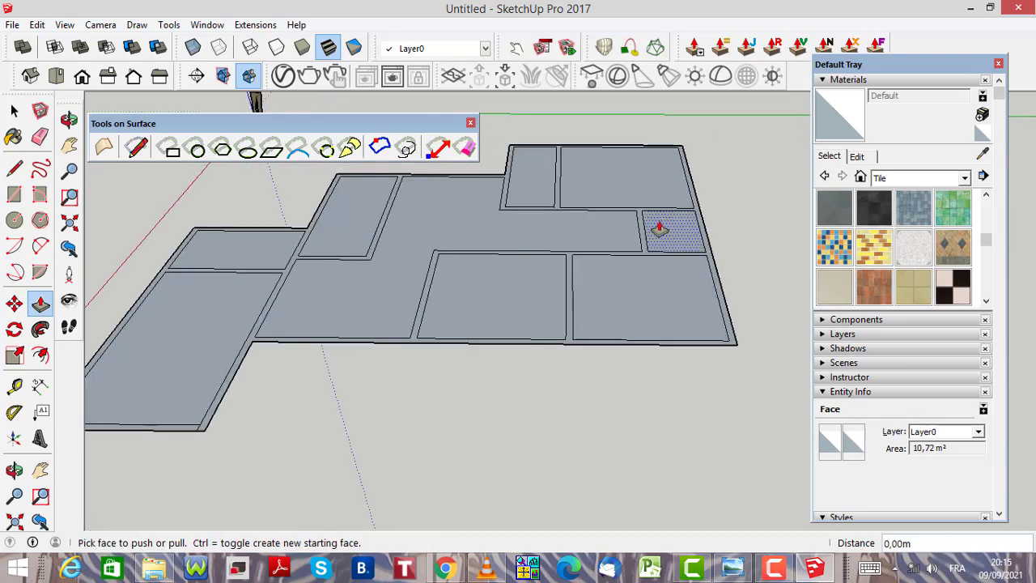
scroll(660, 230, "up", 2)
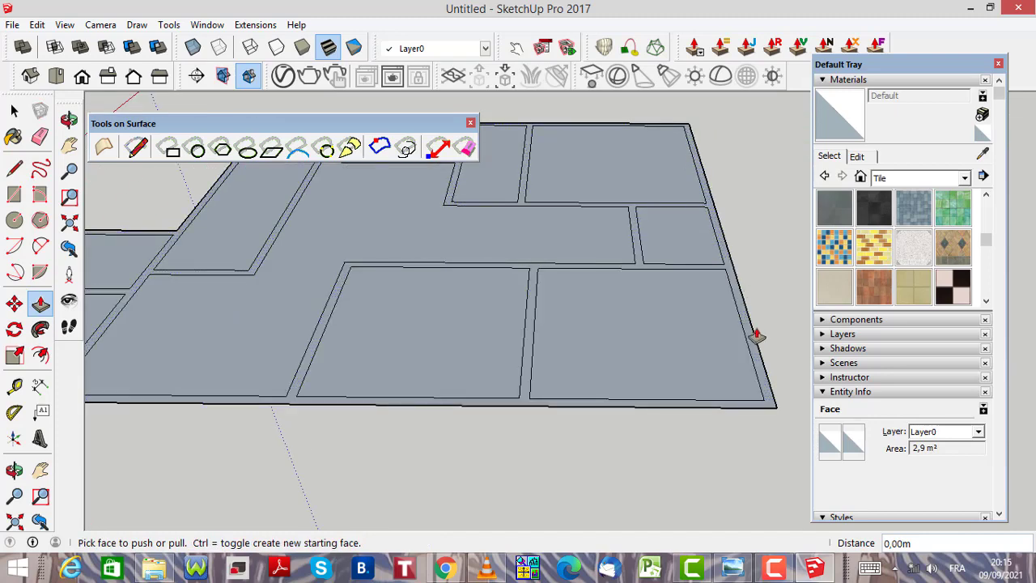
scroll(531, 272, "up", 2)
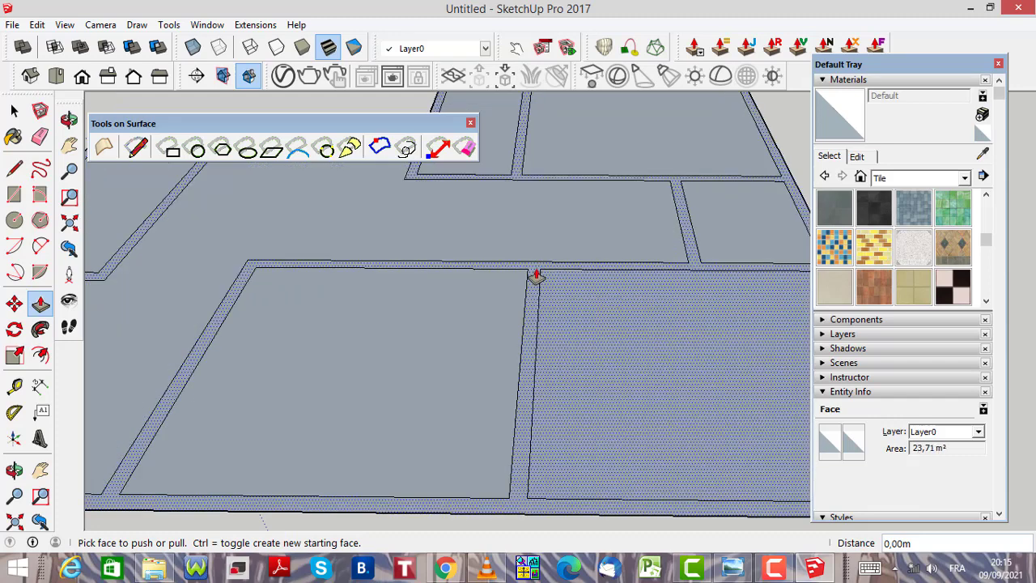
scroll(534, 278, "down", 3)
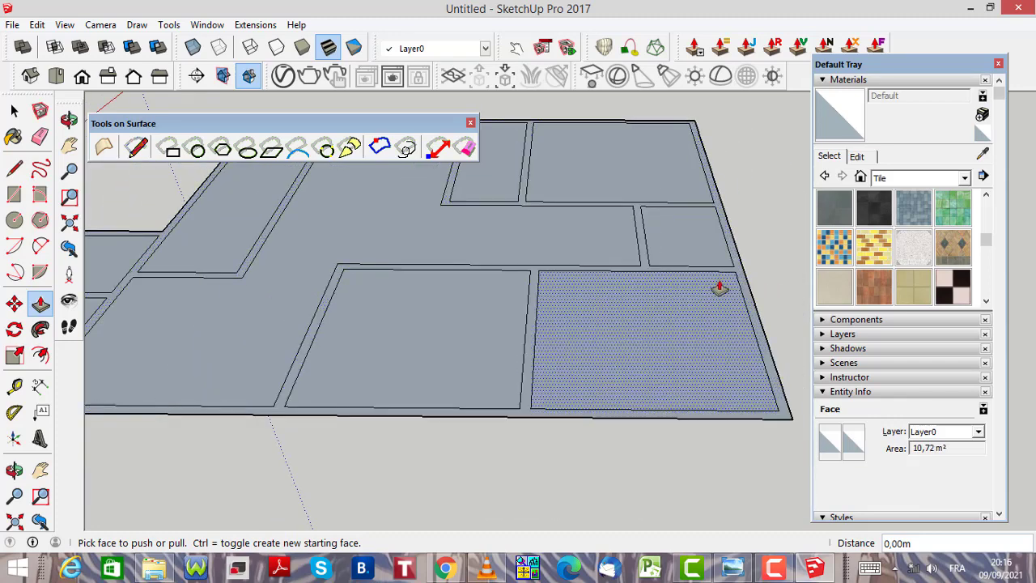
scroll(718, 288, "up", 2)
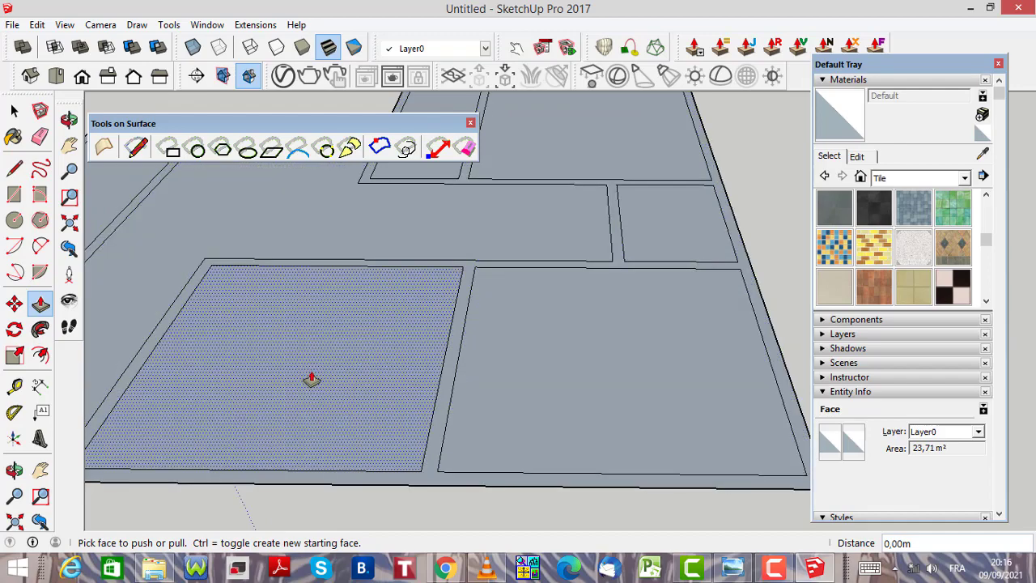
left_click(15, 113)
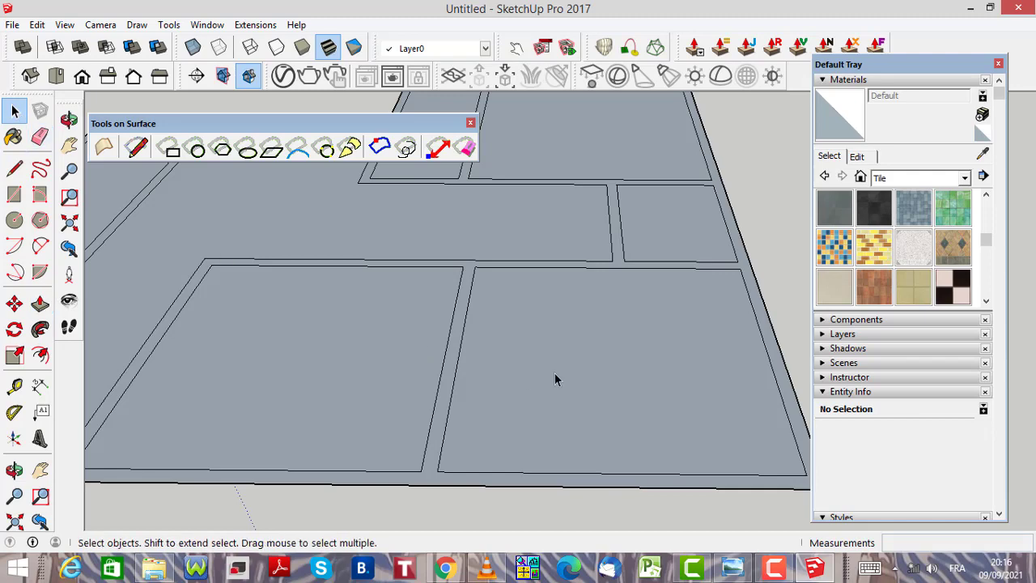
left_click(590, 370)
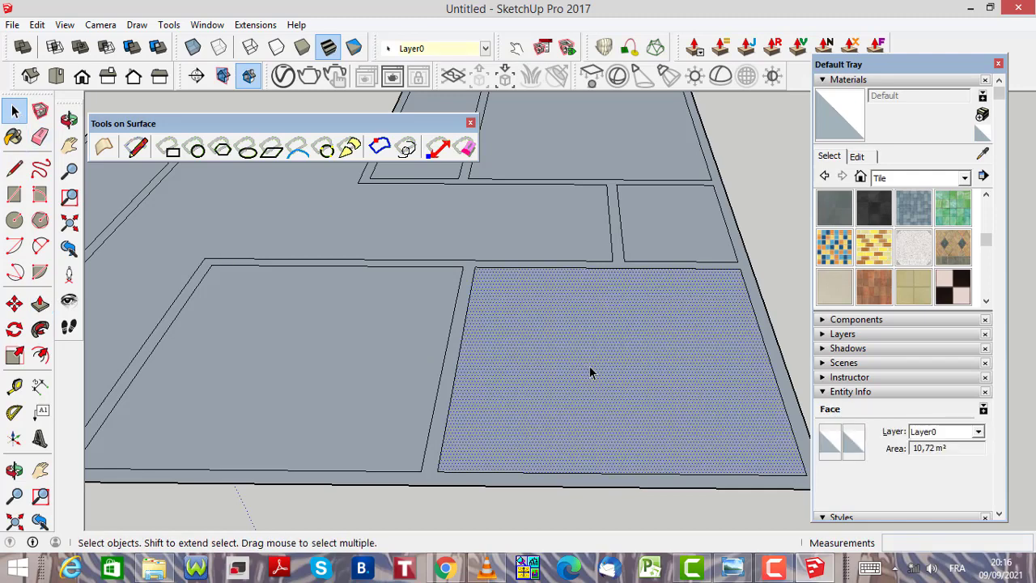
key("Delete")
left_click(565, 376)
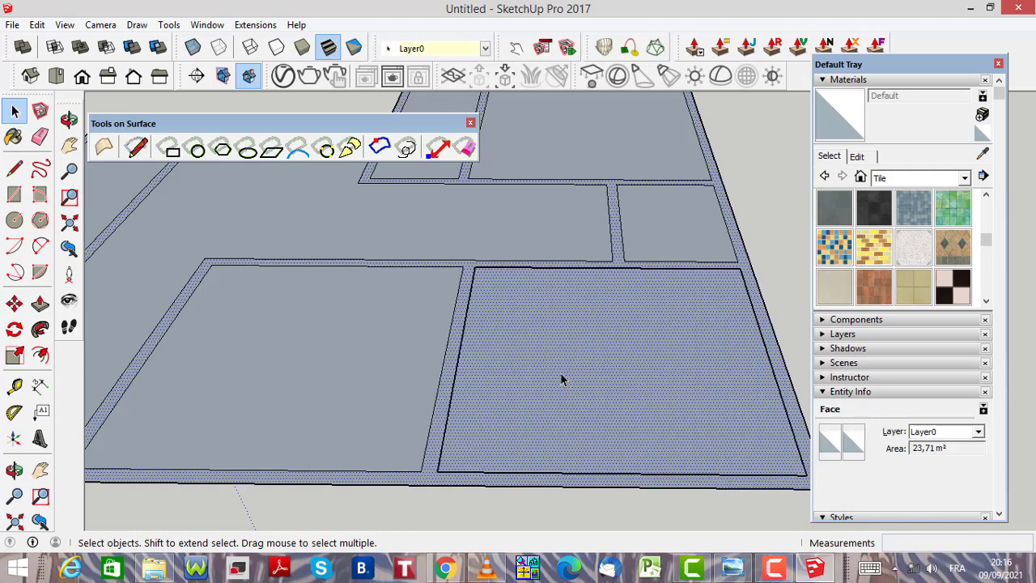
Select the faces and inner edges around the partition between the two front rooms to check which areas they cover
scroll(551, 360, "down", 1)
scroll(499, 398, "up", 2)
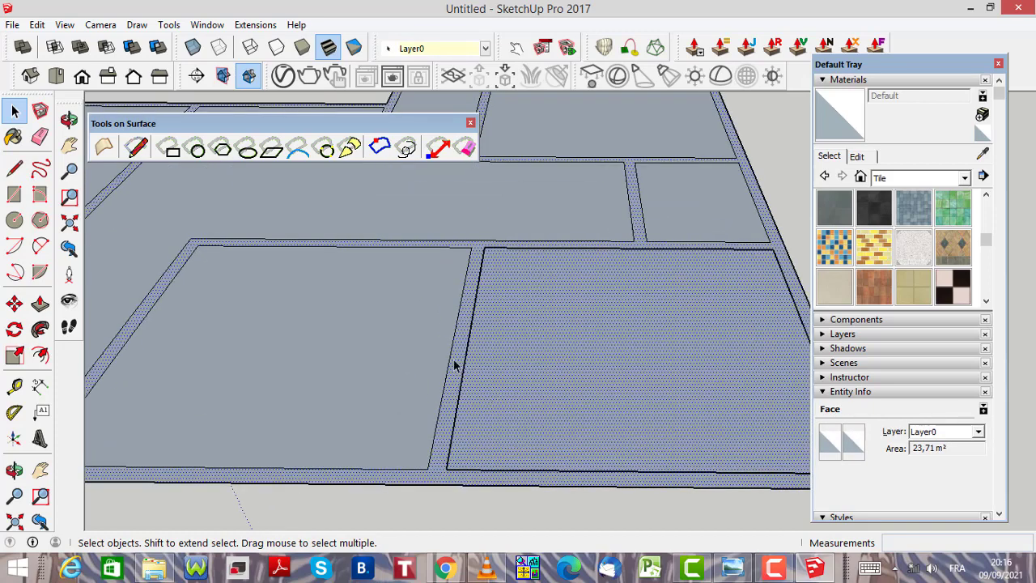
left_click(387, 353)
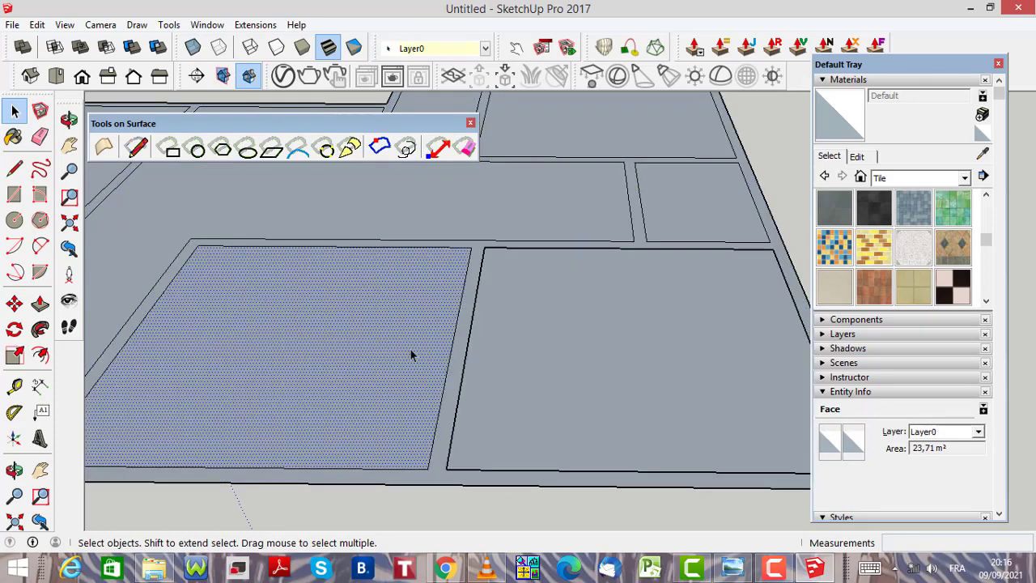
left_click(571, 356)
left_click(382, 348)
left_click(468, 309)
left_click(365, 327)
scroll(474, 305, "down", 1)
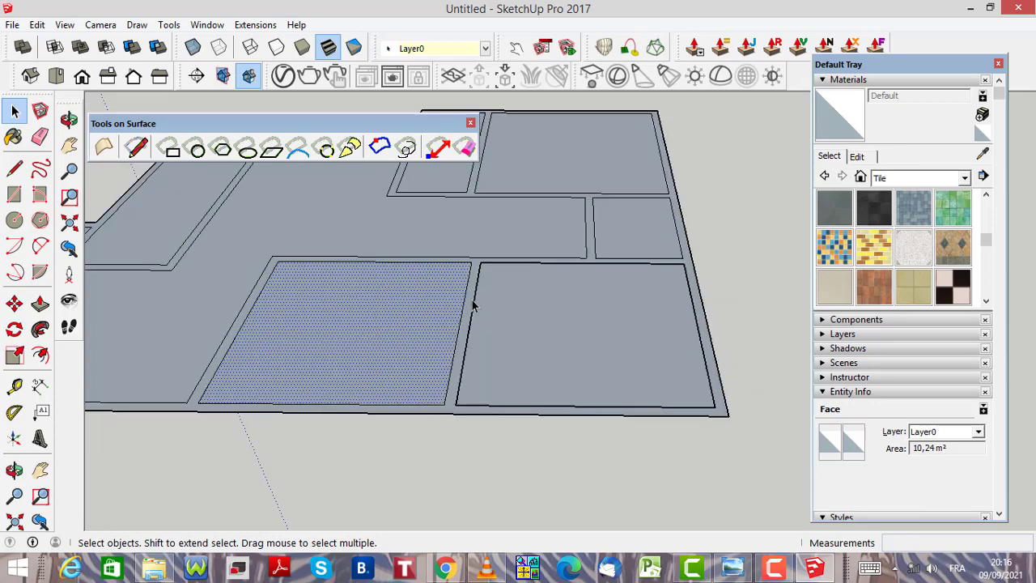
scroll(599, 275, "up", 3)
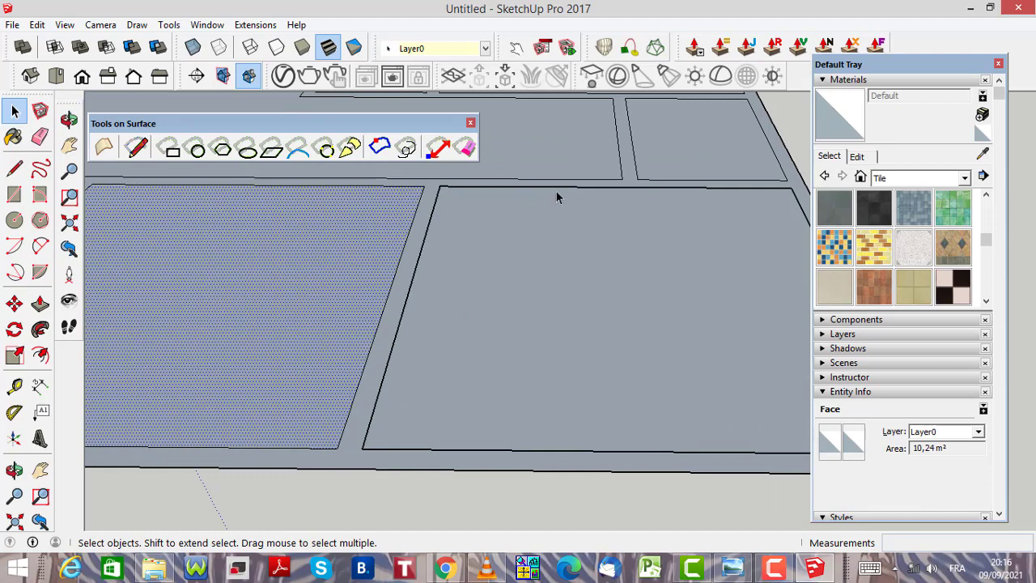
scroll(413, 192, "up", 4)
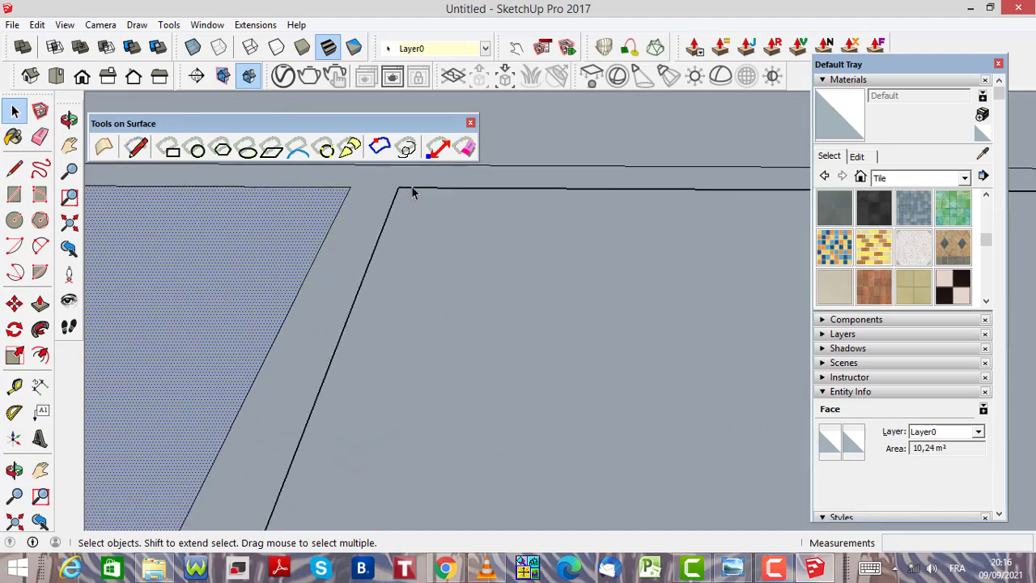
left_click(412, 191)
left_click(389, 213)
scroll(370, 204, "down", 3)
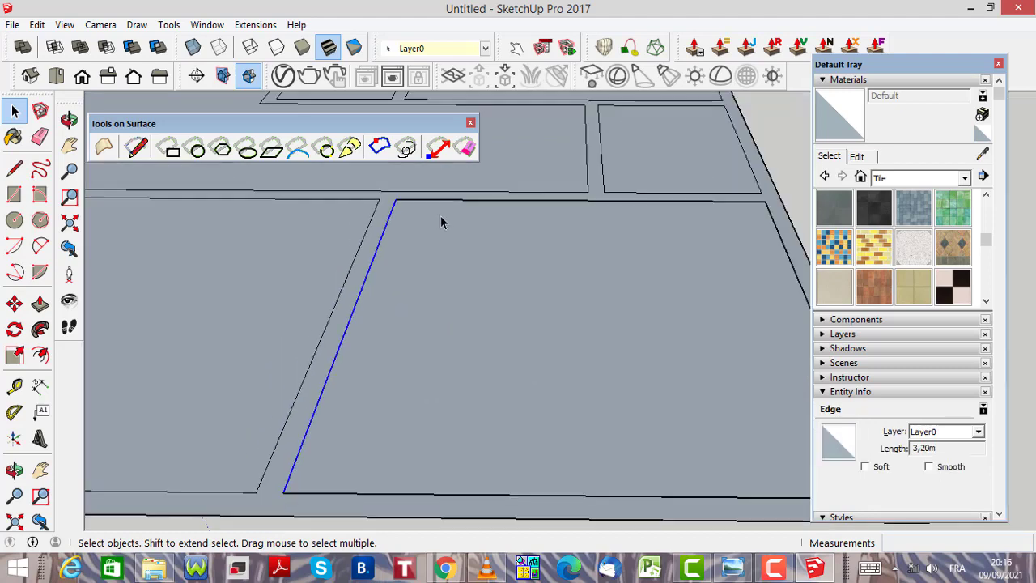
scroll(441, 222, "down", 3)
Try to delete the wall face that also covers the front corner room, and undo that deletion
left_click(548, 292)
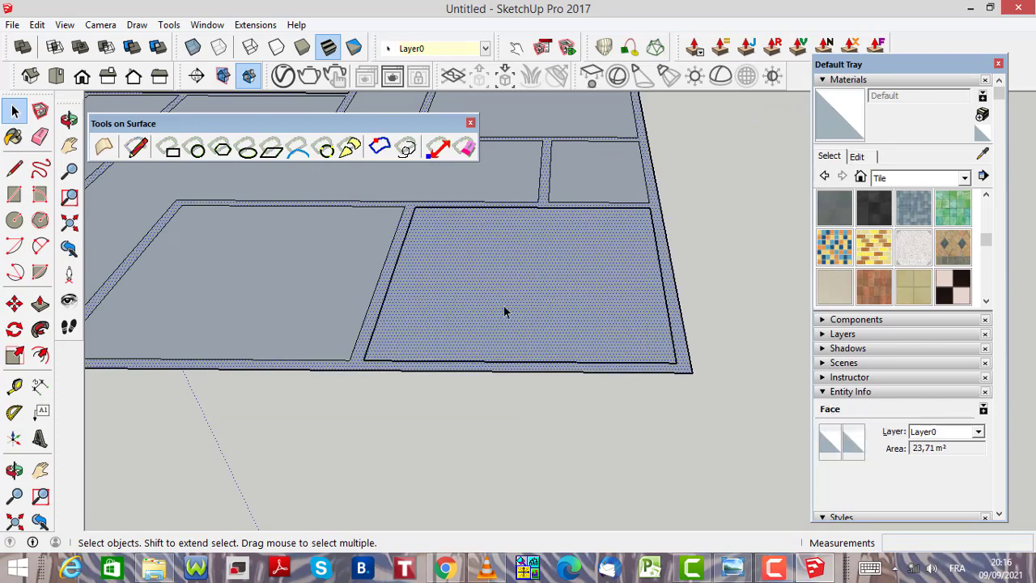
key("Delete")
left_click(547, 304)
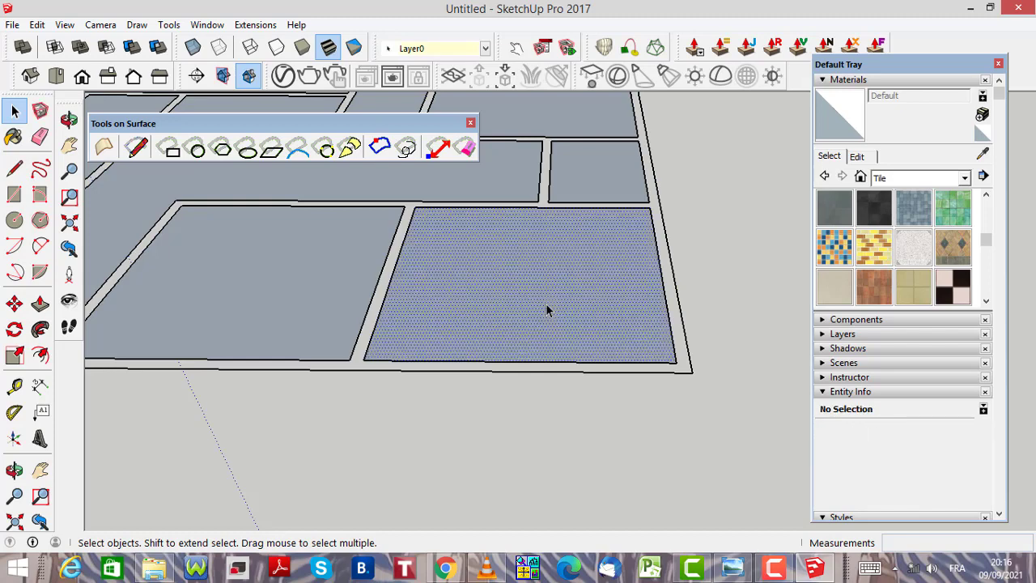
left_click(353, 298)
scroll(601, 347, "down", 4)
scroll(480, 215, "up", 5)
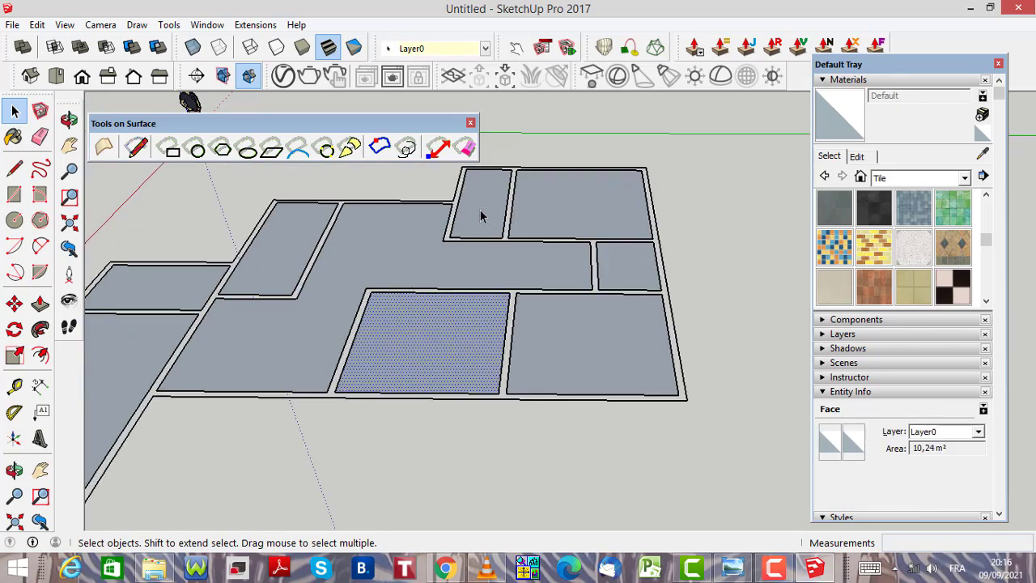
left_click(411, 317)
left_click(463, 240)
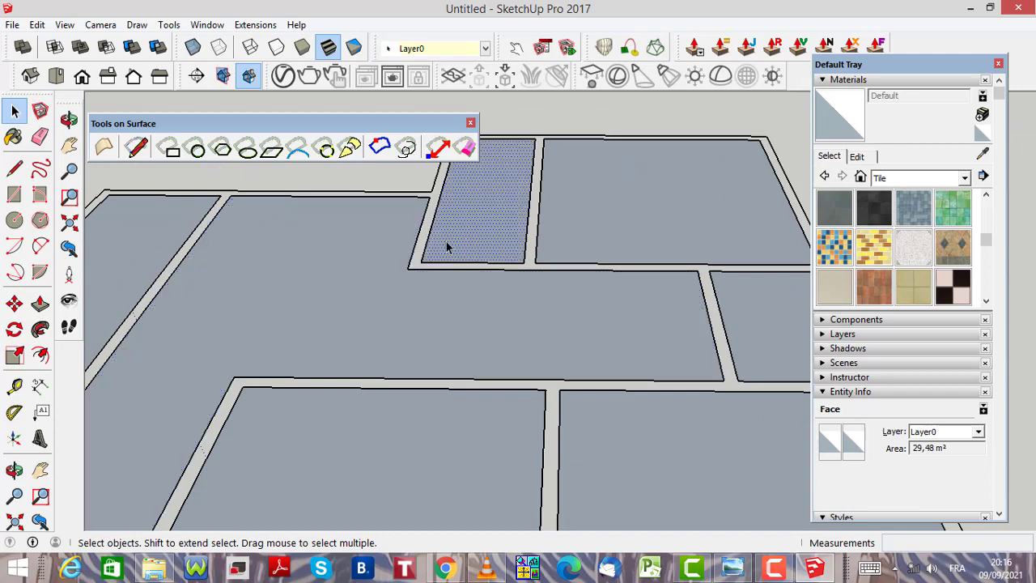
left_click(421, 241)
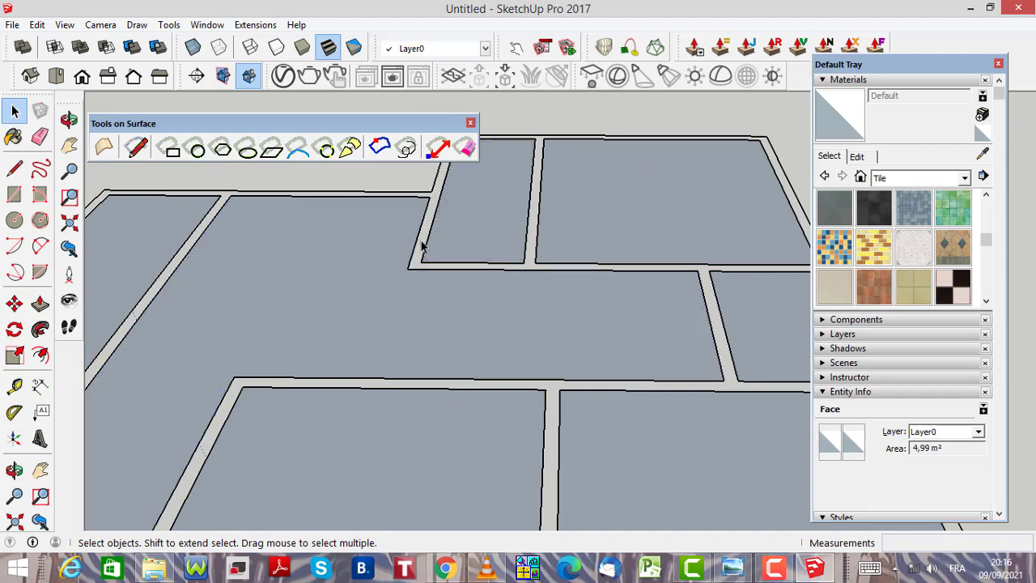
left_click(37, 25)
left_click(42, 43)
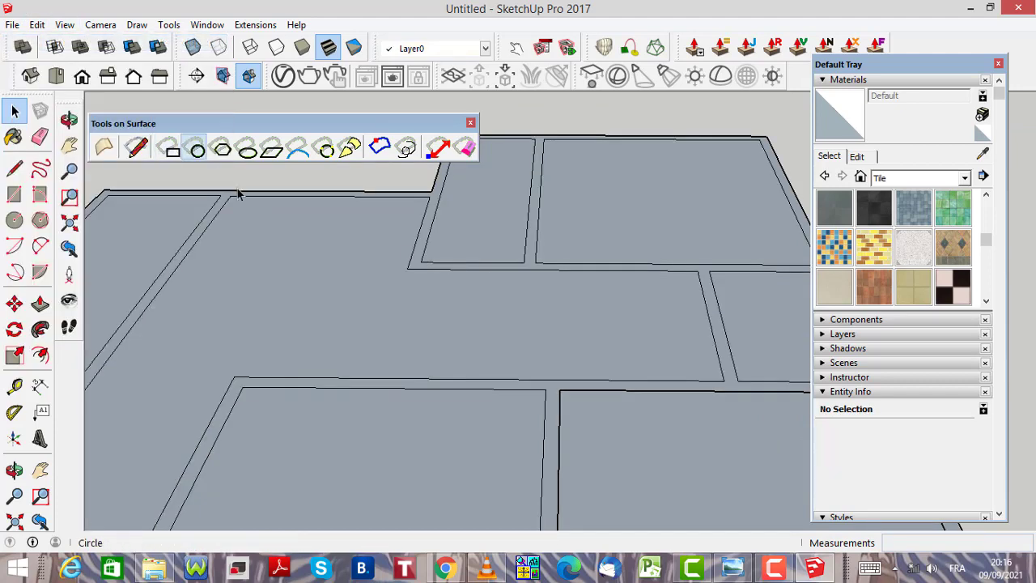
Redraw the front corner room's floor as a 3.35 m by 3.20 m rectangle between its opposite inner corners
scroll(436, 311, "down", 3)
left_click(450, 392)
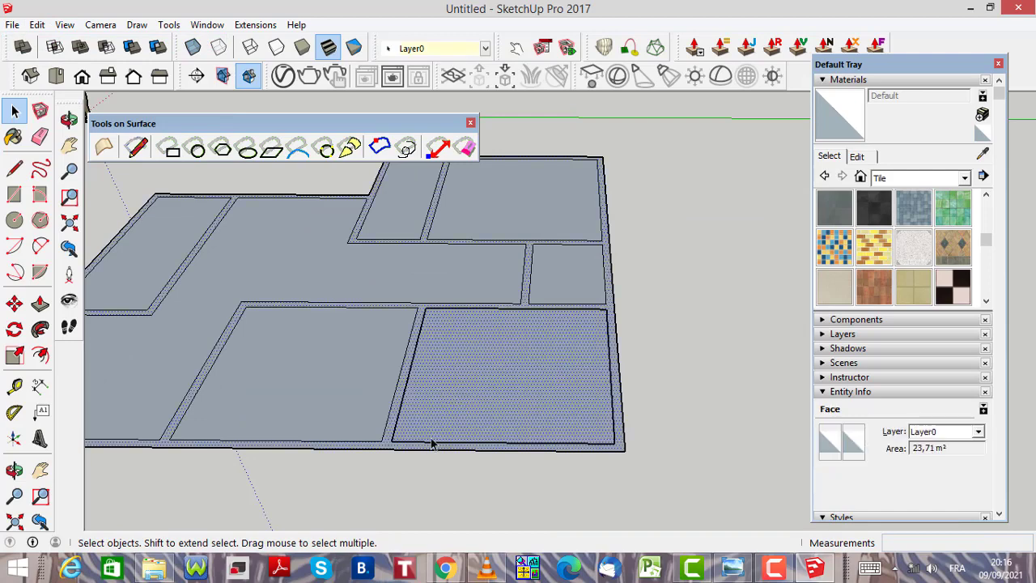
scroll(627, 417, "up", 2)
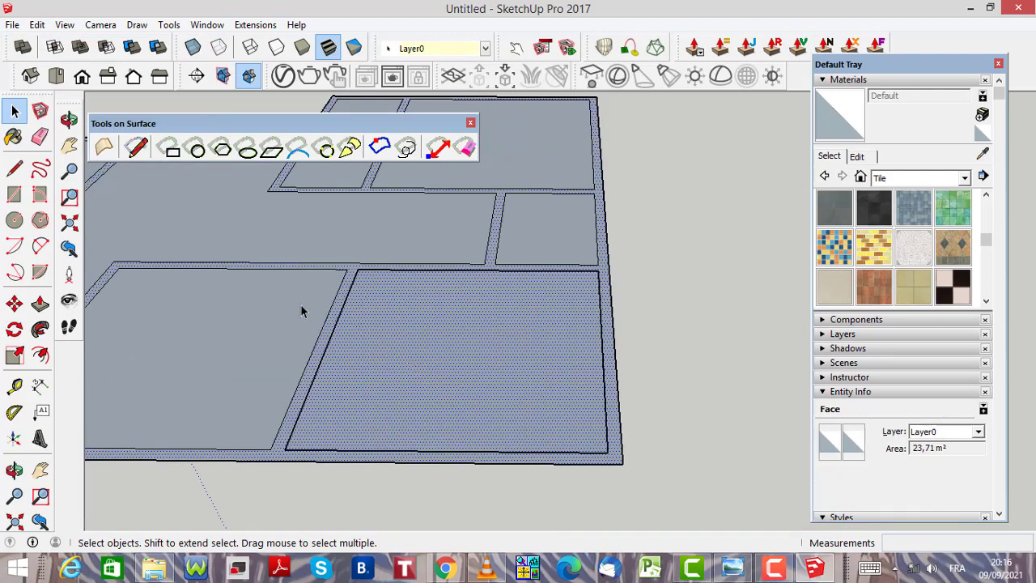
left_click(15, 195)
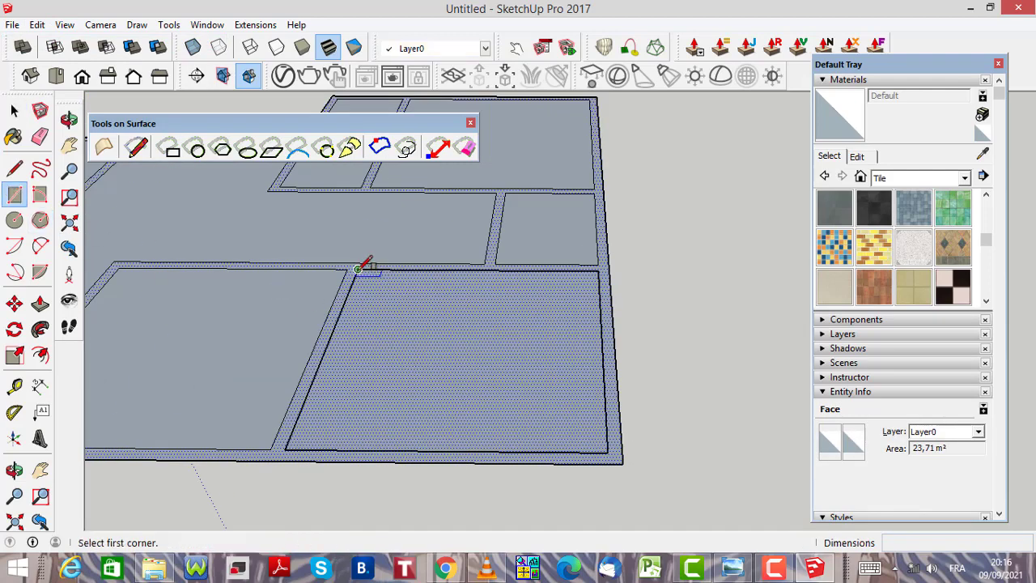
left_click(357, 269)
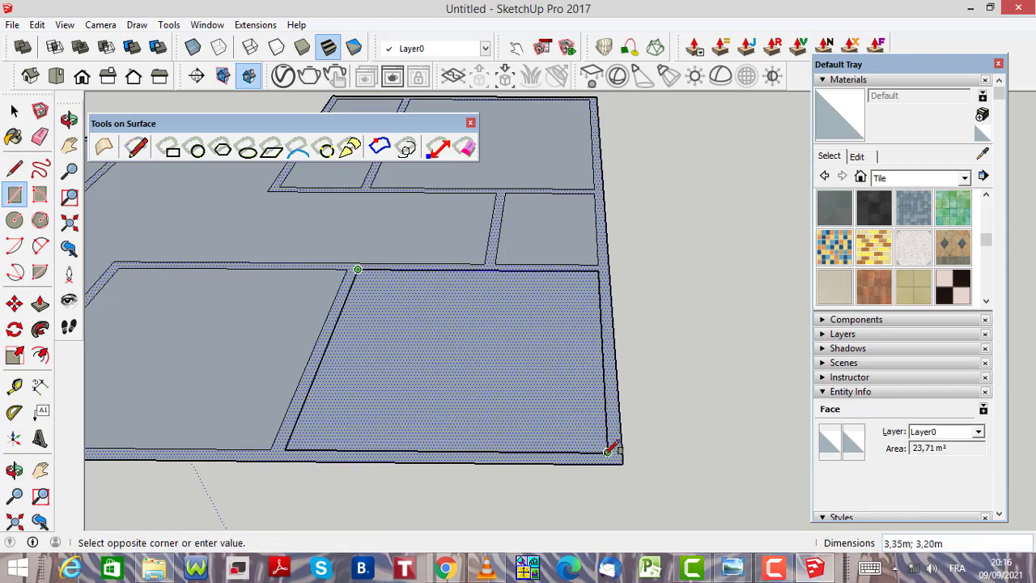
left_click(607, 451)
left_click(15, 110)
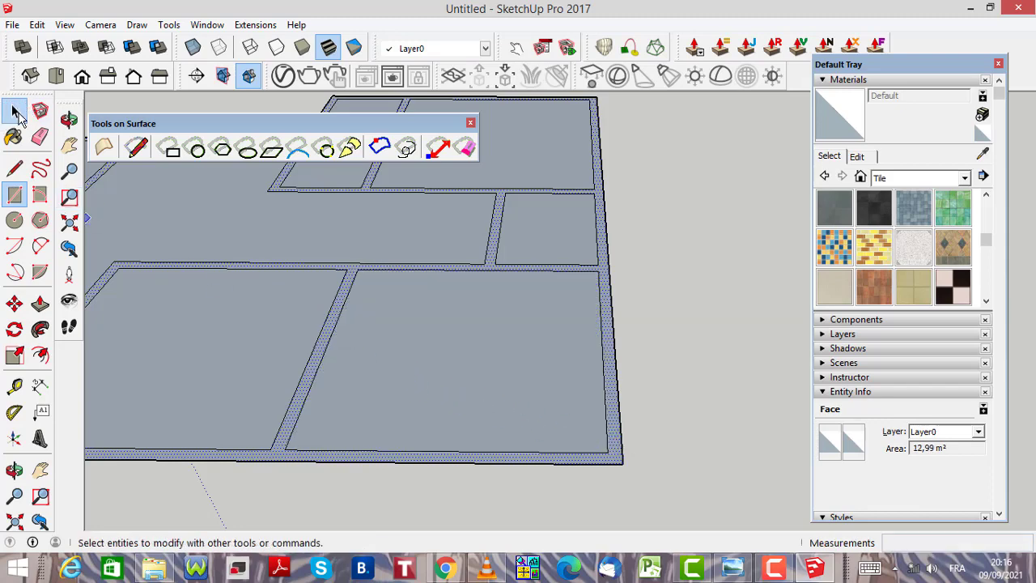
left_click(445, 362)
scroll(441, 360, "down", 1)
Select the continuous wall outline face of the house plan and push/pull it upward by 3 m
left_click(349, 312)
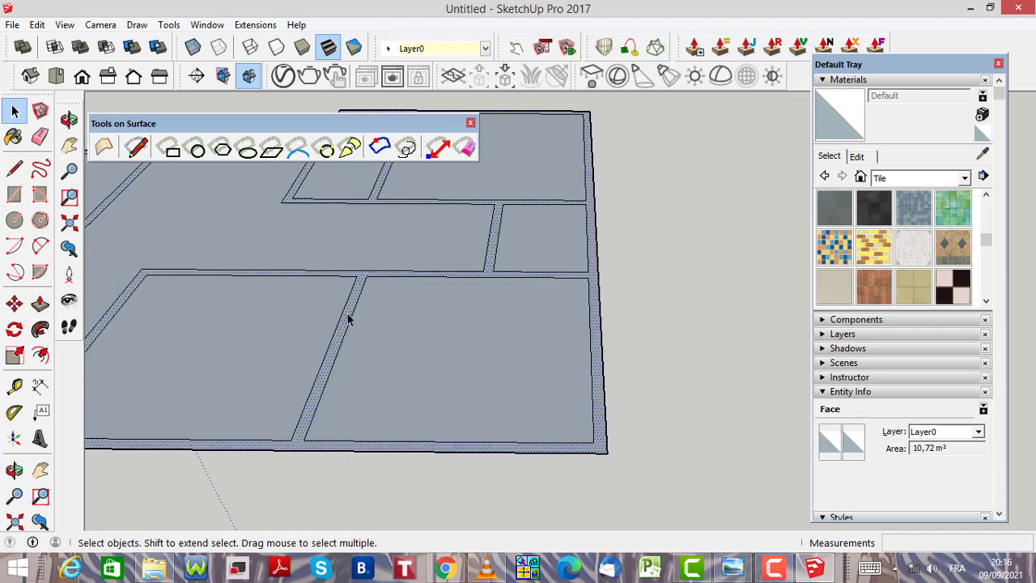
scroll(466, 322, "down", 3)
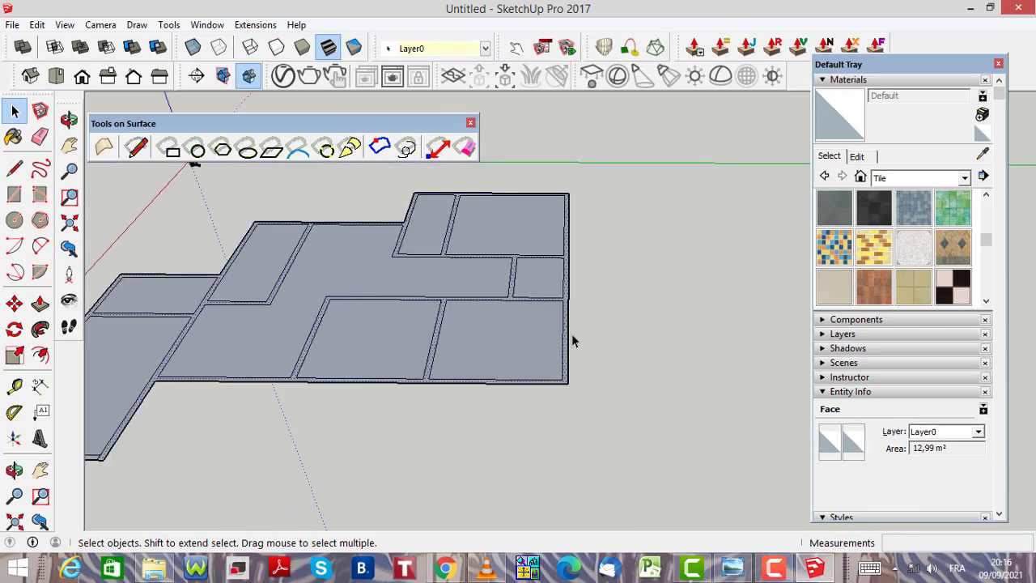
scroll(487, 332, "down", 2)
scroll(173, 429, "up", 2)
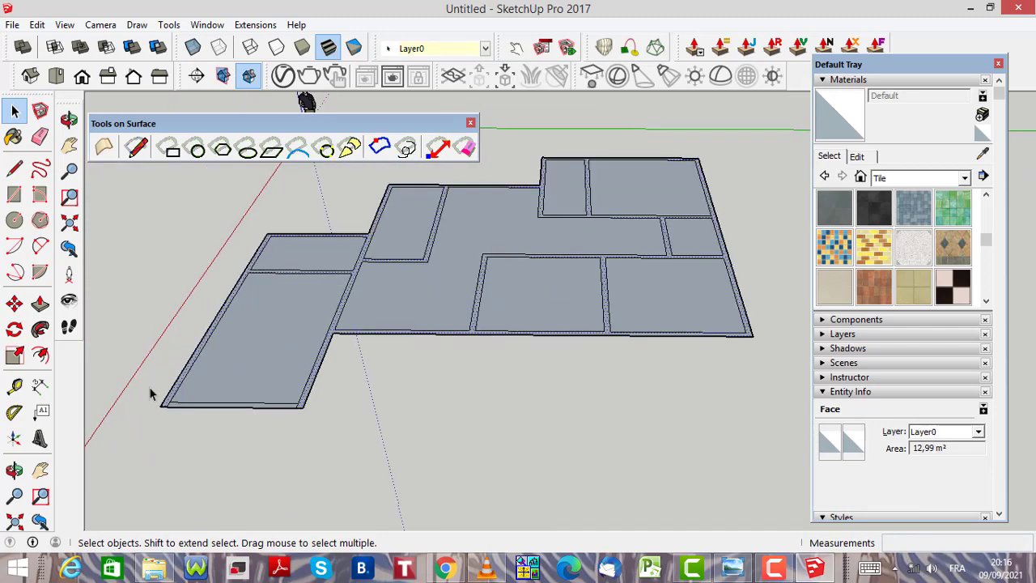
left_click(40, 304)
scroll(332, 333, "up", 4)
scroll(308, 344, "up", 2)
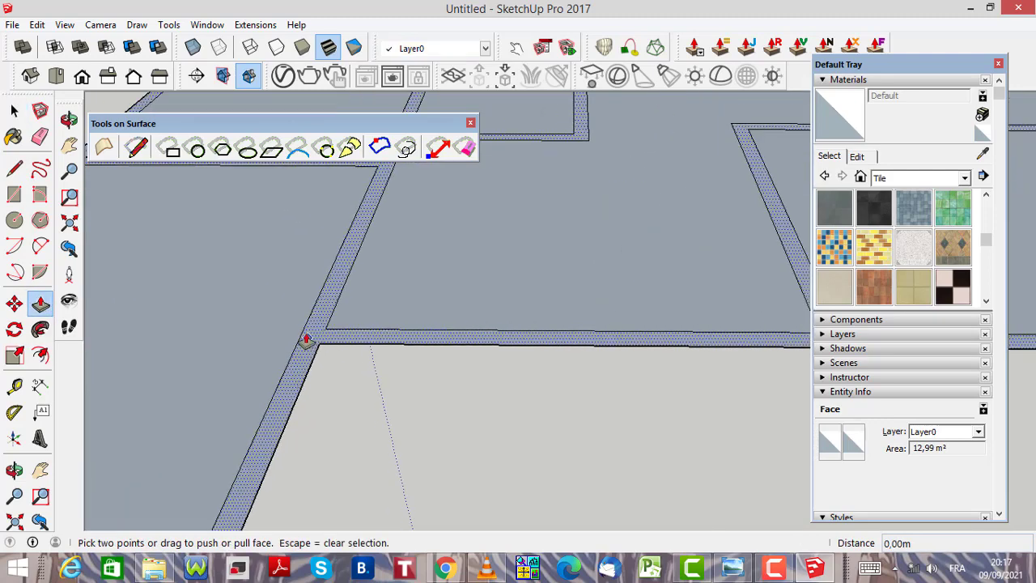
left_click(316, 328)
scroll(317, 298, "down", 6)
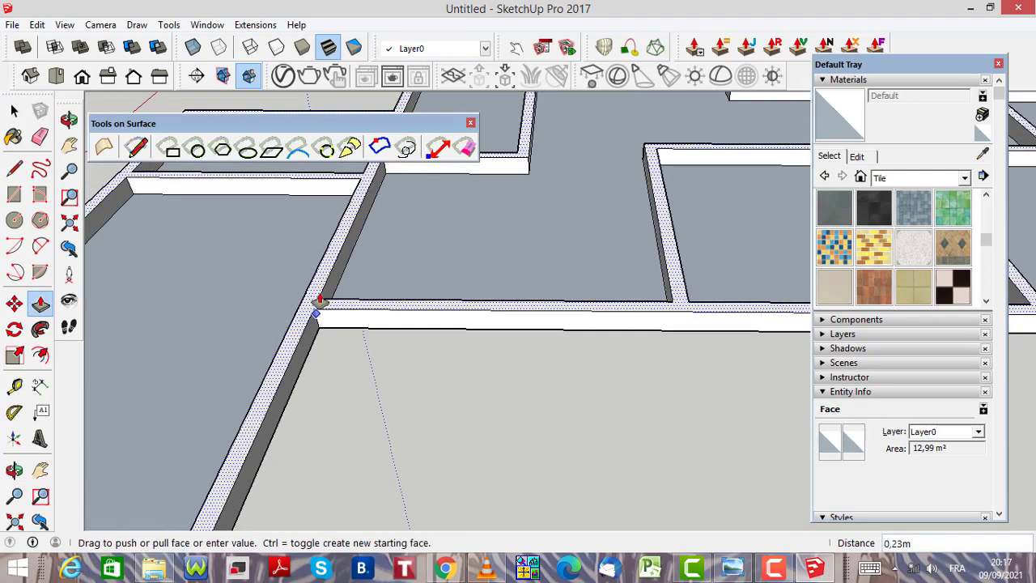
scroll(319, 300, "down", 2)
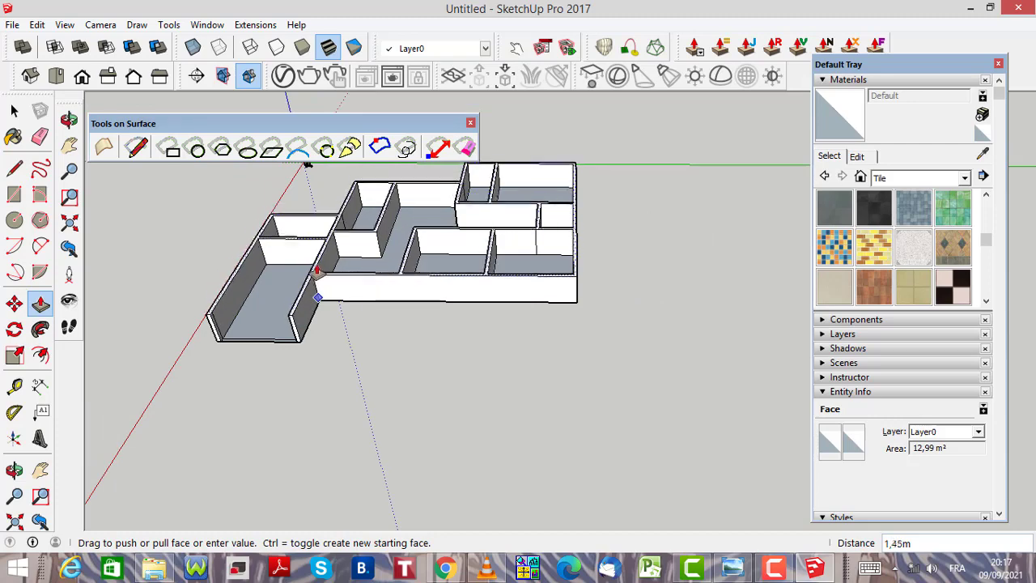
scroll(315, 278, "up", 2)
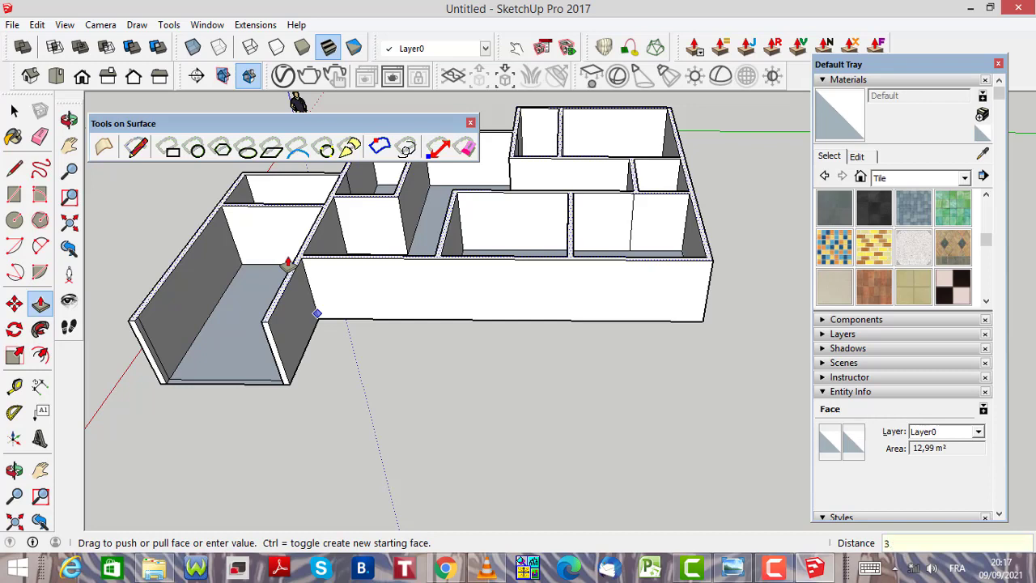
key("Return")
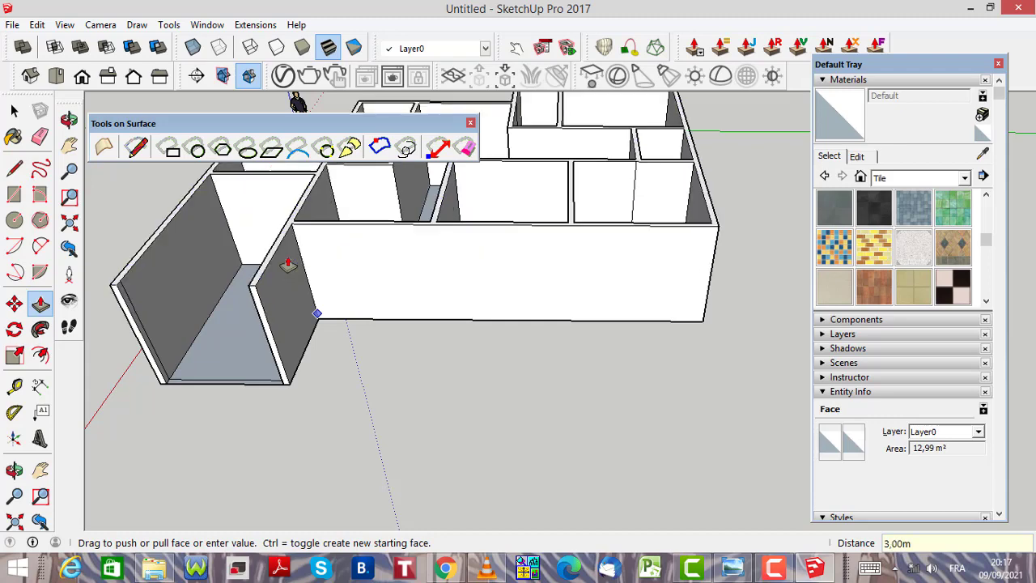
scroll(453, 397, "down", 2)
scroll(455, 396, "down", 2)
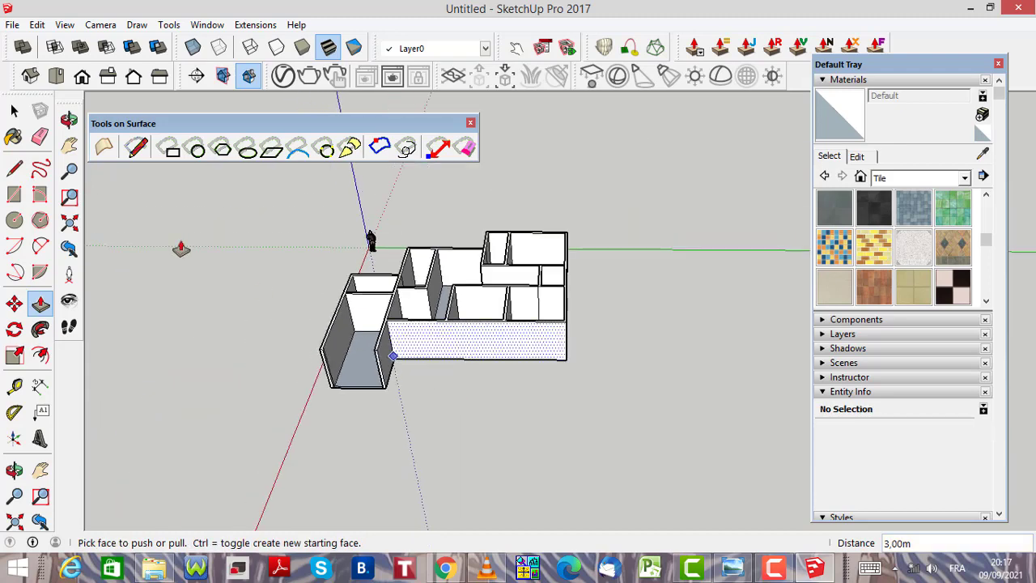
left_click(70, 120)
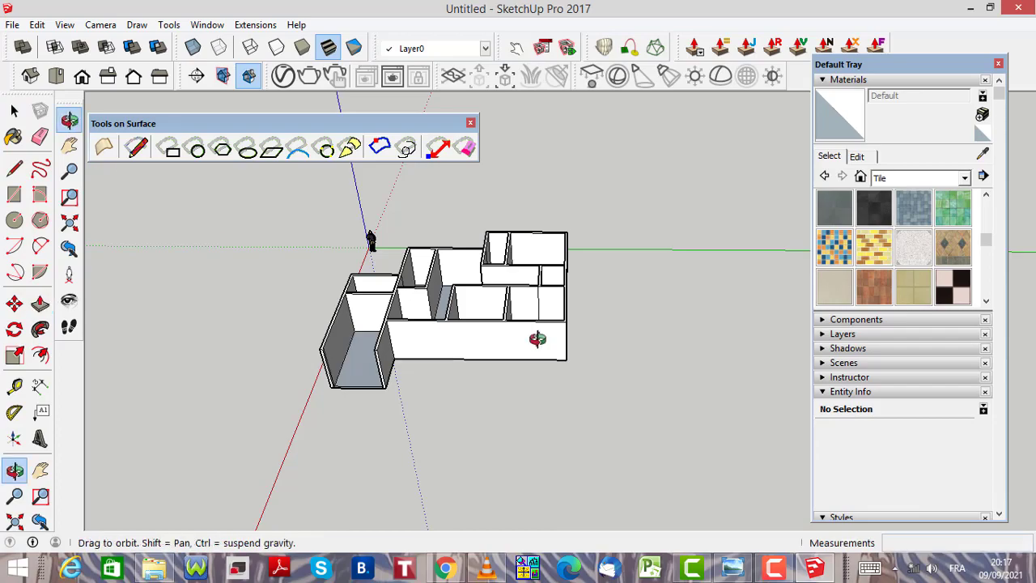
scroll(536, 328, "up", 5)
left_click_drag(539, 298, 433, 363)
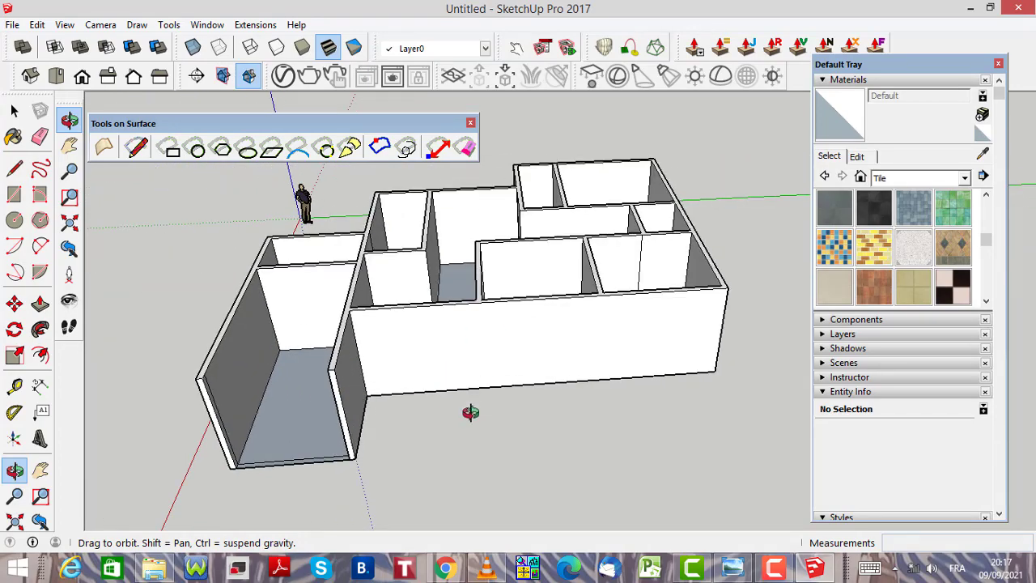